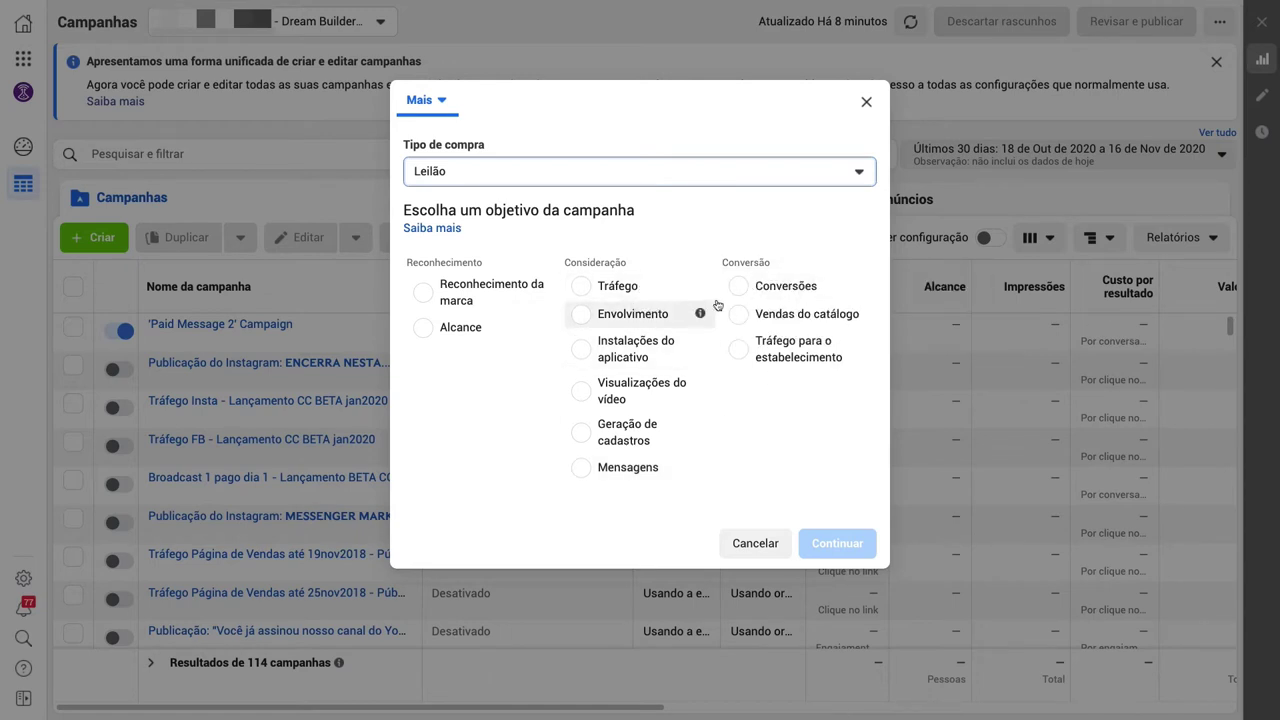
Choose Mensagens as the new campaign's objective and continue to the campaign setup.
{"action": "left_click", "coordinate": [632, 474]}
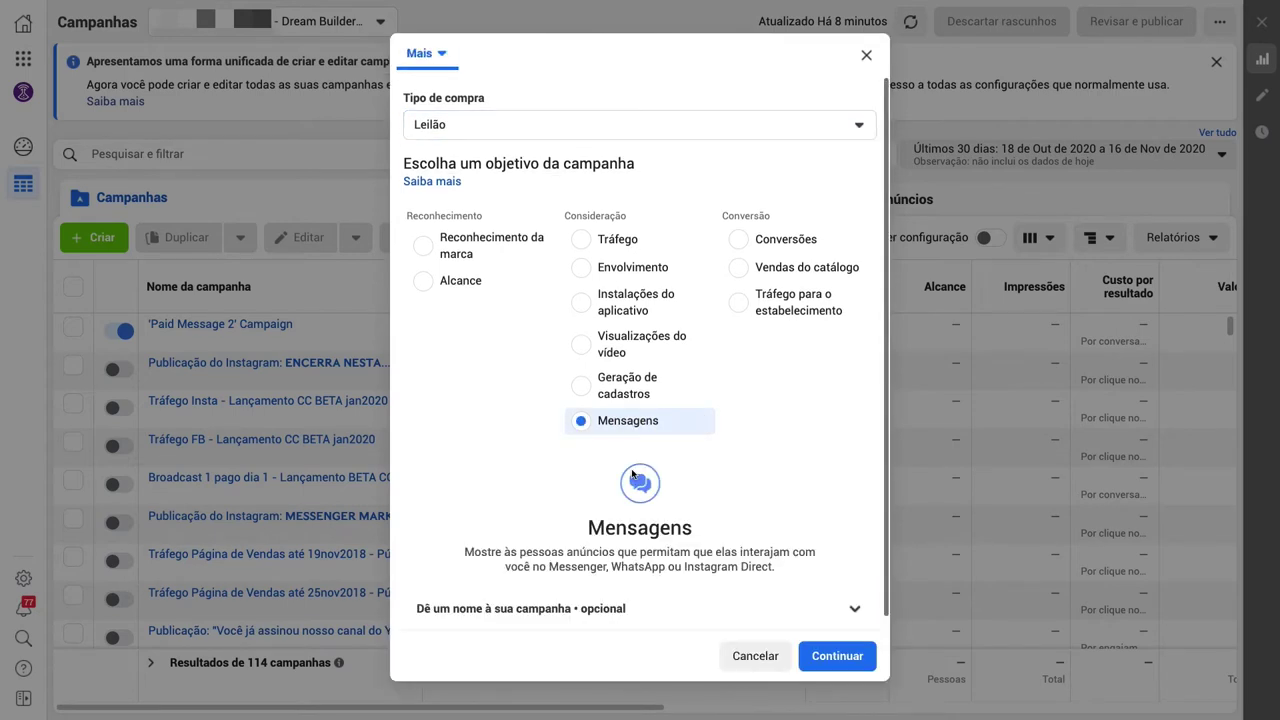
{"action": "scroll", "coordinate": [537, 483], "scroll_direction": "down", "scroll_amount": 1}
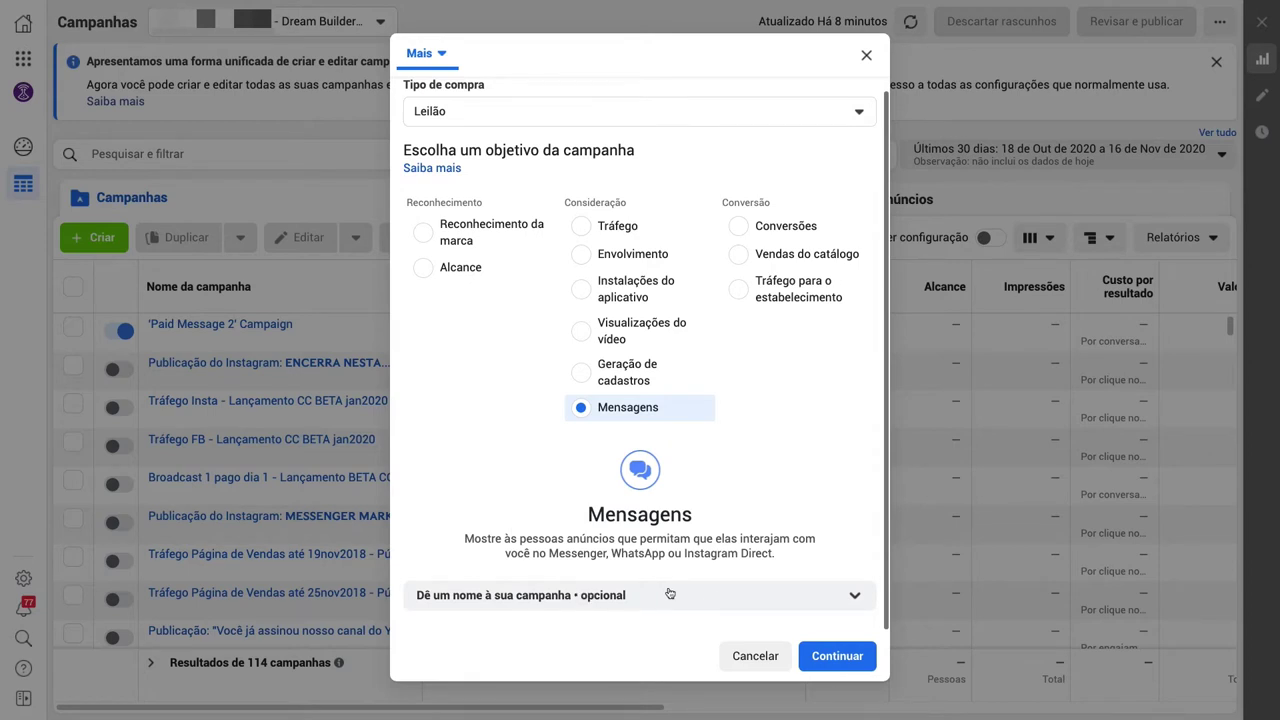
{"action": "left_click", "coordinate": [833, 655]}
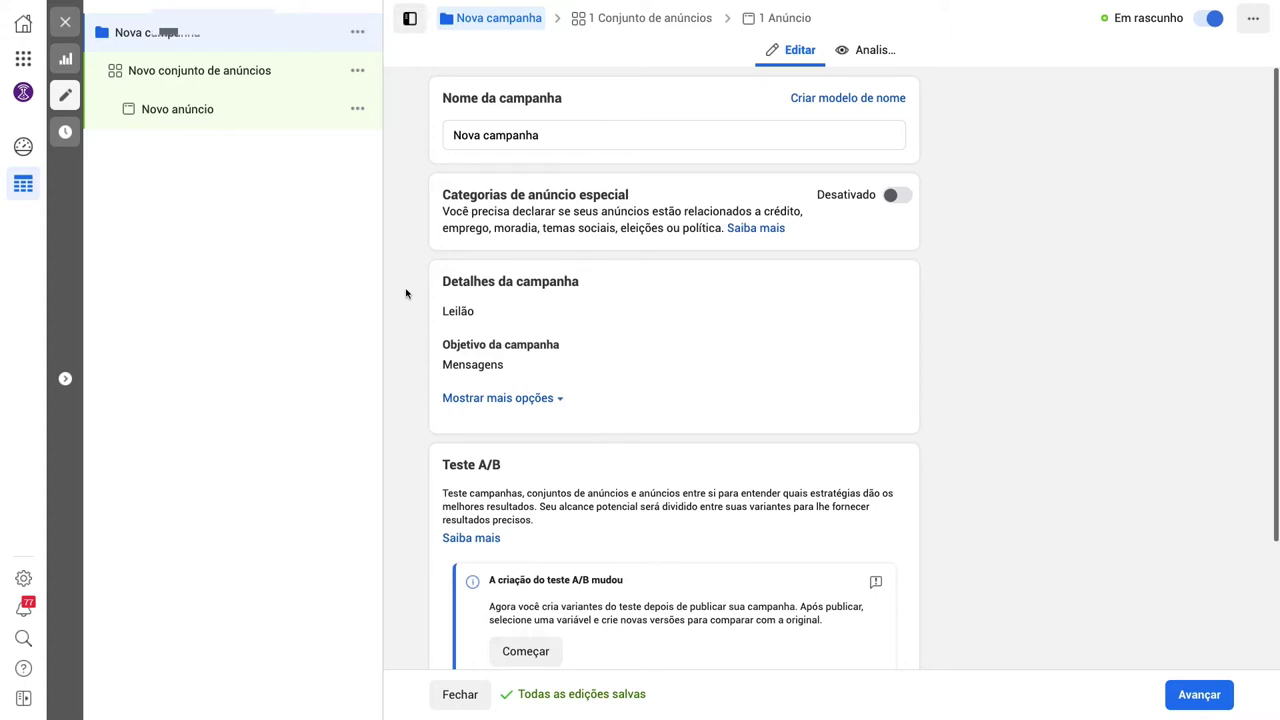
Examine the campaign-level settings, including the extra campaign details, A/B test and campaign budget optimization sections.
{"action": "scroll", "coordinate": [406, 293], "scroll_direction": "down", "scroll_amount": 2}
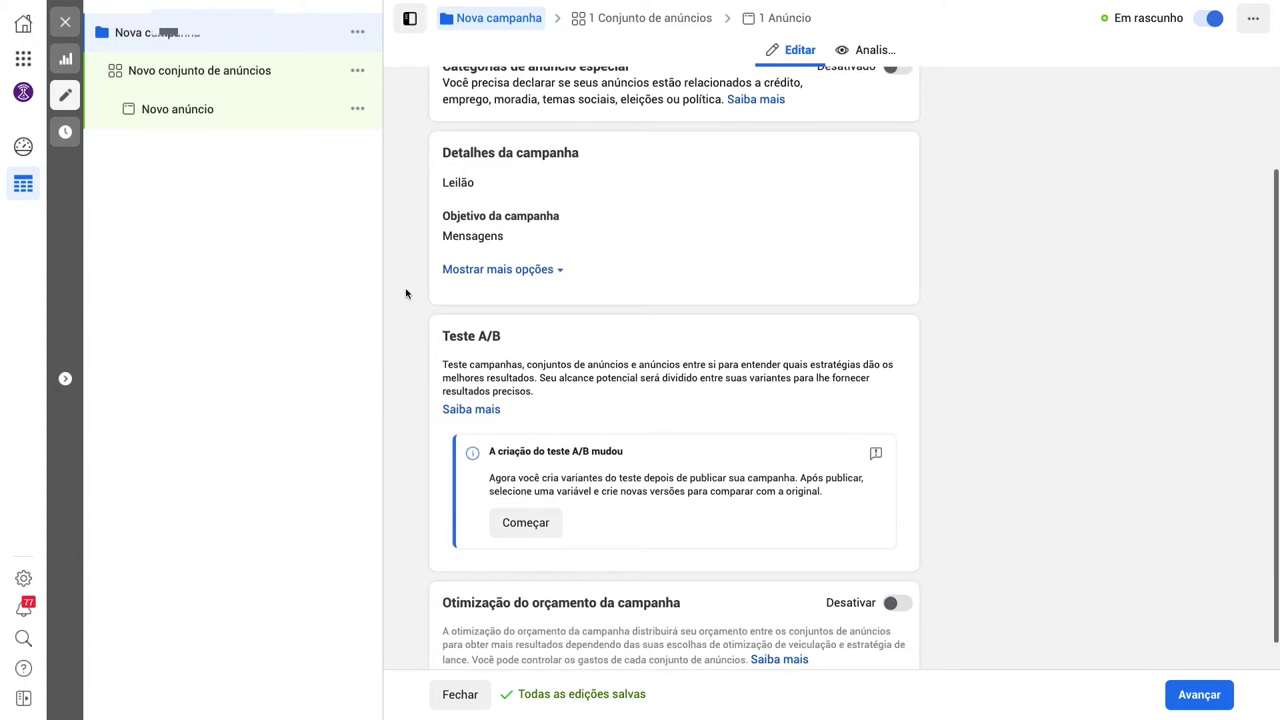
{"action": "scroll", "coordinate": [406, 293], "scroll_direction": "down", "scroll_amount": 1}
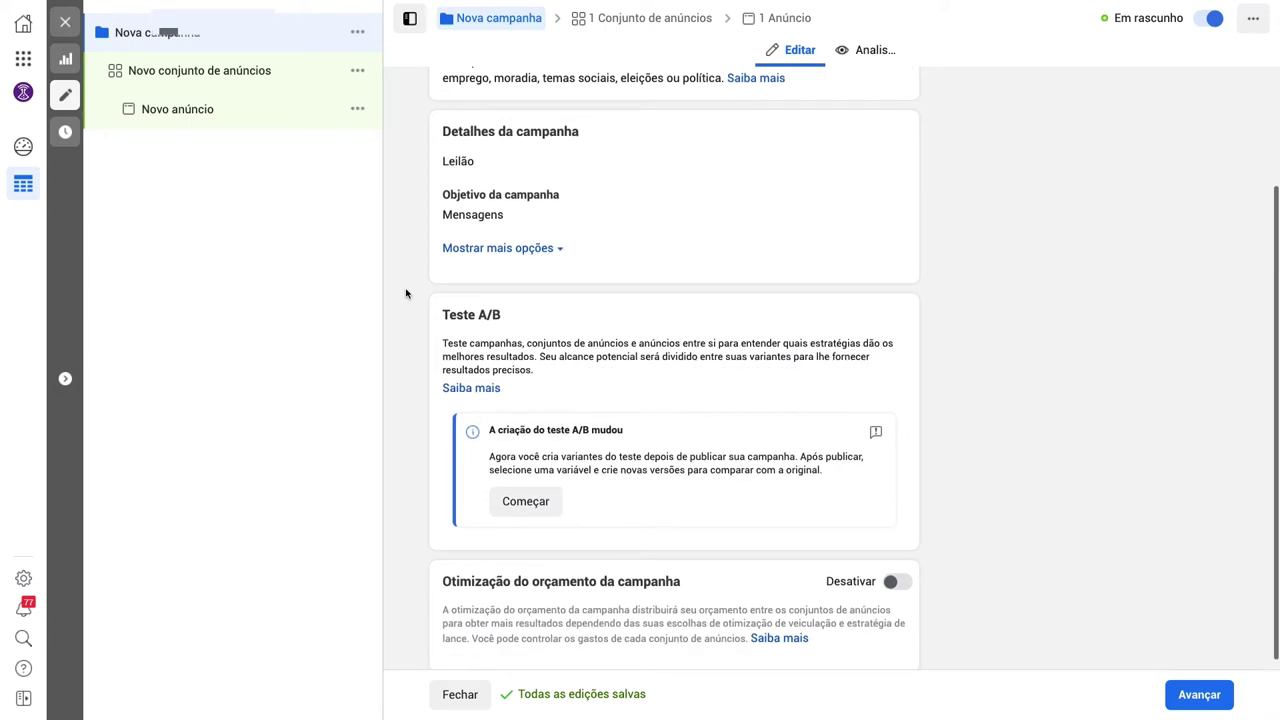
{"action": "scroll", "coordinate": [420, 290], "scroll_direction": "down", "scroll_amount": 1}
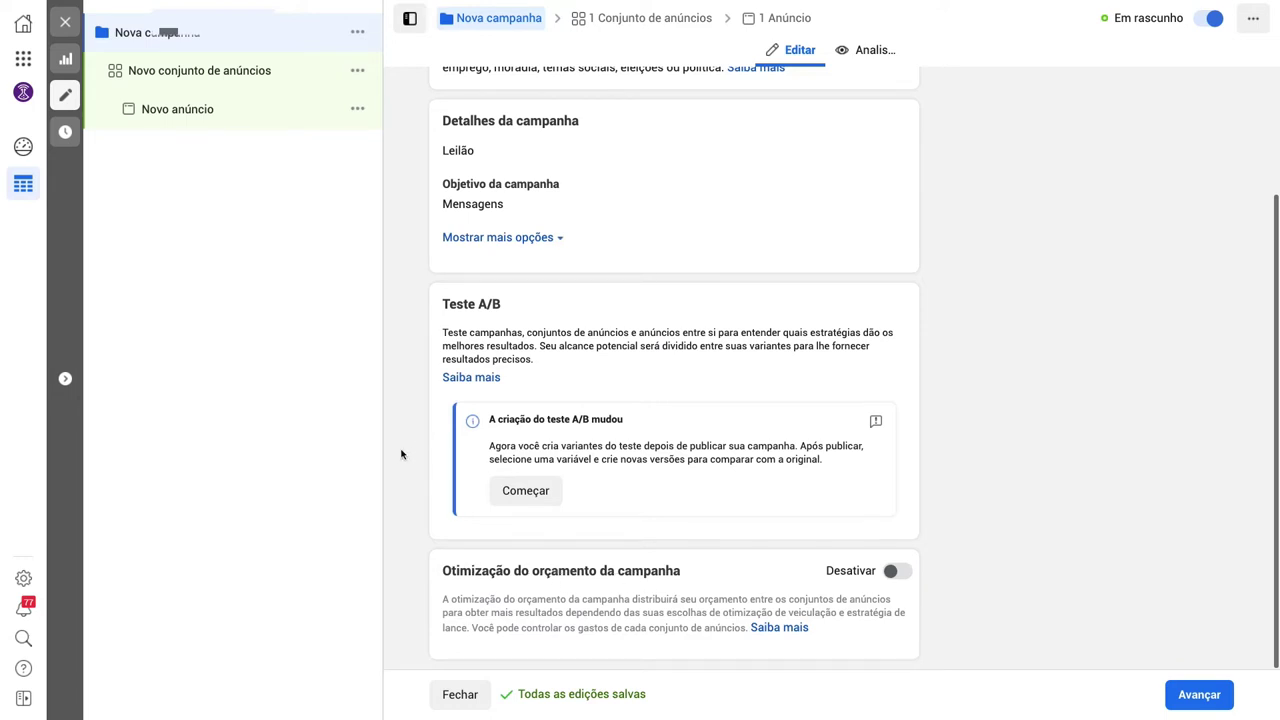
{"action": "scroll", "coordinate": [409, 423], "scroll_direction": "up", "scroll_amount": 3}
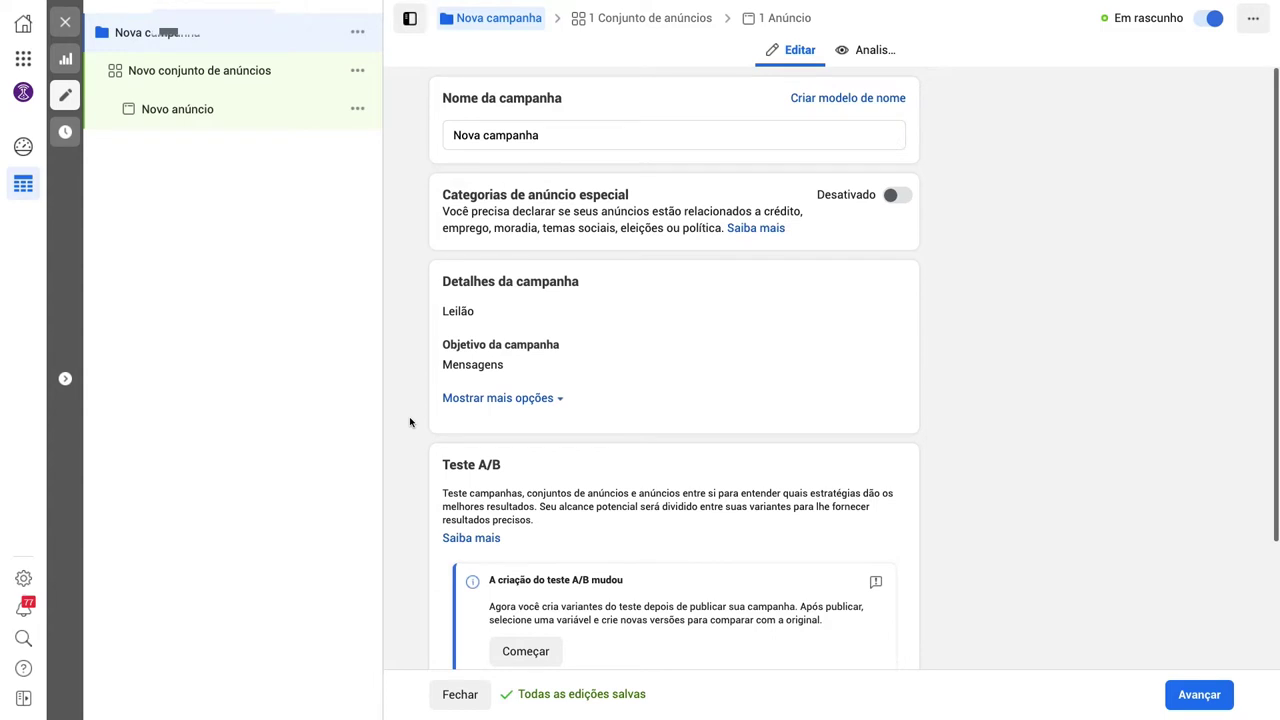
{"action": "scroll", "coordinate": [409, 423], "scroll_direction": "down", "scroll_amount": 3}
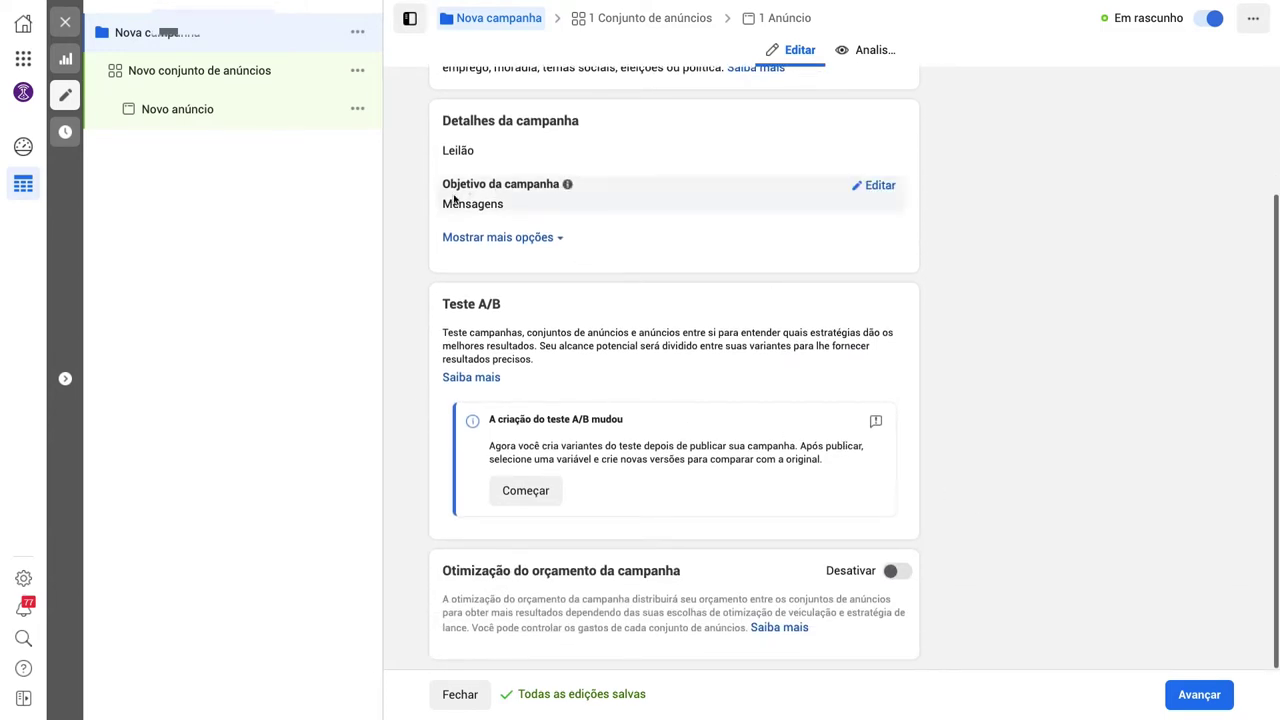
{"action": "left_click", "coordinate": [562, 240]}
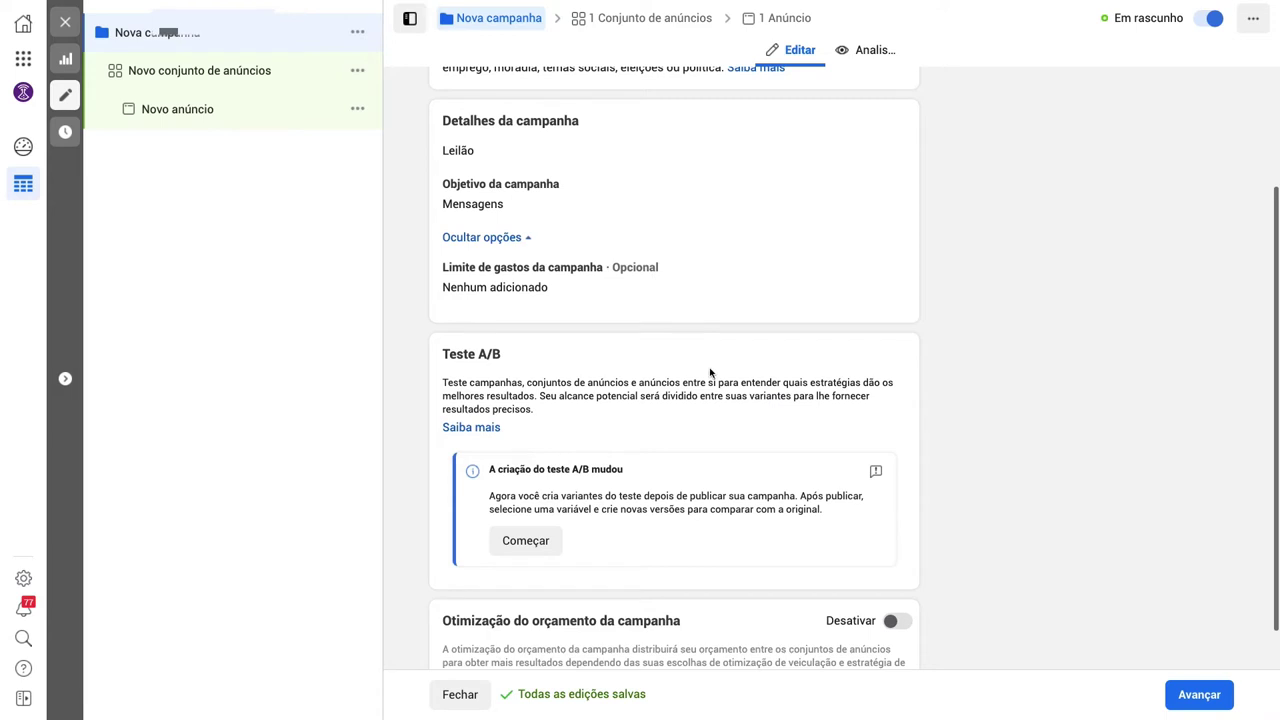
{"action": "scroll", "coordinate": [705, 365], "scroll_direction": "up", "scroll_amount": 2}
{"action": "scroll", "coordinate": [1040, 465], "scroll_direction": "down", "scroll_amount": 3}
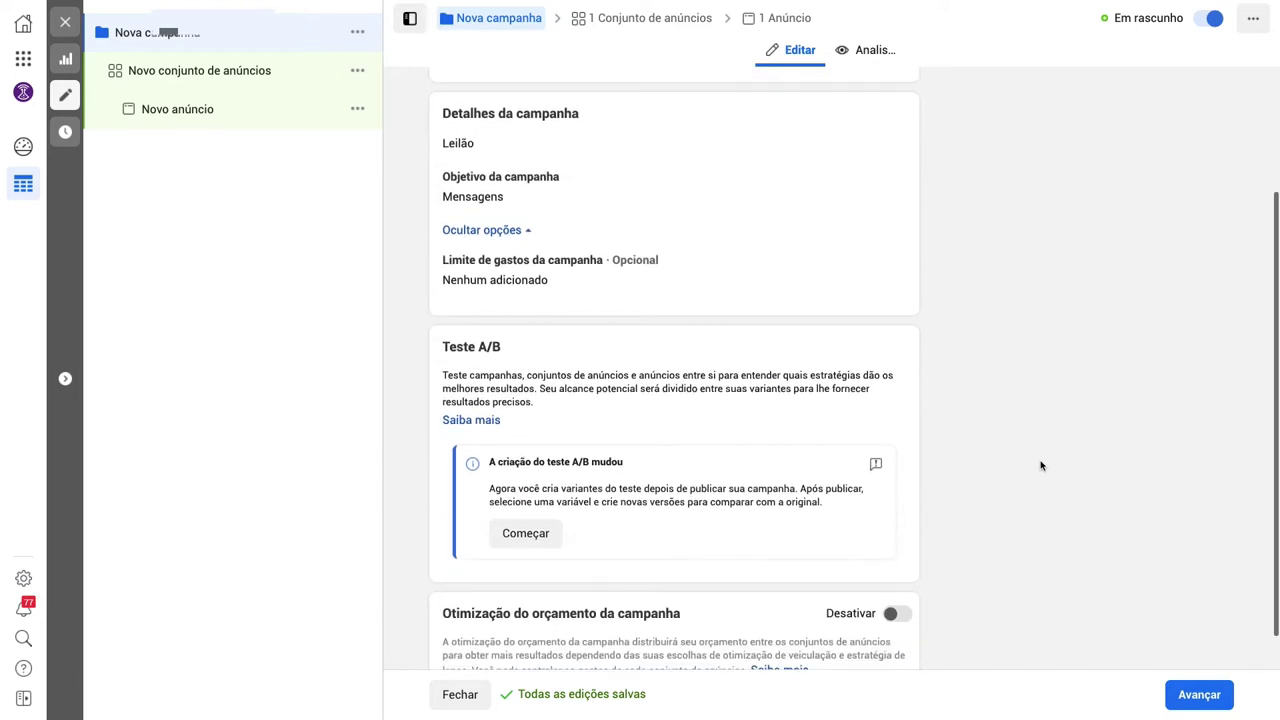
Proceed to the new ad set and set its ad type to Mensagem patrocinada.
{"action": "left_click", "coordinate": [1190, 692]}
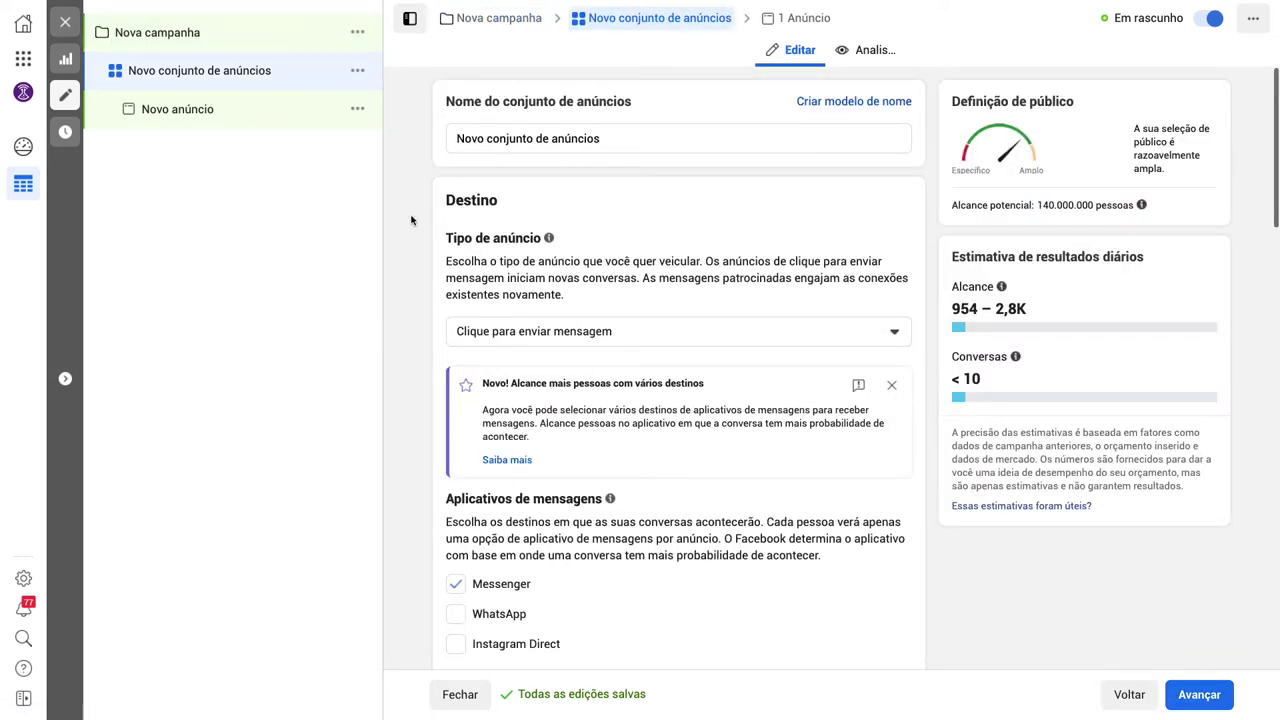
{"action": "scroll", "coordinate": [408, 274], "scroll_direction": "down", "scroll_amount": 1}
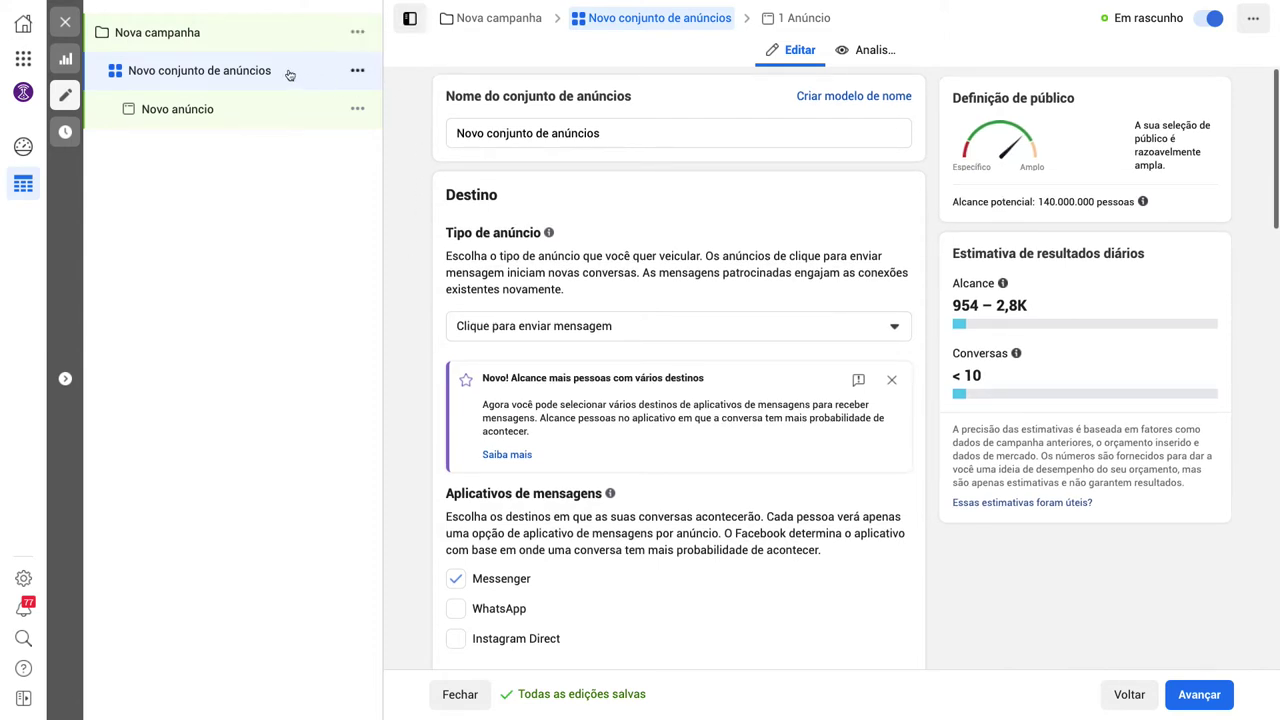
{"action": "left_click", "coordinate": [200, 32]}
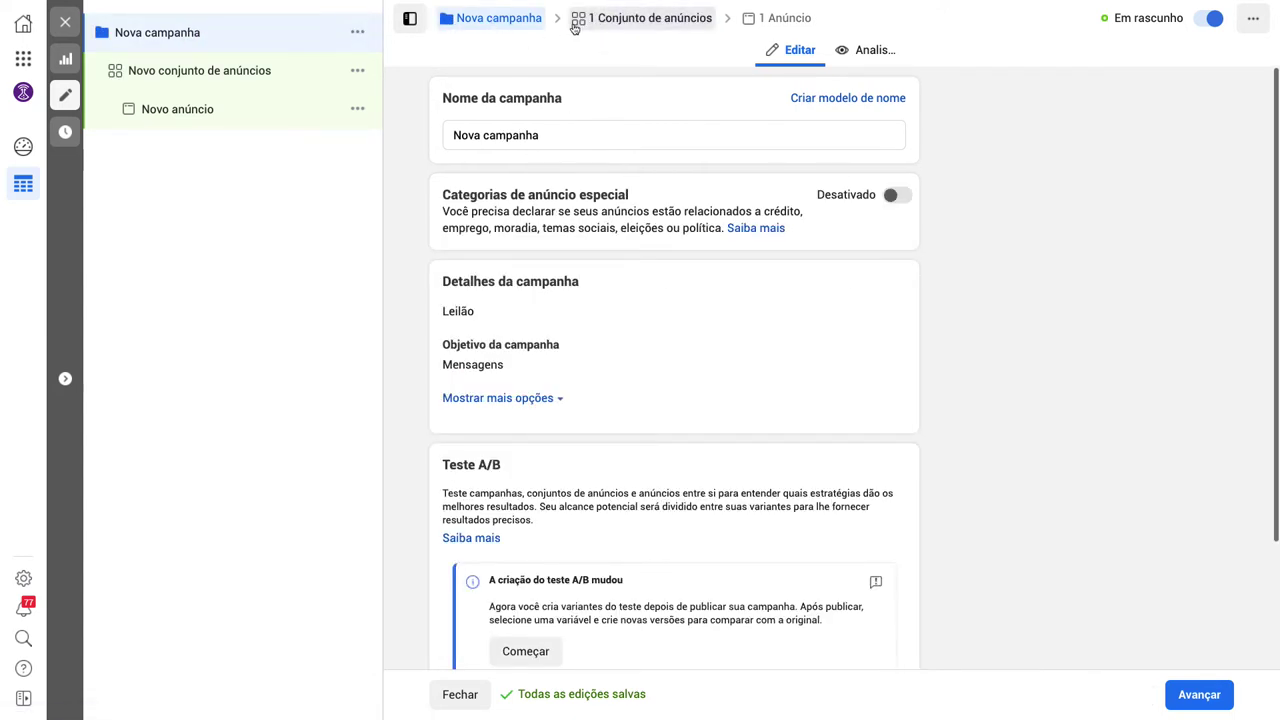
{"action": "left_click", "coordinate": [642, 22]}
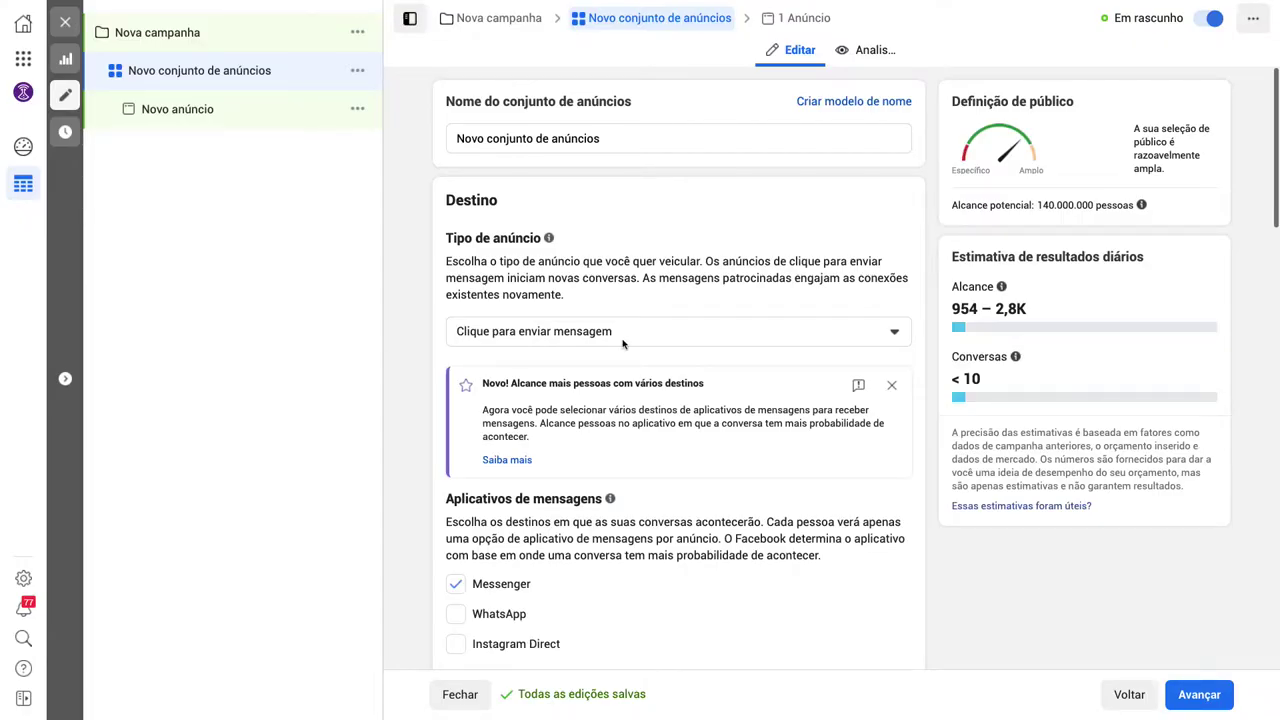
{"action": "left_click", "coordinate": [631, 335]}
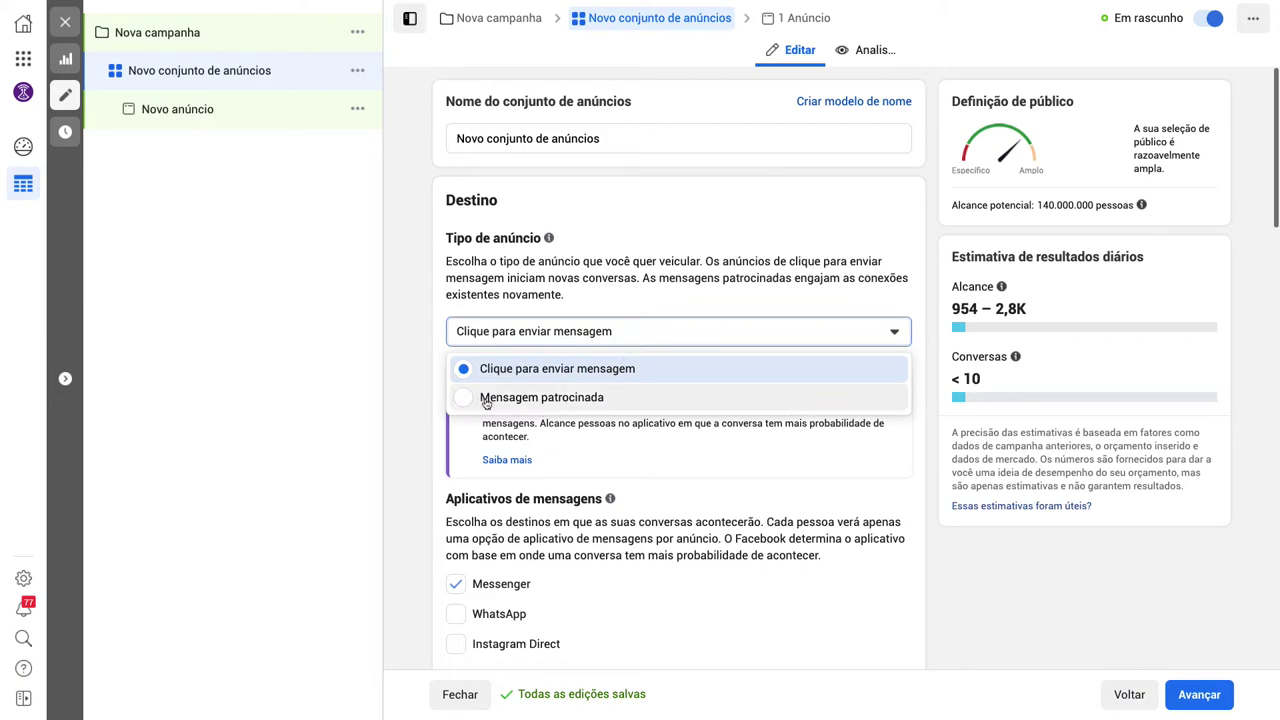
{"action": "left_click", "coordinate": [549, 400]}
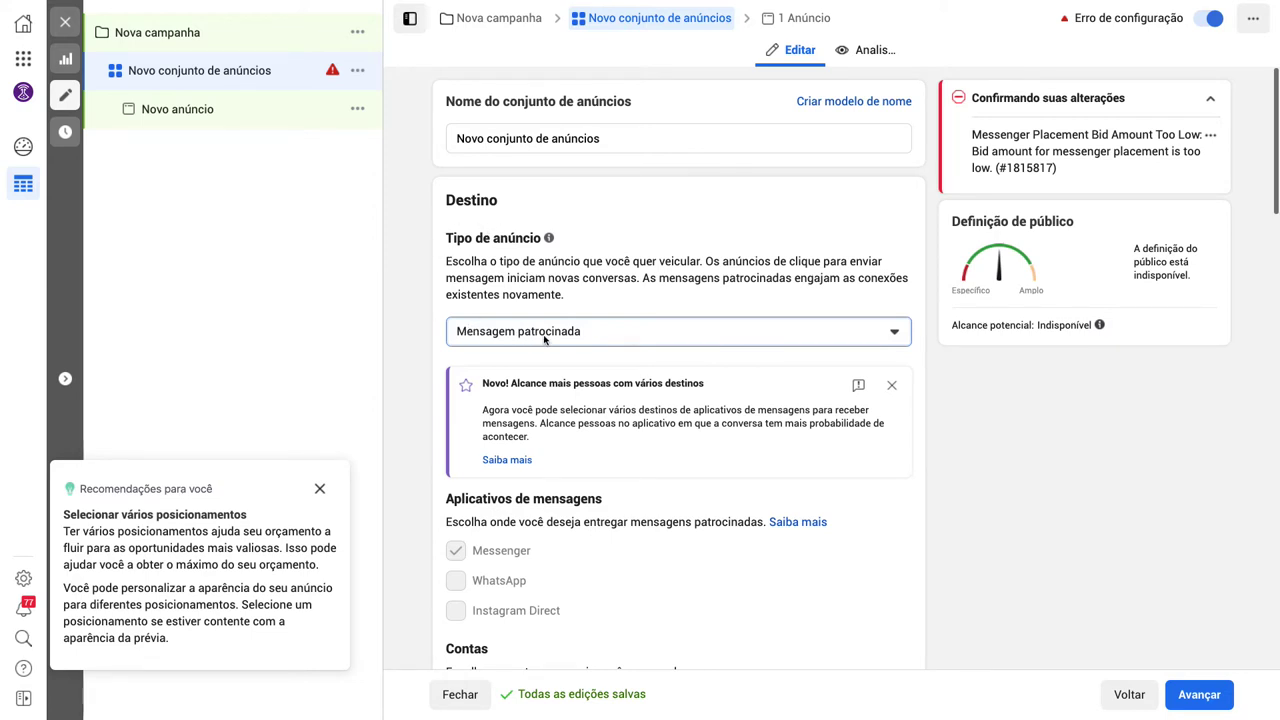
Examine the ad set's messaging apps, Facebook Page, budget and schedule settings.
{"action": "scroll", "coordinate": [423, 374], "scroll_direction": "down", "scroll_amount": 1}
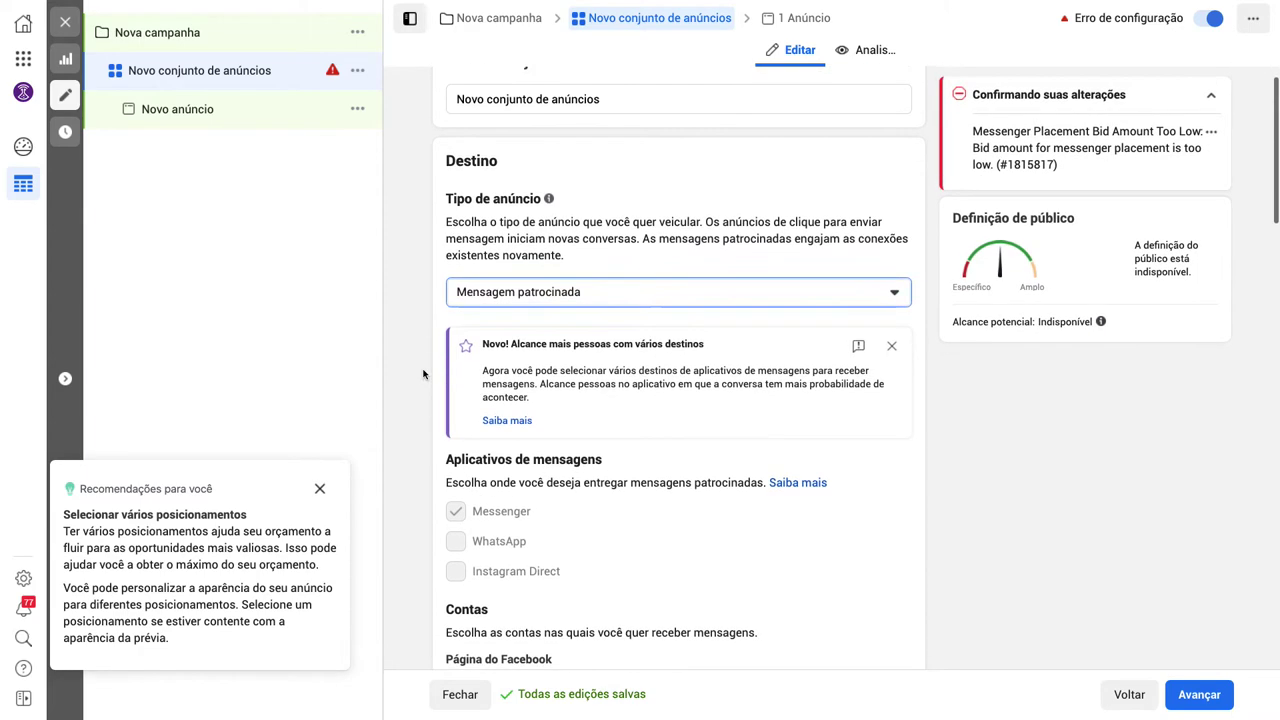
{"action": "scroll", "coordinate": [423, 374], "scroll_direction": "down", "scroll_amount": 3}
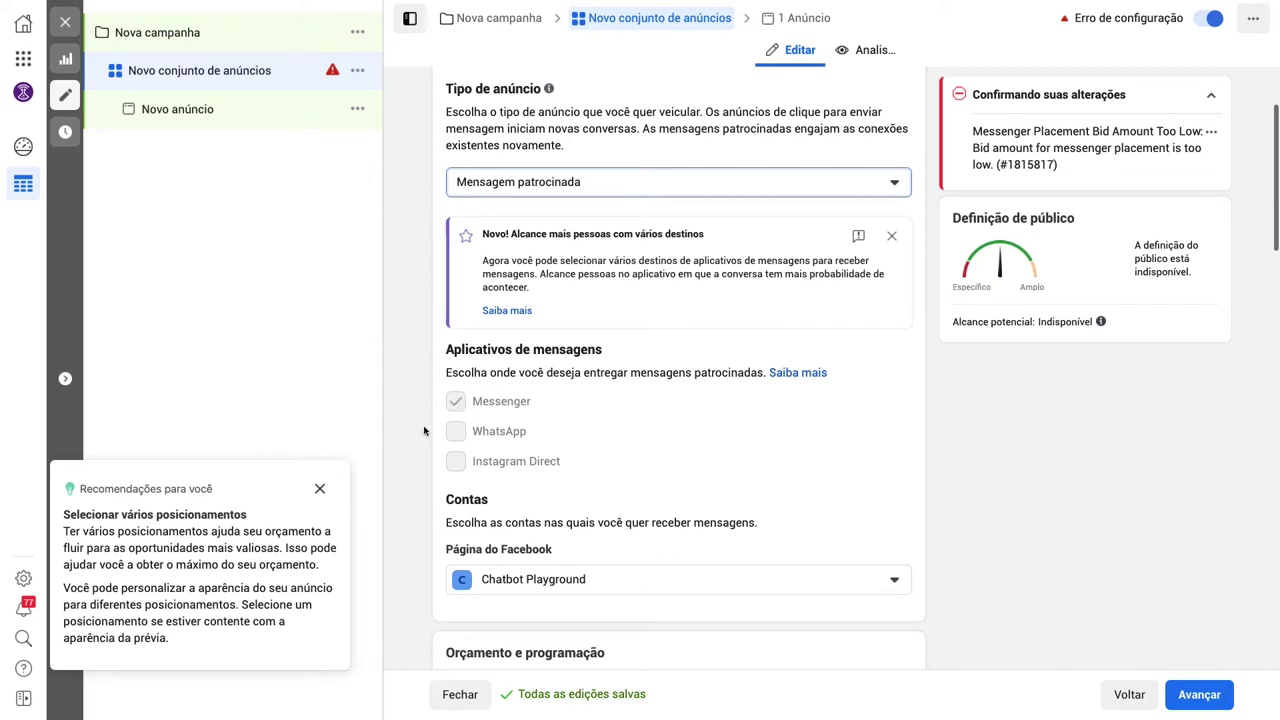
{"action": "scroll", "coordinate": [414, 437], "scroll_direction": "down", "scroll_amount": 1}
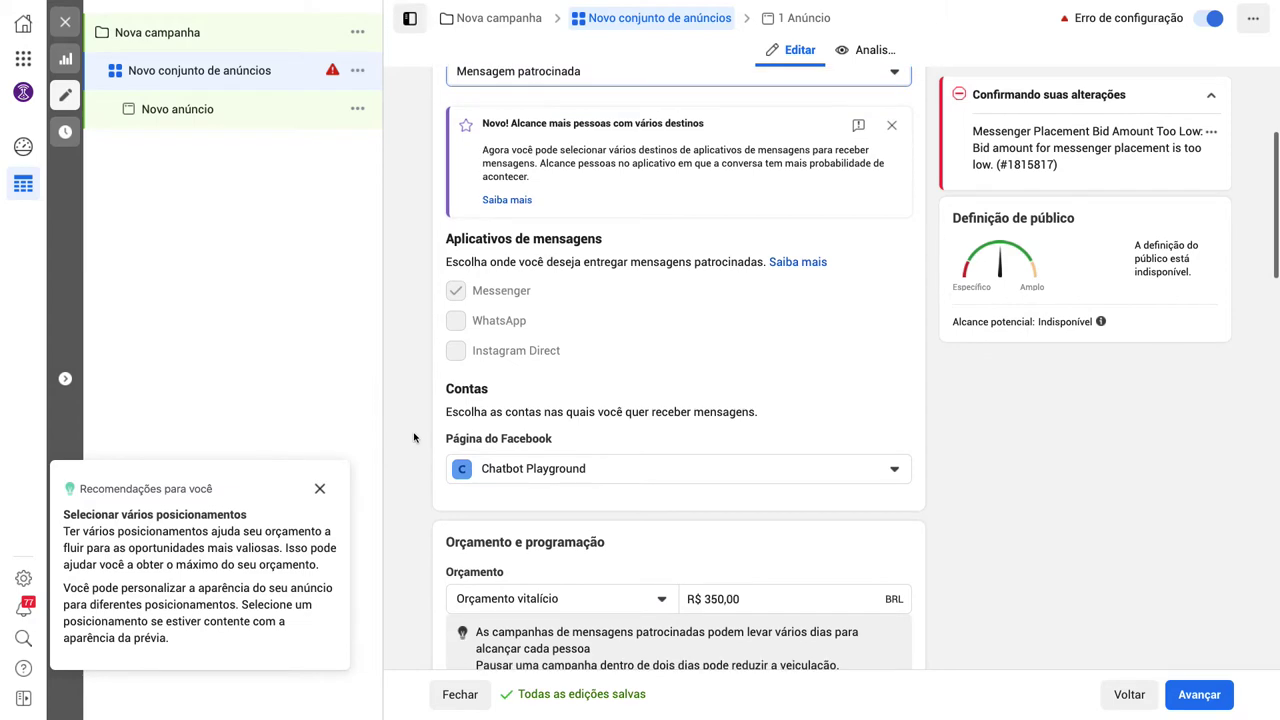
{"action": "scroll", "coordinate": [414, 437], "scroll_direction": "up", "scroll_amount": 3}
{"action": "scroll", "coordinate": [414, 437], "scroll_direction": "down", "scroll_amount": 1}
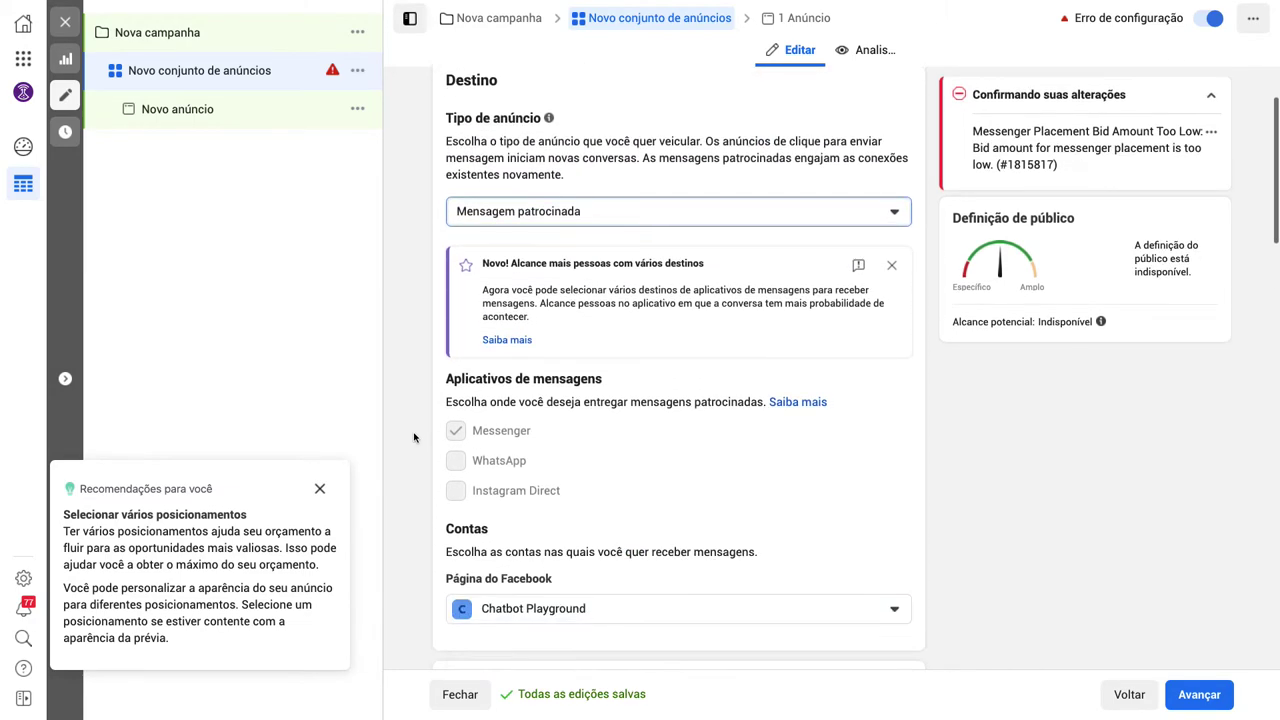
{"action": "scroll", "coordinate": [414, 437], "scroll_direction": "down", "scroll_amount": 2}
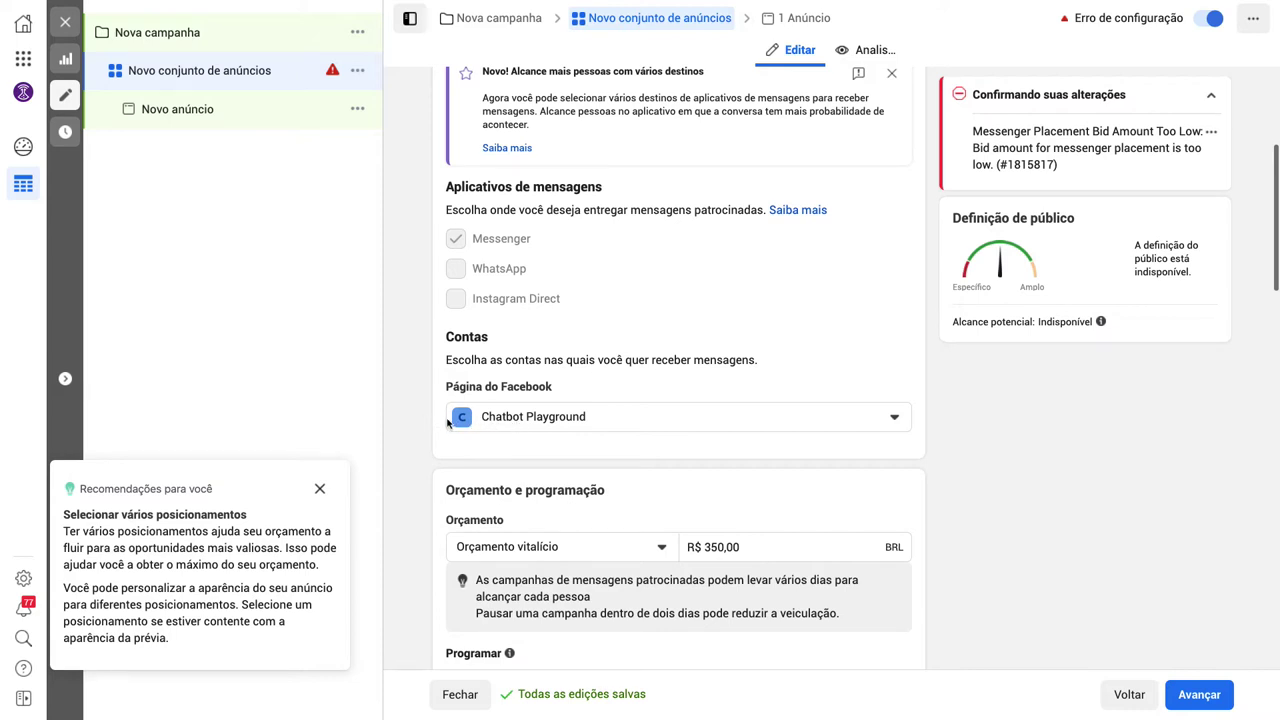
{"action": "scroll", "coordinate": [410, 393], "scroll_direction": "down", "scroll_amount": 2}
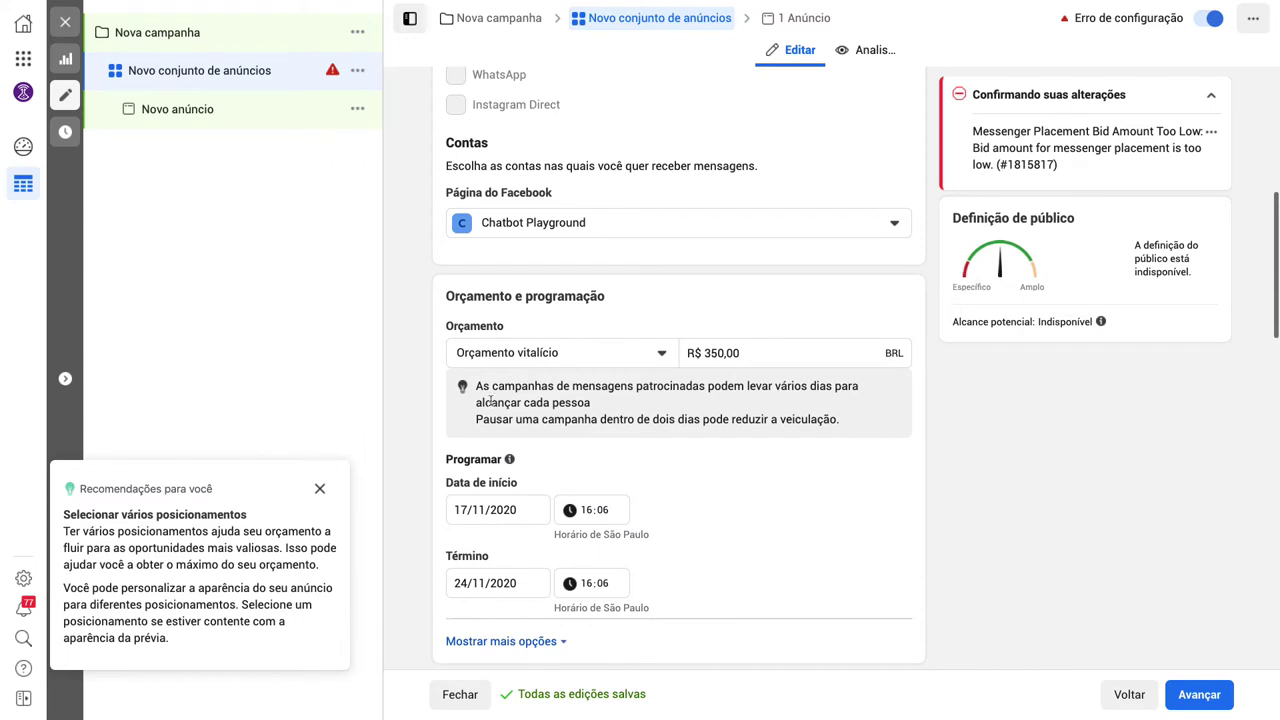
{"action": "scroll", "coordinate": [412, 388], "scroll_direction": "down", "scroll_amount": 2}
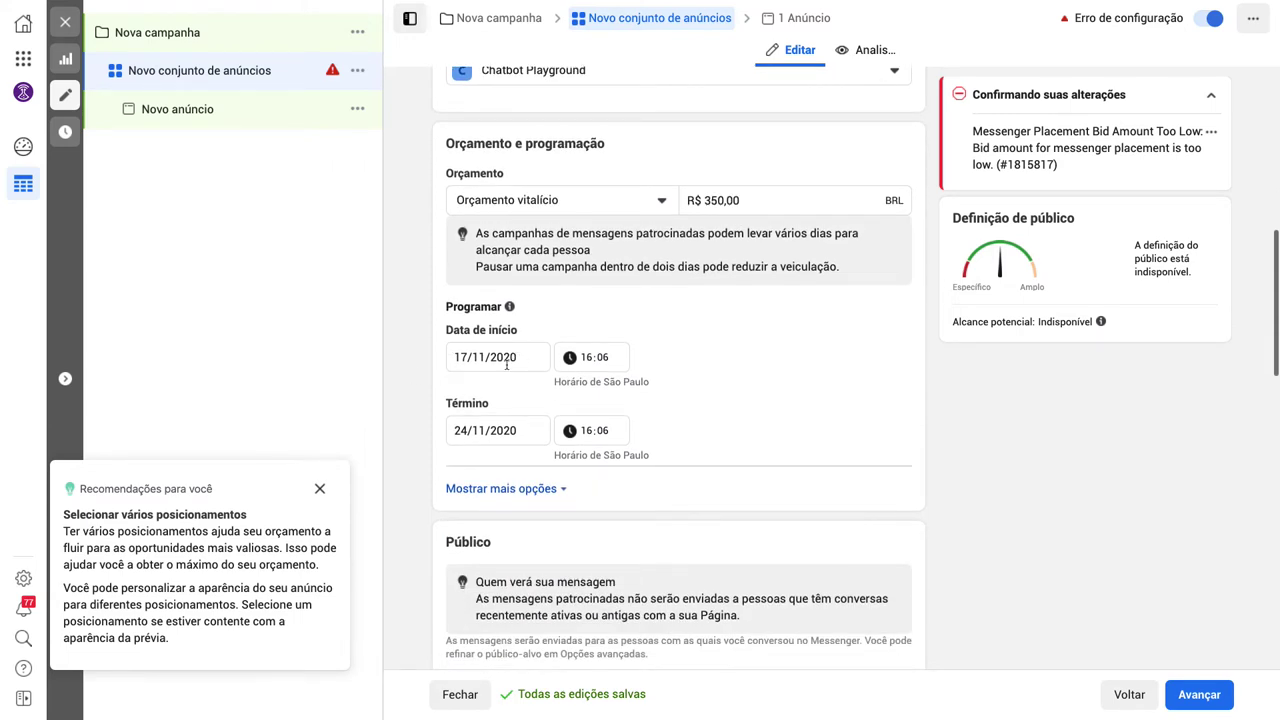
Examine the ad set's audience, placements, and optimization and delivery settings, and recheck the chosen ad type.
{"action": "scroll", "coordinate": [426, 400], "scroll_direction": "down", "scroll_amount": 2}
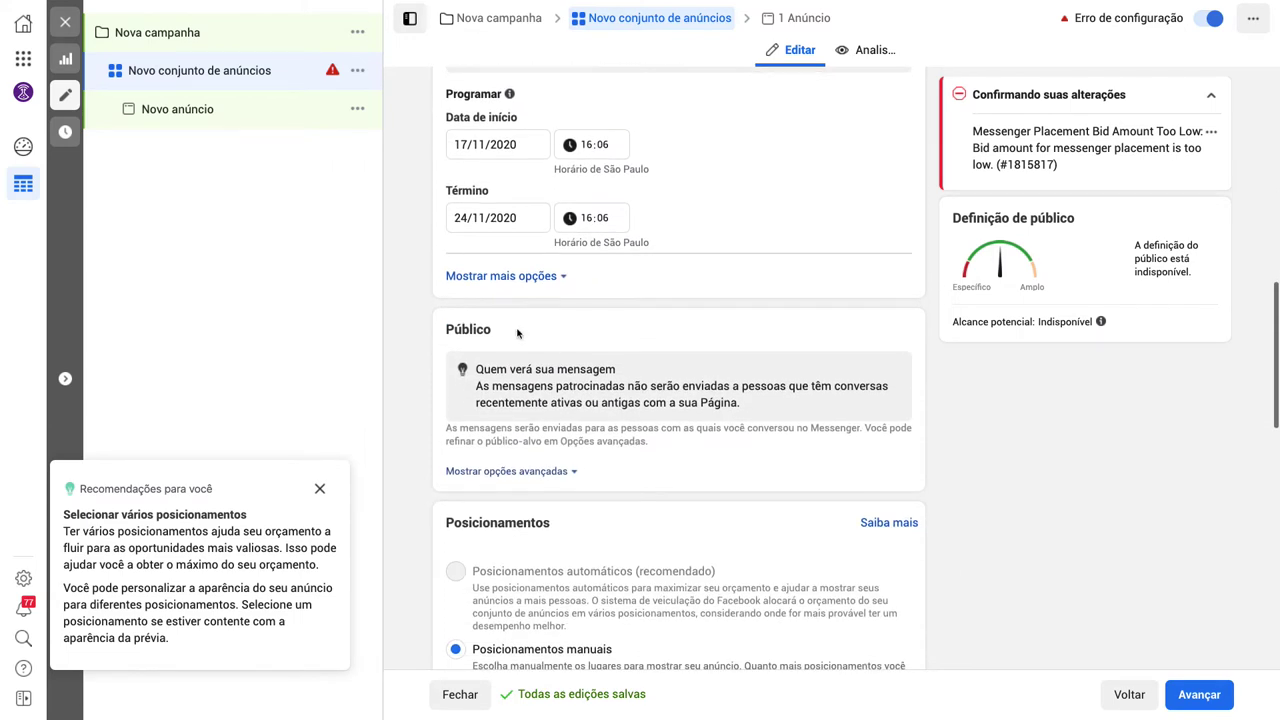
{"action": "scroll", "coordinate": [429, 446], "scroll_direction": "down", "scroll_amount": 3}
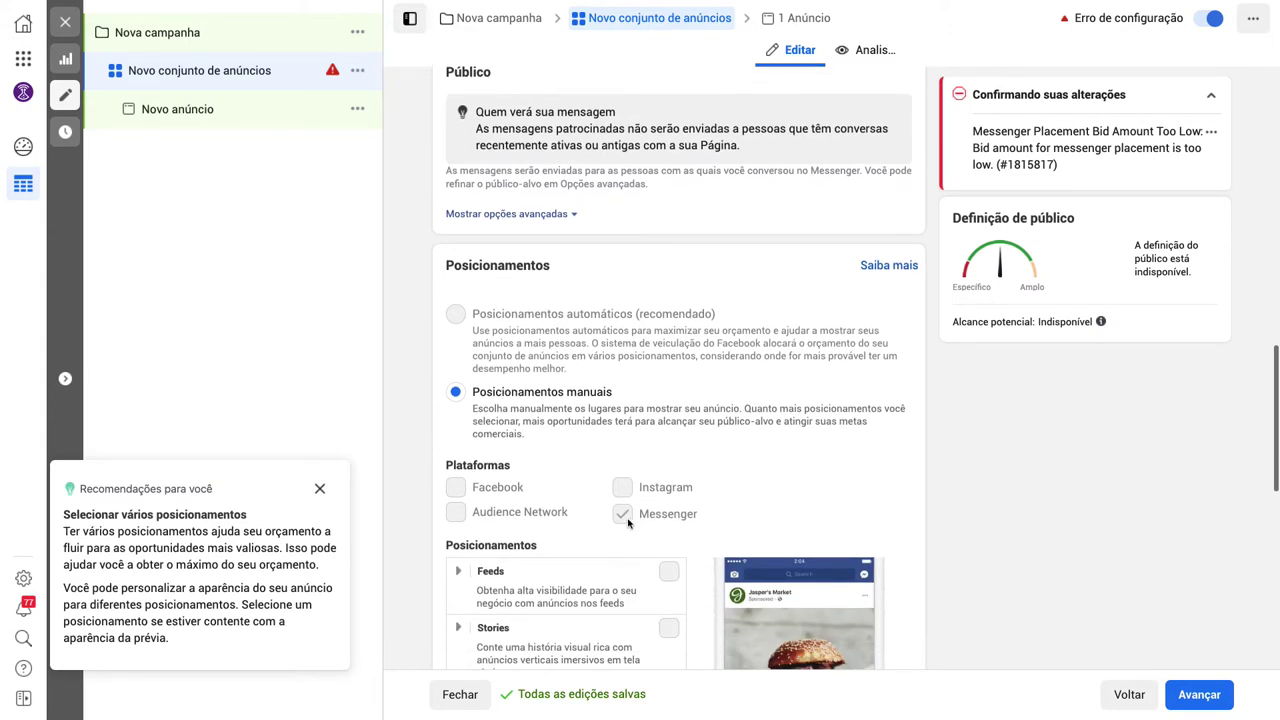
{"action": "scroll", "coordinate": [412, 370], "scroll_direction": "down", "scroll_amount": 4}
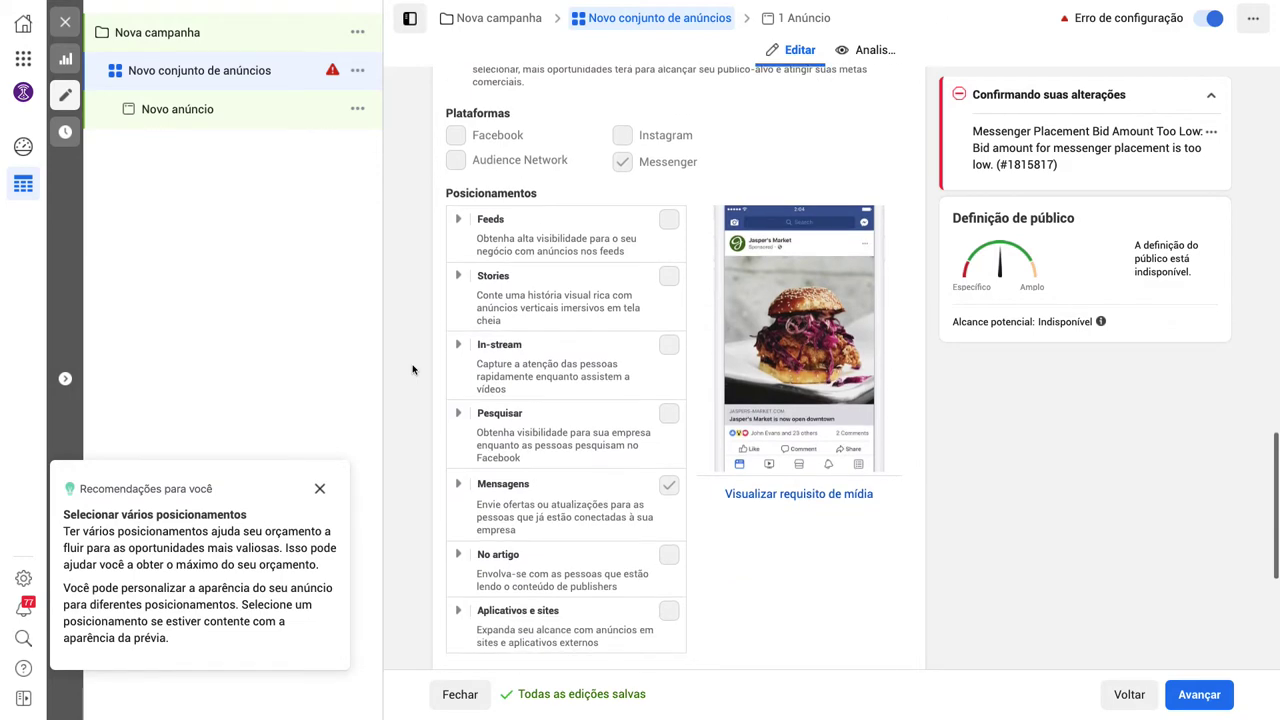
{"action": "scroll", "coordinate": [412, 370], "scroll_direction": "up", "scroll_amount": 4}
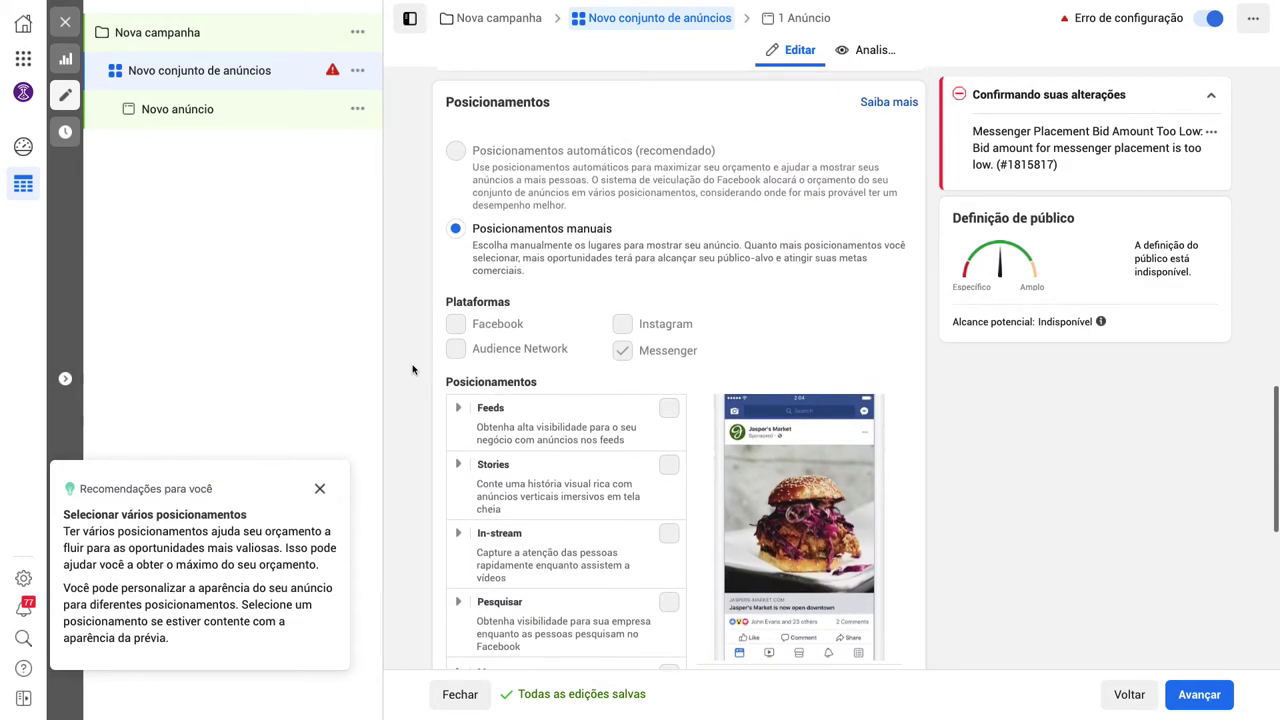
{"action": "scroll", "coordinate": [412, 370], "scroll_direction": "up", "scroll_amount": 2}
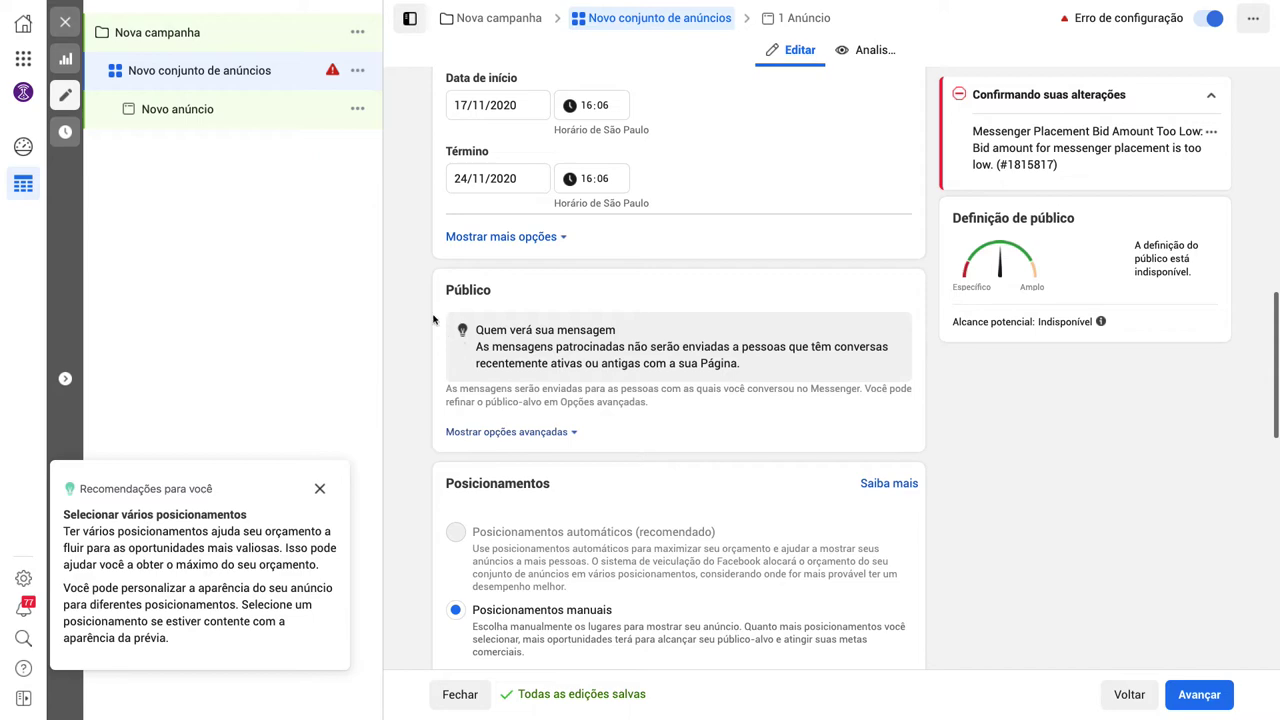
{"action": "scroll", "coordinate": [411, 388], "scroll_direction": "down", "scroll_amount": 3}
{"action": "scroll", "coordinate": [411, 388], "scroll_direction": "down", "scroll_amount": 8}
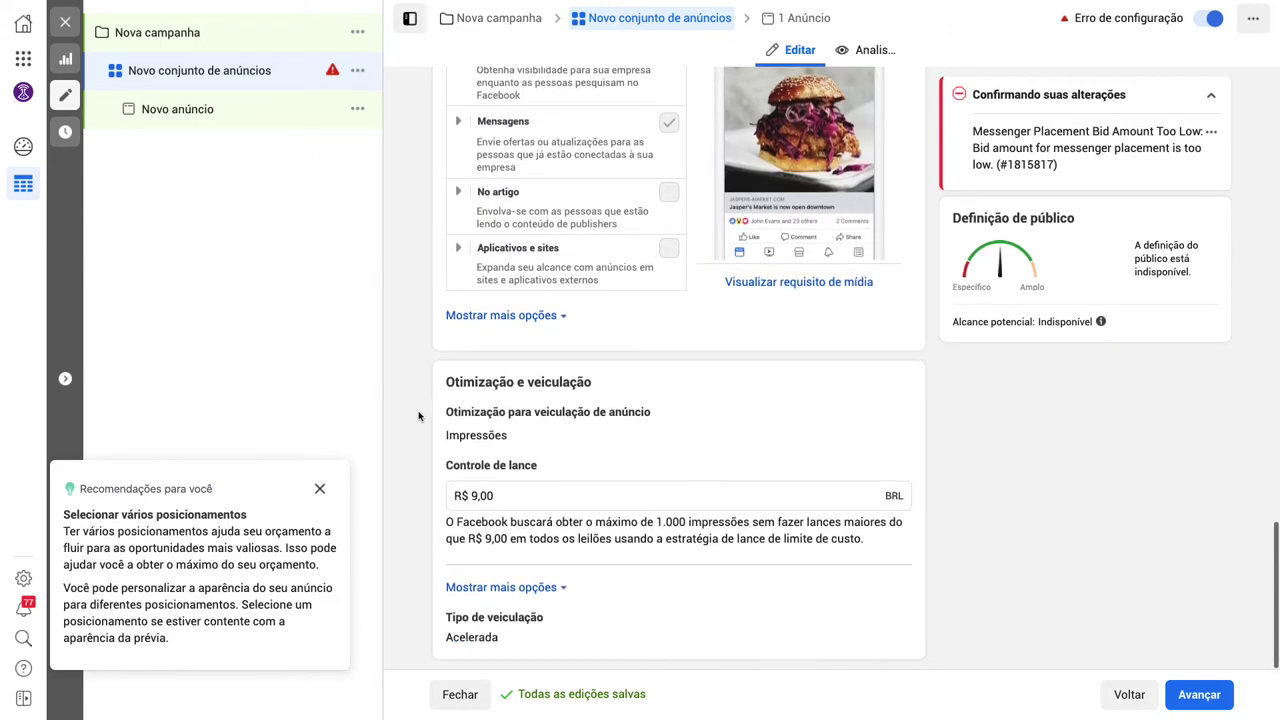
{"action": "scroll", "coordinate": [418, 416], "scroll_direction": "up", "scroll_amount": 8}
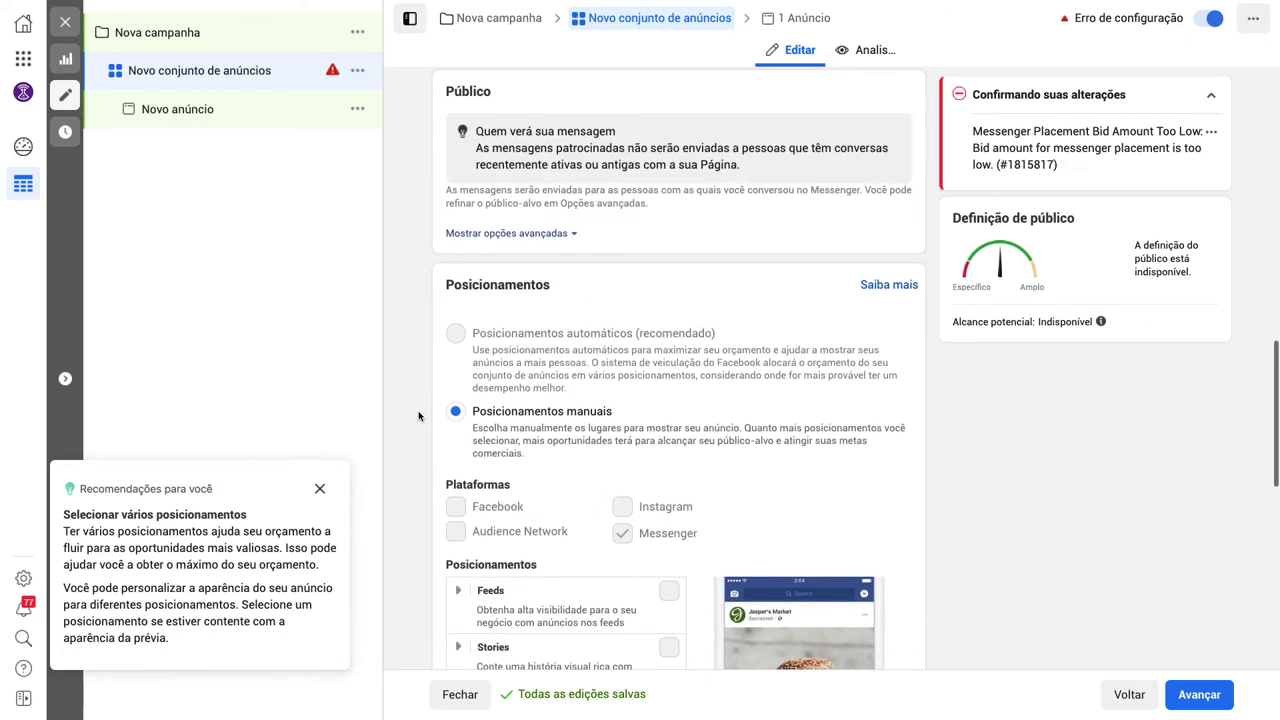
{"action": "scroll", "coordinate": [418, 416], "scroll_direction": "up", "scroll_amount": 10}
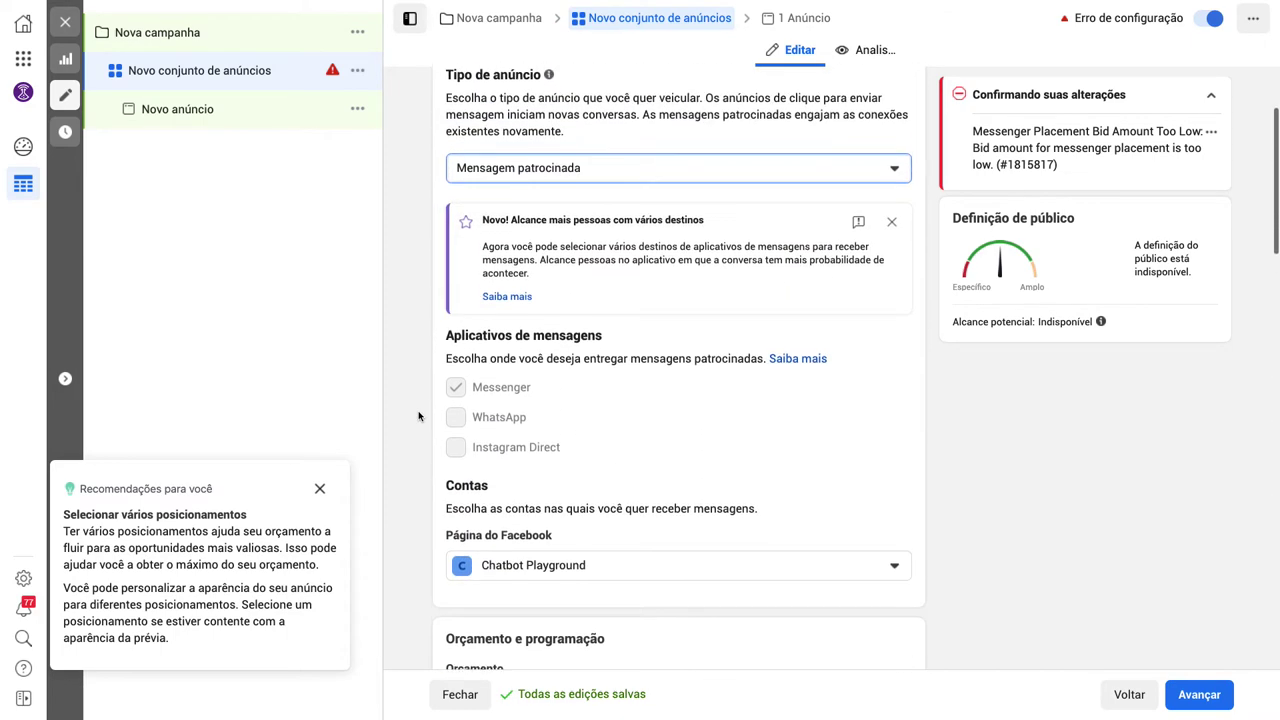
{"action": "scroll", "coordinate": [418, 416], "scroll_direction": "up", "scroll_amount": 2}
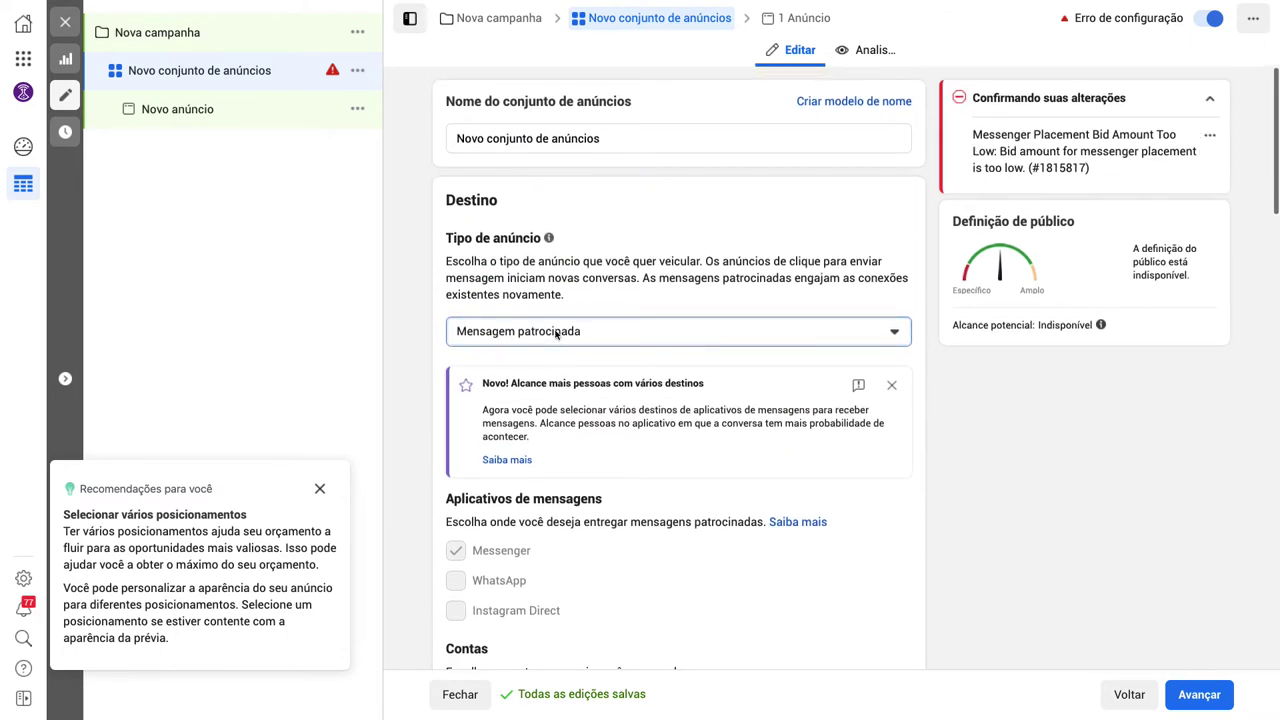
{"action": "scroll", "coordinate": [420, 378], "scroll_direction": "down", "scroll_amount": 15}
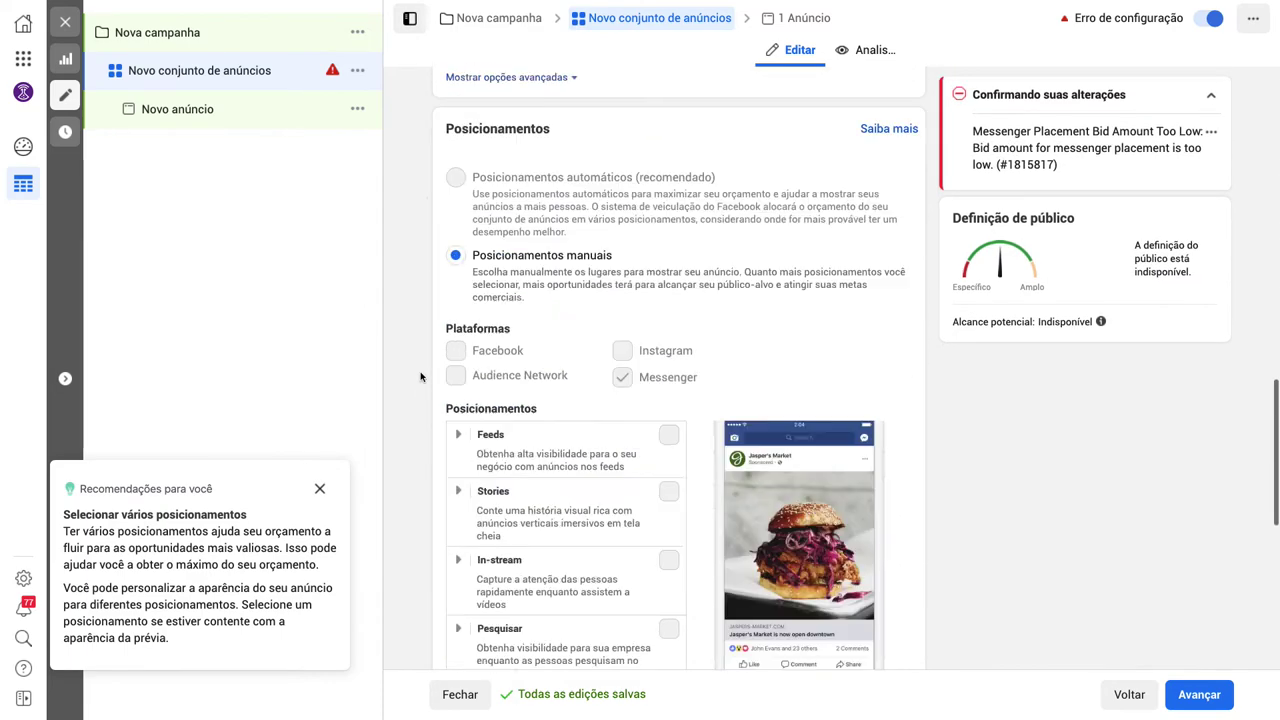
{"action": "scroll", "coordinate": [420, 377], "scroll_direction": "down", "scroll_amount": 3}
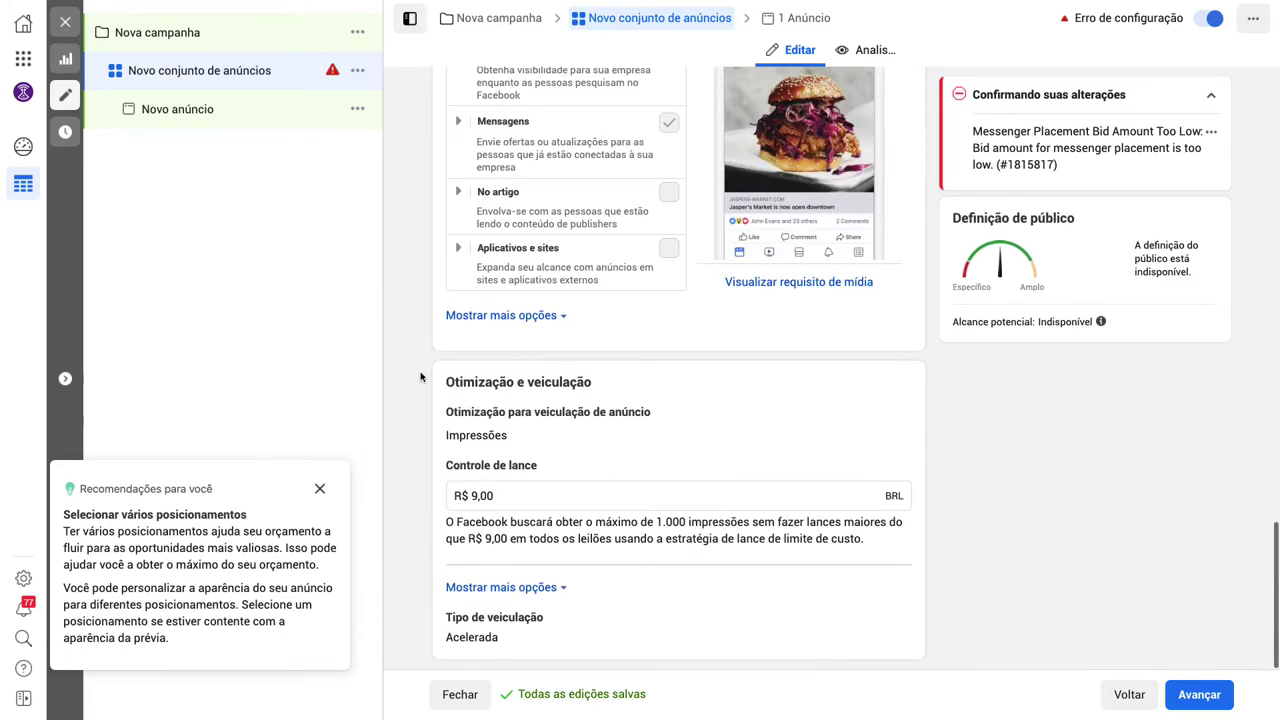
{"action": "scroll", "coordinate": [420, 377], "scroll_direction": "up", "scroll_amount": 7}
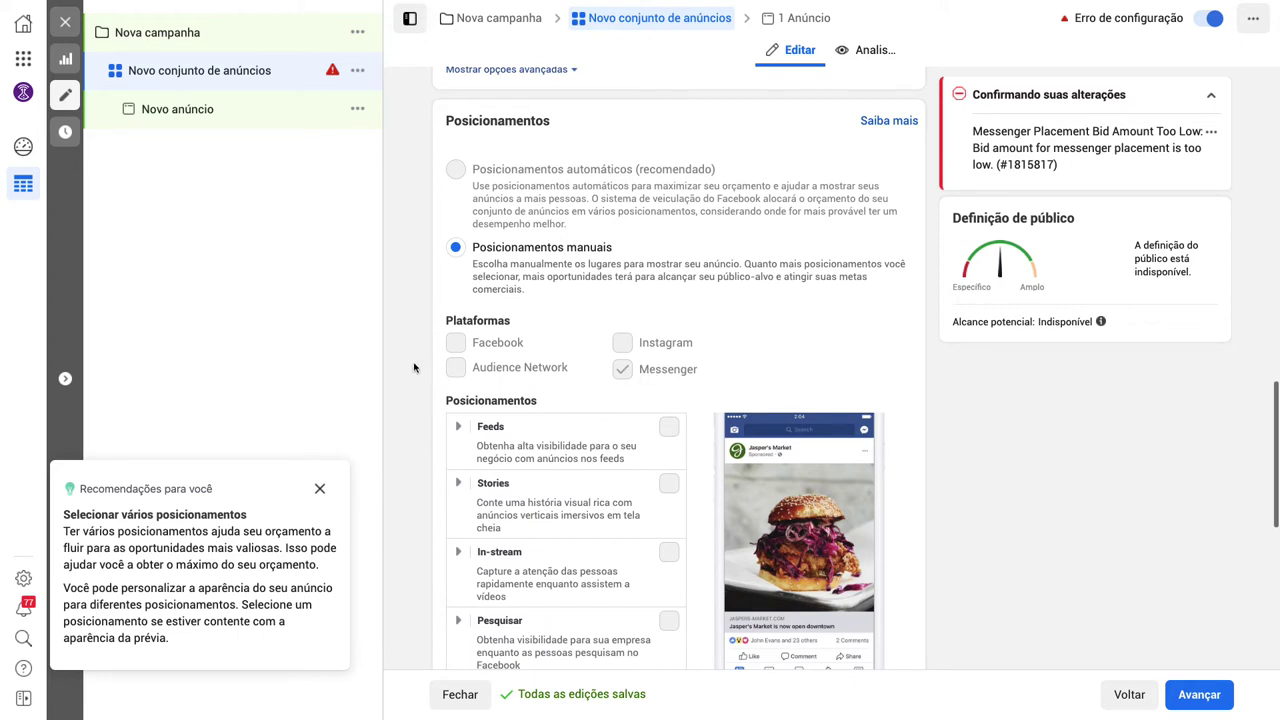
Examine the ad set's manual placements, messaging apps, Facebook Page, budget, and optimization and delivery settings.
{"action": "scroll", "coordinate": [417, 372], "scroll_direction": "down", "scroll_amount": 2}
{"action": "scroll", "coordinate": [417, 372], "scroll_direction": "down", "scroll_amount": 1}
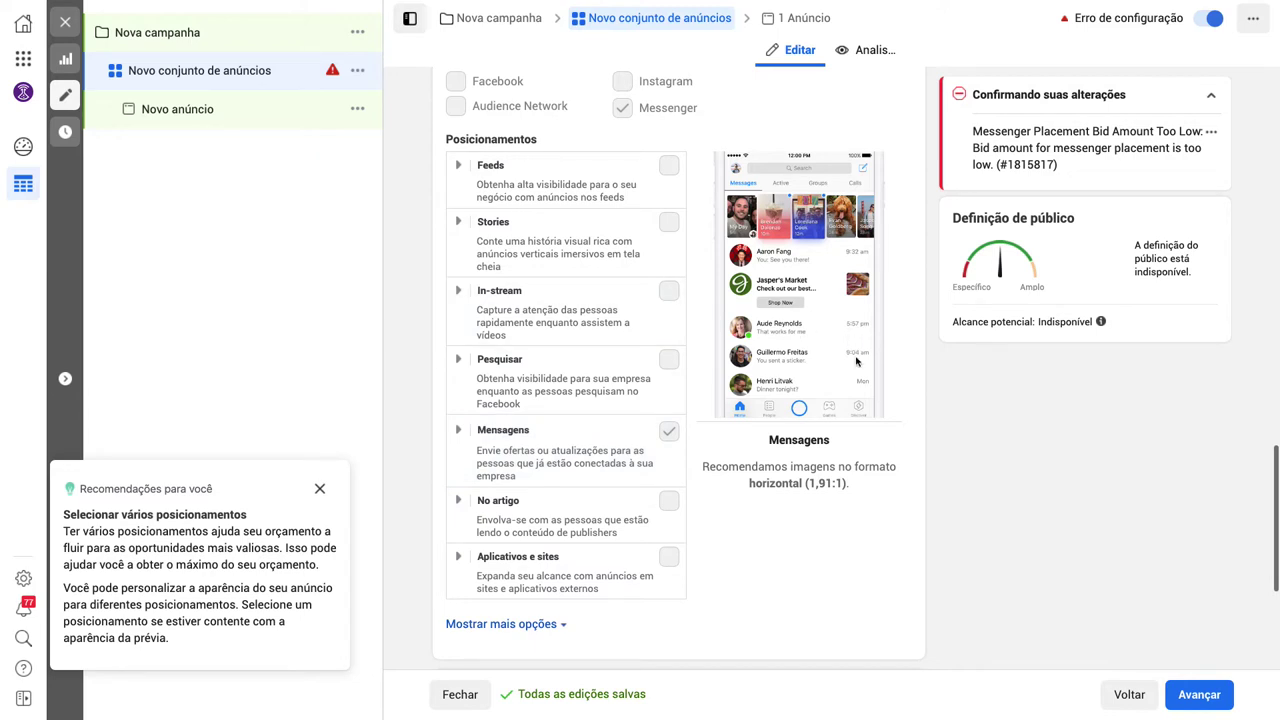
{"action": "scroll", "coordinate": [878, 368], "scroll_direction": "up", "scroll_amount": 1}
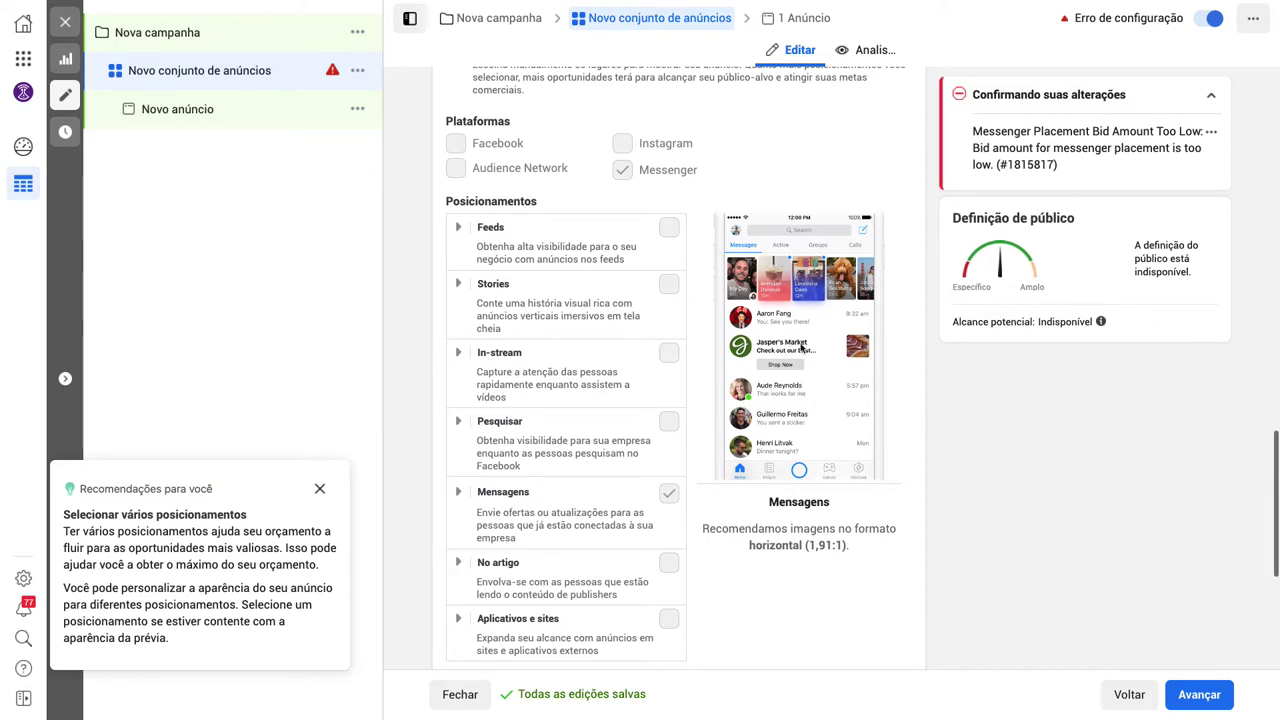
{"action": "scroll", "coordinate": [698, 563], "scroll_direction": "down", "scroll_amount": 4}
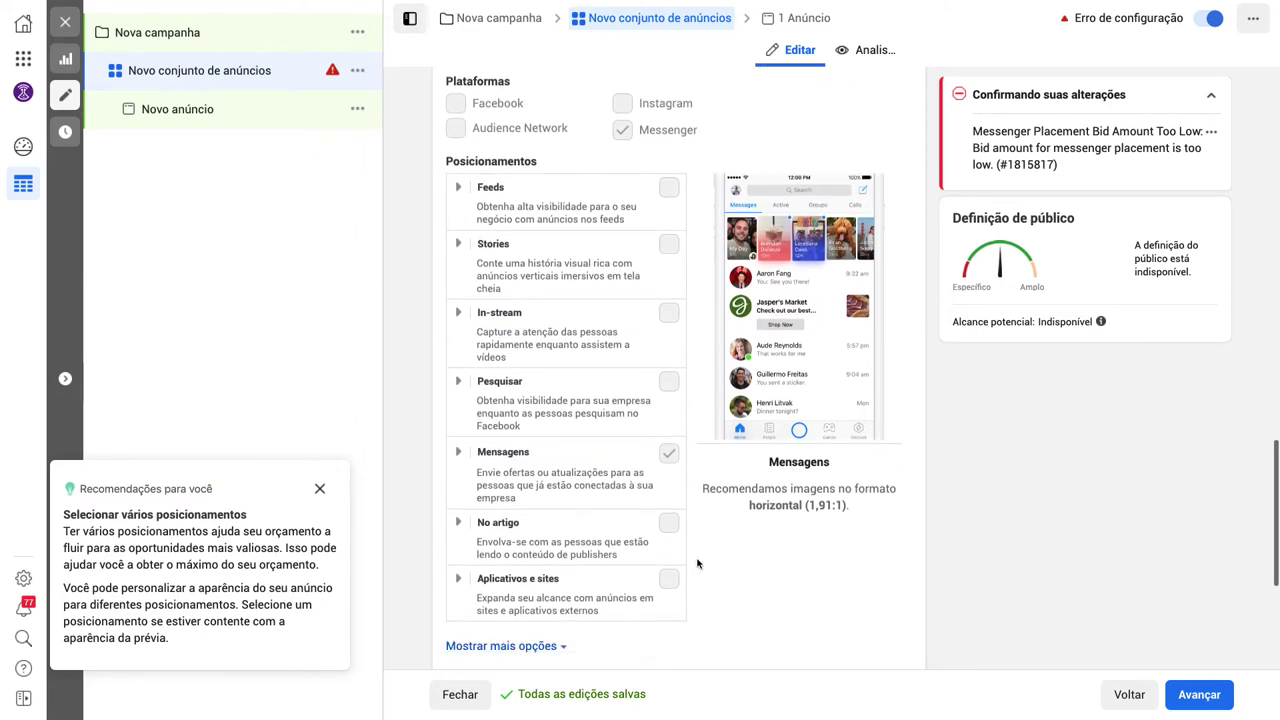
{"action": "scroll", "coordinate": [698, 563], "scroll_direction": "up", "scroll_amount": 10}
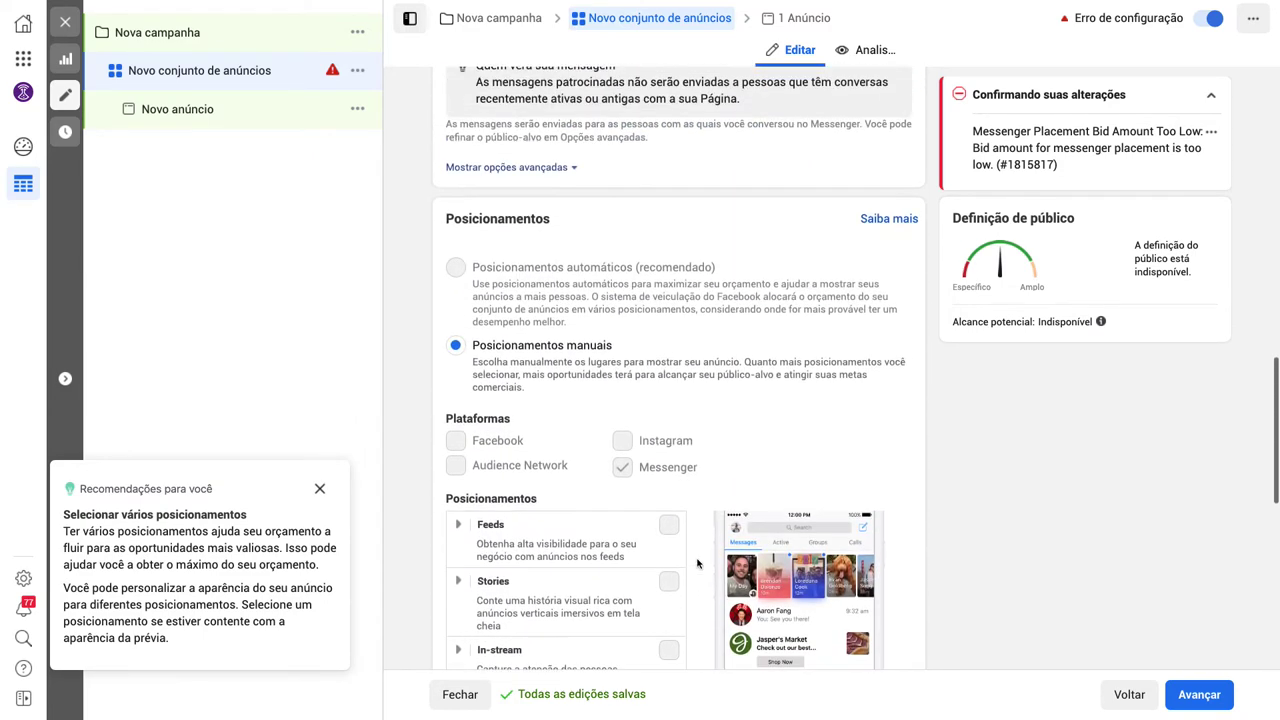
{"action": "scroll", "coordinate": [698, 563], "scroll_direction": "up", "scroll_amount": 6}
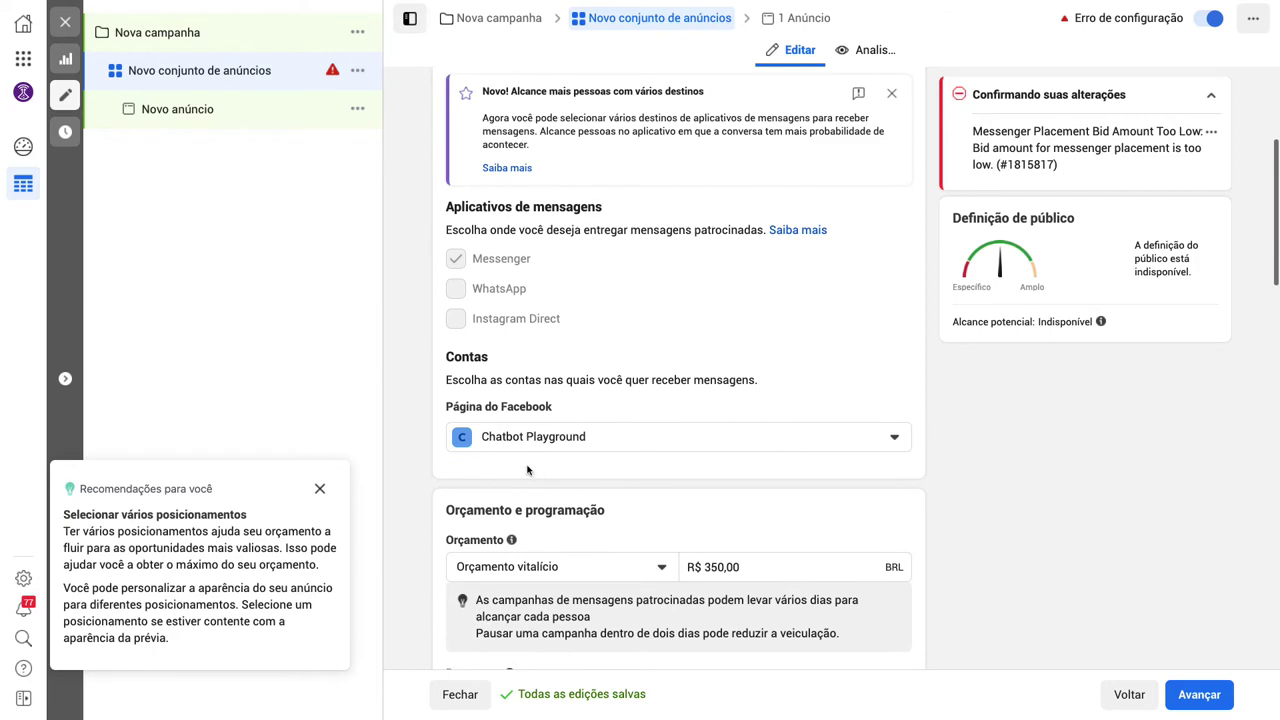
{"action": "scroll", "coordinate": [723, 467], "scroll_direction": "down", "scroll_amount": 8}
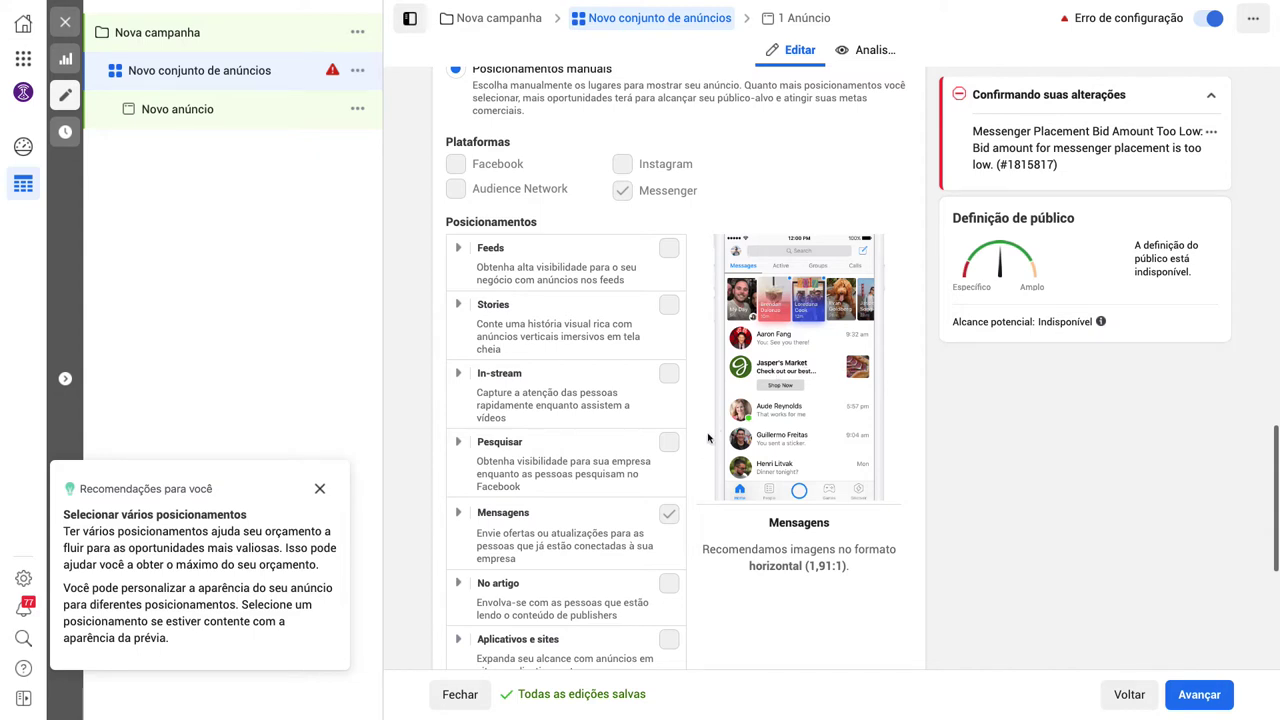
{"action": "scroll", "coordinate": [705, 432], "scroll_direction": "down", "scroll_amount": 1}
{"action": "scroll", "coordinate": [702, 424], "scroll_direction": "down", "scroll_amount": 4}
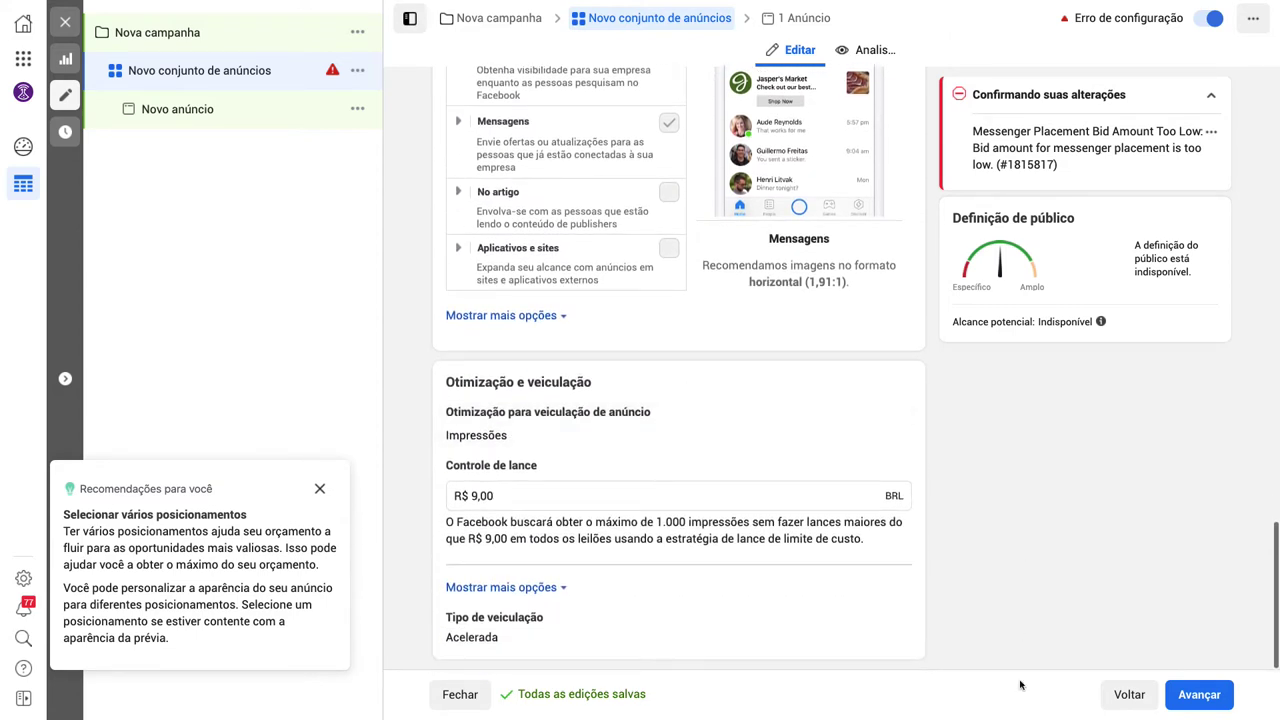
Proceed to the new ad and activate its name field for editing.
{"action": "left_click", "coordinate": [1196, 696]}
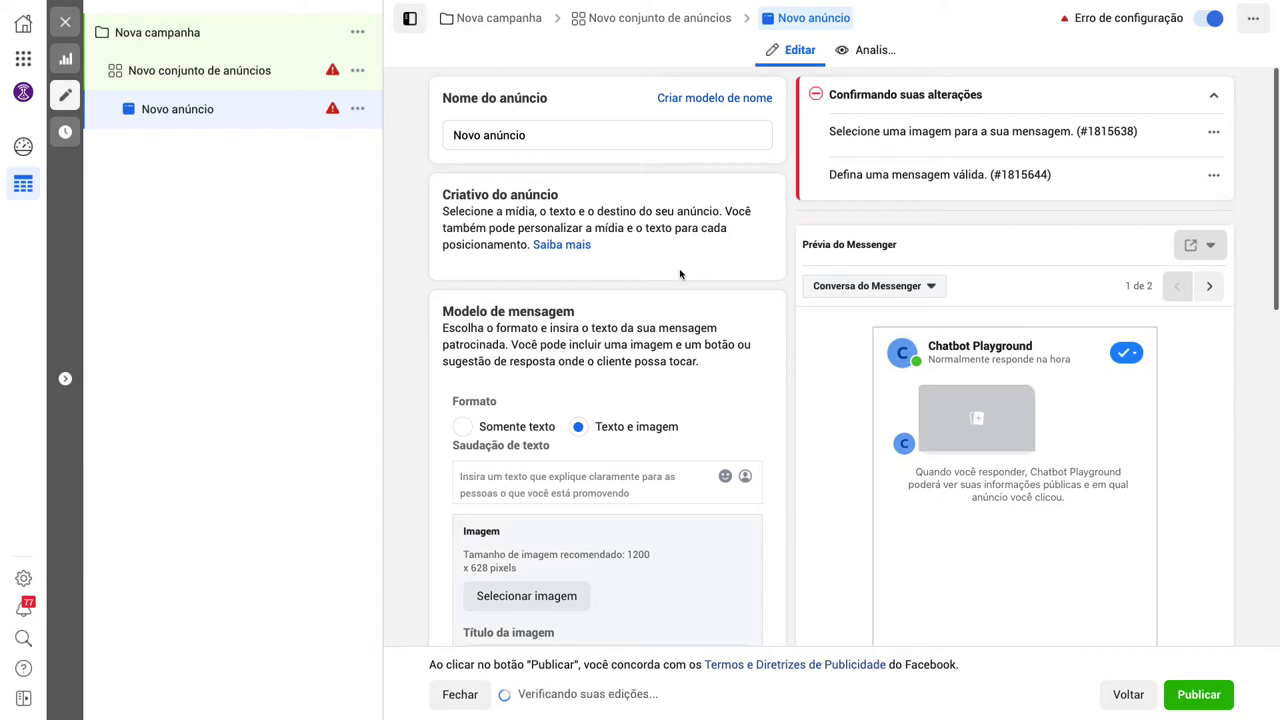
{"action": "scroll", "coordinate": [680, 274], "scroll_direction": "down", "scroll_amount": 1}
{"action": "left_click_drag", "start_coordinate": [455, 107], "coordinate": [557, 108]}
{"action": "left_click", "coordinate": [557, 107]}
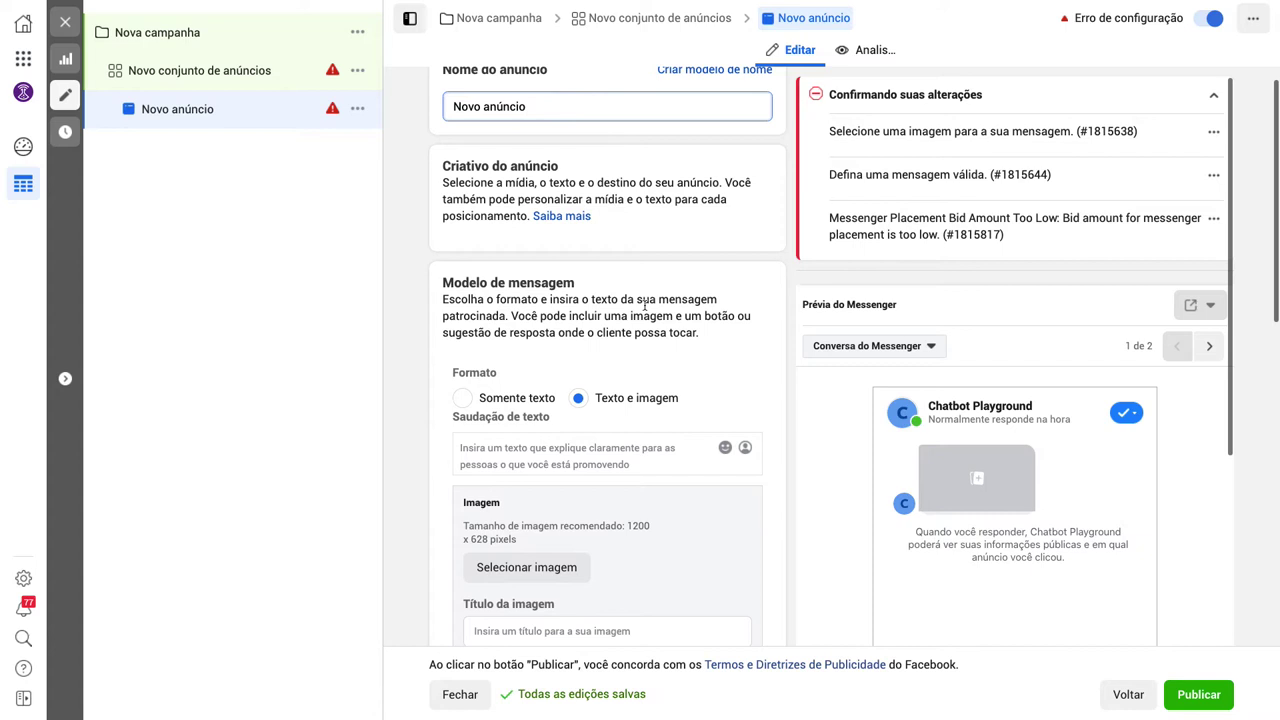
Examine the ad's message template section, including format, greeting text and image fields, alongside the Messenger preview.
{"action": "scroll", "coordinate": [645, 308], "scroll_direction": "down", "scroll_amount": 1}
{"action": "scroll", "coordinate": [645, 310], "scroll_direction": "down", "scroll_amount": 1}
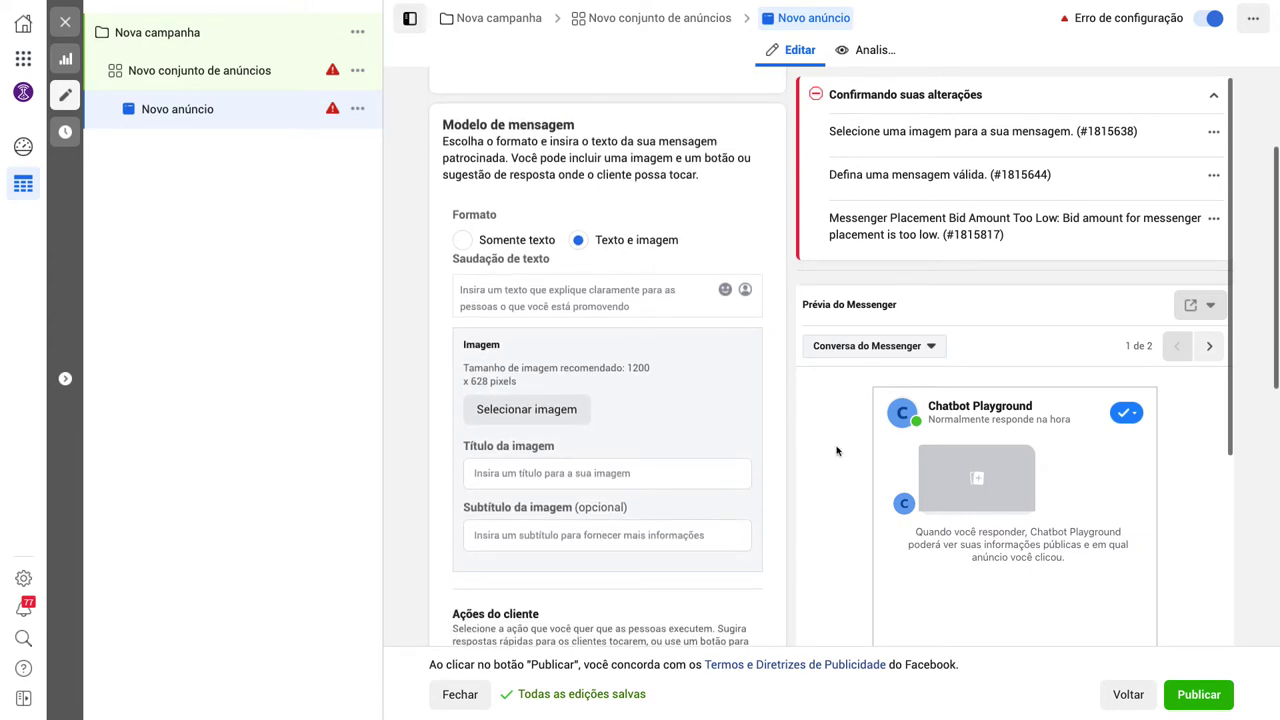
{"action": "scroll", "coordinate": [836, 451], "scroll_direction": "down", "scroll_amount": 2}
{"action": "scroll", "coordinate": [836, 451], "scroll_direction": "down", "scroll_amount": 1}
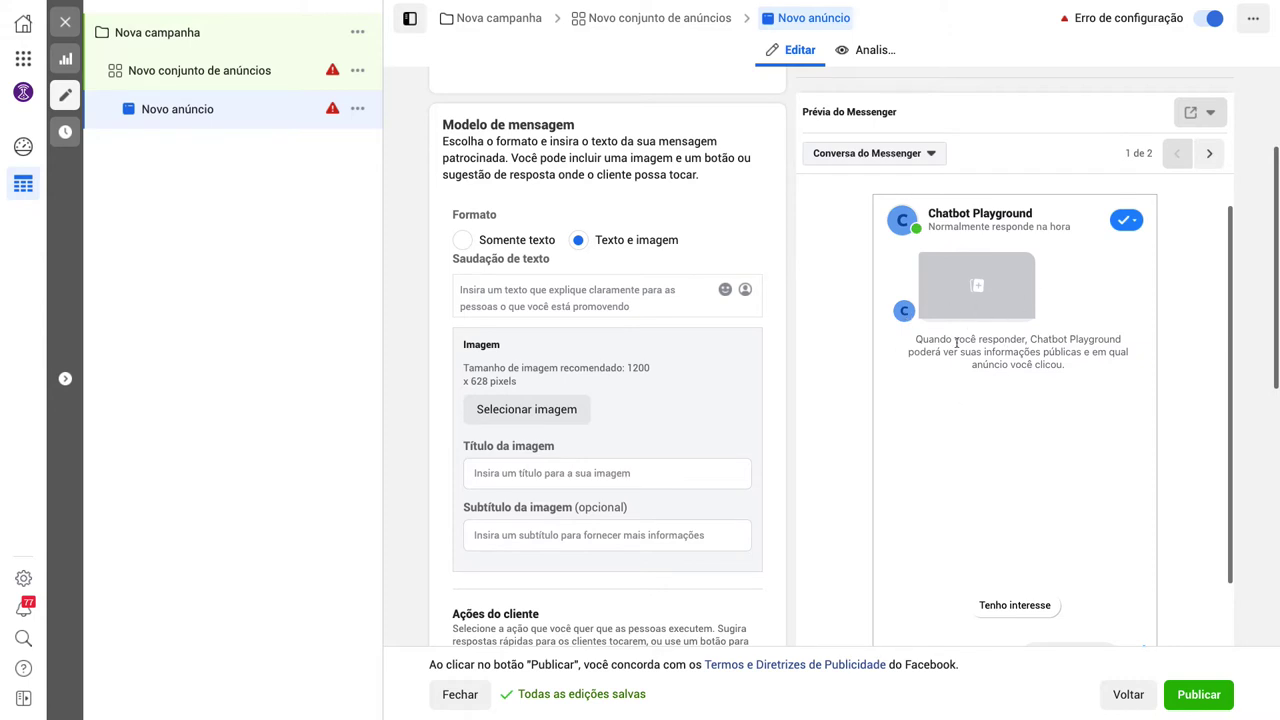
{"action": "scroll", "coordinate": [838, 376], "scroll_direction": "up", "scroll_amount": 1}
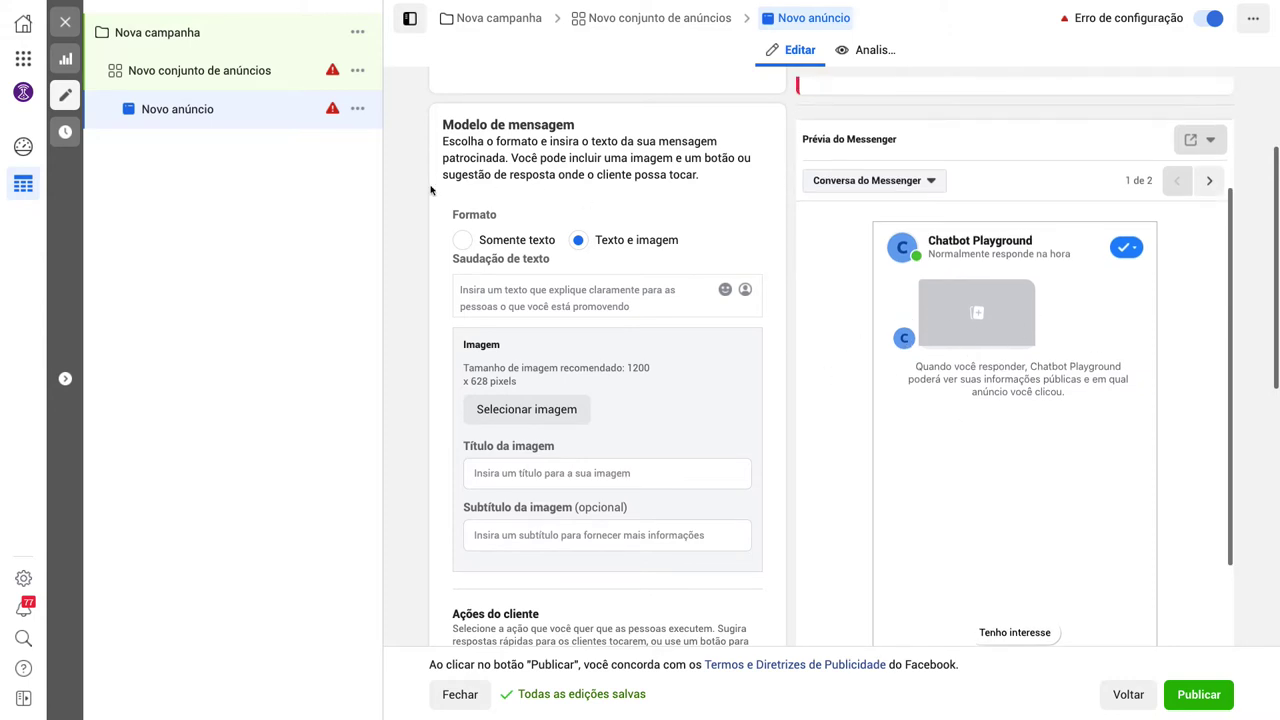
{"action": "scroll", "coordinate": [494, 165], "scroll_direction": "up", "scroll_amount": 1}
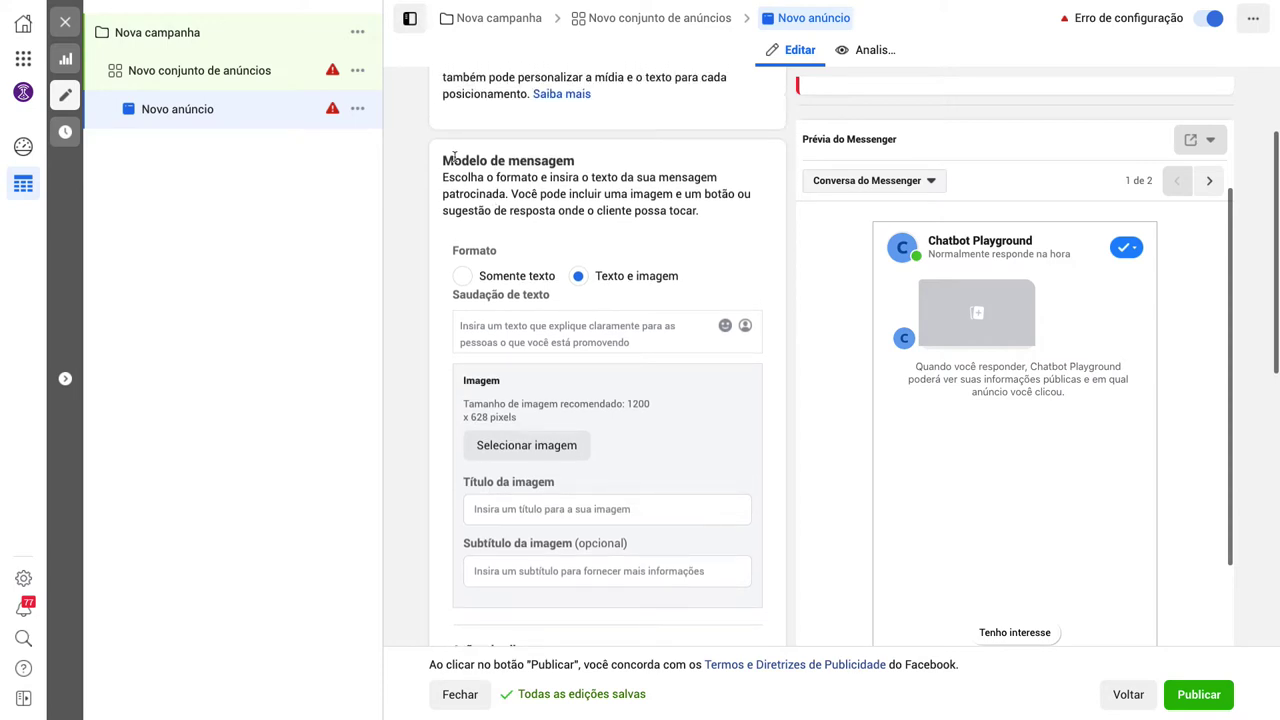
{"action": "left_click_drag", "start_coordinate": [443, 160], "coordinate": [602, 162]}
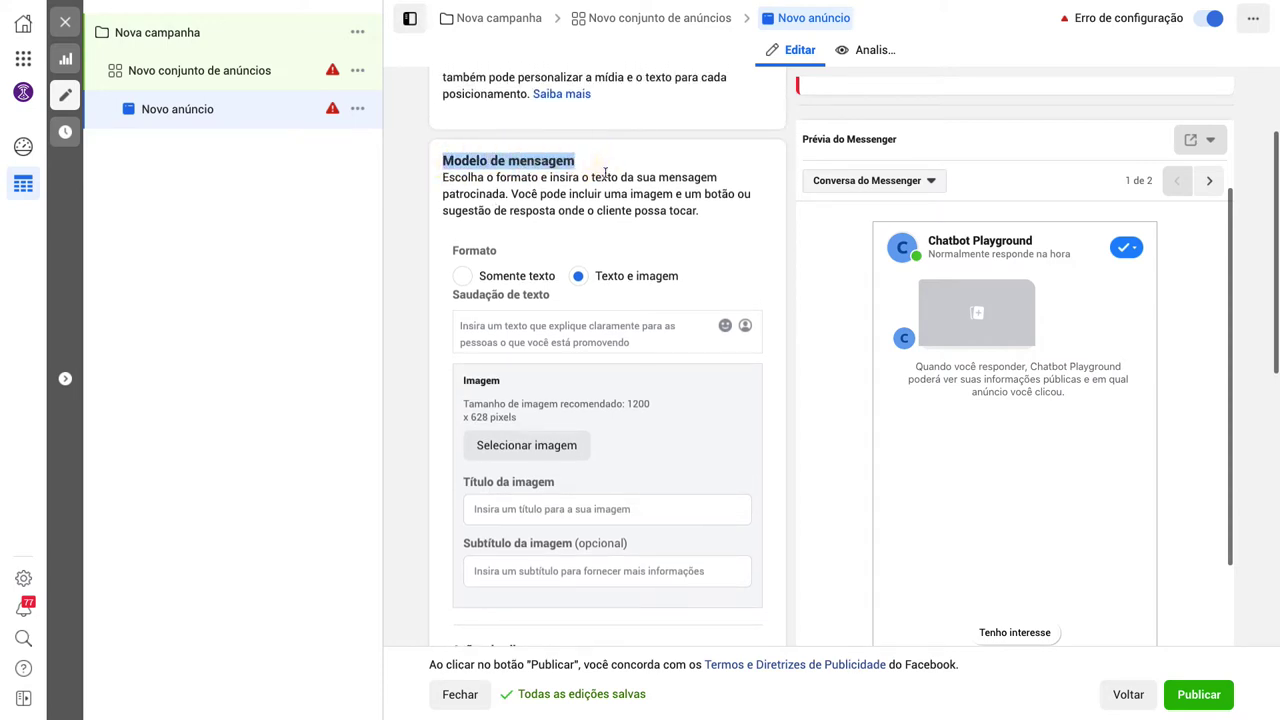
{"action": "left_click", "coordinate": [600, 168]}
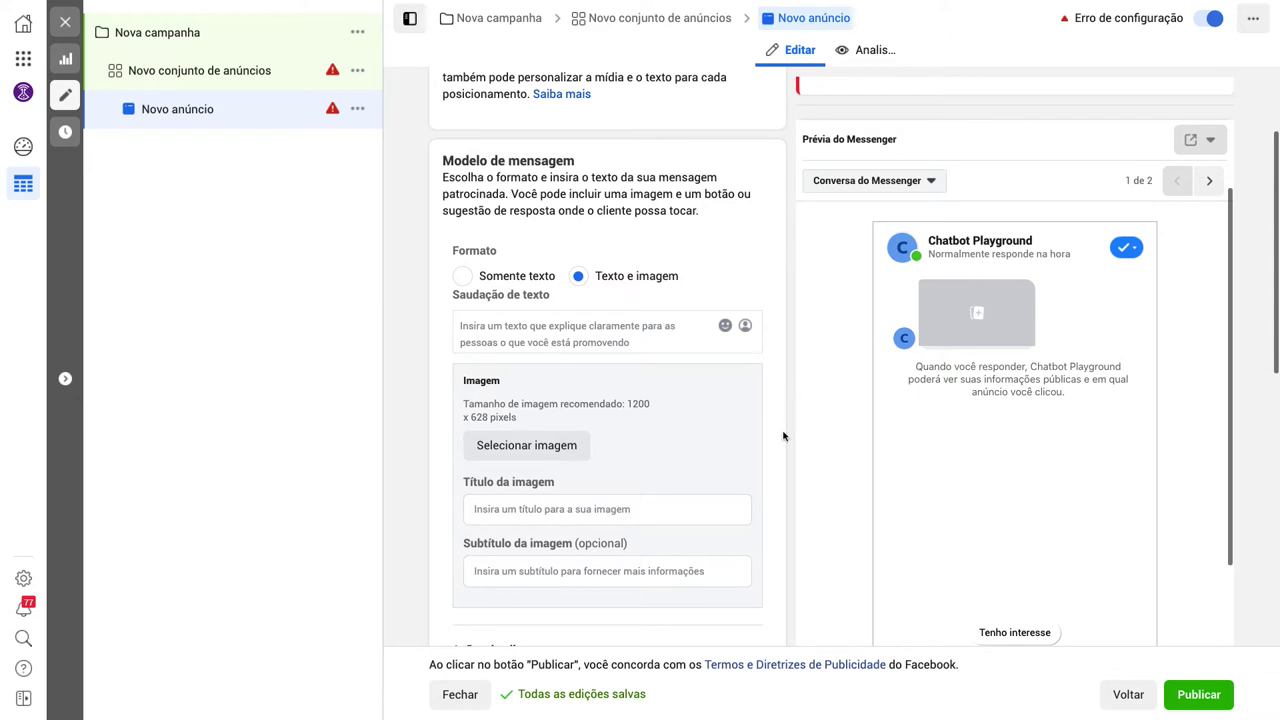
{"action": "scroll", "coordinate": [783, 436], "scroll_direction": "down", "scroll_amount": 2}
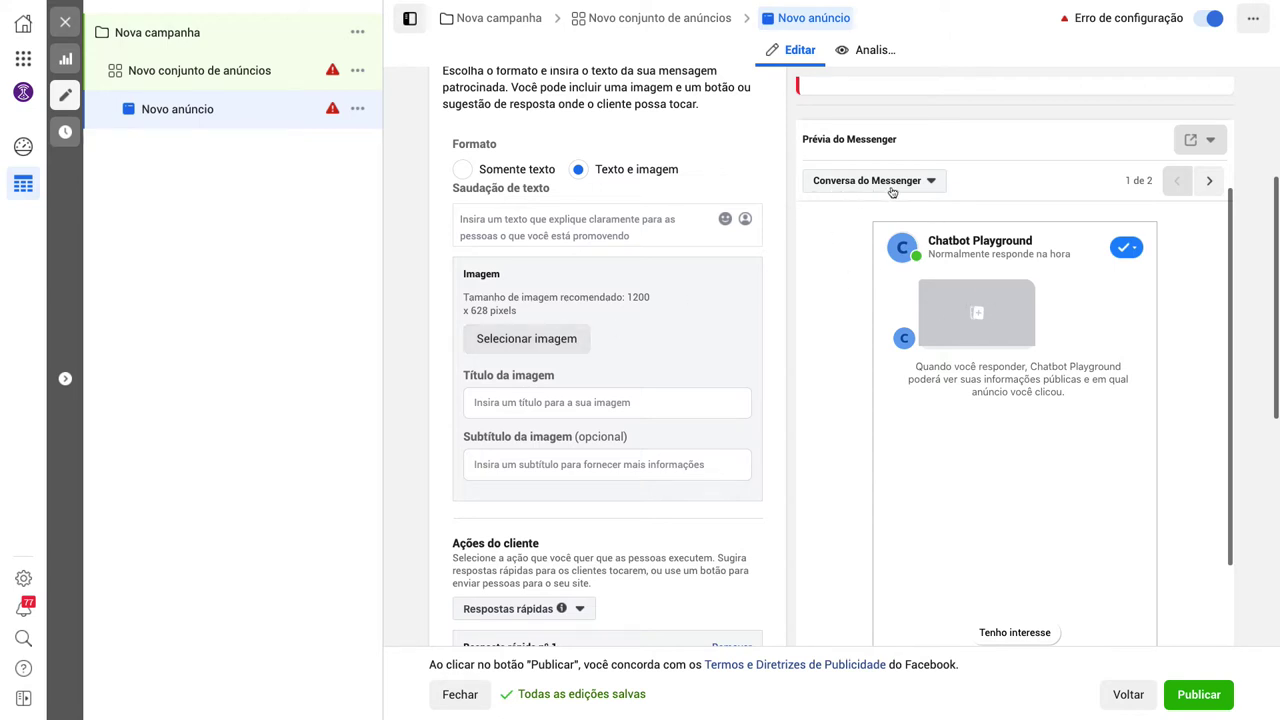
Preview the ad as Caixa de Entrada do Messenger, and return the preview to Conversa do Messenger.
{"action": "left_click", "coordinate": [932, 184]}
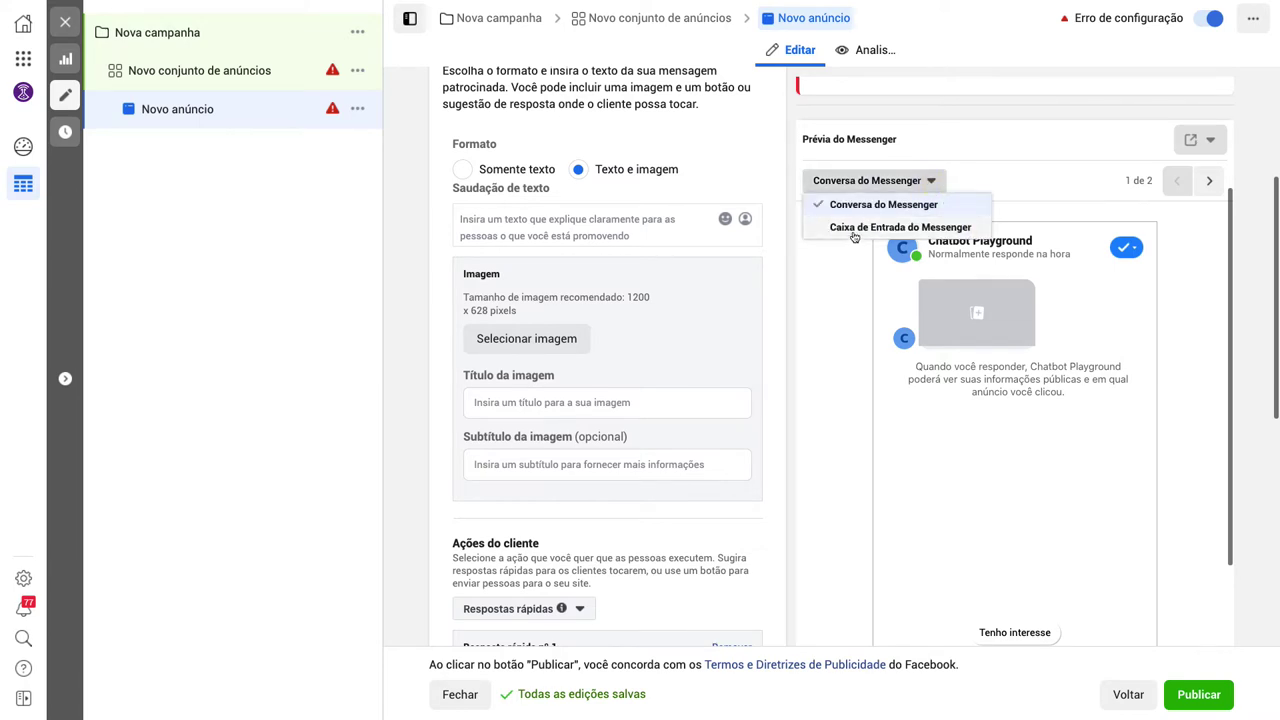
{"action": "left_click", "coordinate": [940, 181]}
{"action": "left_click", "coordinate": [936, 183]}
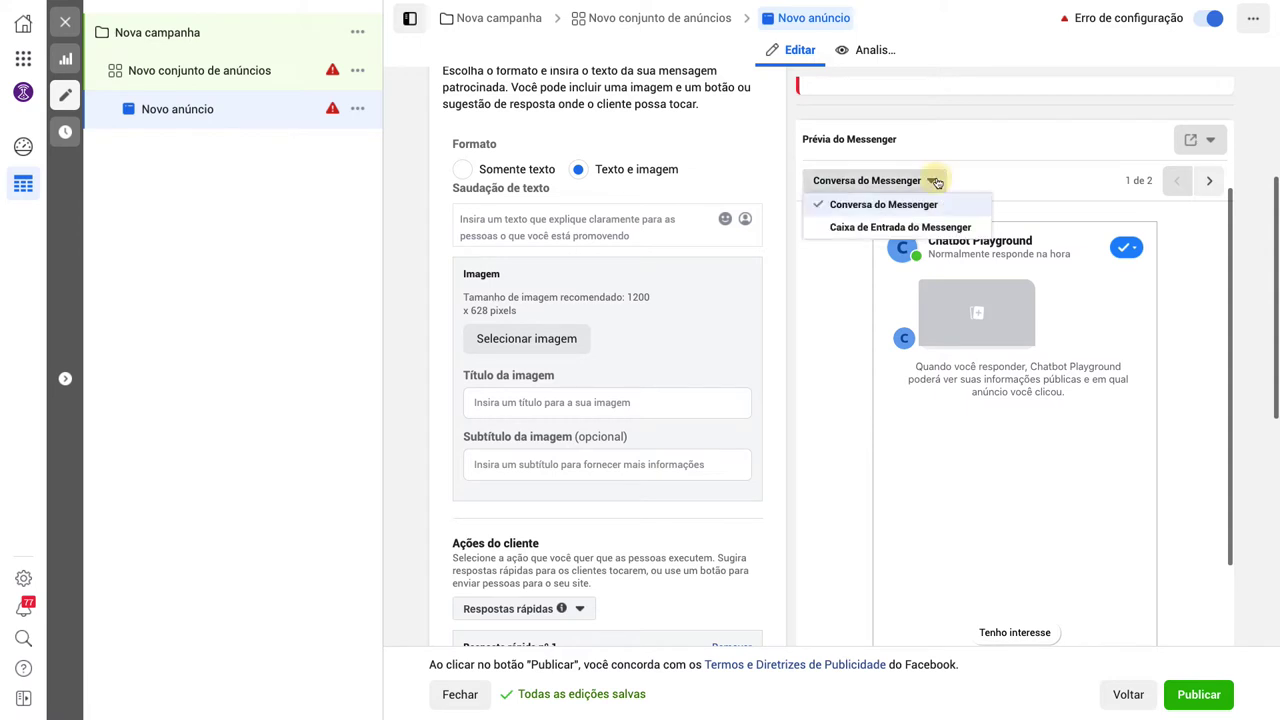
{"action": "left_click", "coordinate": [937, 183]}
{"action": "left_click", "coordinate": [934, 181]}
{"action": "left_click", "coordinate": [866, 228]}
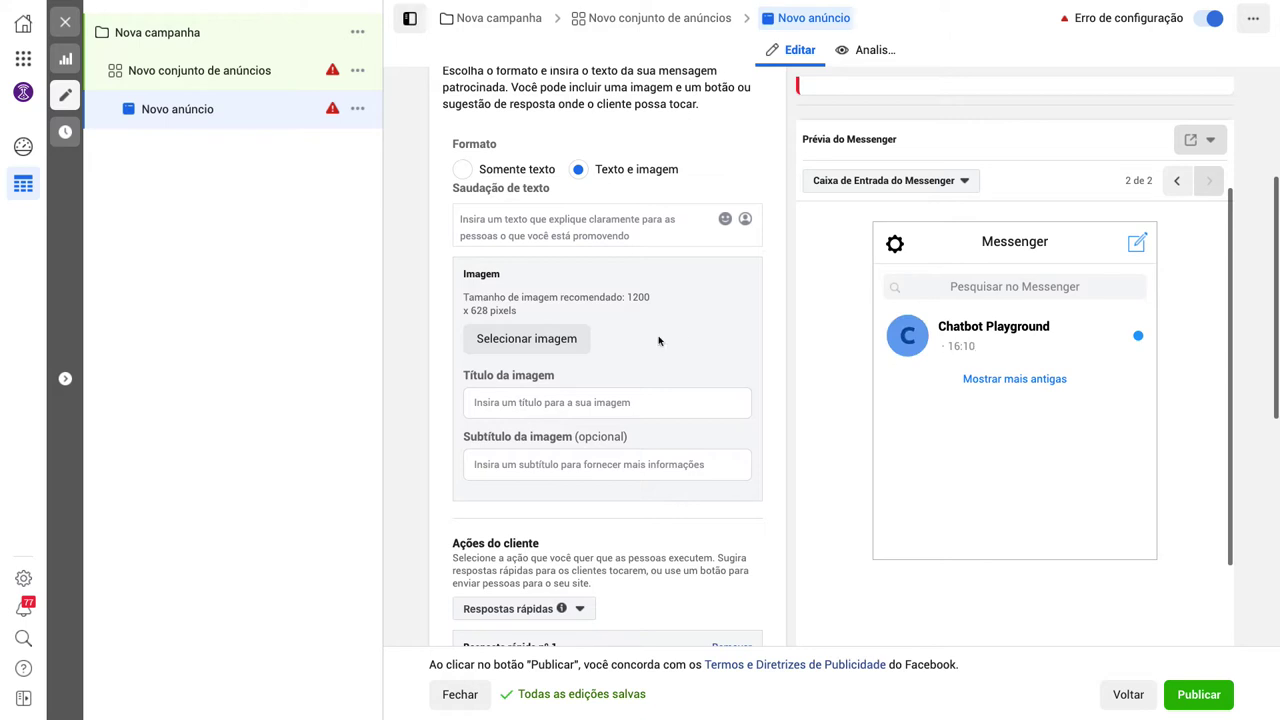
{"action": "left_click", "coordinate": [955, 186]}
{"action": "left_click", "coordinate": [873, 207]}
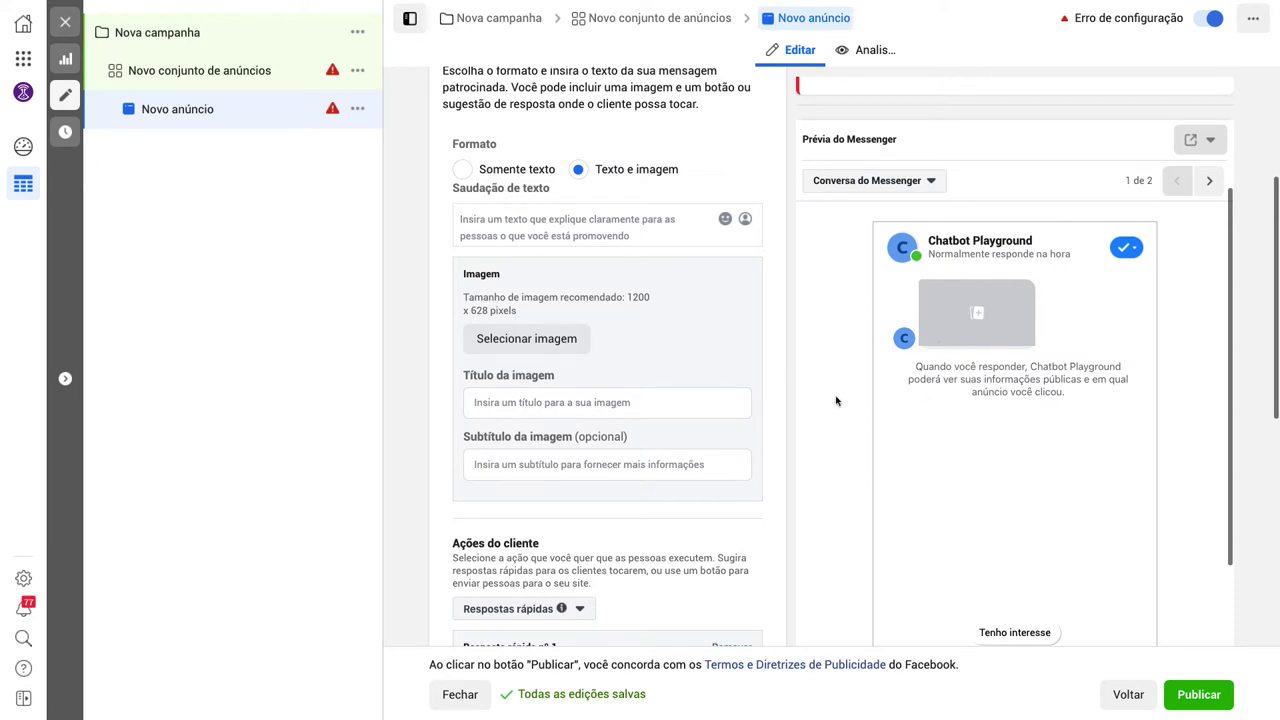
Examine the message format options, the customer actions with the first quick reply, and its button in the conversation preview.
{"action": "scroll", "coordinate": [836, 390], "scroll_direction": "down", "scroll_amount": 1}
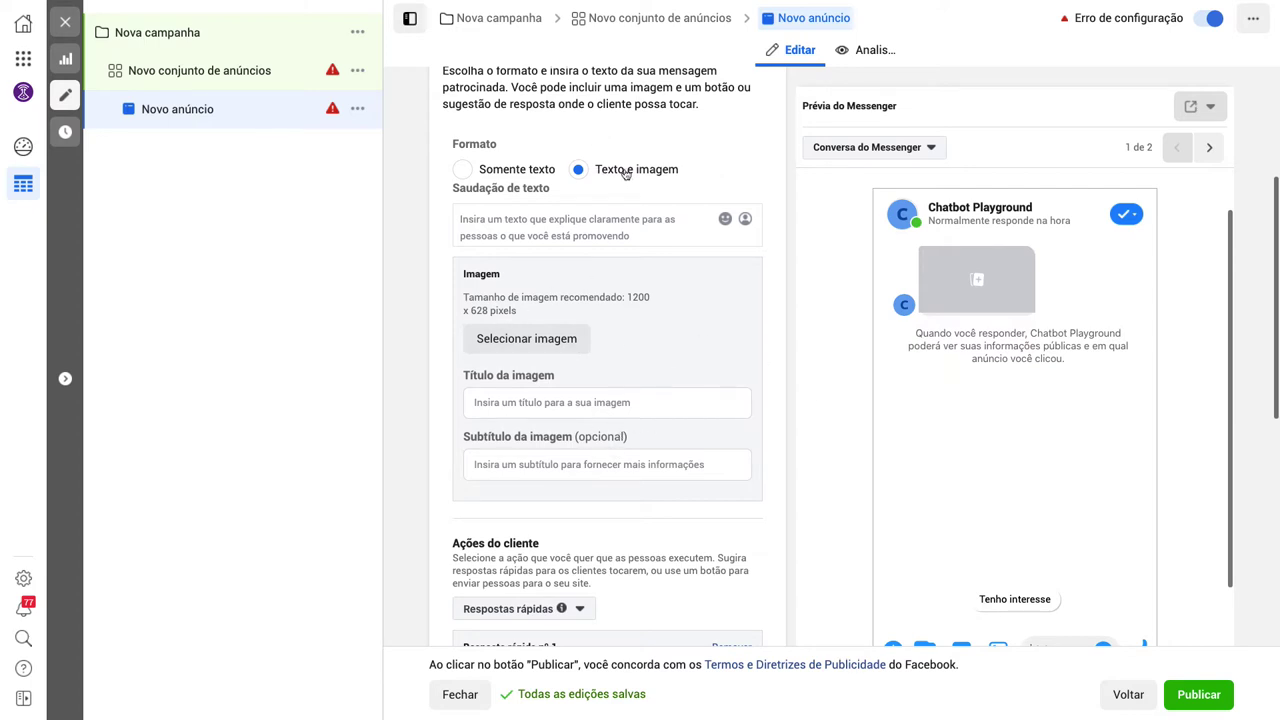
{"action": "scroll", "coordinate": [771, 402], "scroll_direction": "down", "scroll_amount": 3}
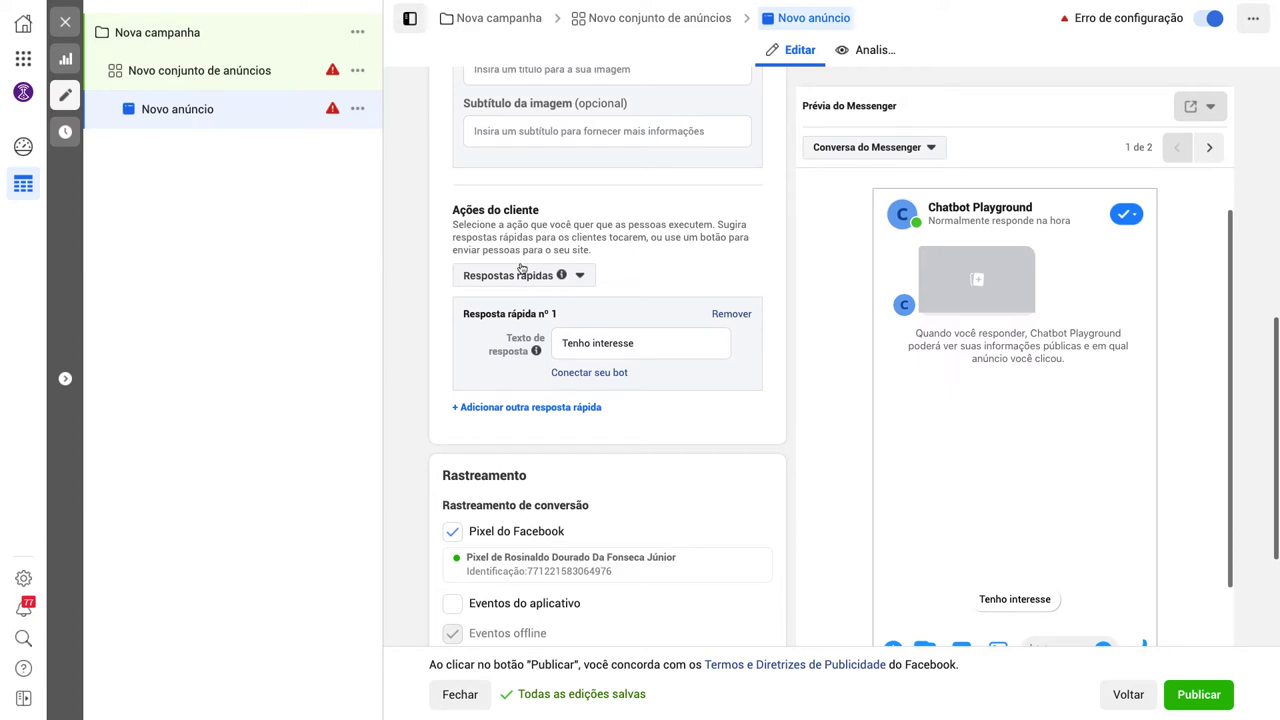
{"action": "mouse_move", "coordinate": [523, 285]}
{"action": "left_click_drag", "start_coordinate": [564, 343], "coordinate": [643, 343]}
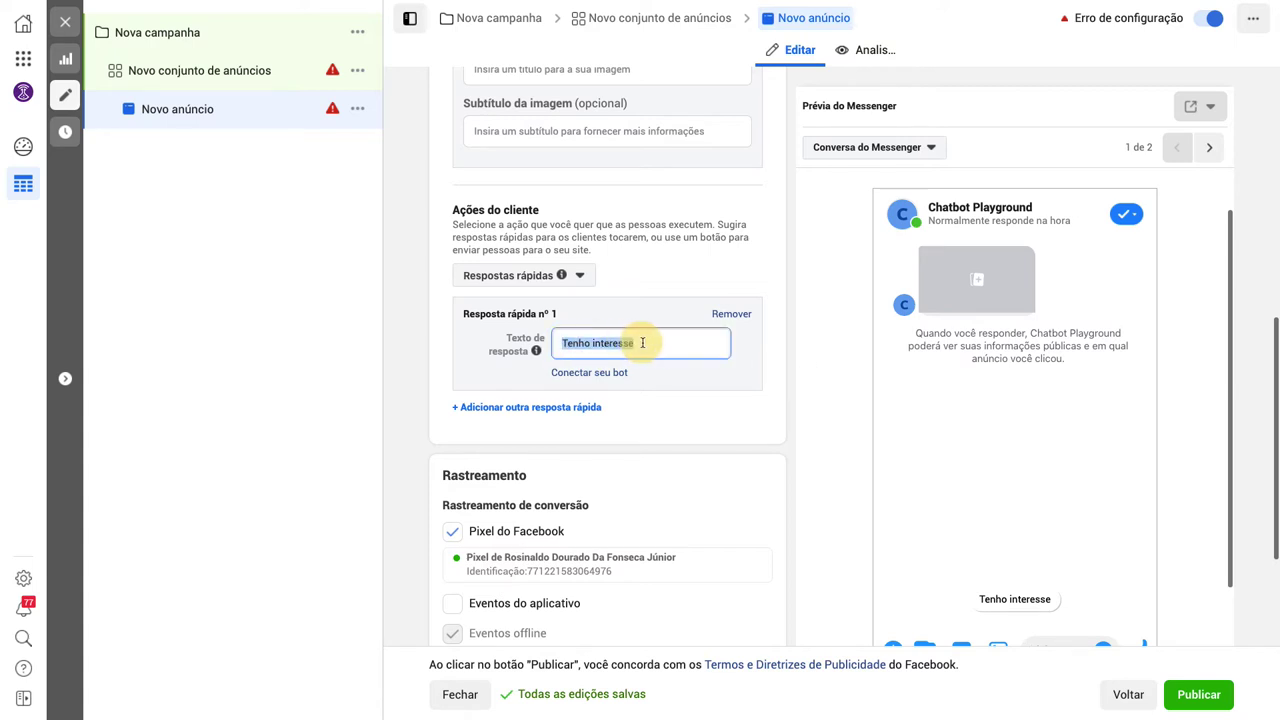
{"action": "left_click", "coordinate": [660, 343]}
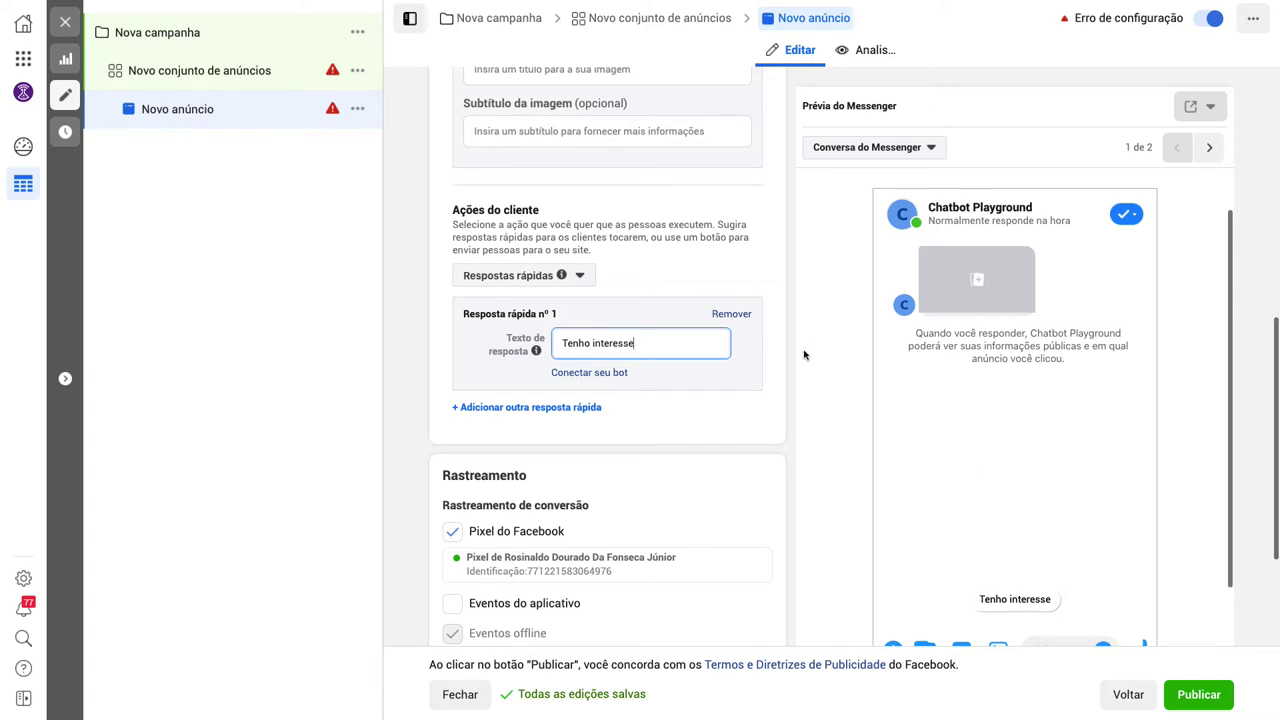
{"action": "scroll", "coordinate": [803, 354], "scroll_direction": "down", "scroll_amount": 1}
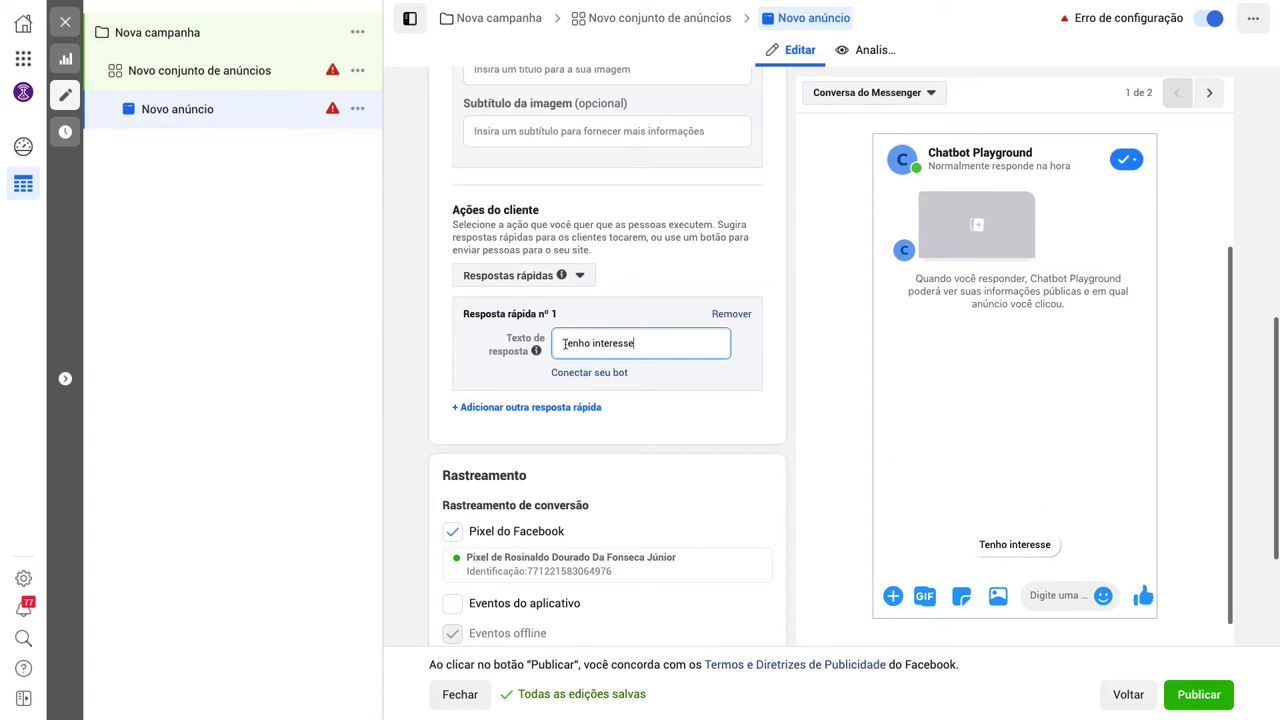
Set the first quick reply's response text to "Quero comprar".
{"action": "left_click_drag", "start_coordinate": [563, 343], "coordinate": [651, 338]}
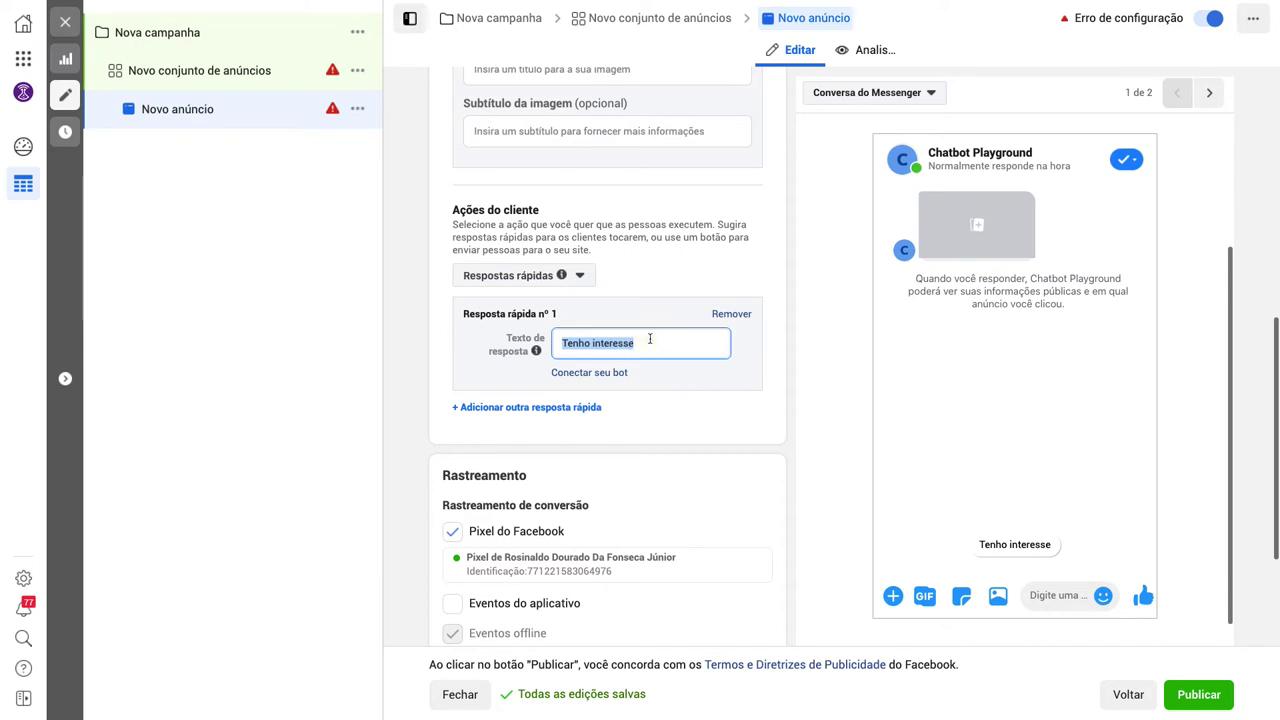
{"action": "type", "text": "Quero comprar"}
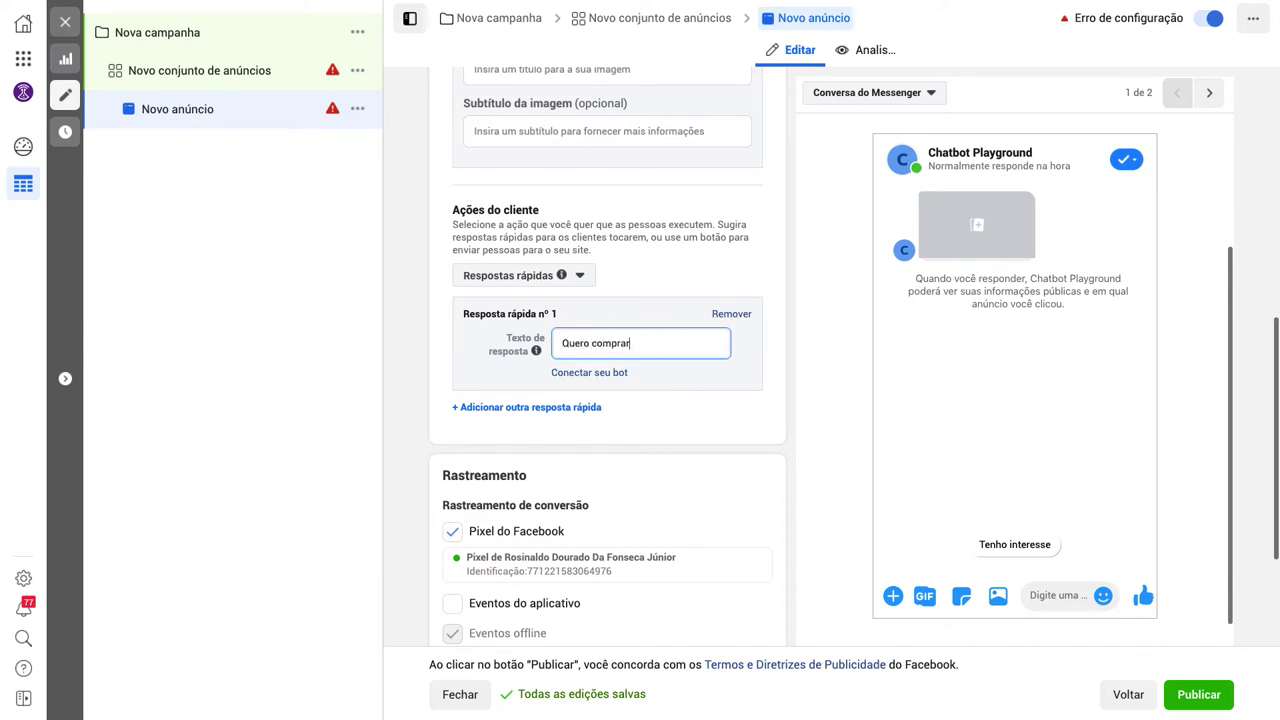
{"action": "left_click", "coordinate": [777, 370]}
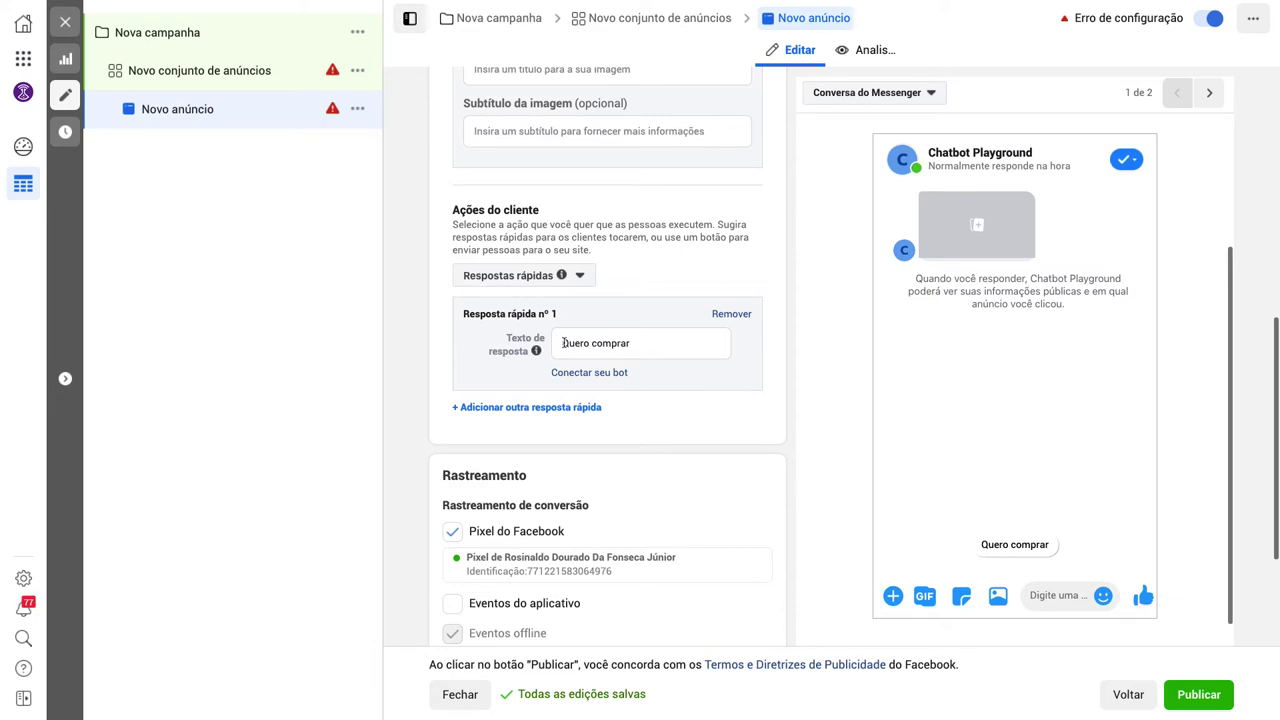
Set the first quick reply's response text to "Quero ebook".
{"action": "left_click_drag", "start_coordinate": [562, 343], "coordinate": [639, 343]}
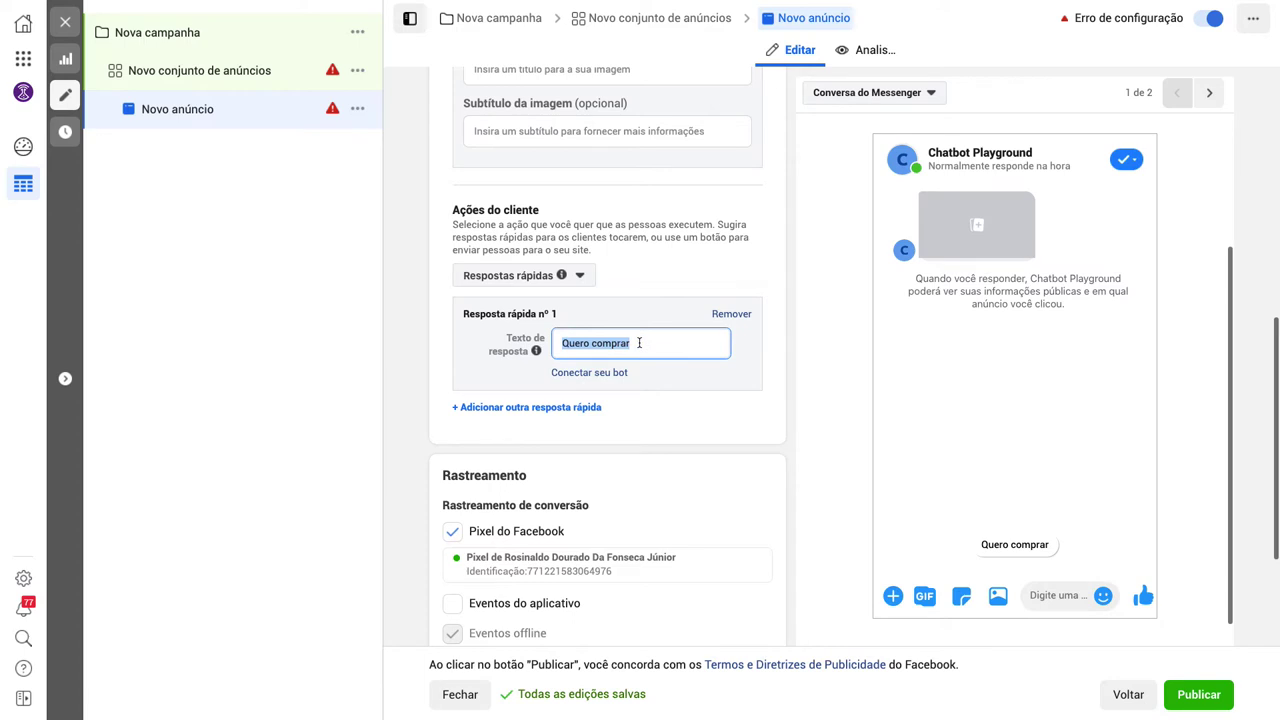
{"action": "type", "text": "Quero ebook"}
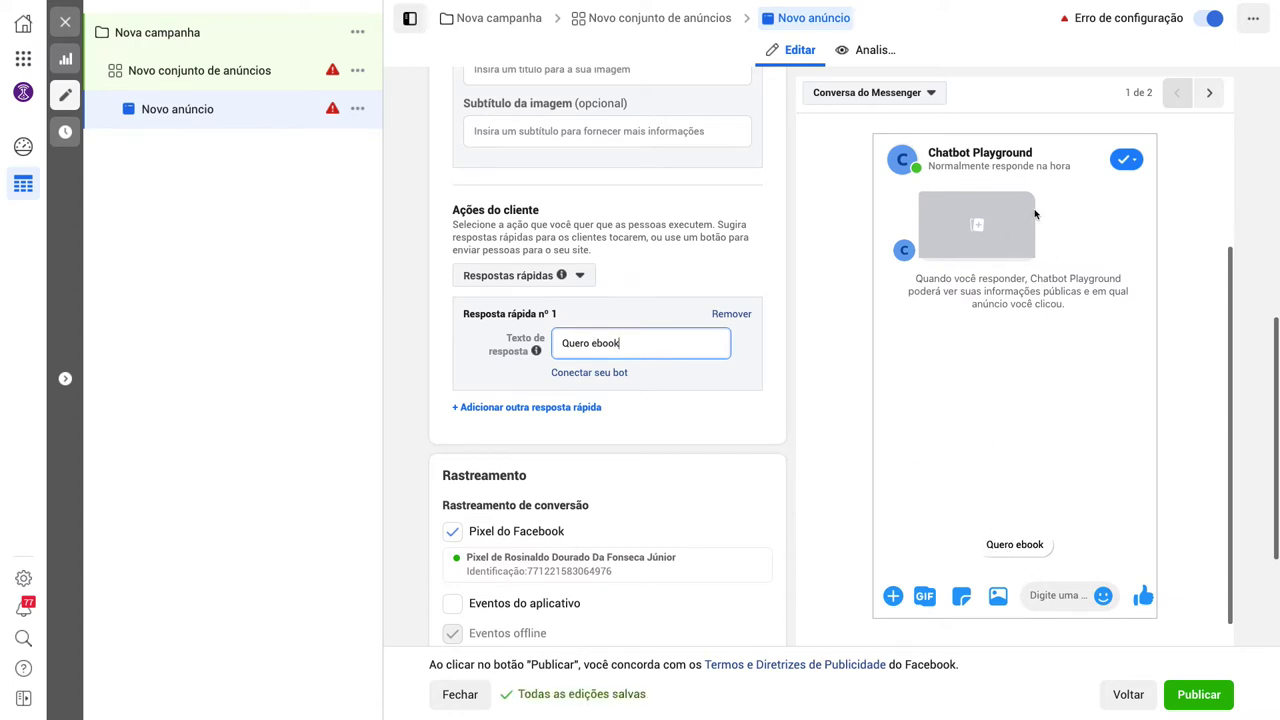
Set the message template's greeting text to "Copy do anúncio".
{"action": "scroll", "coordinate": [778, 281], "scroll_direction": "up", "scroll_amount": 3}
{"action": "scroll", "coordinate": [778, 281], "scroll_direction": "up", "scroll_amount": 2}
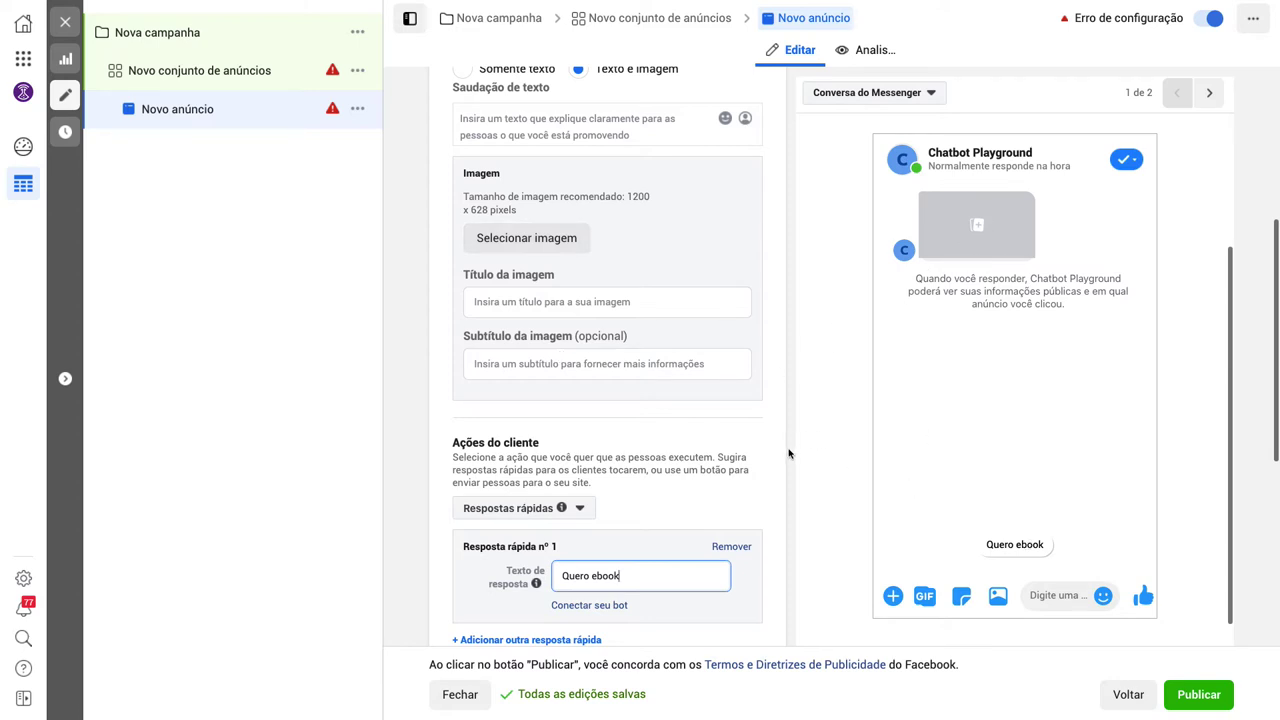
{"action": "scroll", "coordinate": [770, 480], "scroll_direction": "down", "scroll_amount": 1}
{"action": "scroll", "coordinate": [770, 480], "scroll_direction": "up", "scroll_amount": 3}
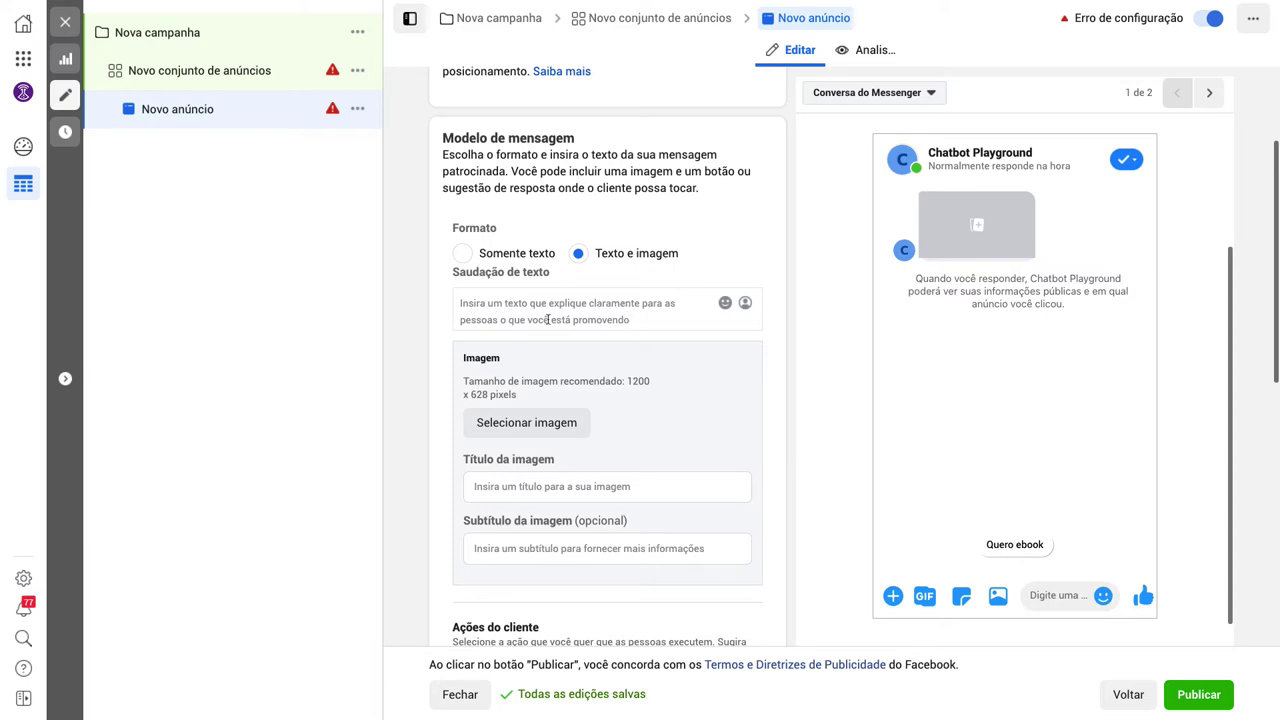
{"action": "left_click", "coordinate": [490, 306]}
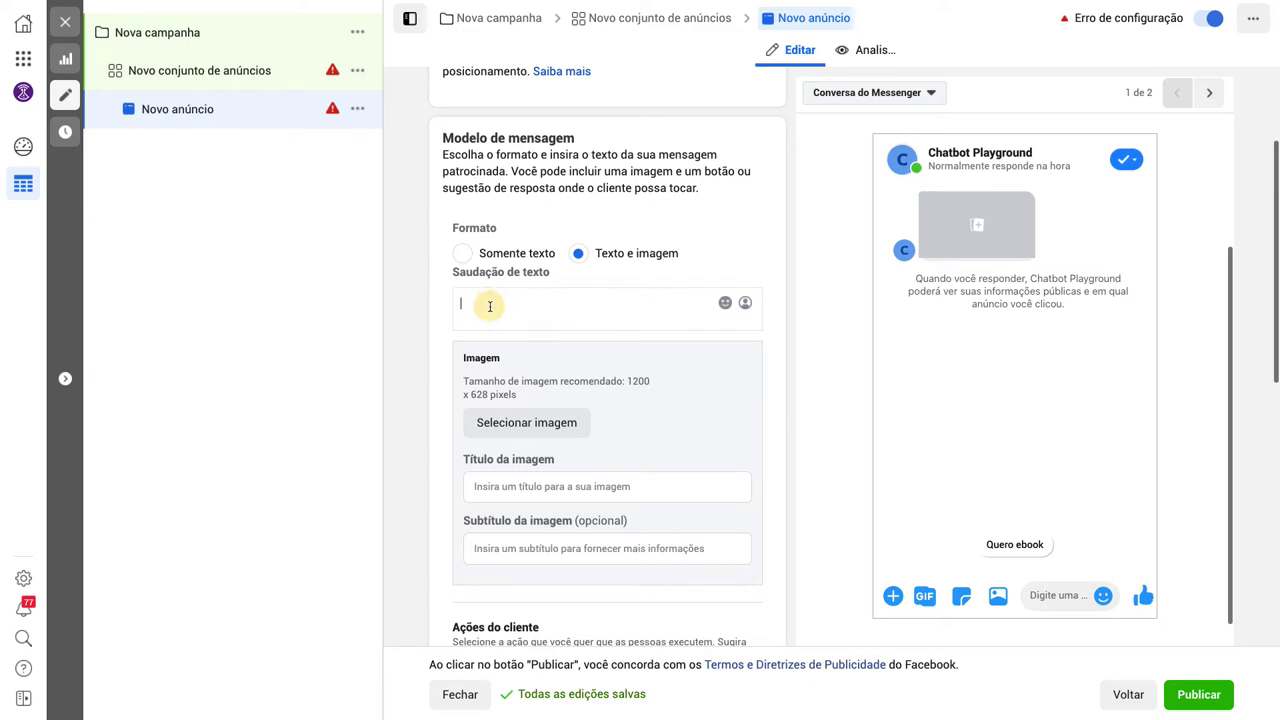
{"action": "type", "text": "Copy "}
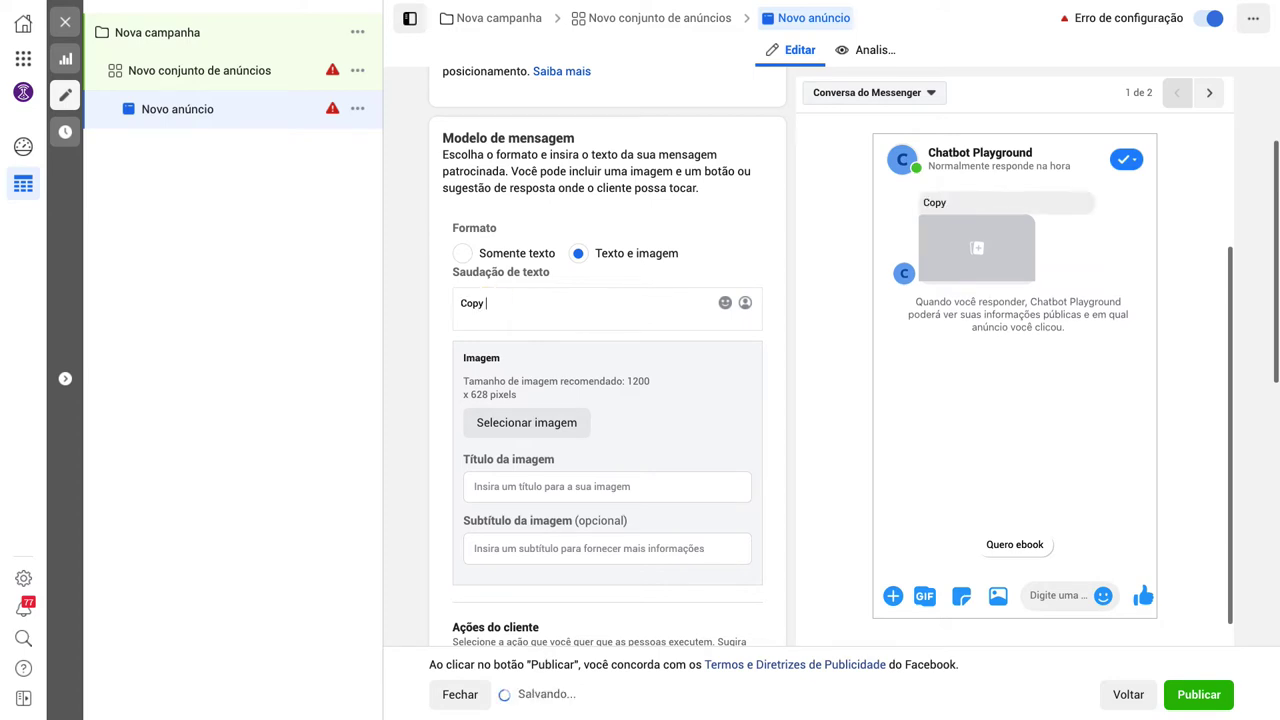
{"action": "type", "text": "do anú"}
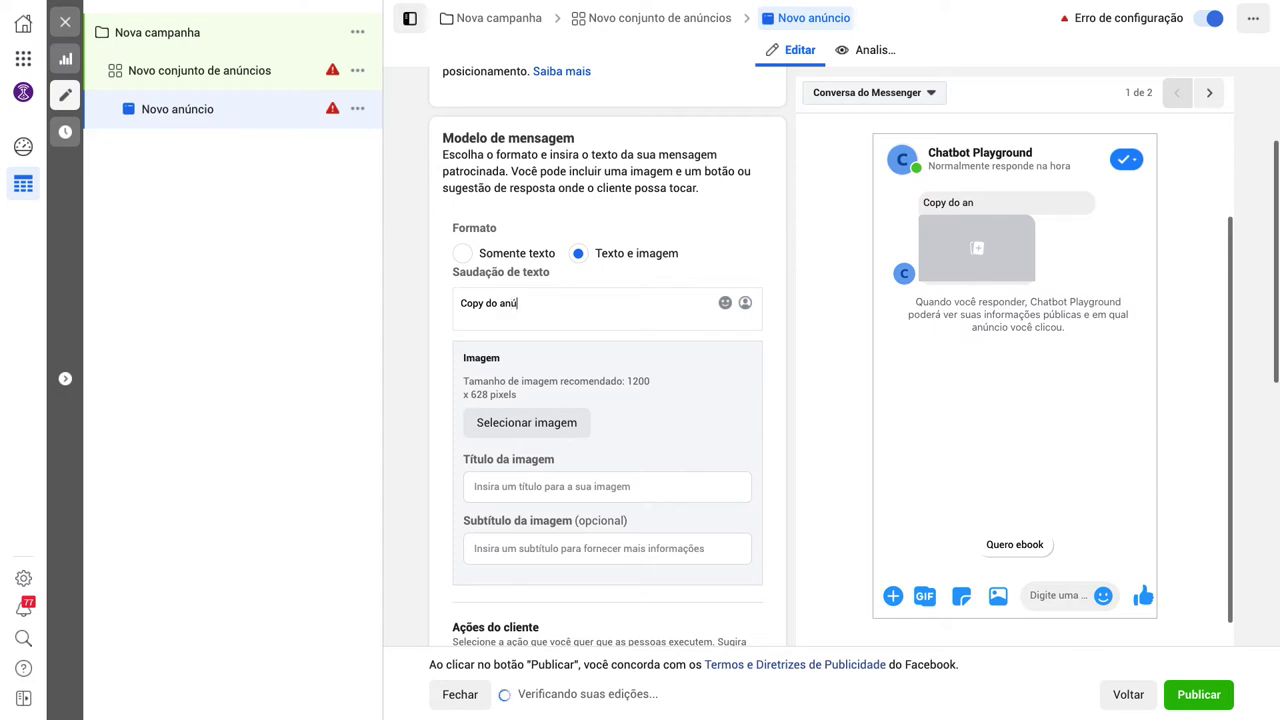
{"action": "type", "text": "ncio"}
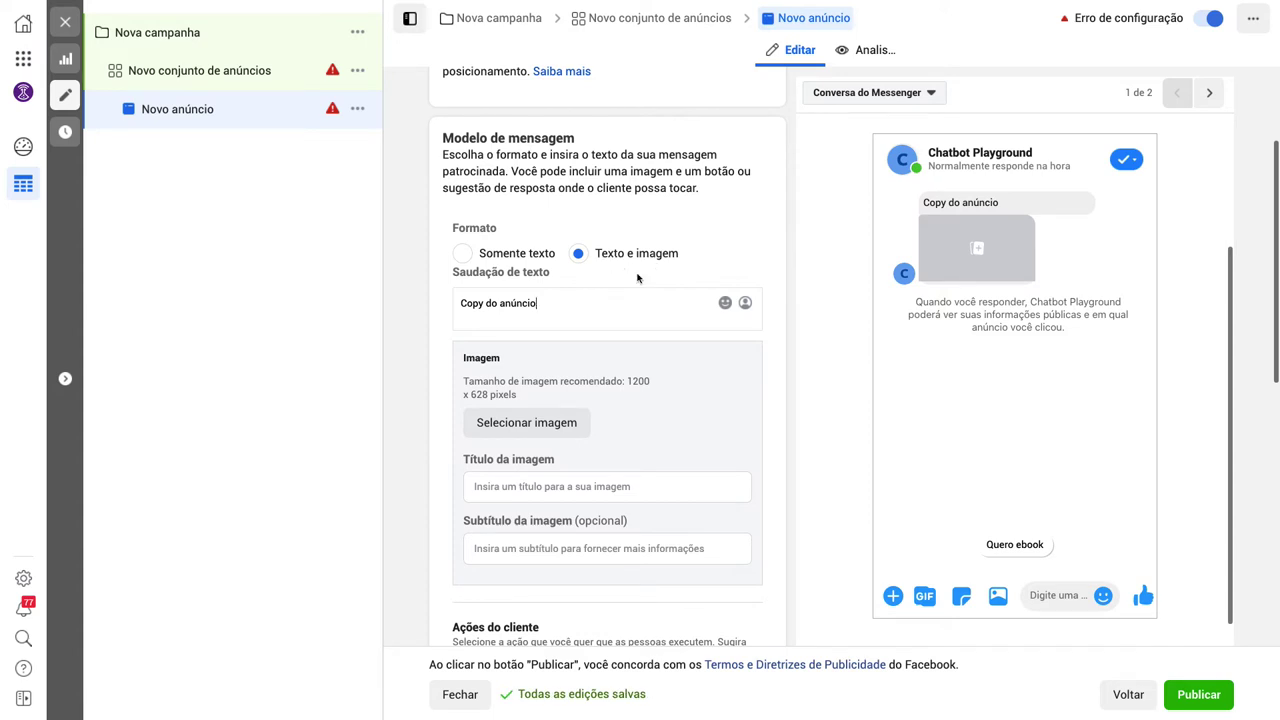
Change the message format to Somente texto and show the recipient name options for the greeting text.
{"action": "left_click", "coordinate": [464, 255]}
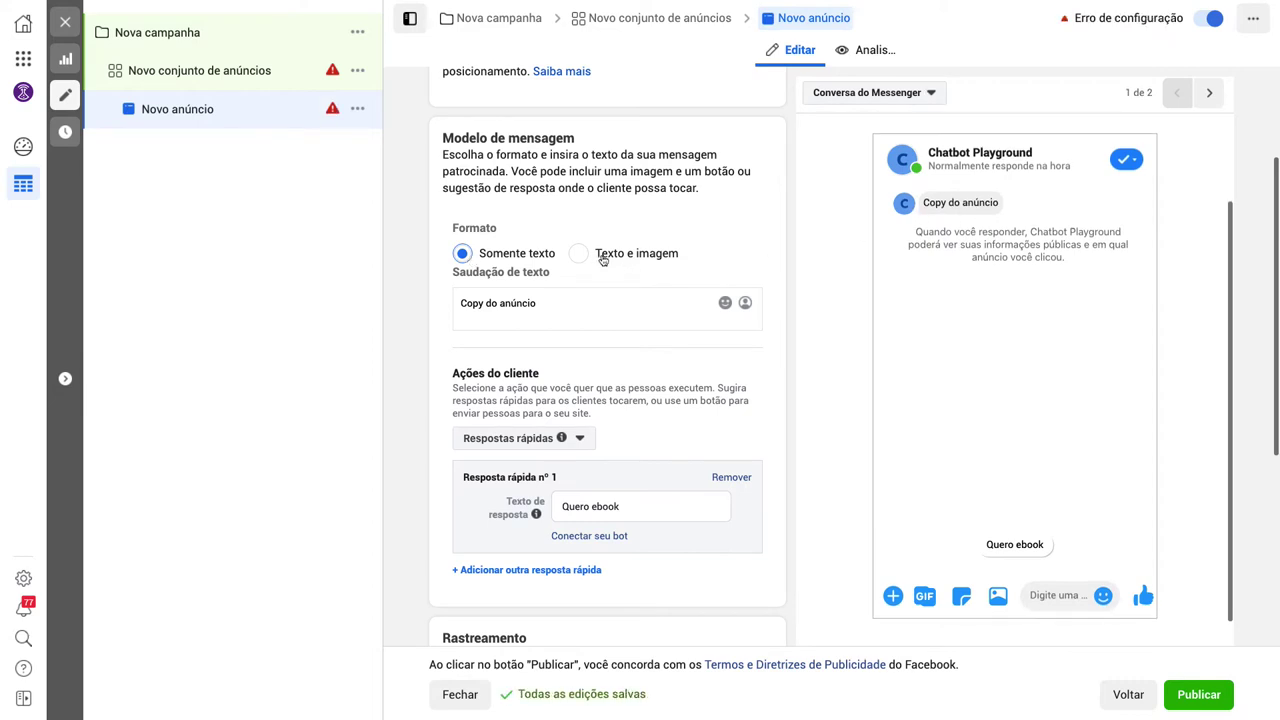
{"action": "left_click", "coordinate": [543, 302]}
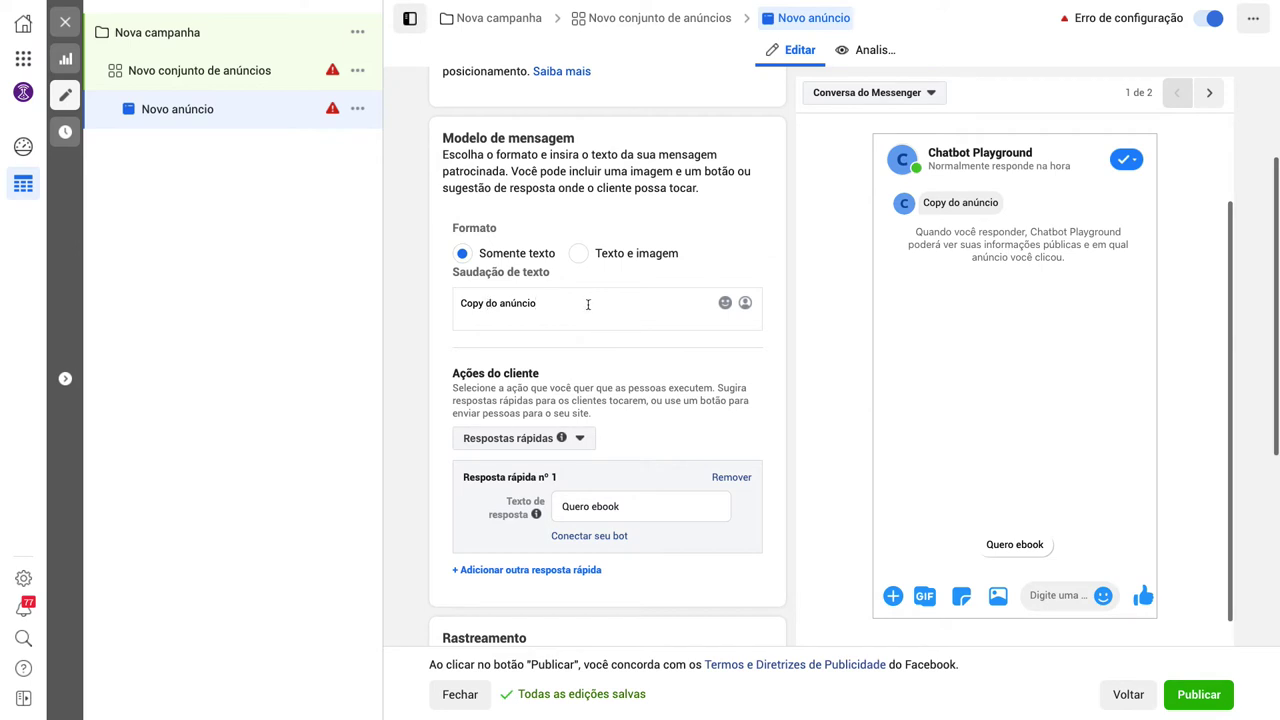
{"action": "left_click", "coordinate": [745, 304]}
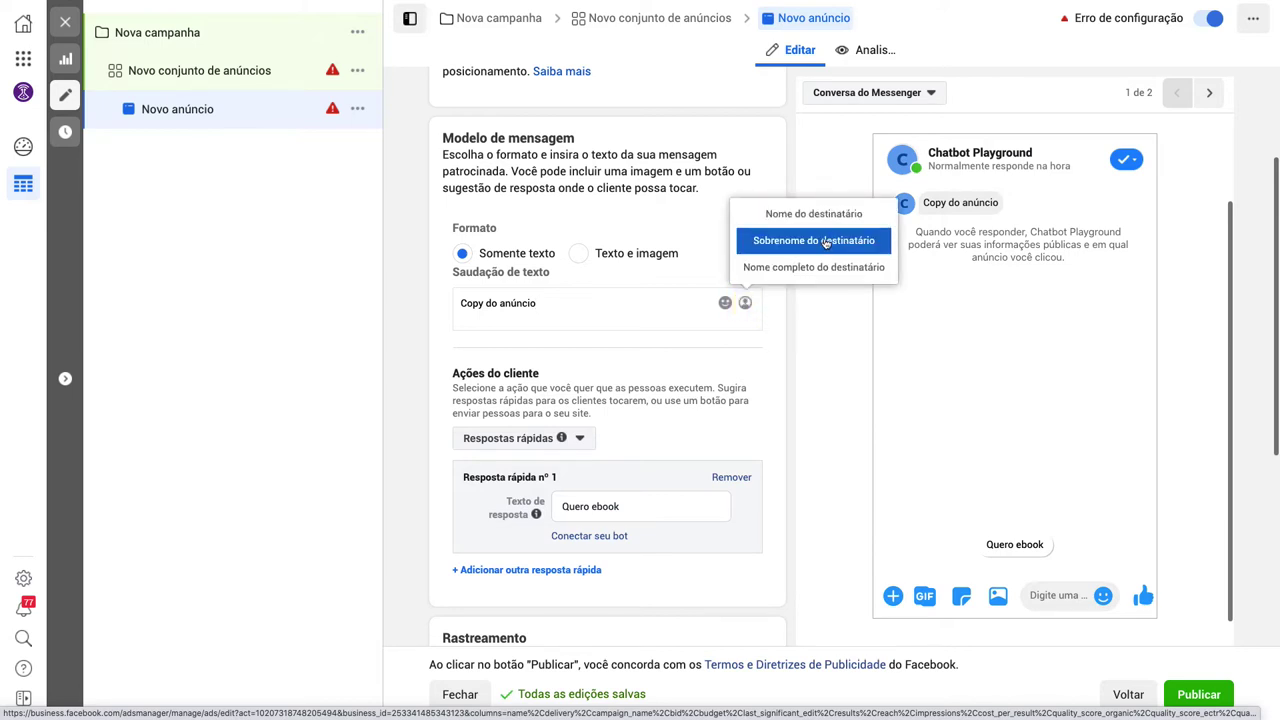
Replace the greeting text with "Oi," followed by the Nome do destinatário personalization field.
{"action": "left_click", "coordinate": [549, 306]}
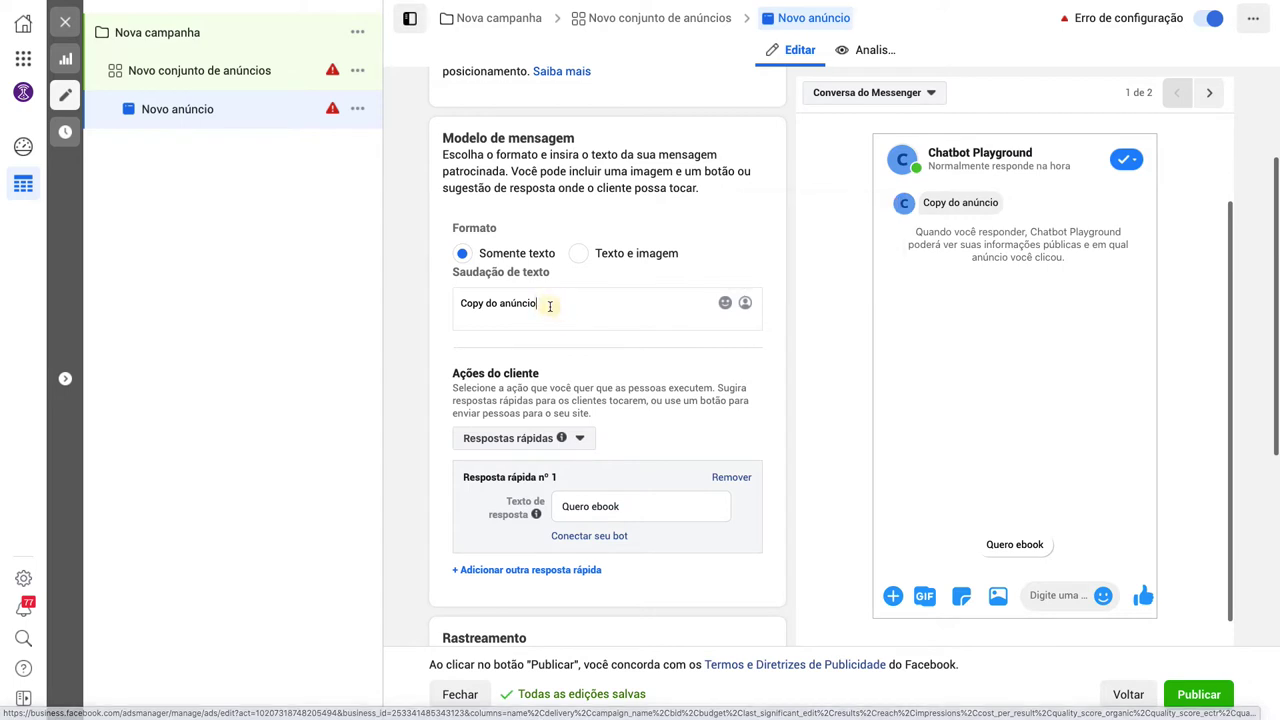
{"action": "key", "text": "Left"}
{"action": "key", "text": "Left"}
{"action": "key", "text": "Left"}
{"action": "key", "text": "Left"}
{"action": "key", "text": "Left"}
{"action": "key", "text": "Left"}
{"action": "key", "text": "Left"}
{"action": "key", "text": "Left"}
{"action": "key", "text": "Left"}
{"action": "key", "text": "Left"}
{"action": "key", "text": "Left"}
{"action": "key", "text": "Left"}
{"action": "key", "text": "Left"}
{"action": "key", "text": "Left"}
{"action": "key", "text": "Left"}
{"action": "left_click", "coordinate": [558, 298], "text": "shift"}
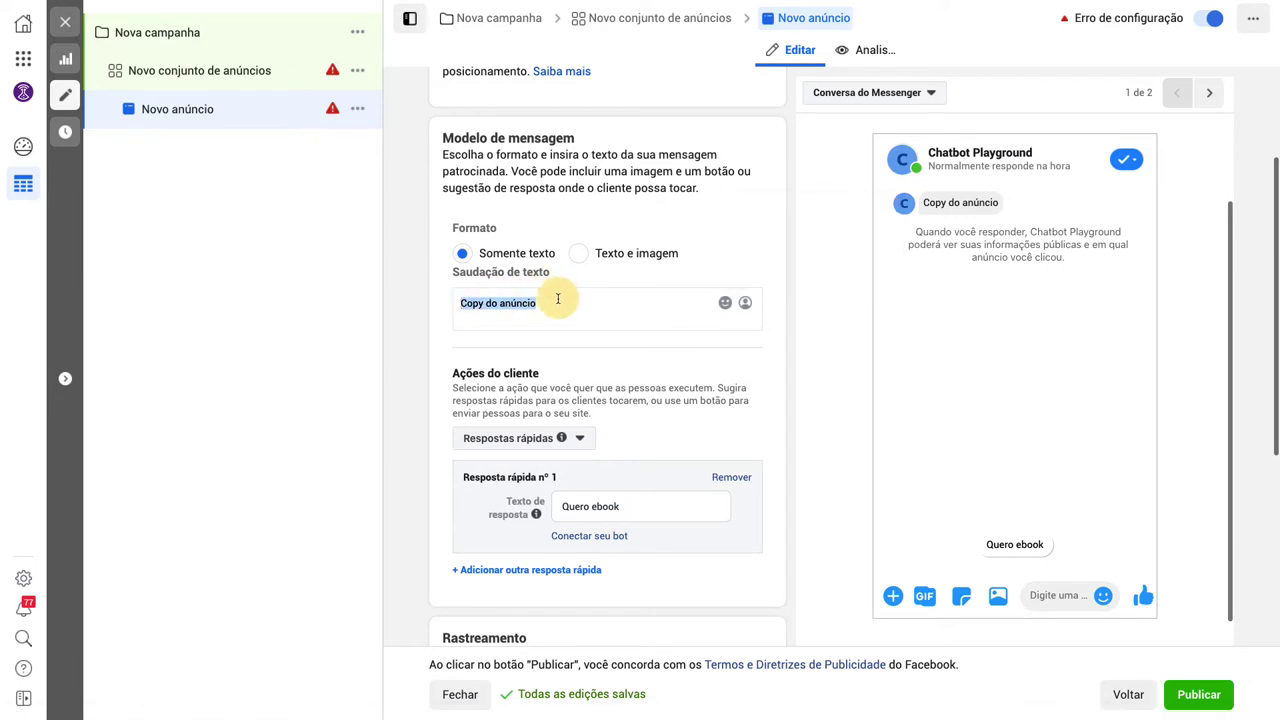
{"action": "type", "text": "Oi,"}
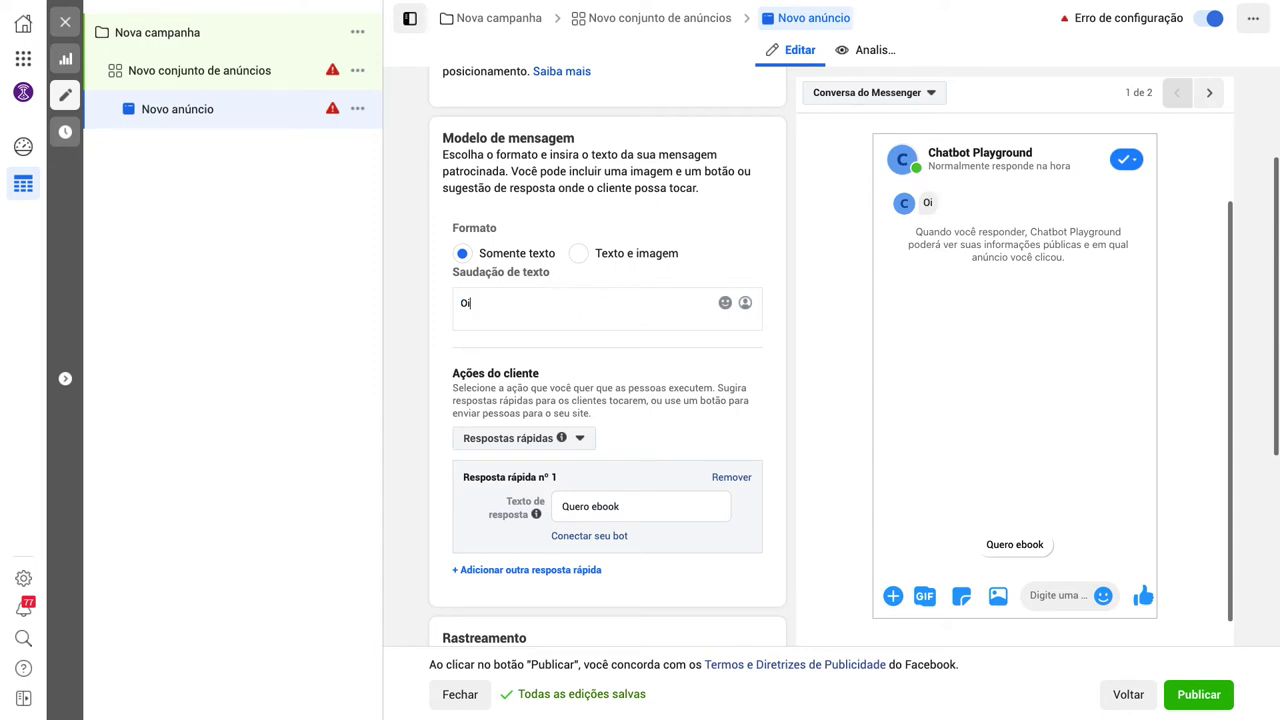
{"action": "left_click", "coordinate": [745, 303]}
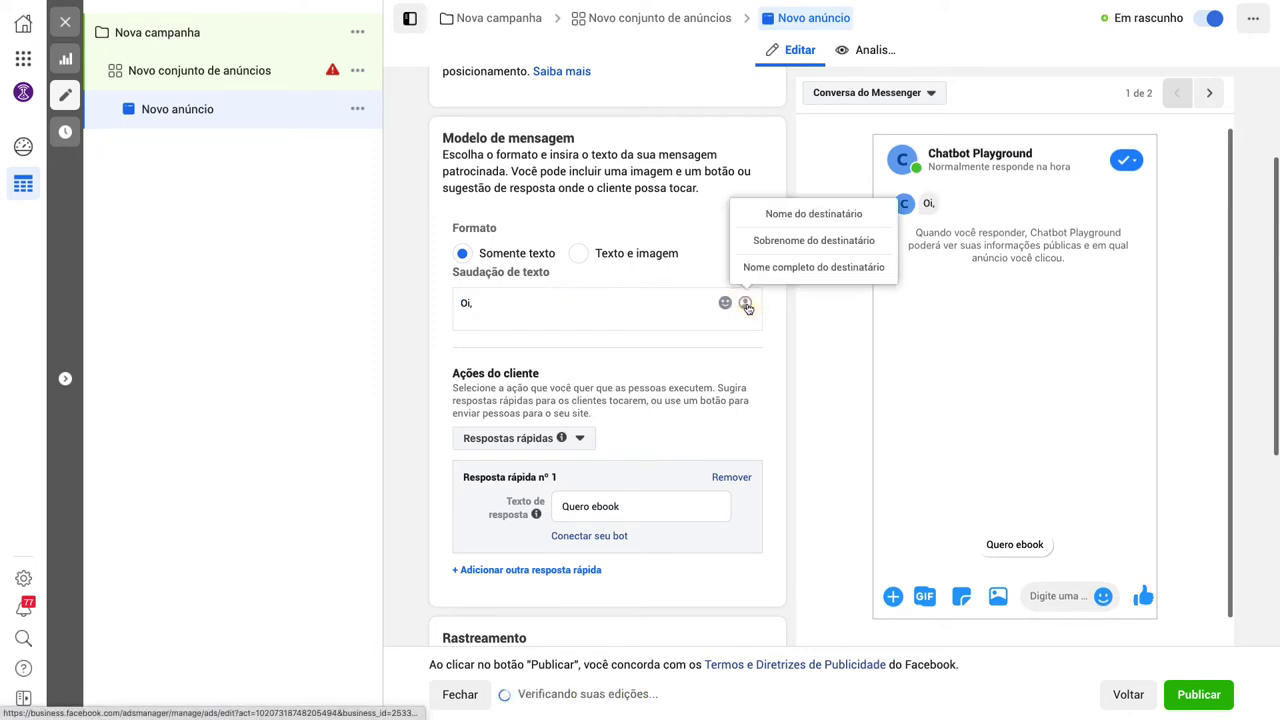
{"action": "left_click", "coordinate": [820, 216]}
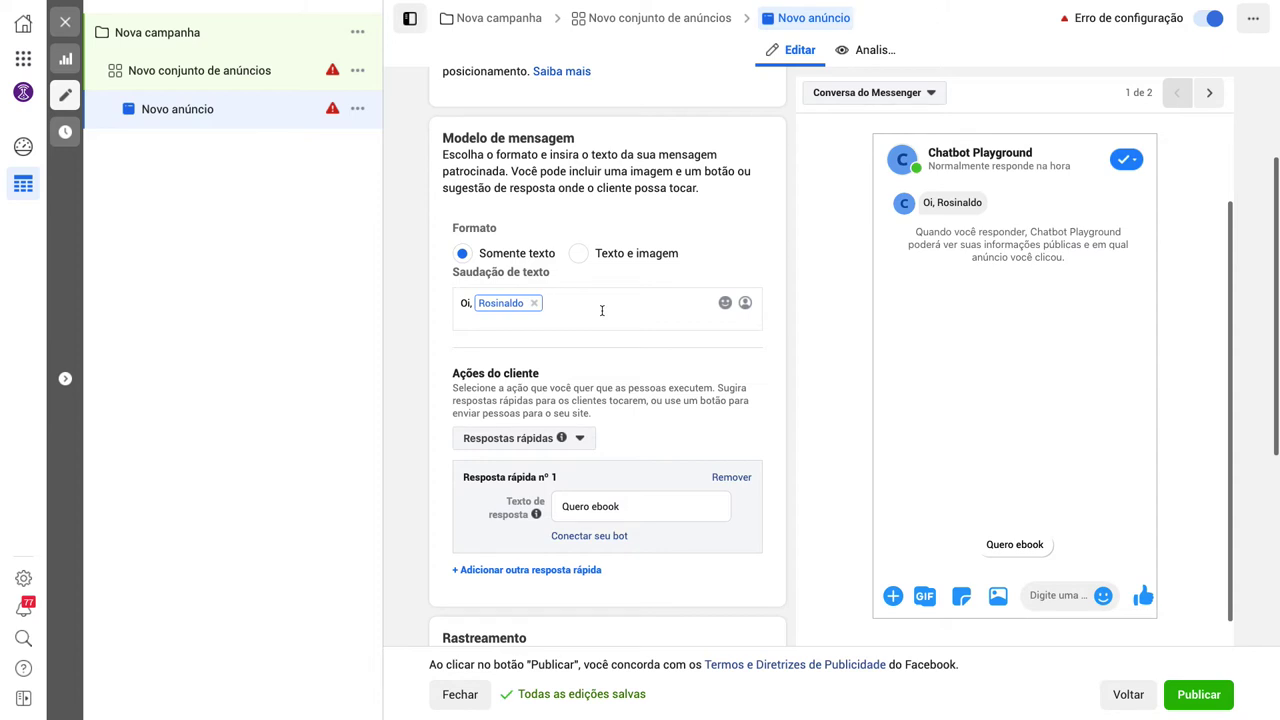
Continue the greeting with ". você sabia que nosso curso Conexão Chatbot é o melhor curso sobre ManyChat do Brasil?".
{"action": "type", "text": ". você sabia qye"}
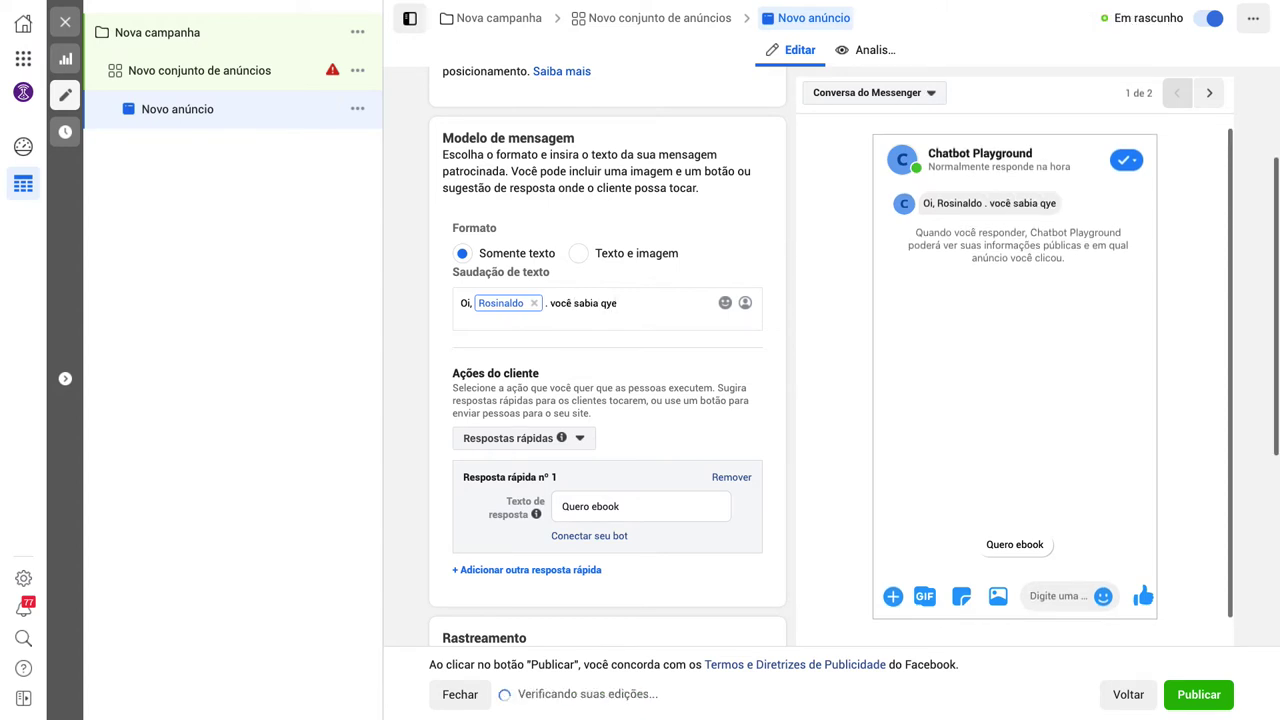
{"action": "key", "text": "BackSpace"}
{"action": "key", "text": "BackSpace"}
{"action": "key", "text": "BackSpace"}
{"action": "type", "text": "ue"}
{"action": "key", "text": "BackSpace"}
{"action": "key", "text": "BackSpace"}
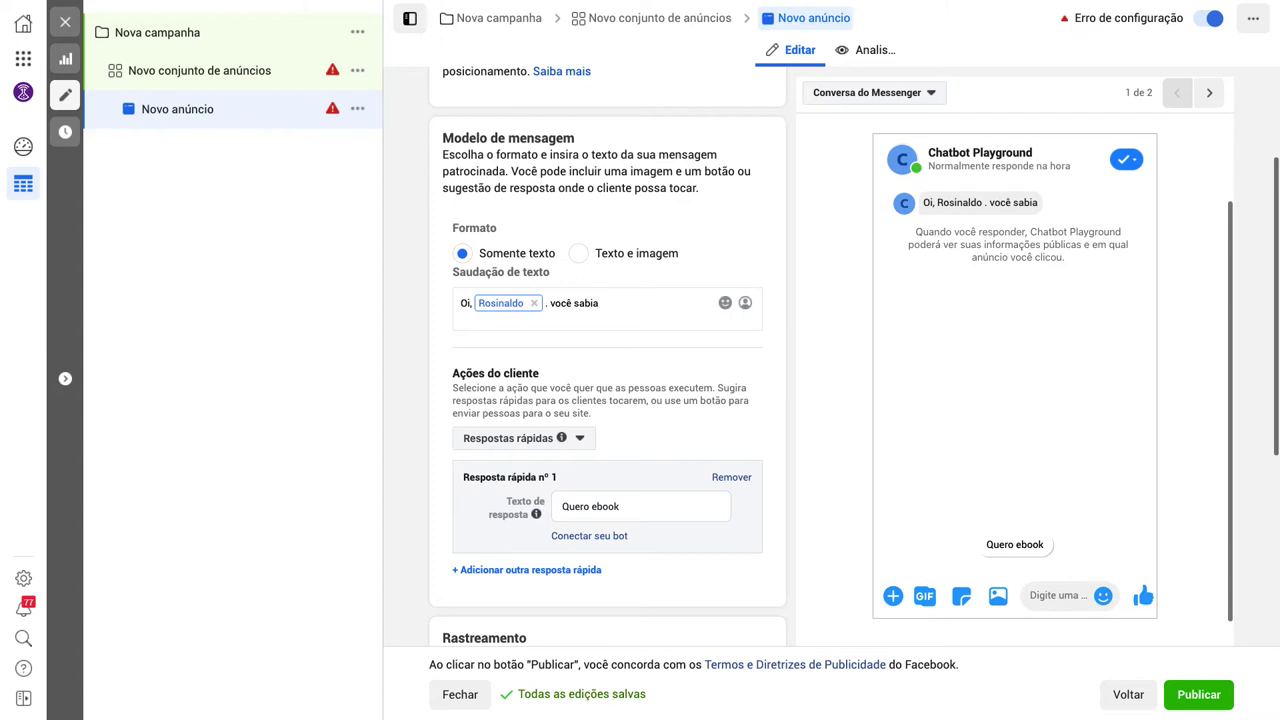
{"action": "type", "text": "que"}
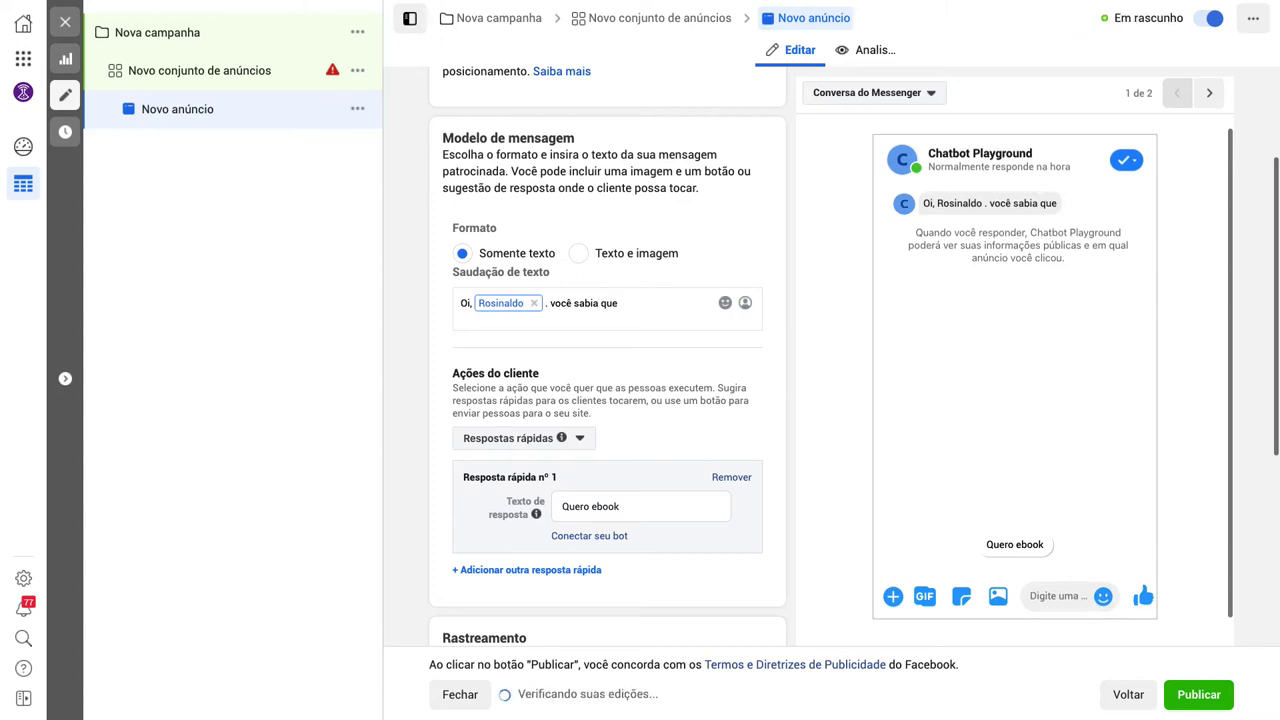
{"action": "type", "text": " nosso"}
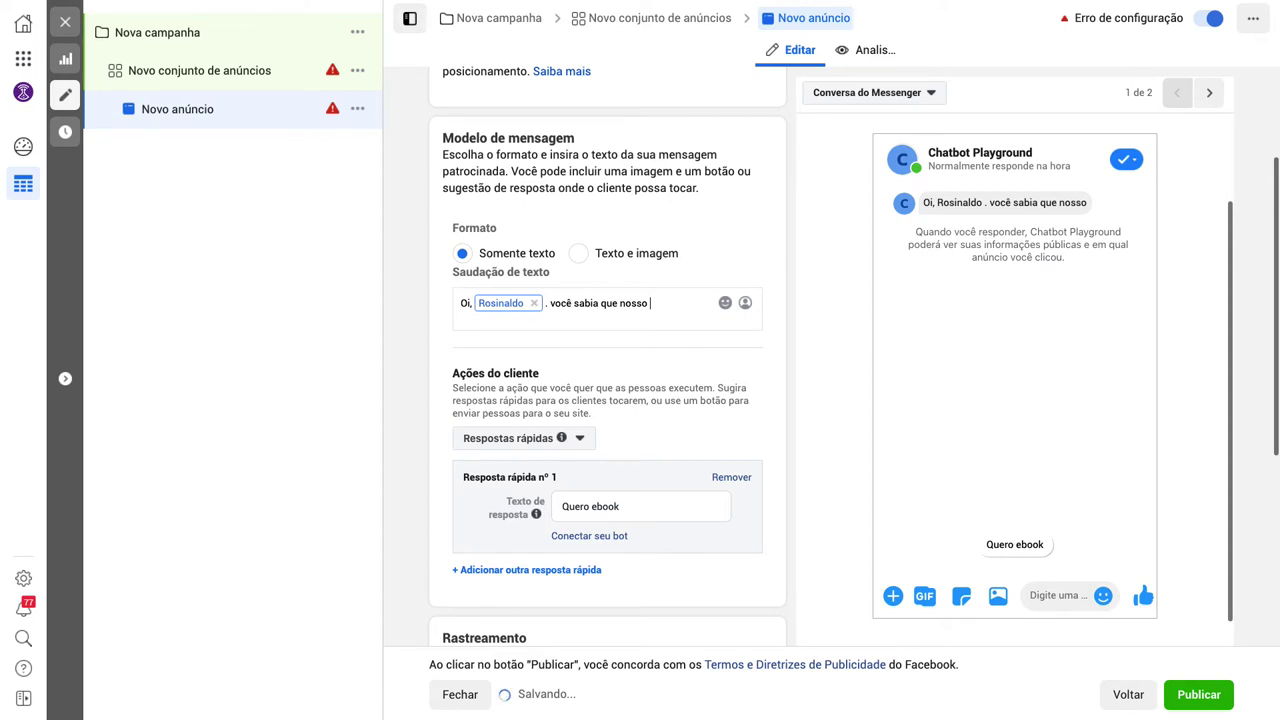
{"action": "type", "text": "curso Conexão Chatbot é o"}
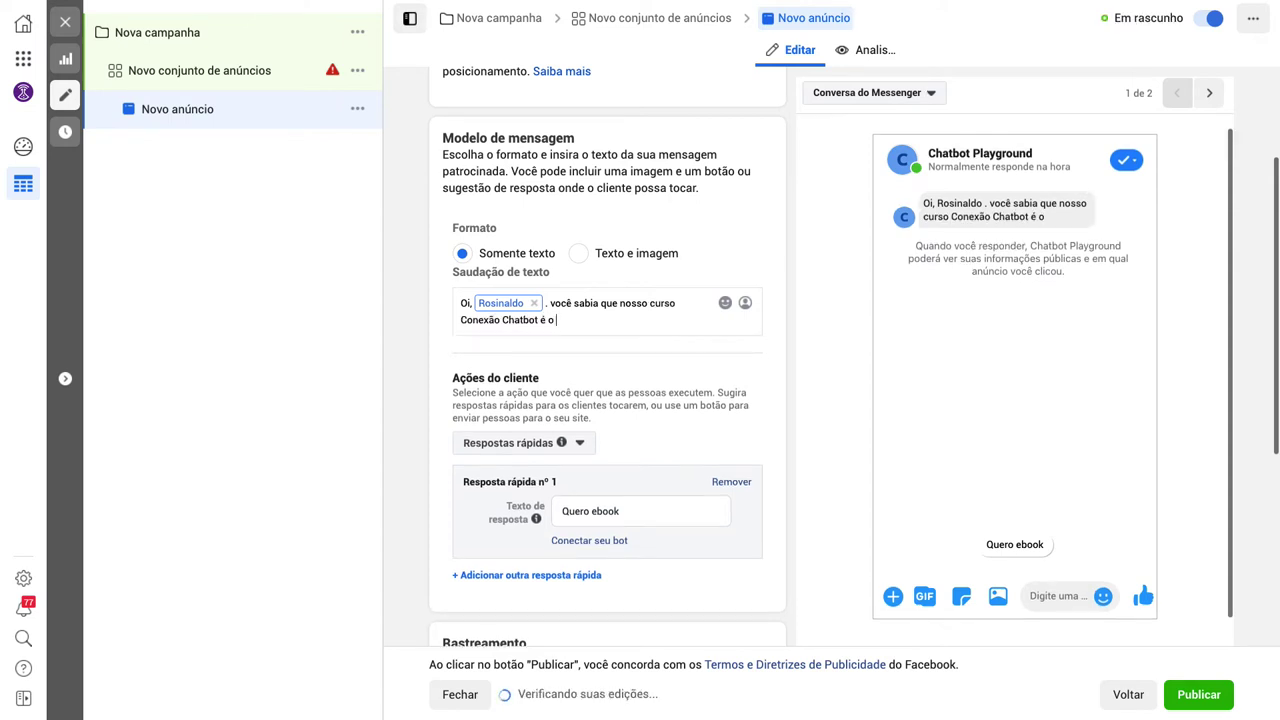
{"action": "type", "text": " melhor cu"}
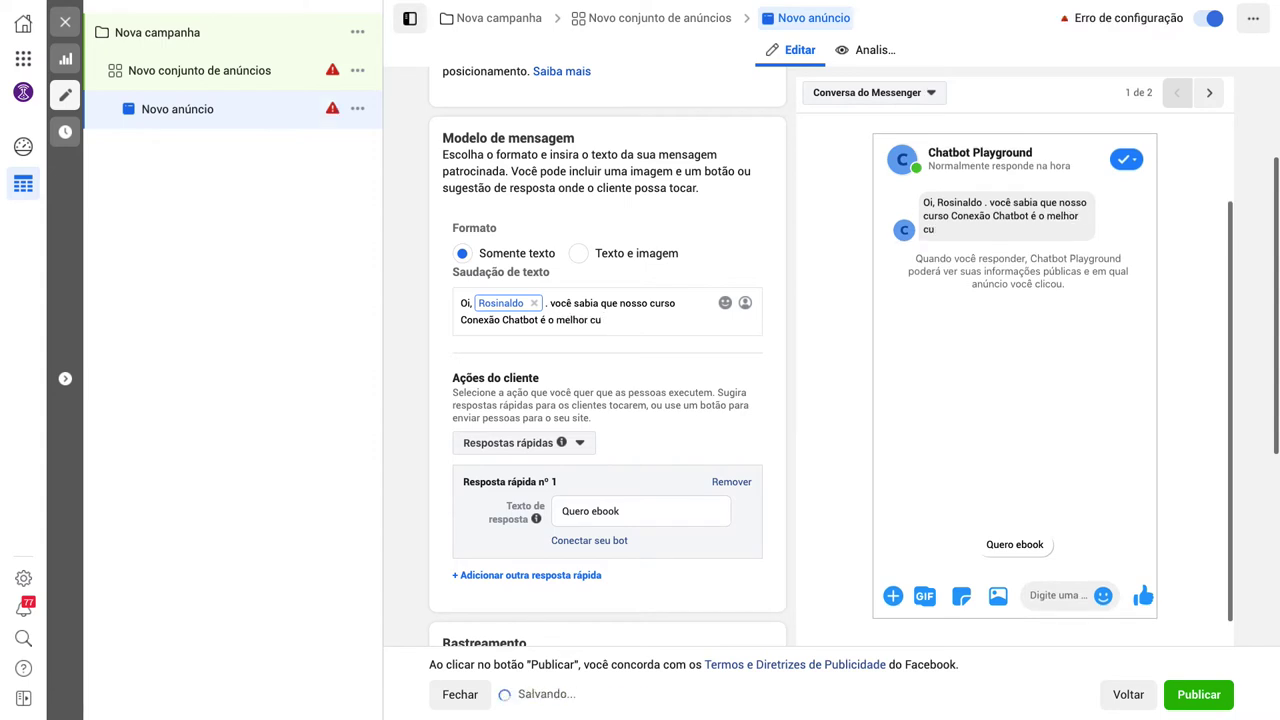
{"action": "type", "text": "rso"}
{"action": "type", "text": "sobre ManyChat do Brasil?"}
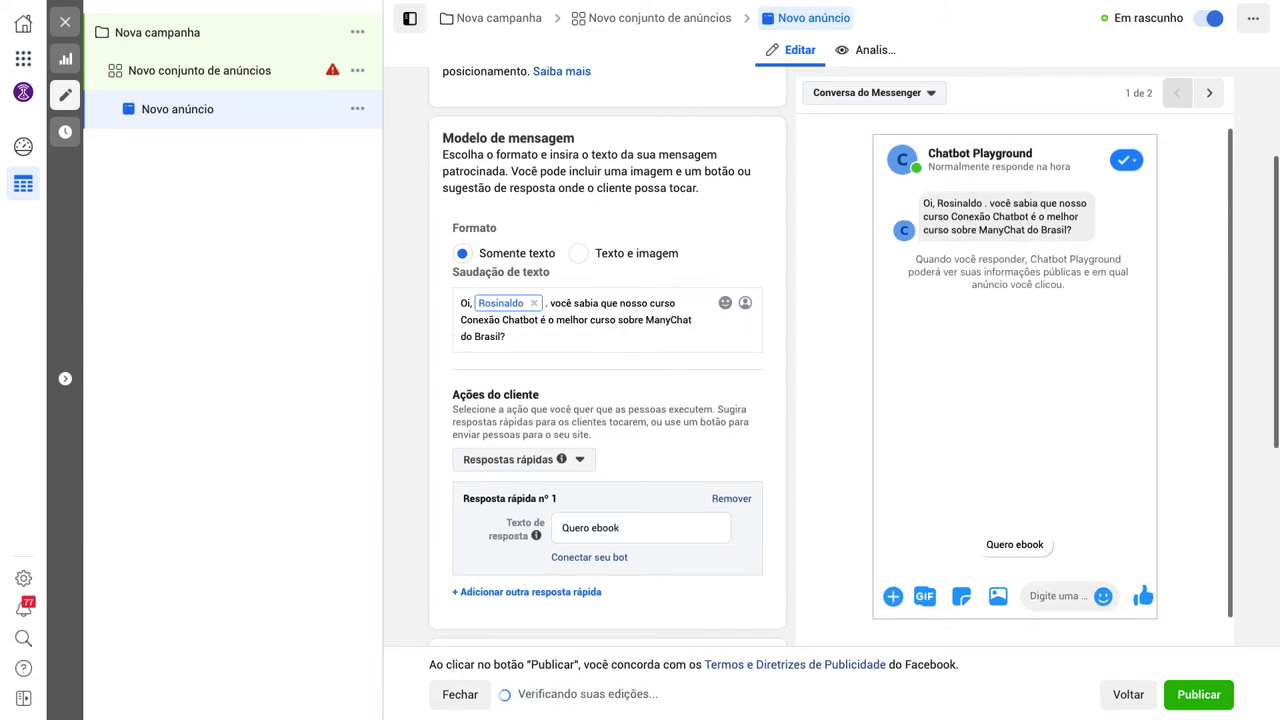
Append "Toque no botão QUERO DETALHES para acessar um módulo gratuito." to the greeting and capitalize "Você".
{"action": "type", "text": "Toque no bot"}
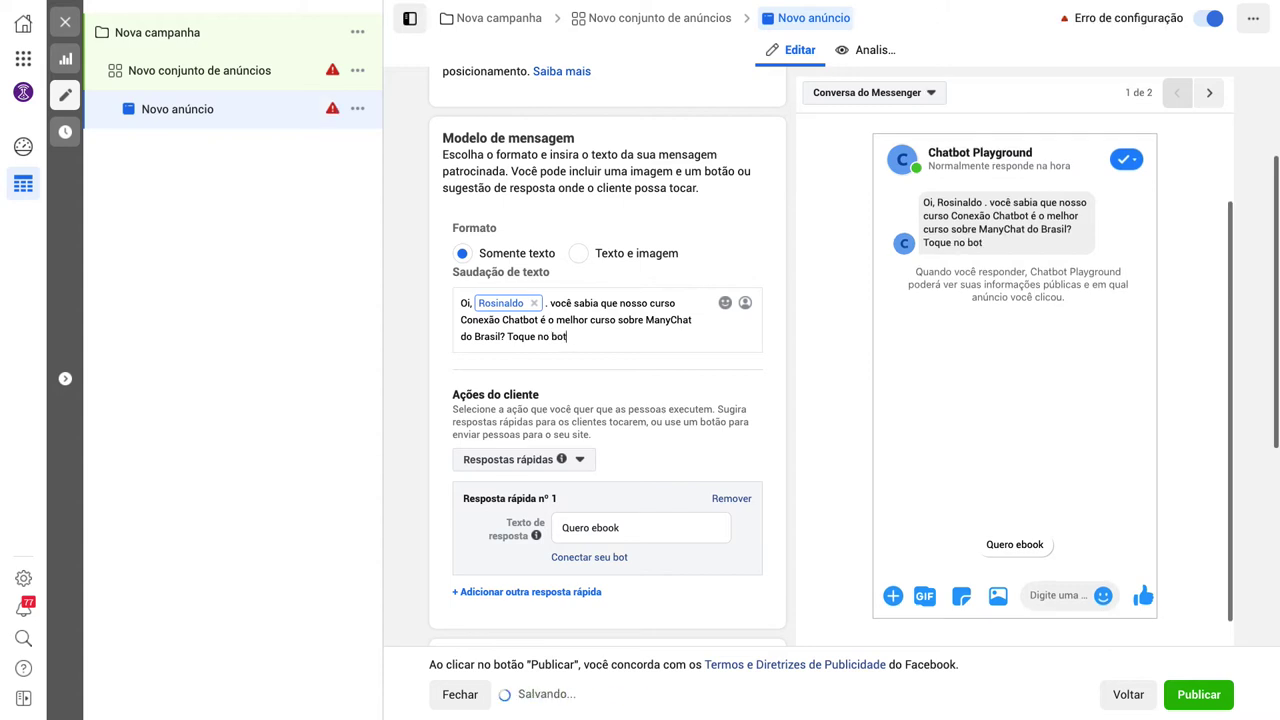
{"action": "type", "text": "ão "}
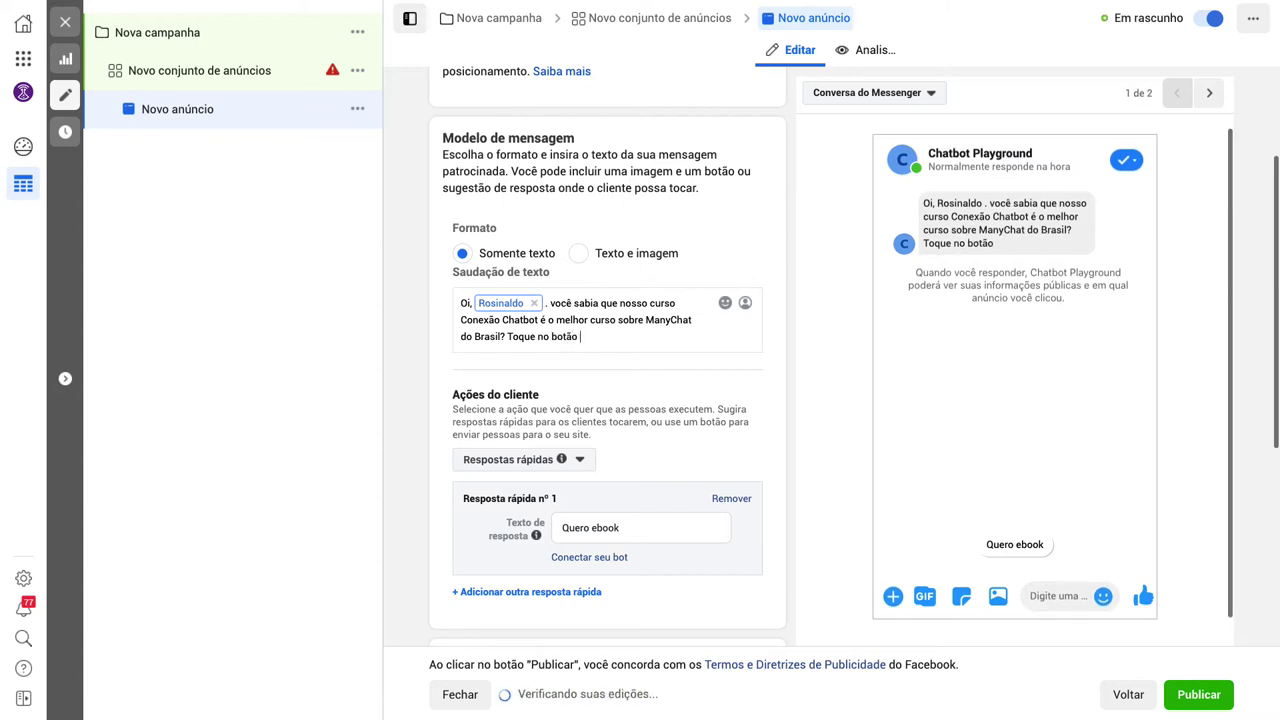
{"action": "type", "text": "QUERO DETALHES para "}
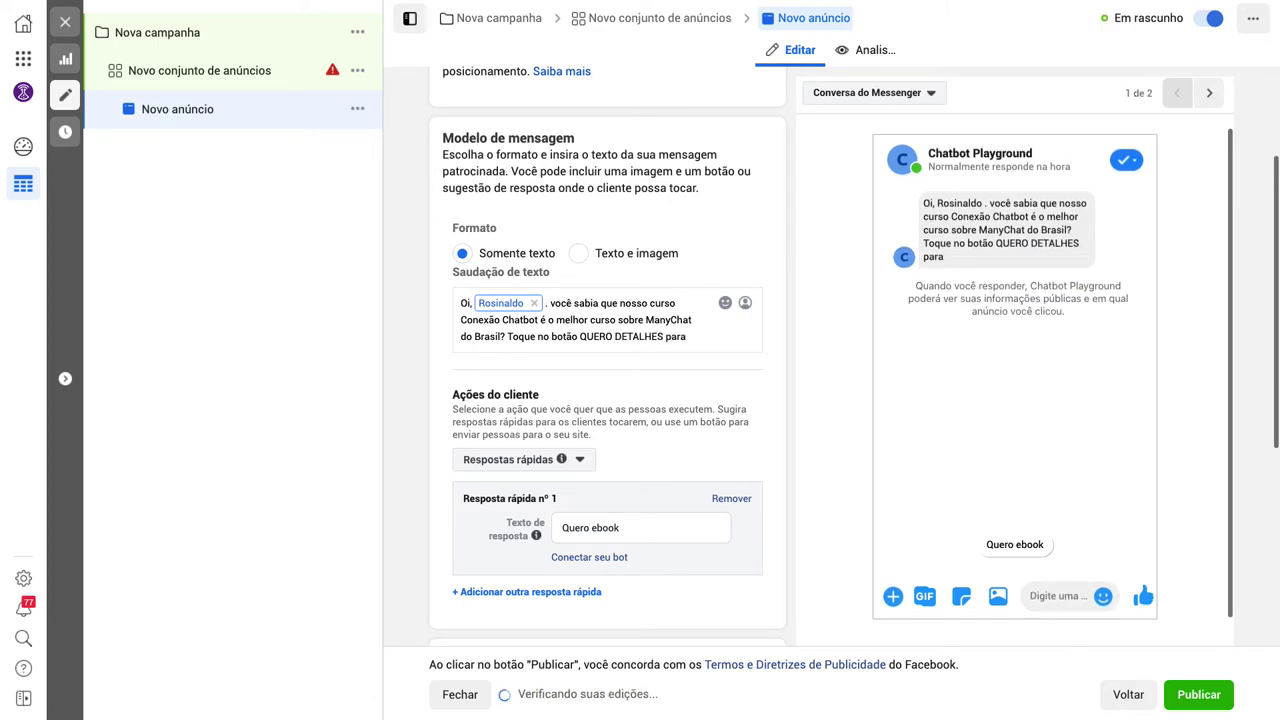
{"action": "type", "text": "ace"}
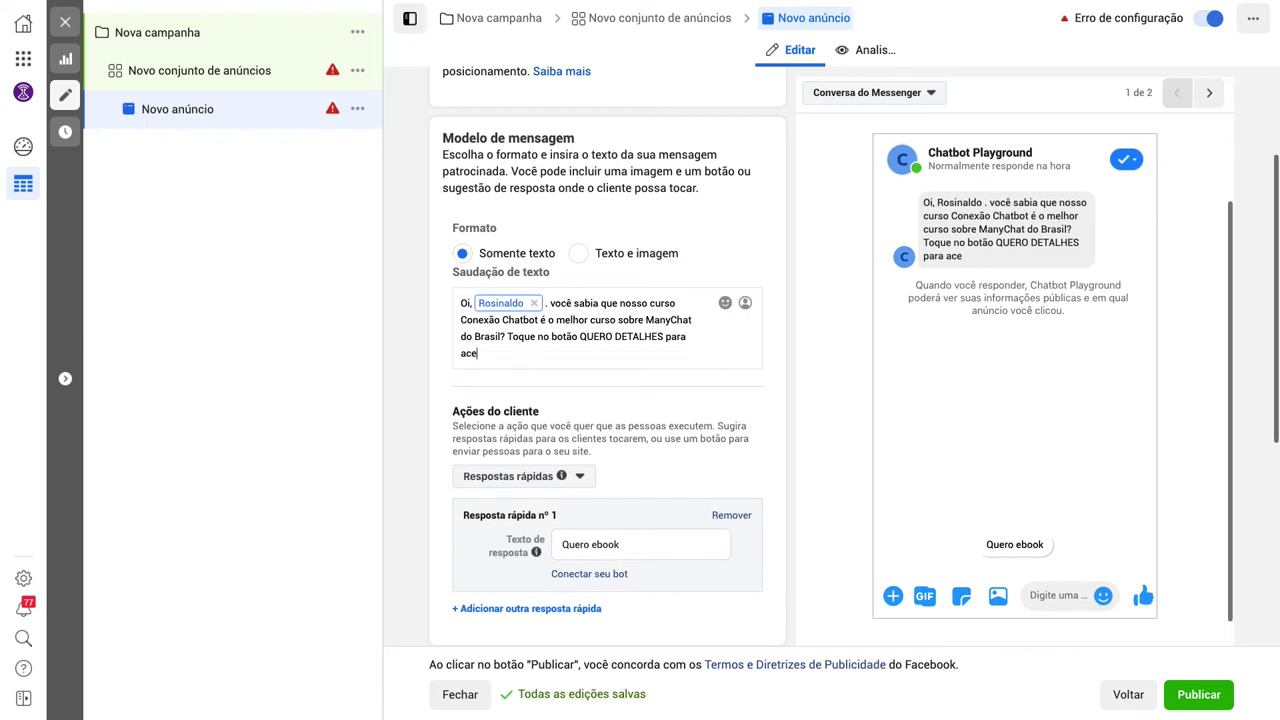
{"action": "type", "text": "ssar um "}
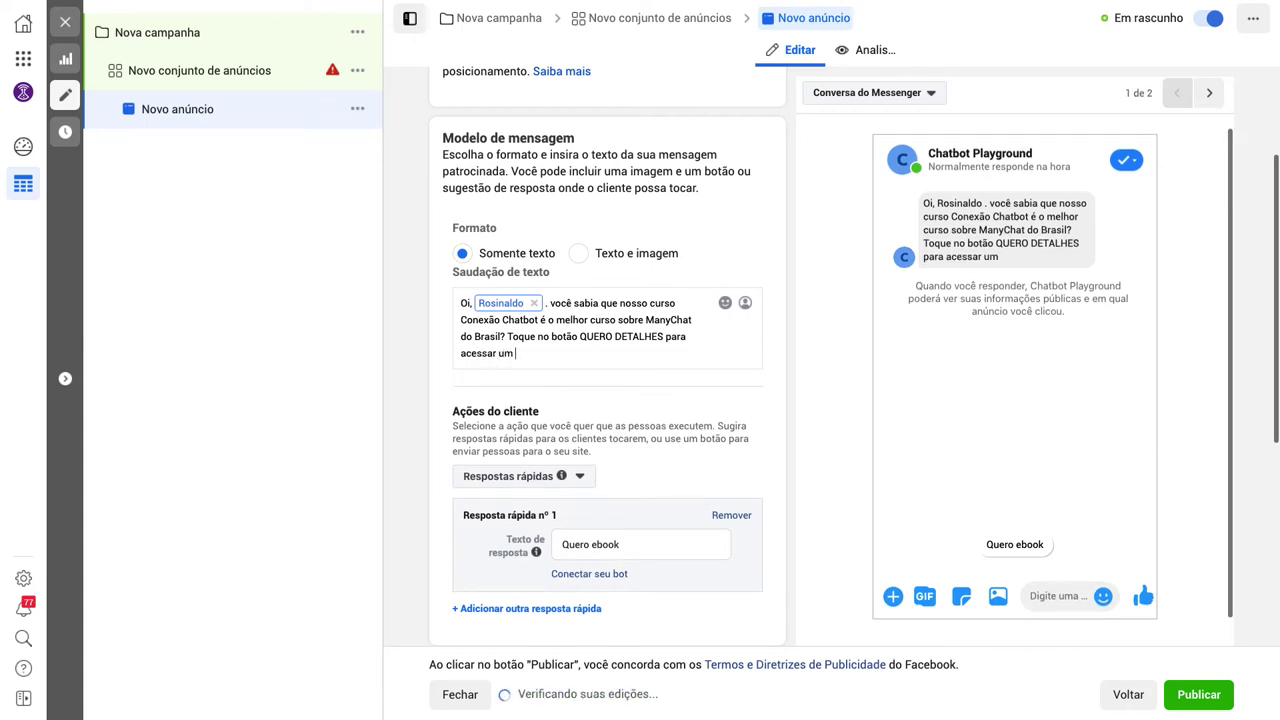
{"action": "type", "text": "módulo "}
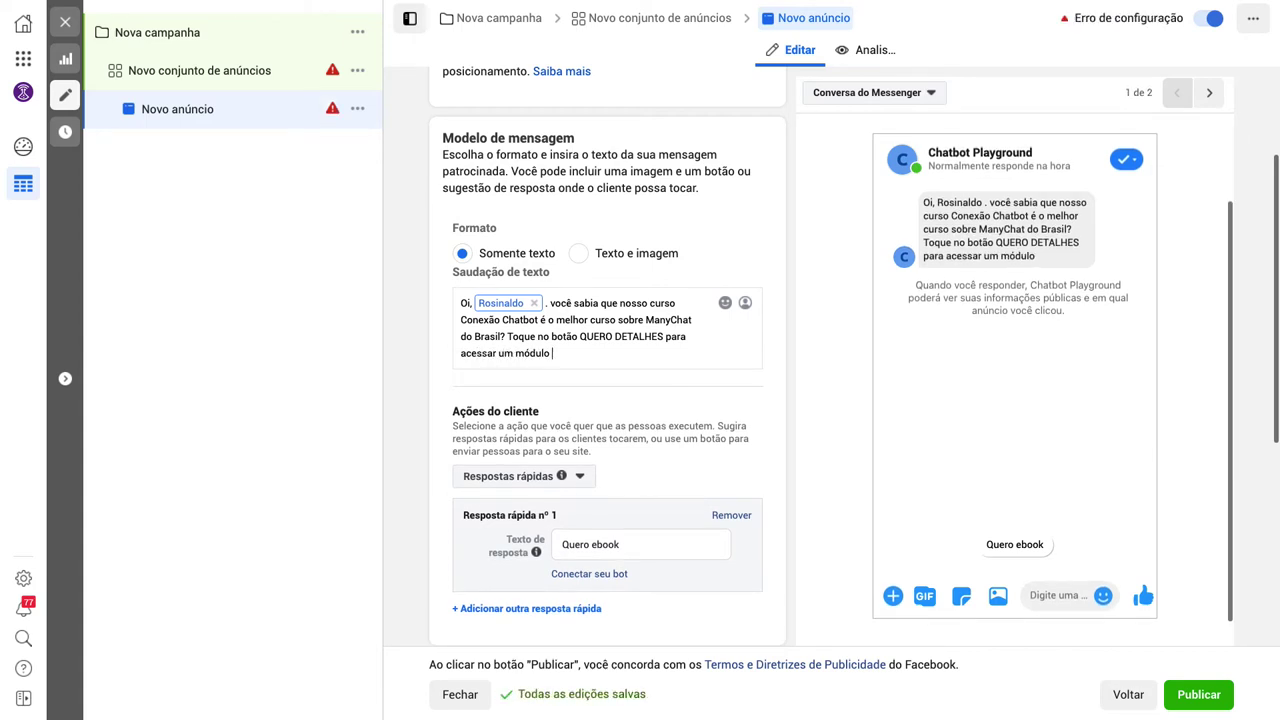
{"action": "type", "text": "gratuito."}
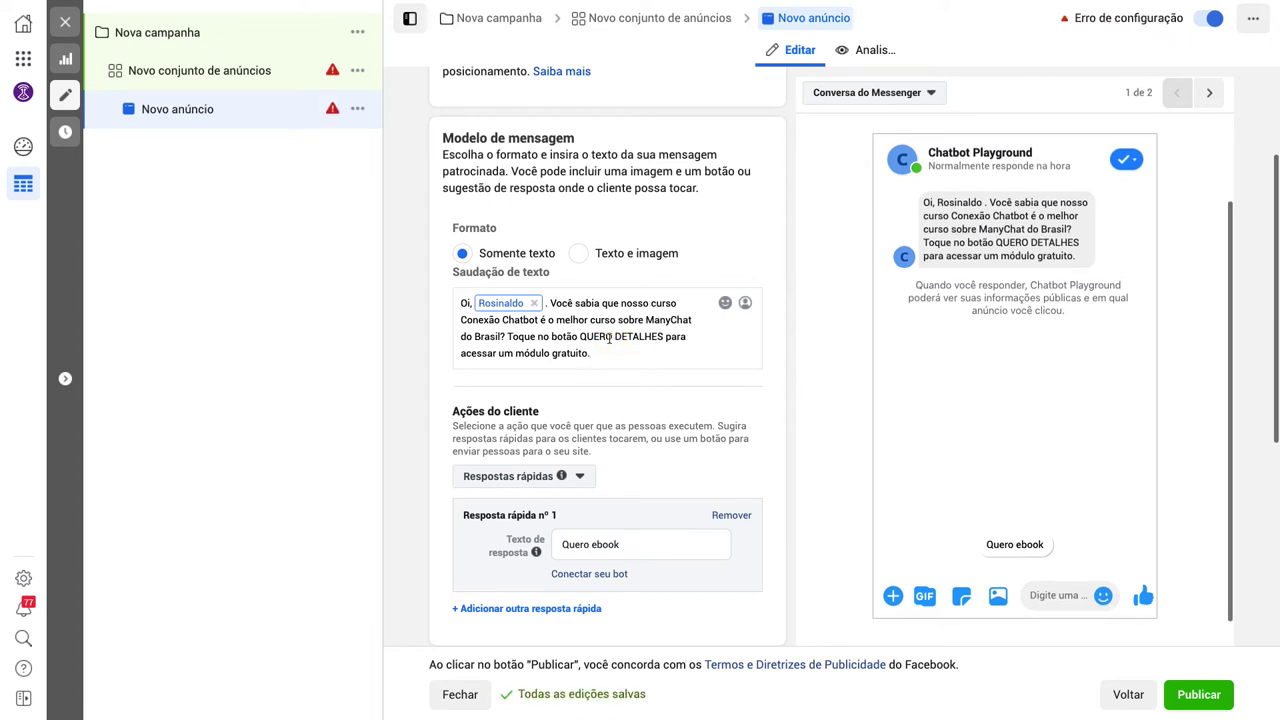
Review the greeting's sales message and its closing call to action.
{"action": "left_click", "coordinate": [634, 356]}
{"action": "left_click_drag", "start_coordinate": [551, 304], "coordinate": [594, 354]}
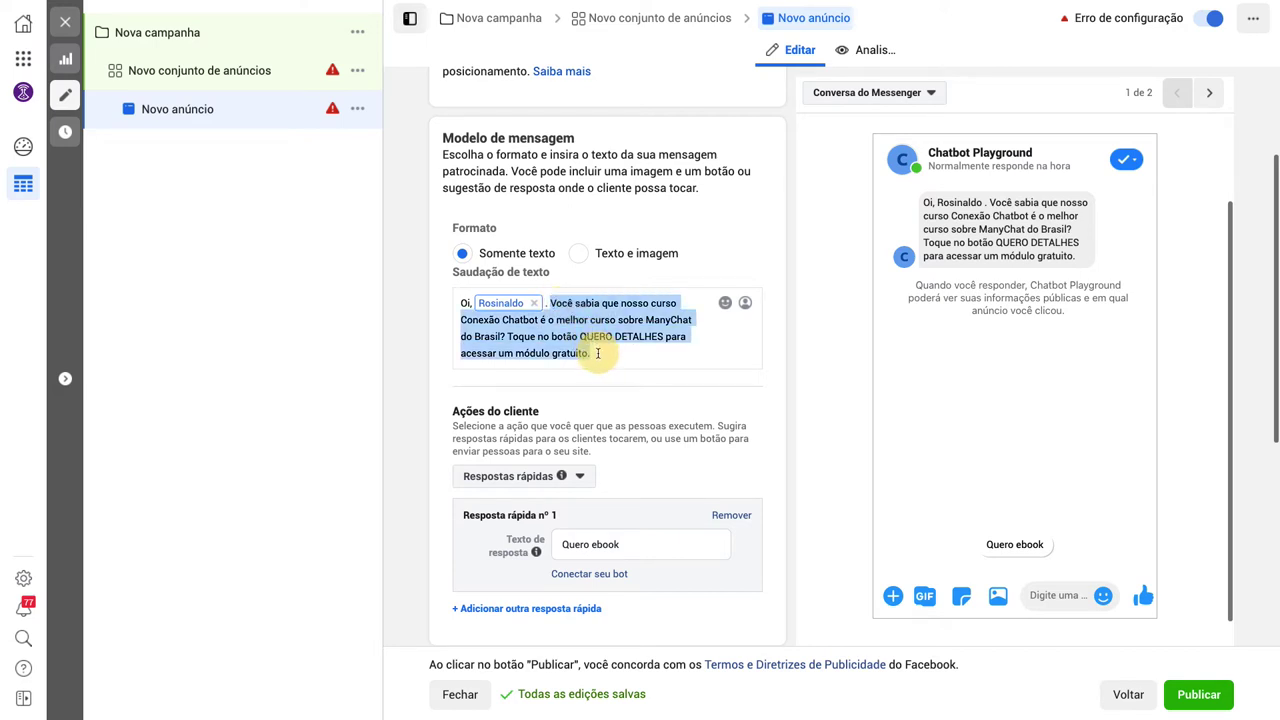
{"action": "left_click", "coordinate": [597, 353]}
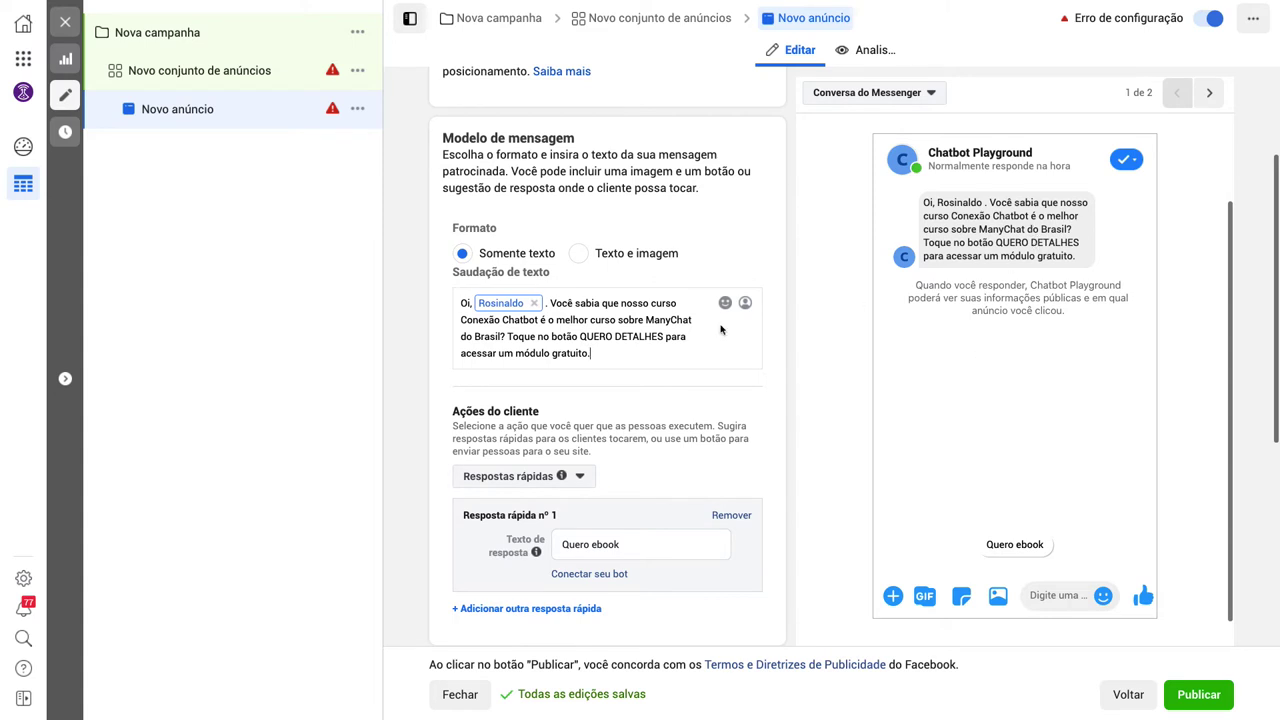
{"action": "left_click_drag", "start_coordinate": [551, 303], "coordinate": [664, 338]}
{"action": "left_click", "coordinate": [508, 336]}
{"action": "left_click", "coordinate": [592, 356]}
Set the first quick reply's response text to "QUERO DETALHES".
{"action": "left_click_drag", "start_coordinate": [563, 544], "coordinate": [623, 544]}
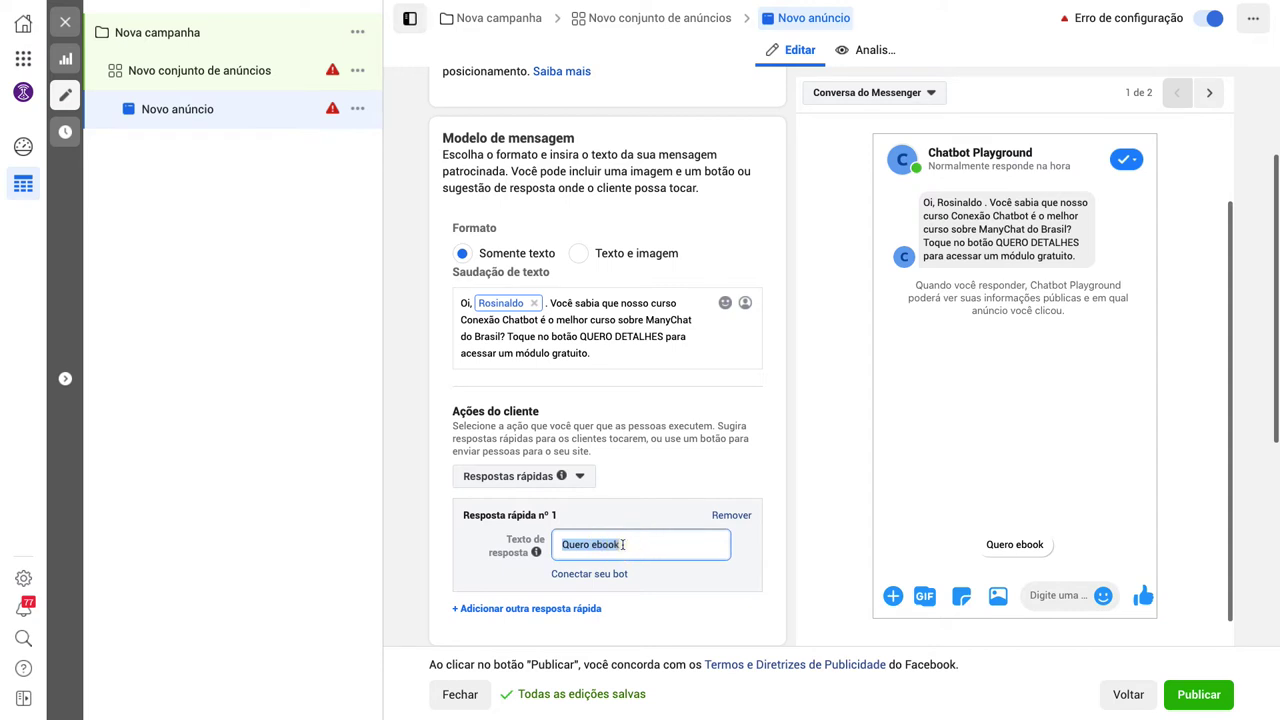
{"action": "type", "text": "QUERO DETALHES"}
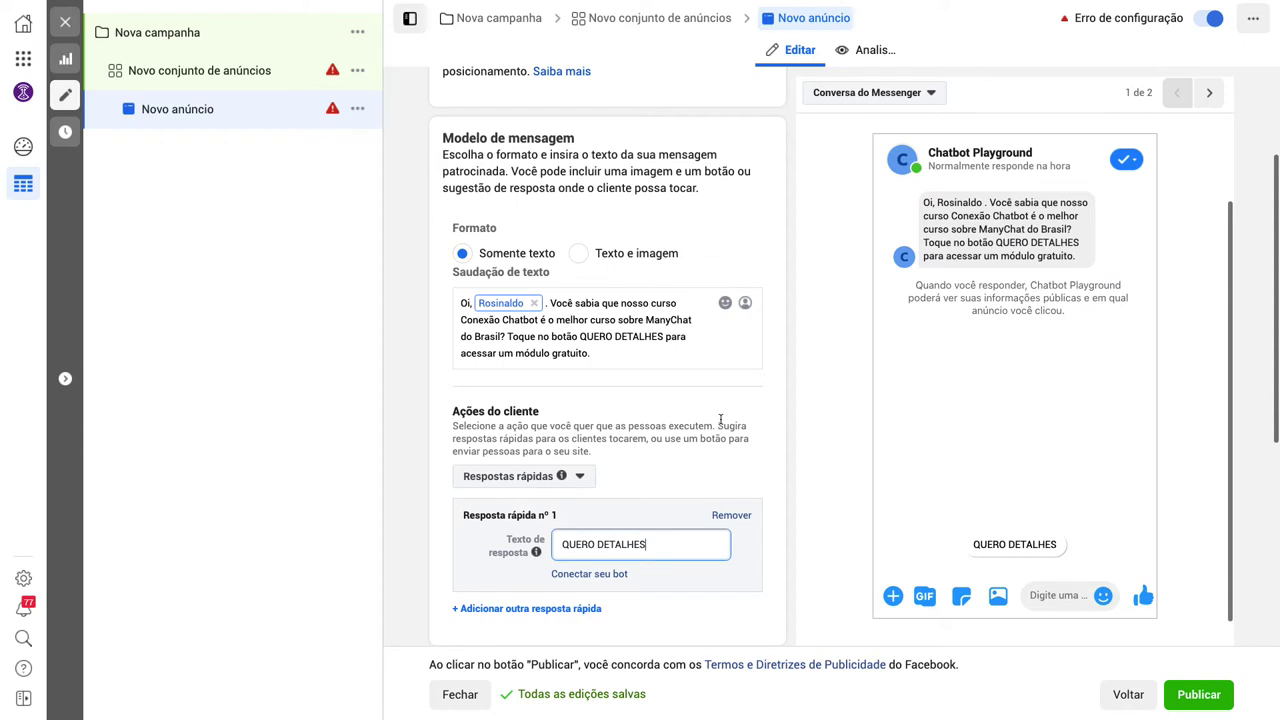
Review the customer actions section and the first quick reply's response text against the conversation preview.
{"action": "left_click_drag", "start_coordinate": [452, 411], "coordinate": [537, 410]}
{"action": "left_click", "coordinate": [558, 411]}
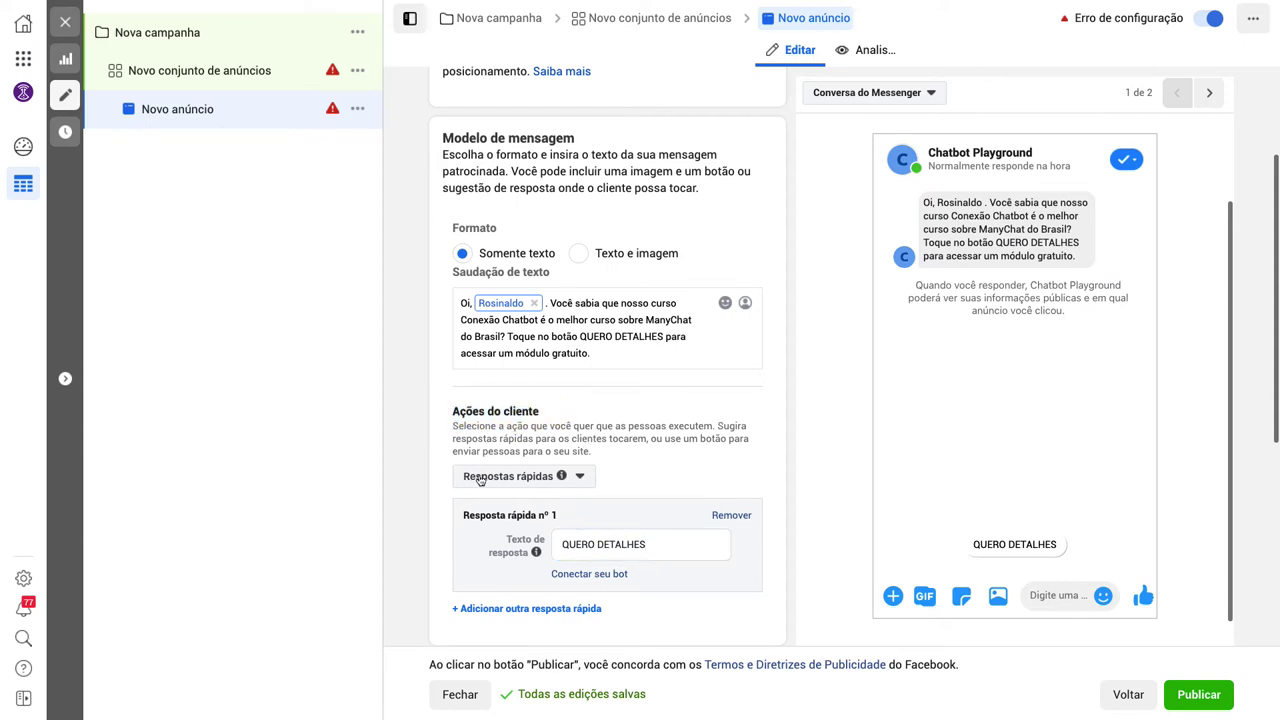
{"action": "left_click_drag", "start_coordinate": [563, 545], "coordinate": [651, 540]}
{"action": "left_click", "coordinate": [662, 546]}
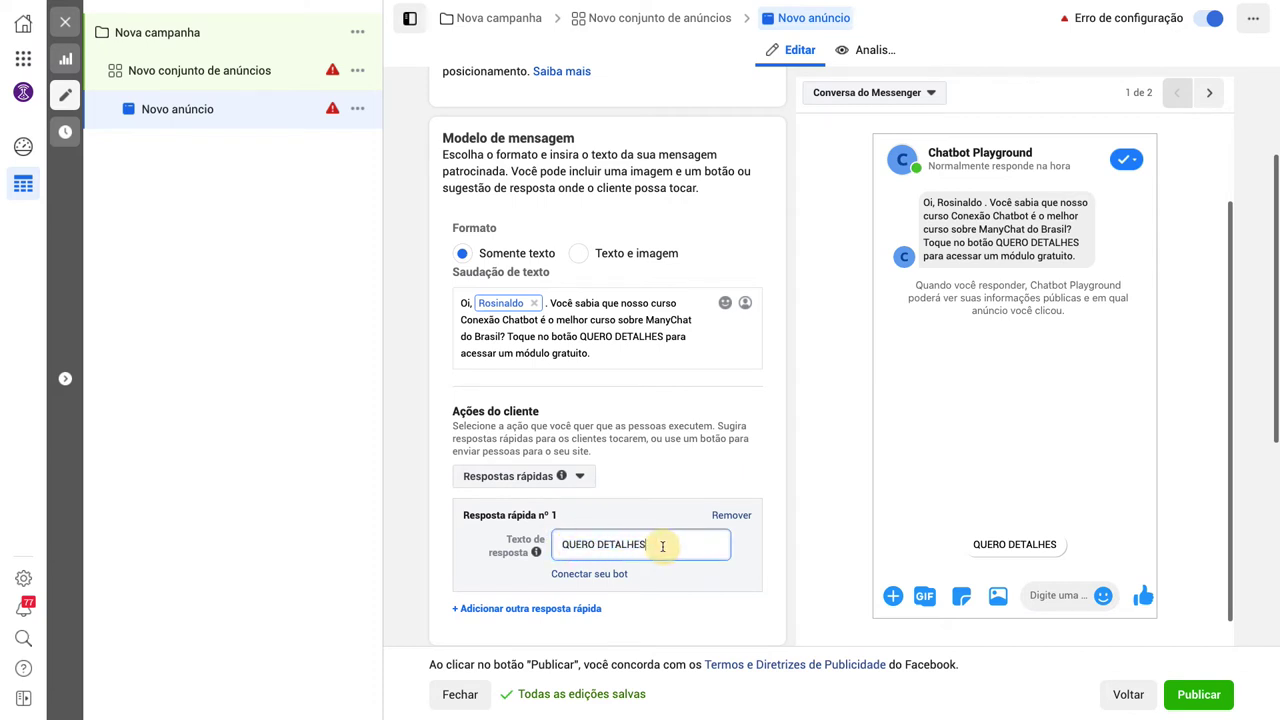
{"action": "left_click_drag", "start_coordinate": [563, 545], "coordinate": [651, 543]}
{"action": "left_click", "coordinate": [661, 547]}
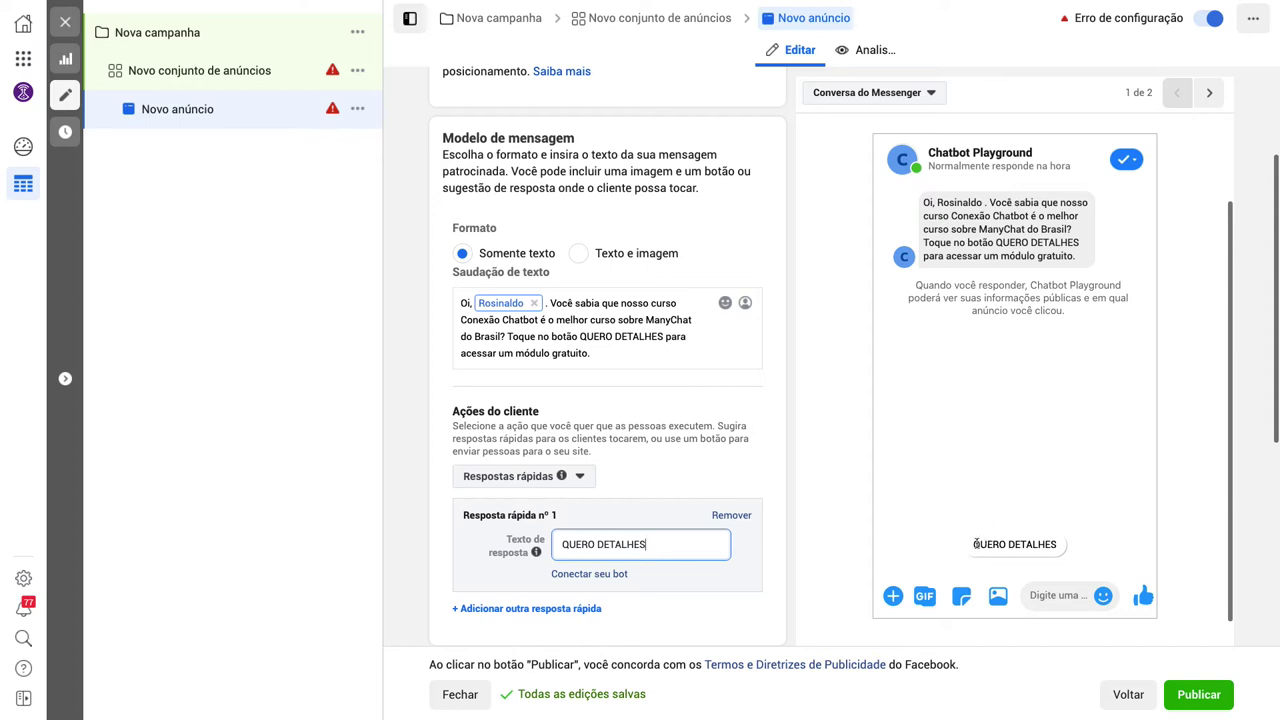
Switch to ManyChat and open the keywords list of the Chatbot Playground account.
{"action": "left_click_drag", "start_coordinate": [974, 544], "coordinate": [1061, 546]}
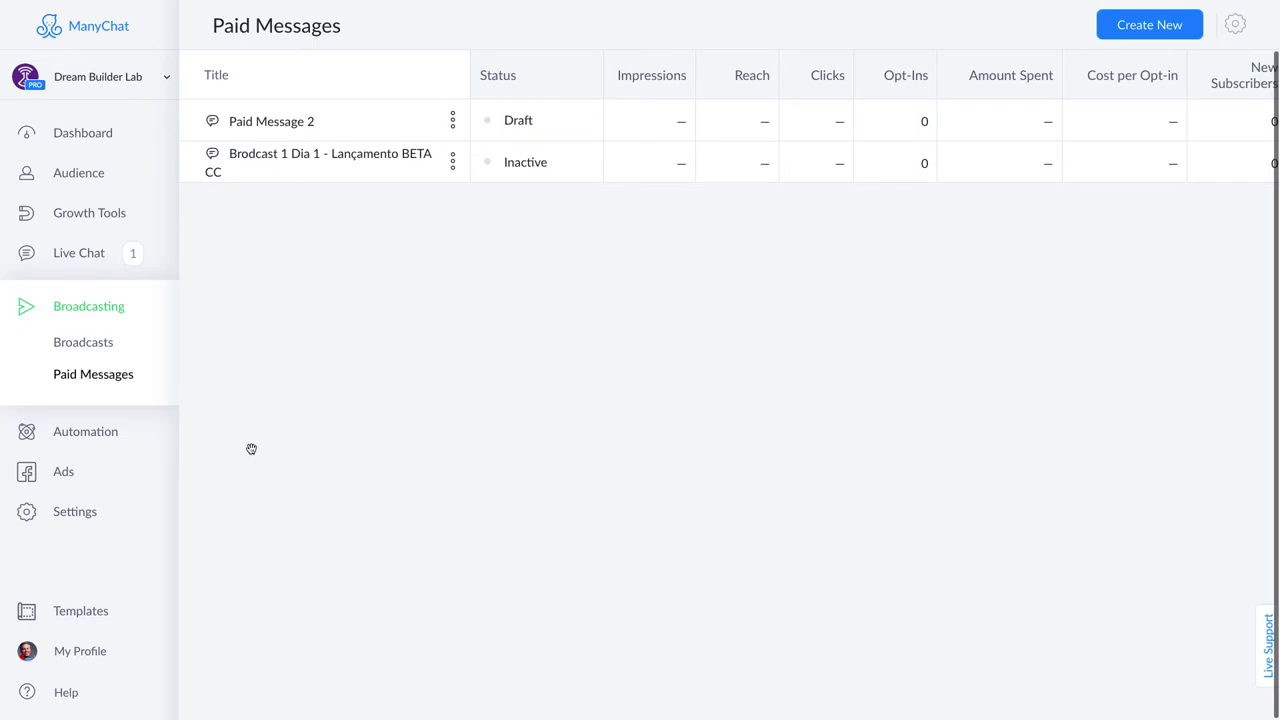
{"action": "left_click", "coordinate": [100, 432]}
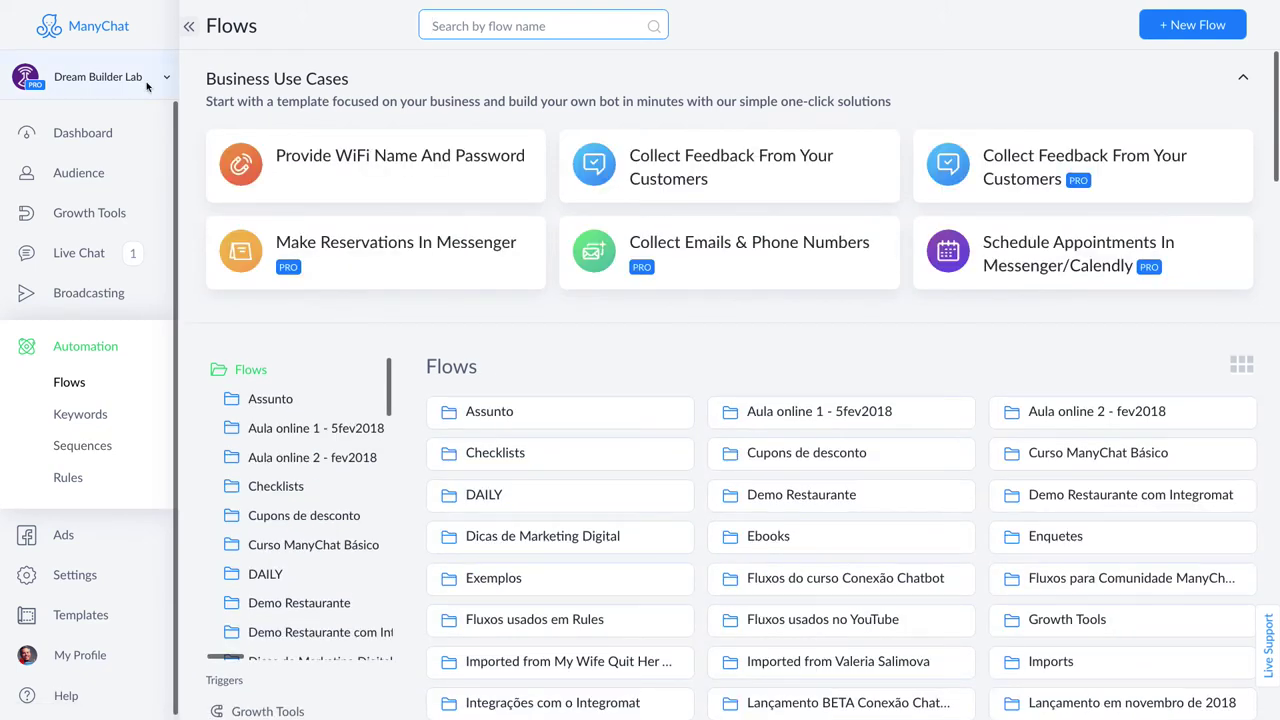
{"action": "left_click", "coordinate": [157, 83]}
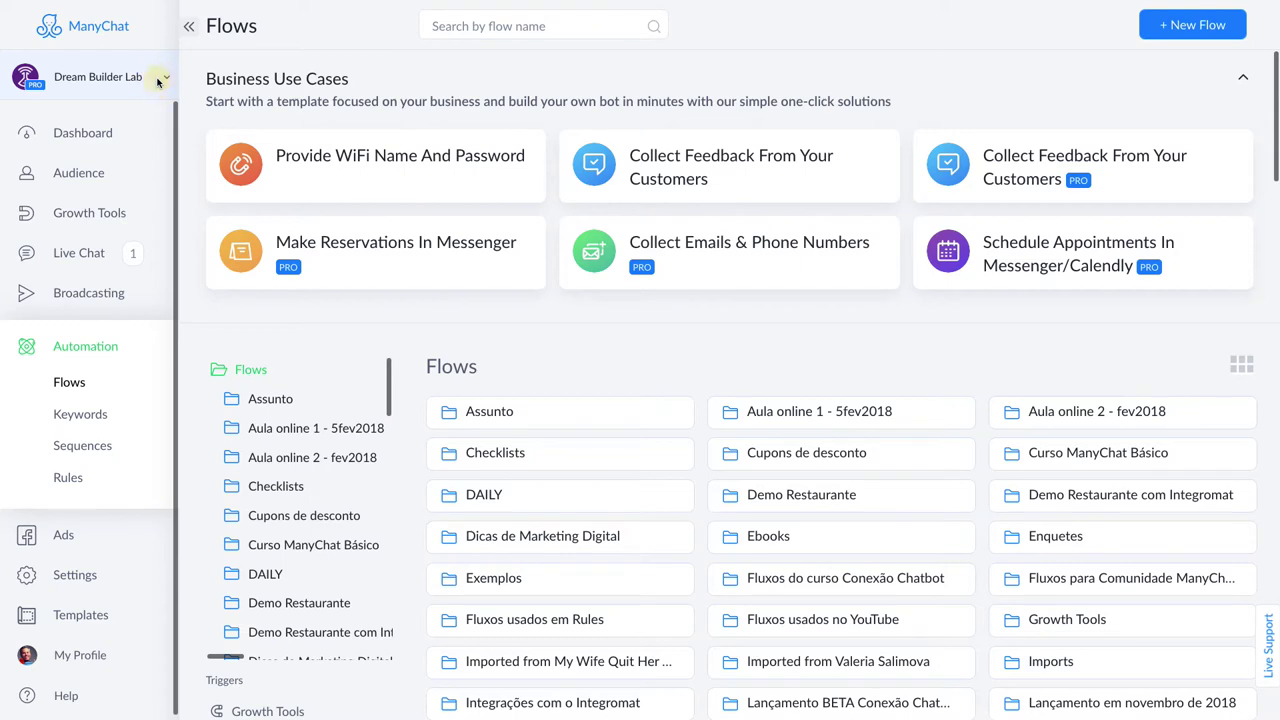
{"action": "left_click", "coordinate": [157, 83]}
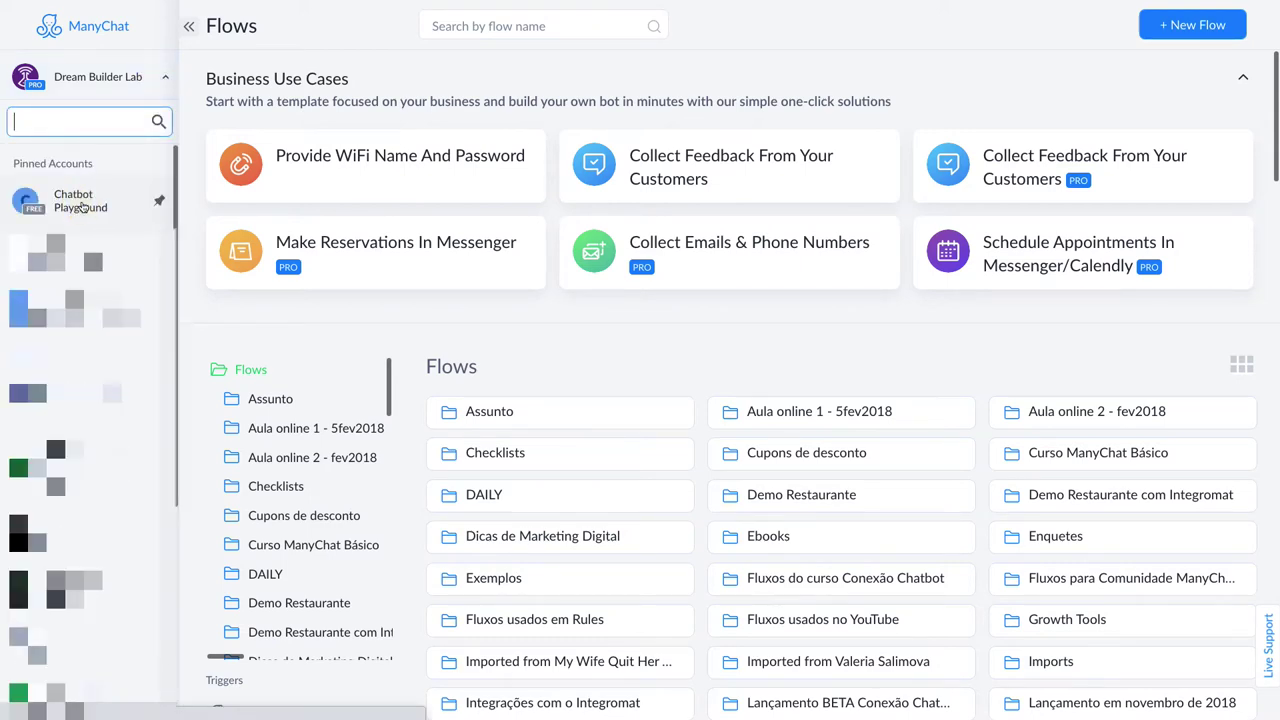
{"action": "left_click", "coordinate": [83, 206]}
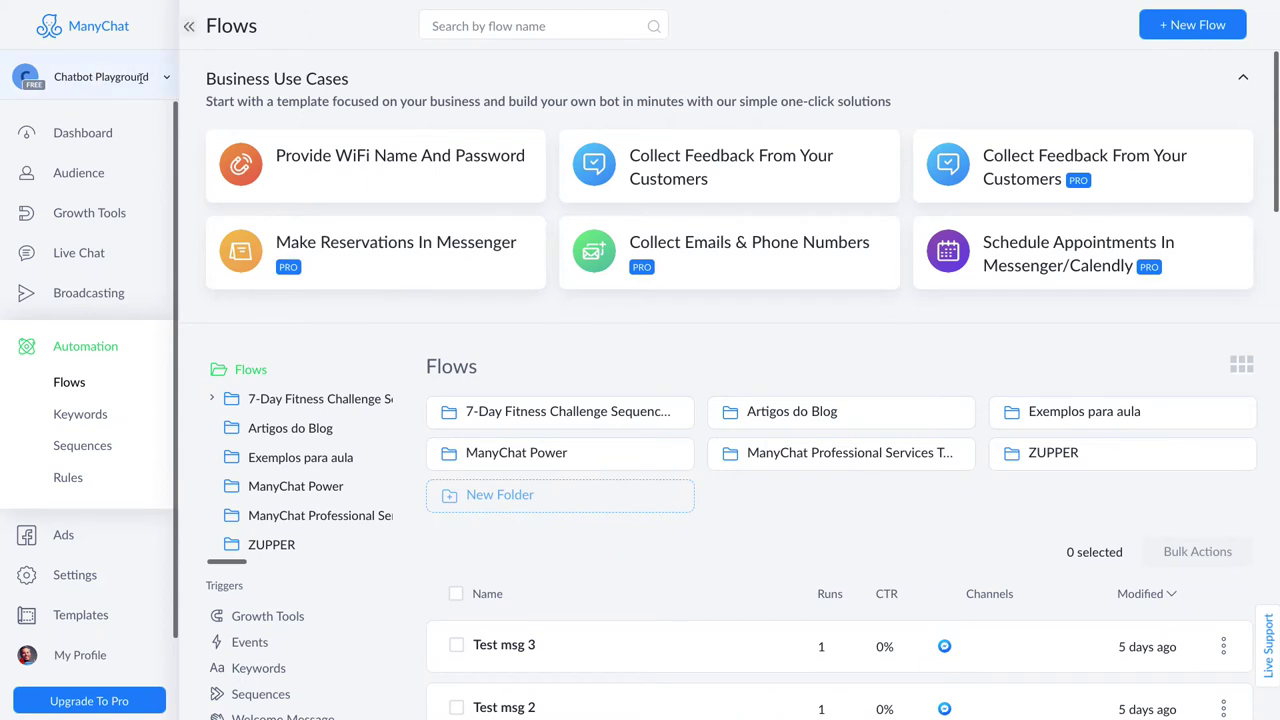
{"action": "left_click", "coordinate": [105, 420]}
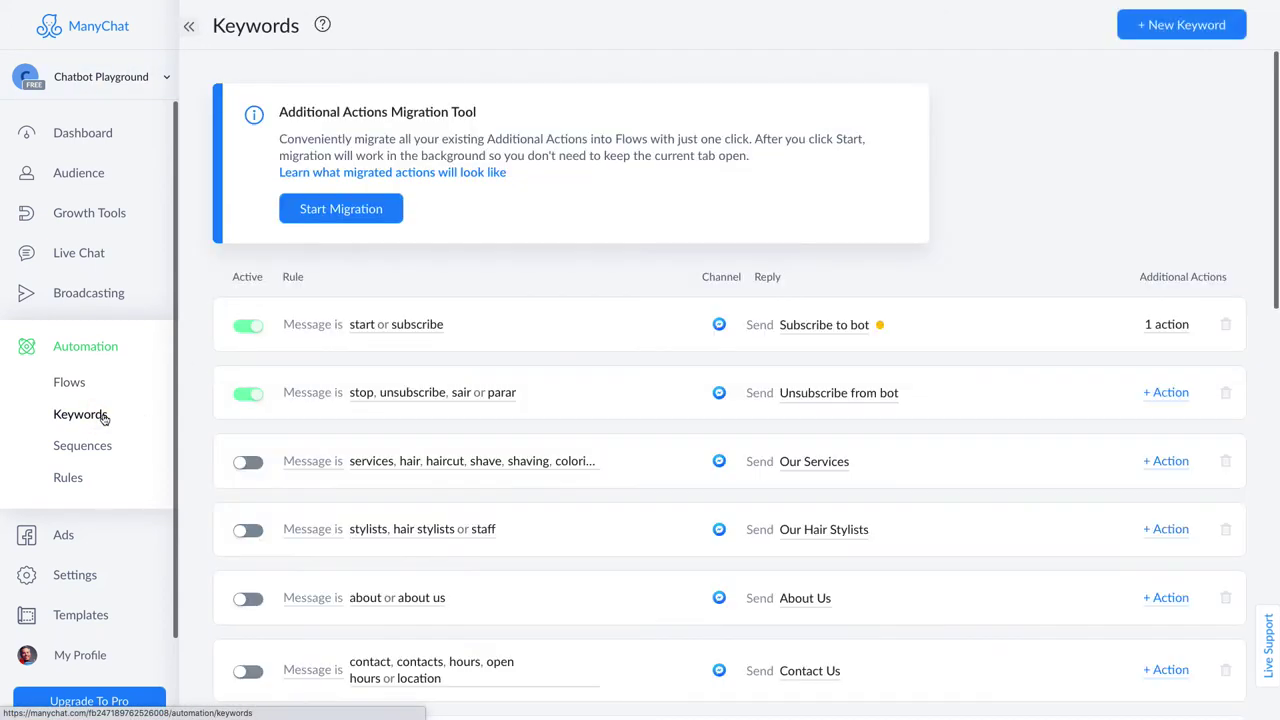
Create a "Message is" keyword rule for "quero detalhes" on the Messenger channel and deactivate it.
{"action": "left_click", "coordinate": [1165, 37]}
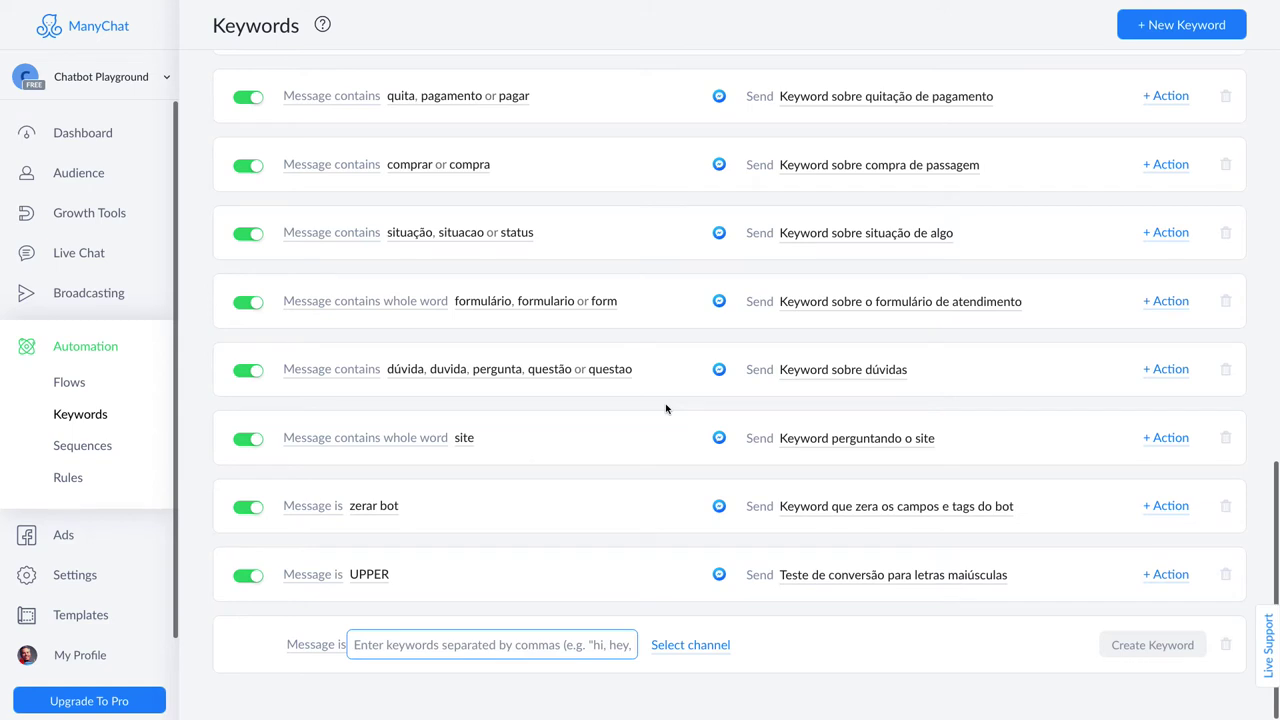
{"action": "type", "text": "quero detalhes"}
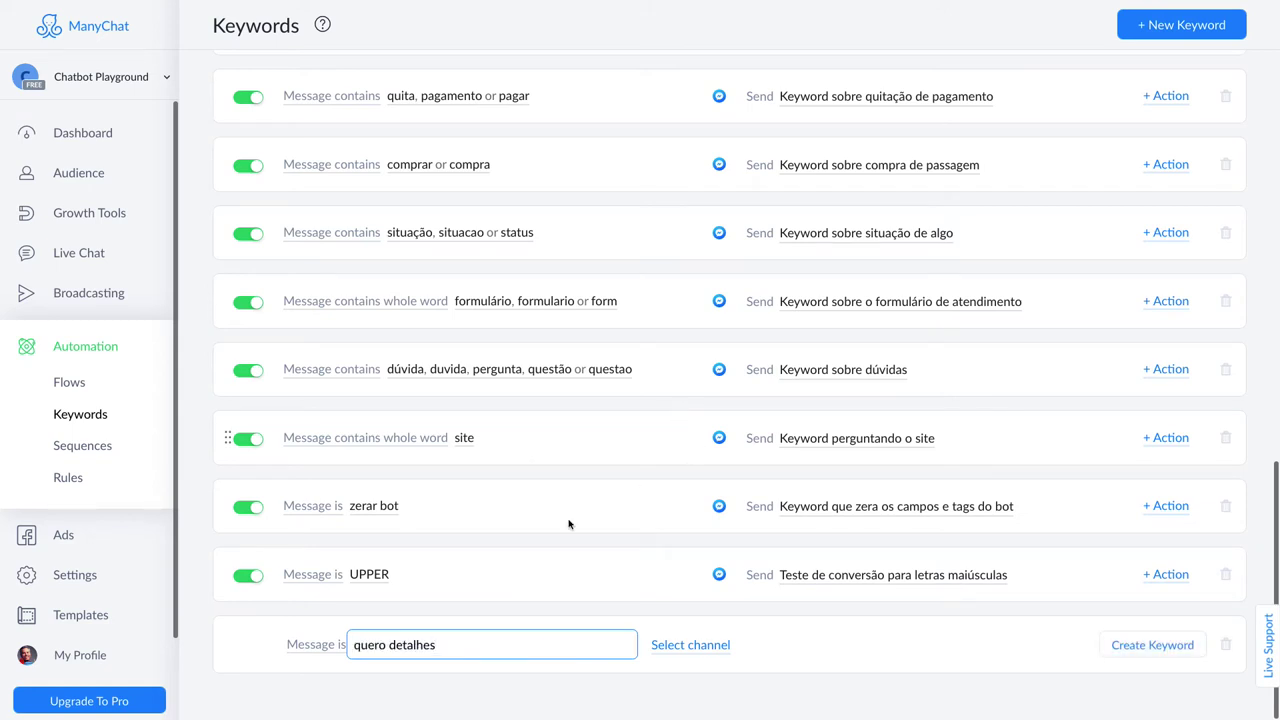
{"action": "left_click", "coordinate": [688, 645]}
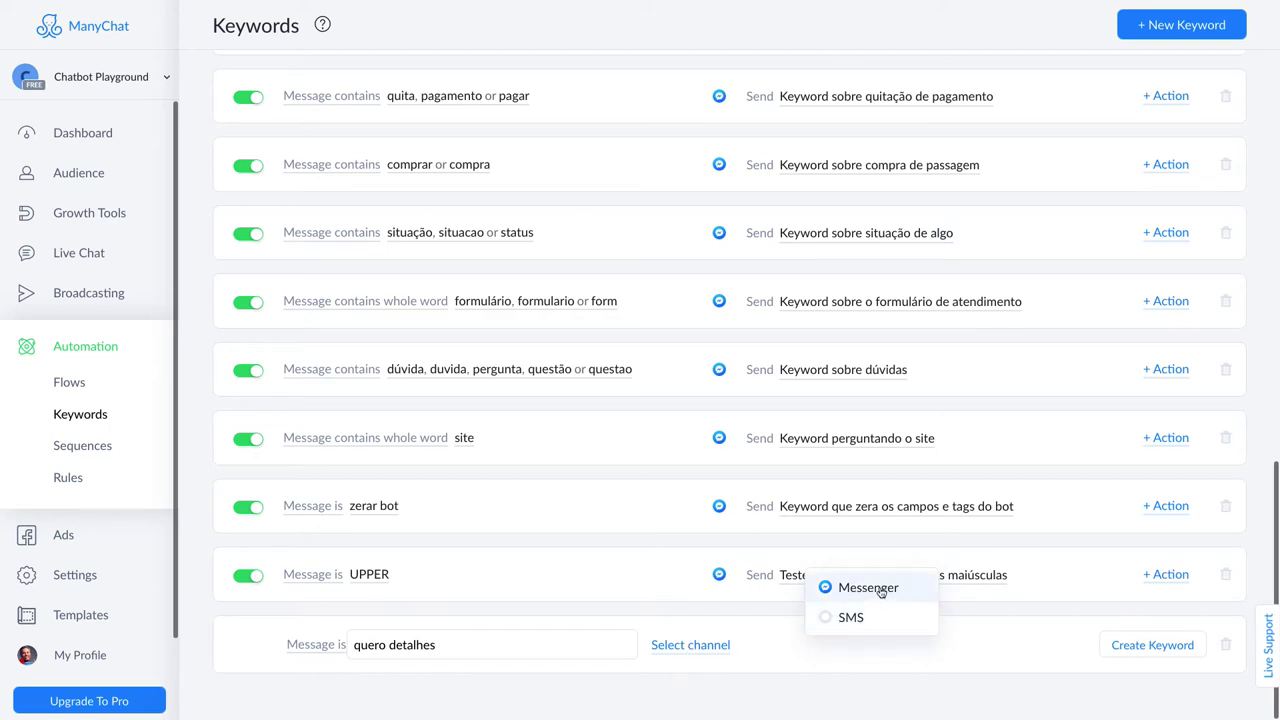
{"action": "left_click", "coordinate": [881, 591]}
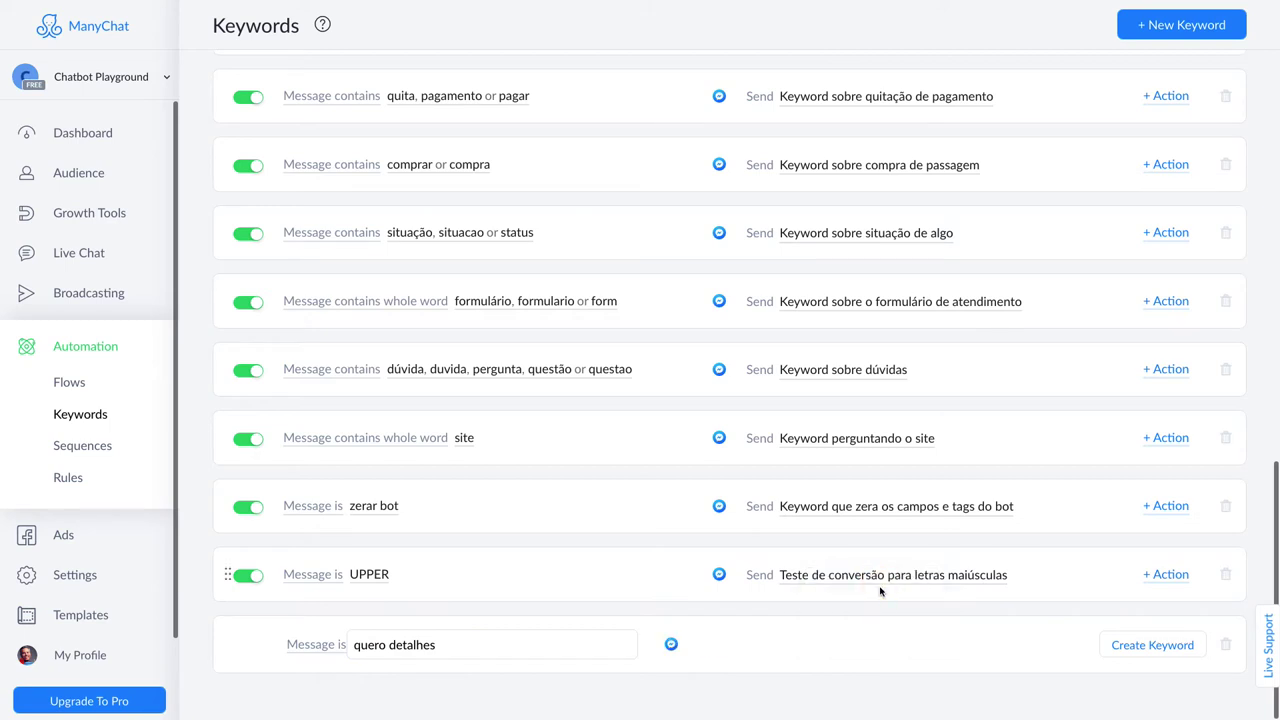
{"action": "left_click", "coordinate": [1124, 648]}
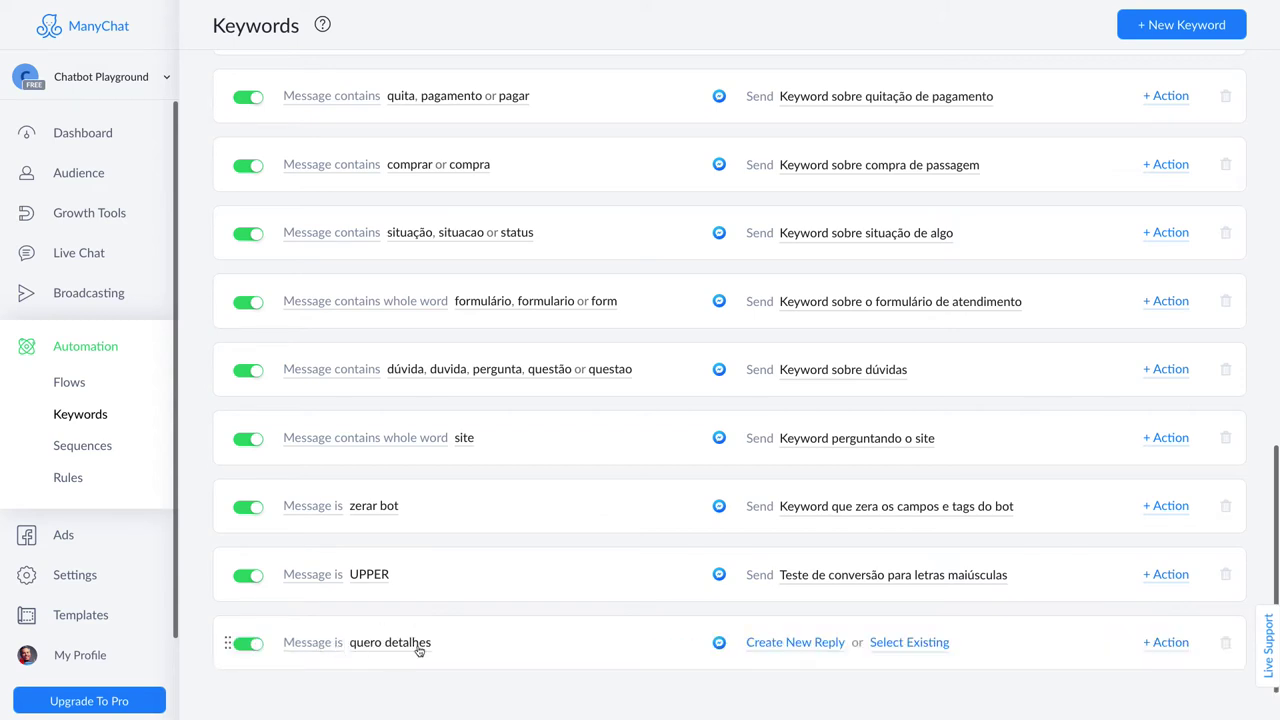
{"action": "left_click", "coordinate": [250, 647]}
Create a new reply for the "quero detalhes" keyword with the message text "resto do seu fluxo".
{"action": "left_click", "coordinate": [799, 648]}
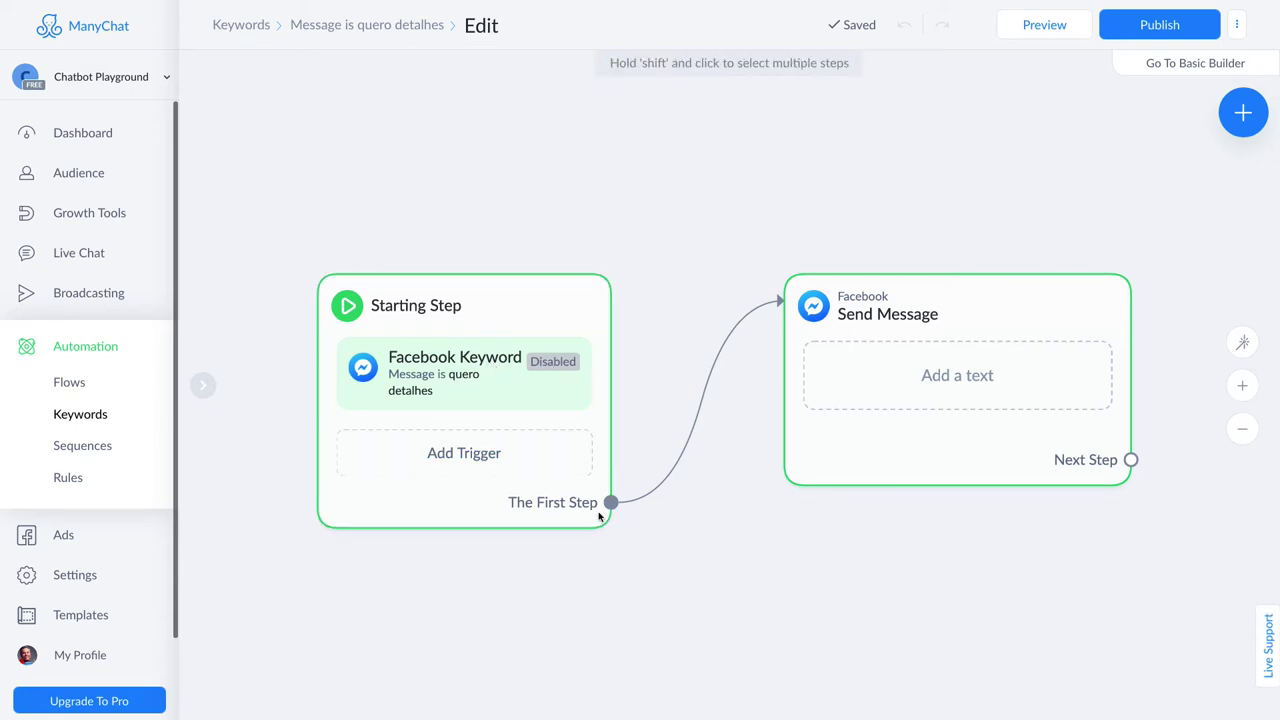
{"action": "left_click", "coordinate": [965, 378]}
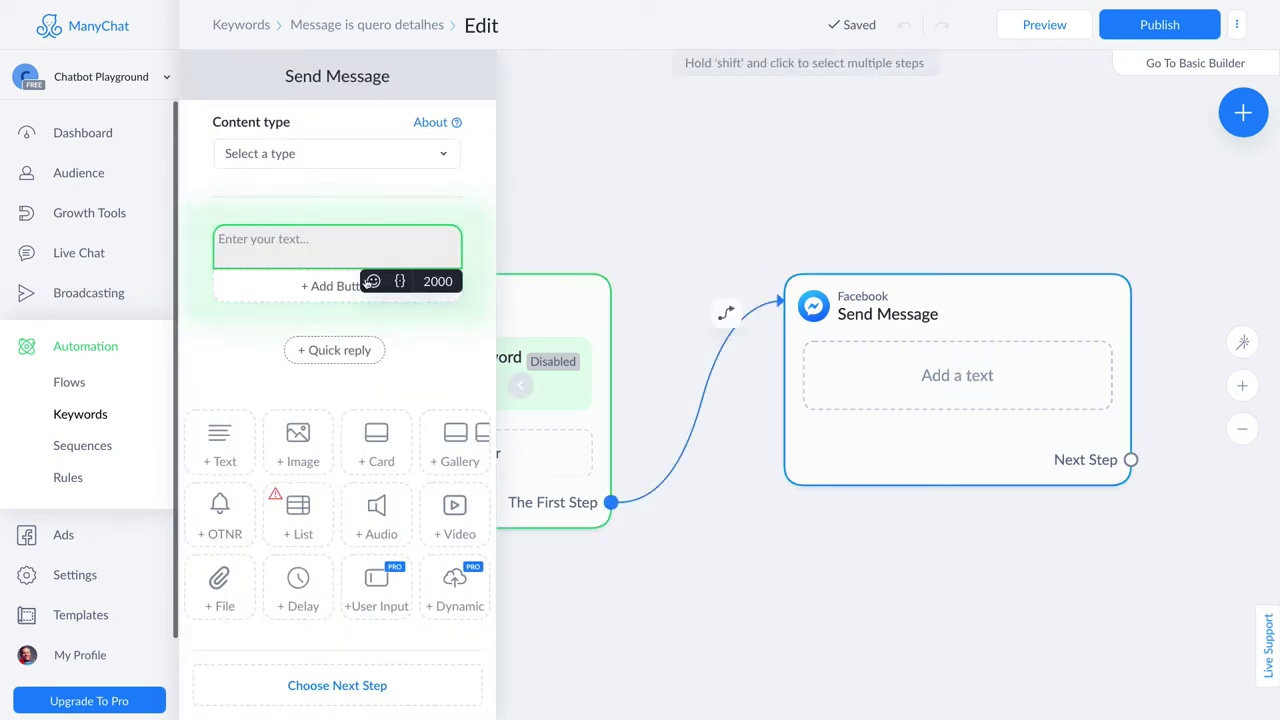
{"action": "type", "text": "re"}
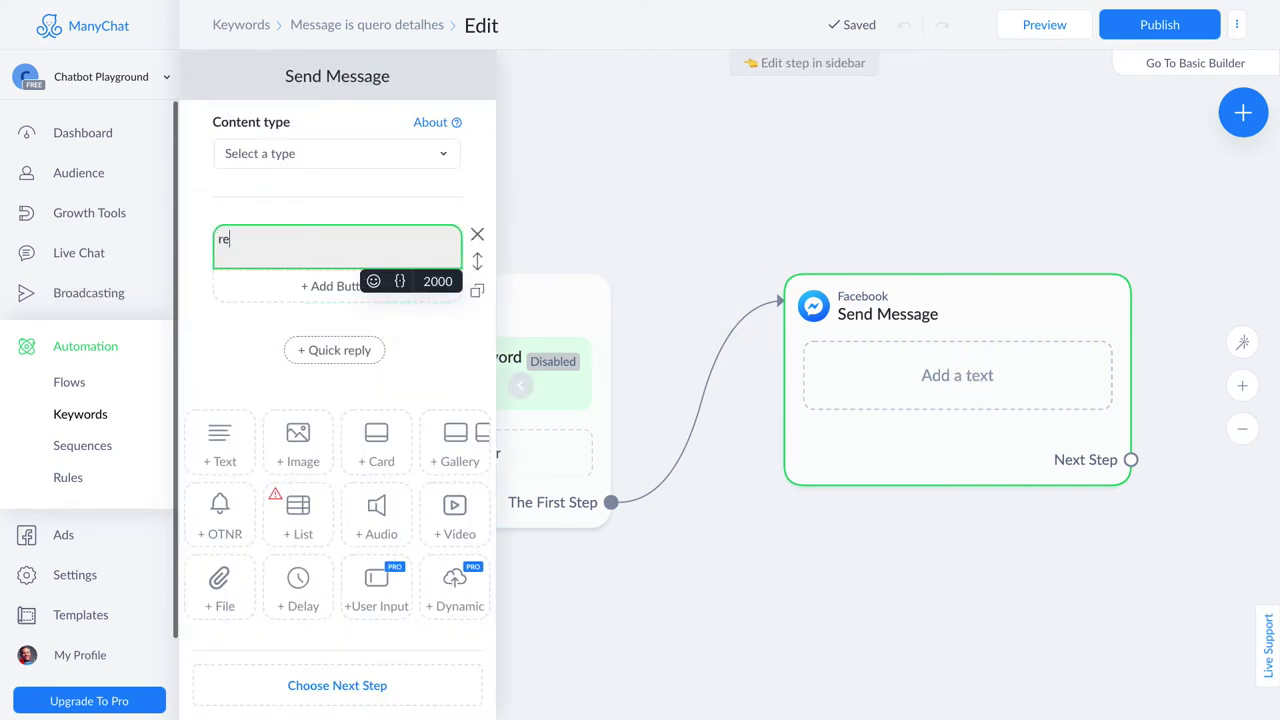
{"action": "type", "text": "sto do seu fluxo"}
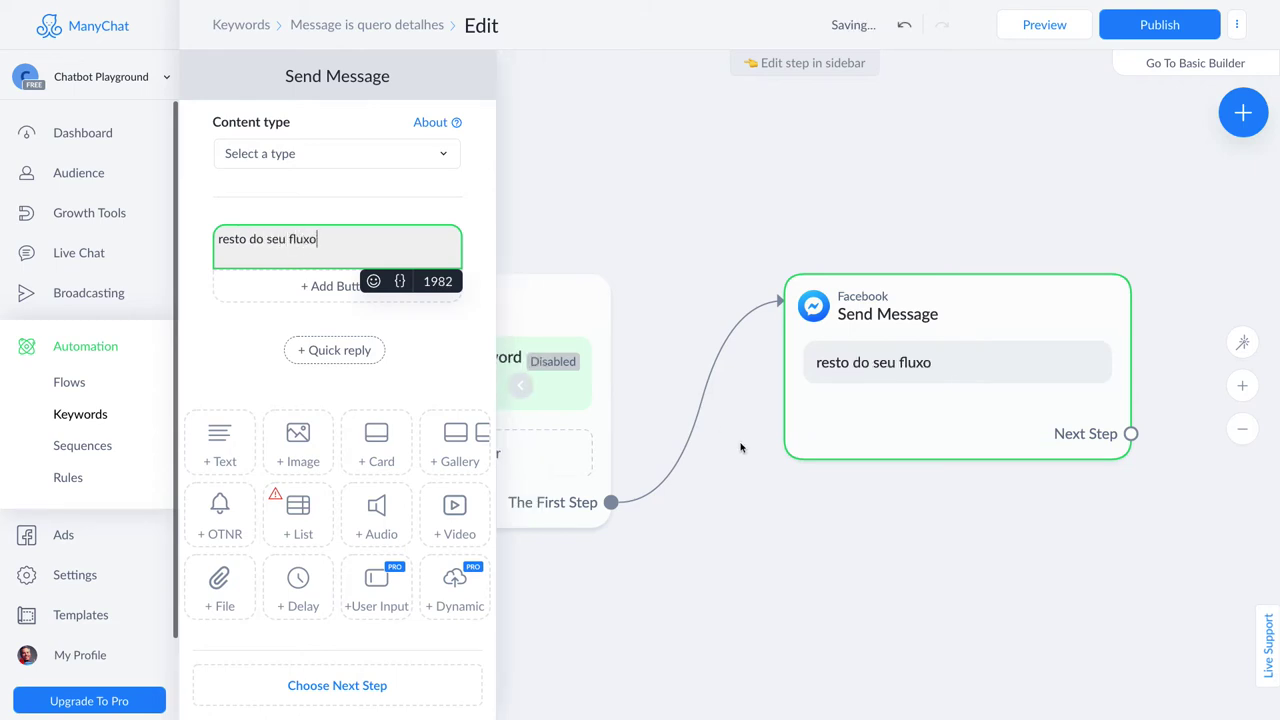
{"action": "left_click", "coordinate": [908, 513]}
{"action": "left_click_drag", "start_coordinate": [908, 510], "coordinate": [674, 477]}
Back in the keyword reply, replace the message text with "Legal..." and "Aqui o link para acessar:", separated by a blank line.
{"action": "mouse_move", "coordinate": [706, 352]}
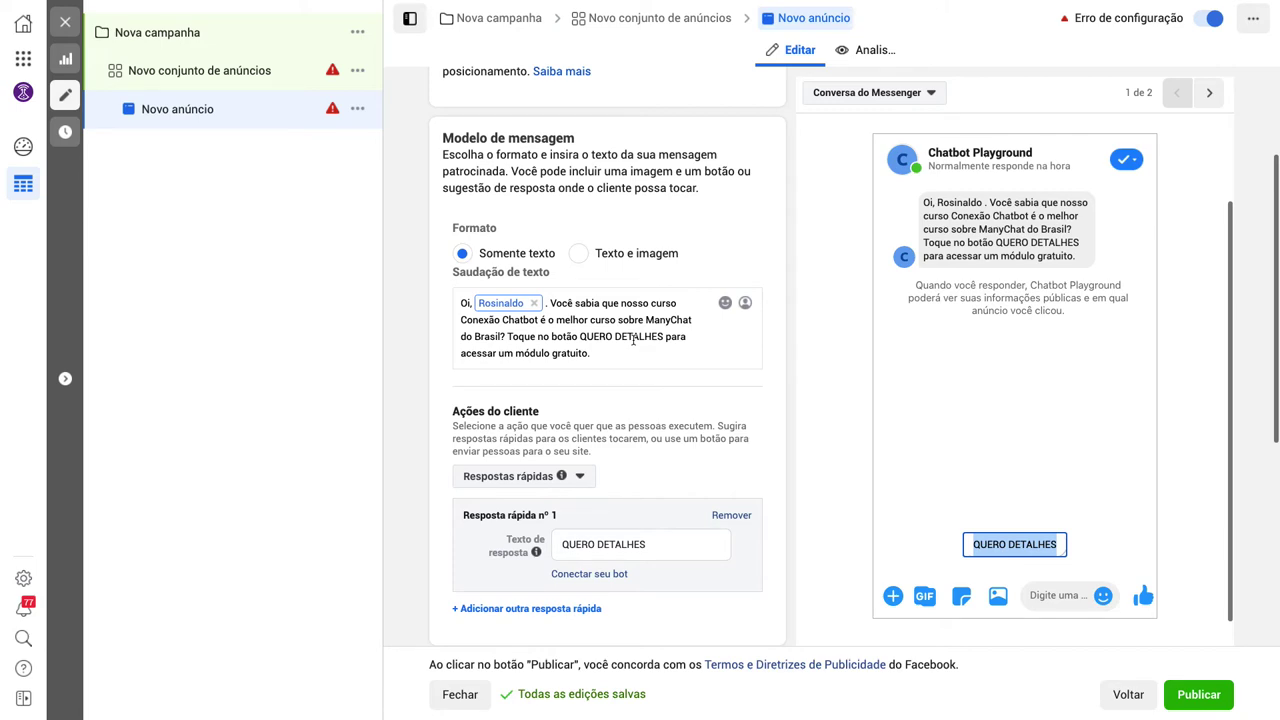
{"action": "key", "text": "ctrl+Tab"}
{"action": "left_click", "coordinate": [732, 337]}
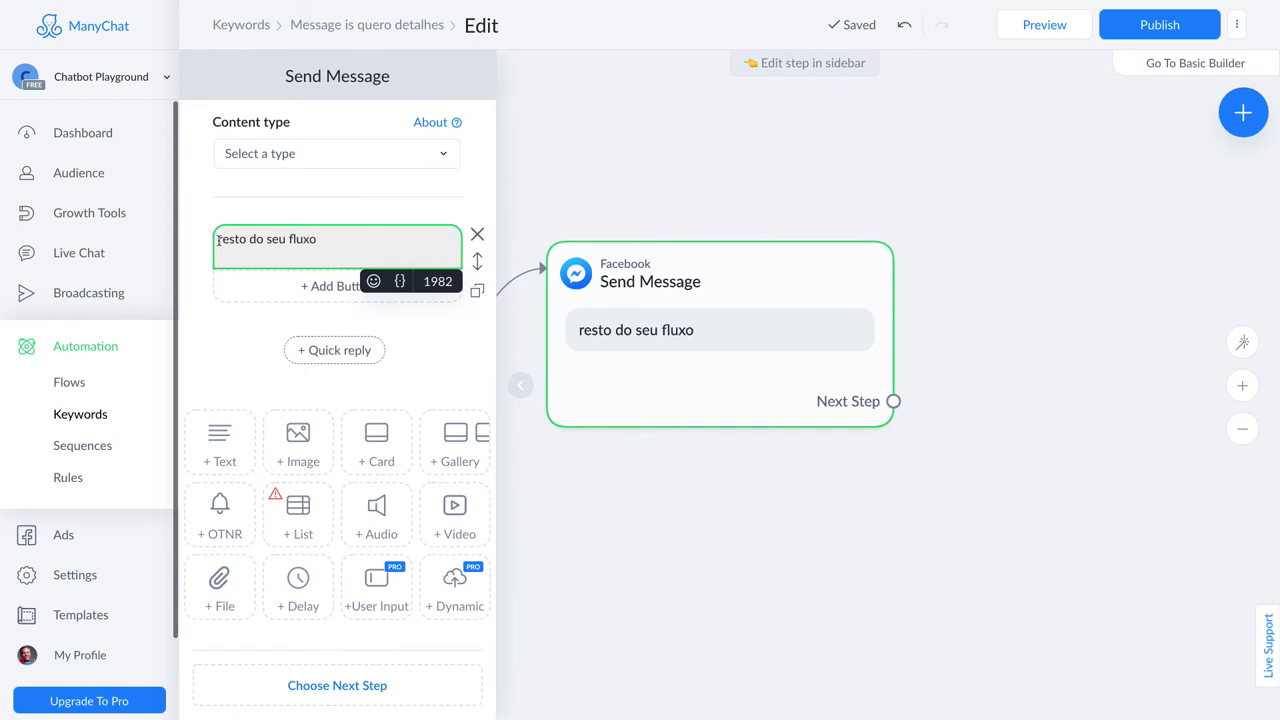
{"action": "left_click_drag", "start_coordinate": [217, 239], "coordinate": [329, 234]}
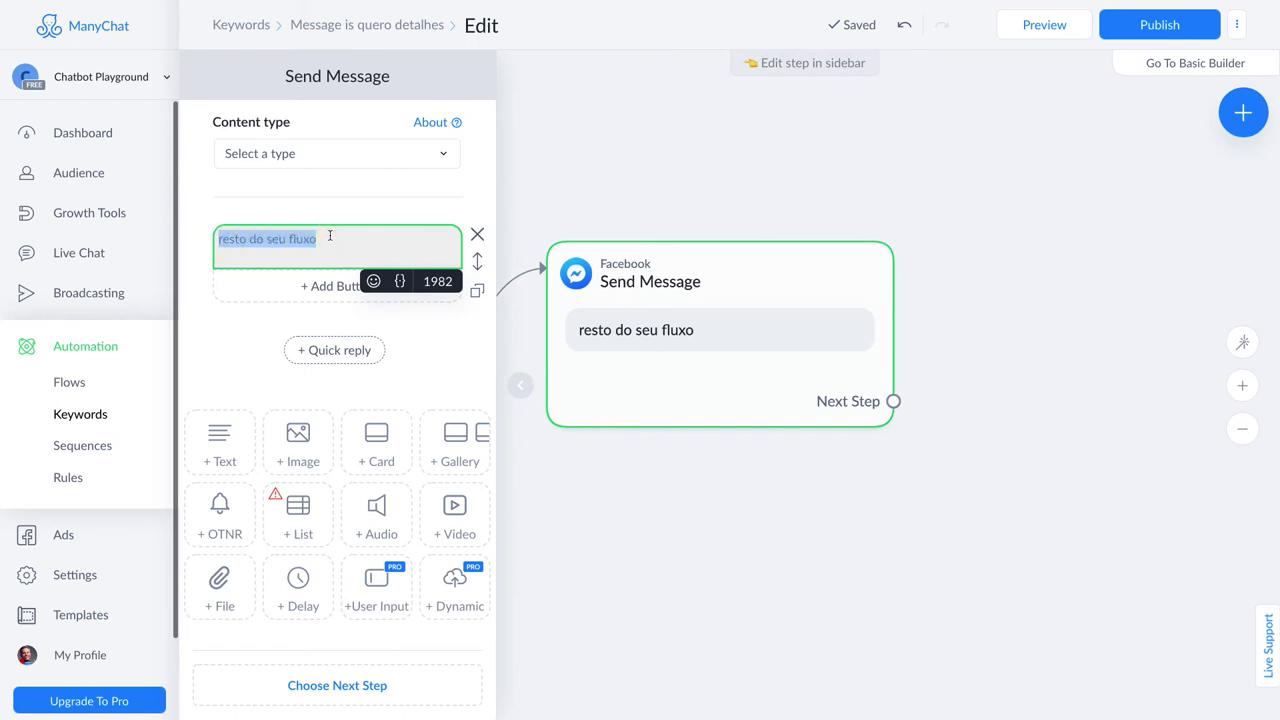
{"action": "type", "text": "Legal"}
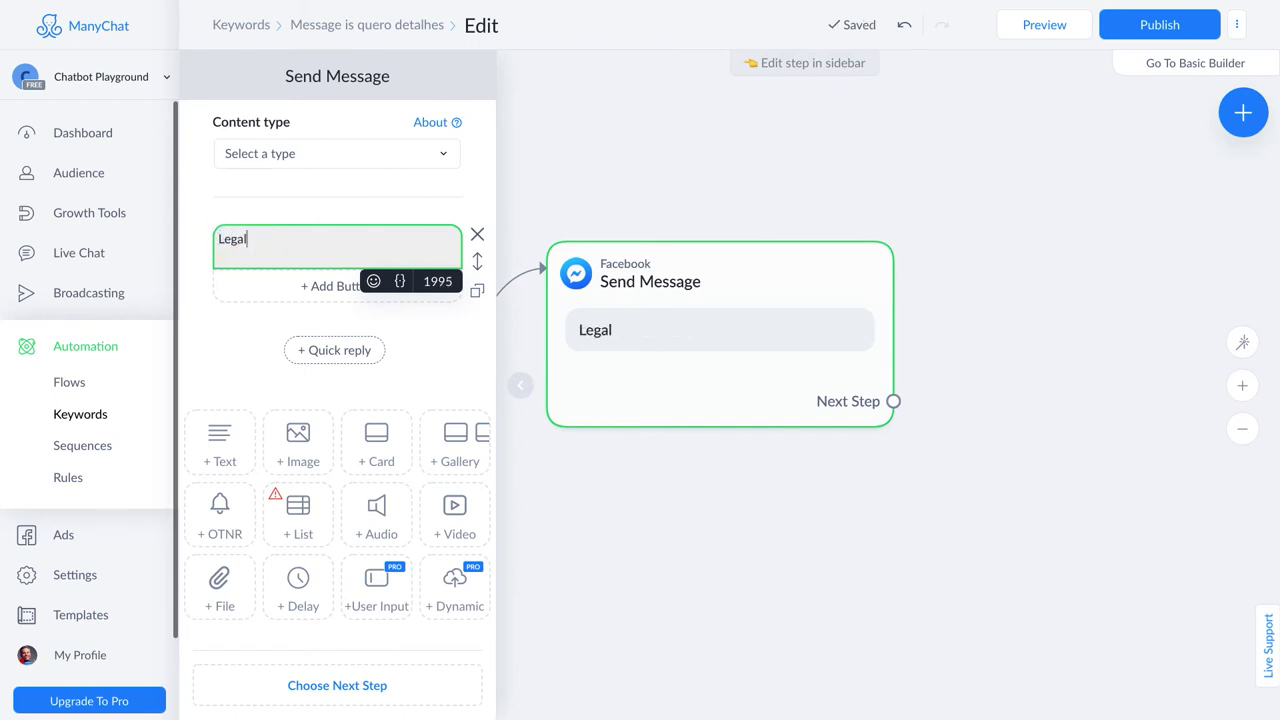
{"action": "type", "text": "..."}
{"action": "key", "text": "Return"}
{"action": "key", "text": "Return"}
{"action": "type", "text": "Aqui o "}
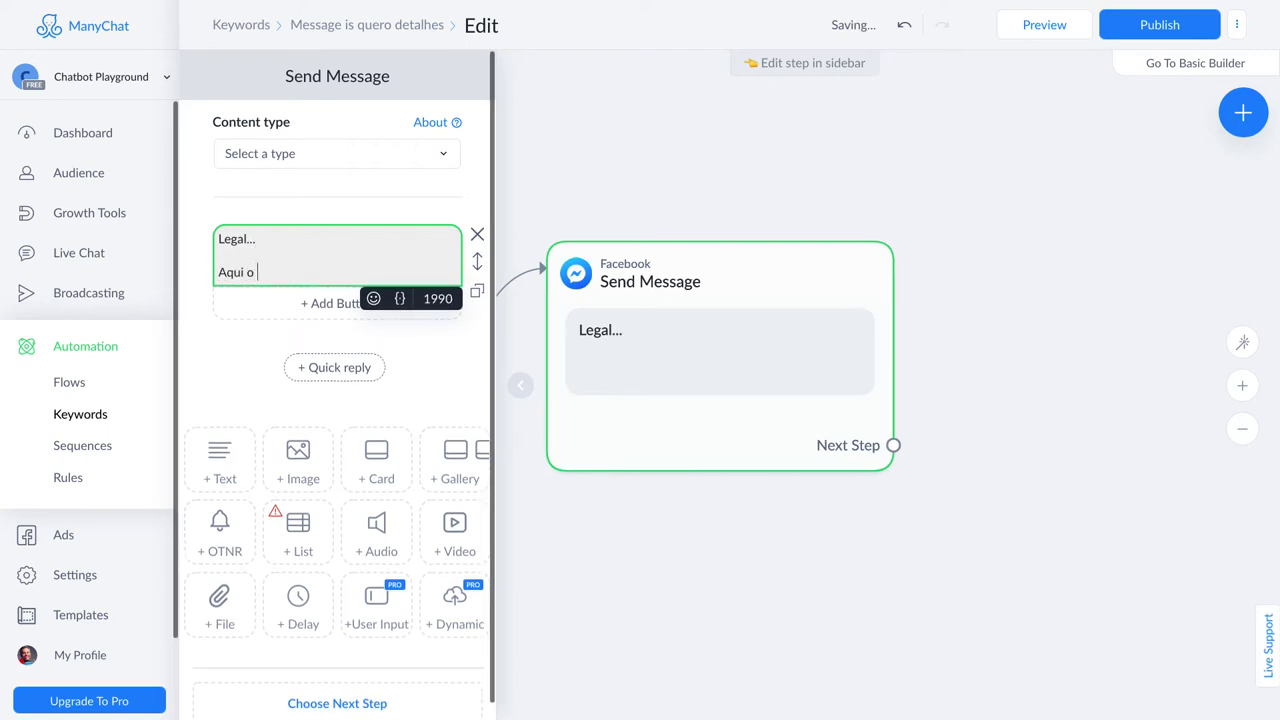
{"action": "type", "text": "link para acessaa"}
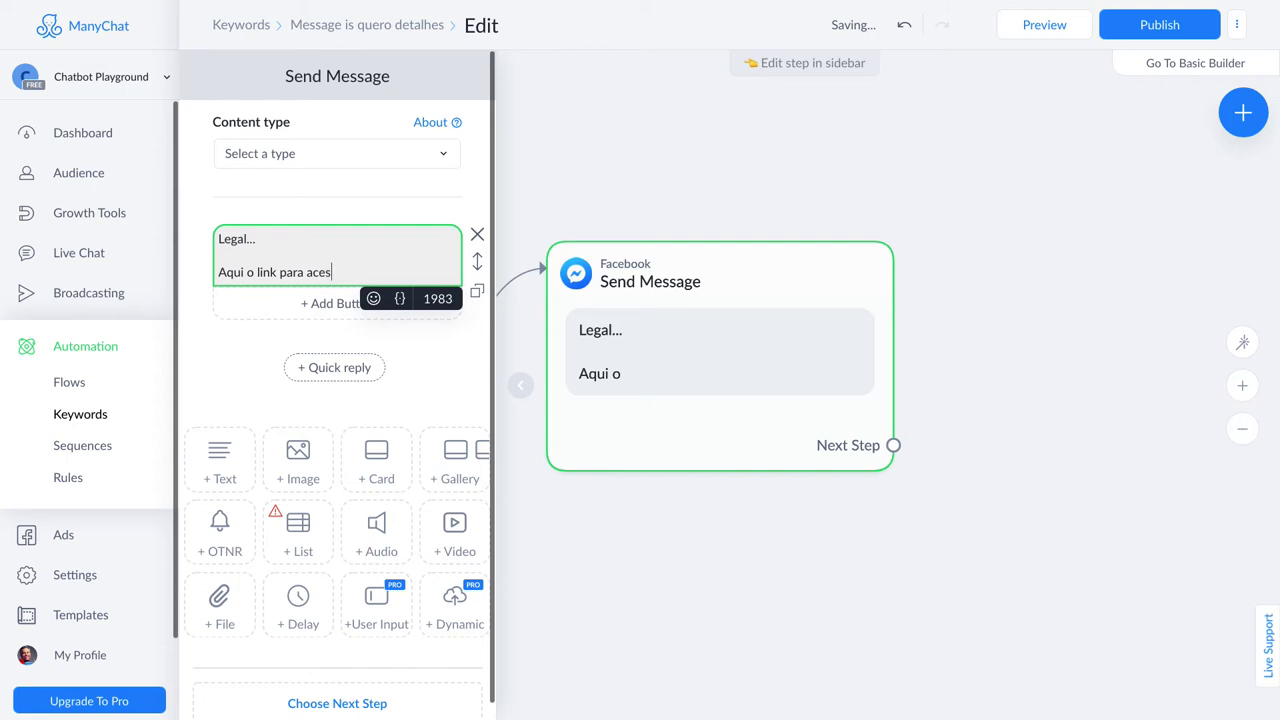
{"action": "key", "text": "BackSpace"}
{"action": "type", "text": "r:"}
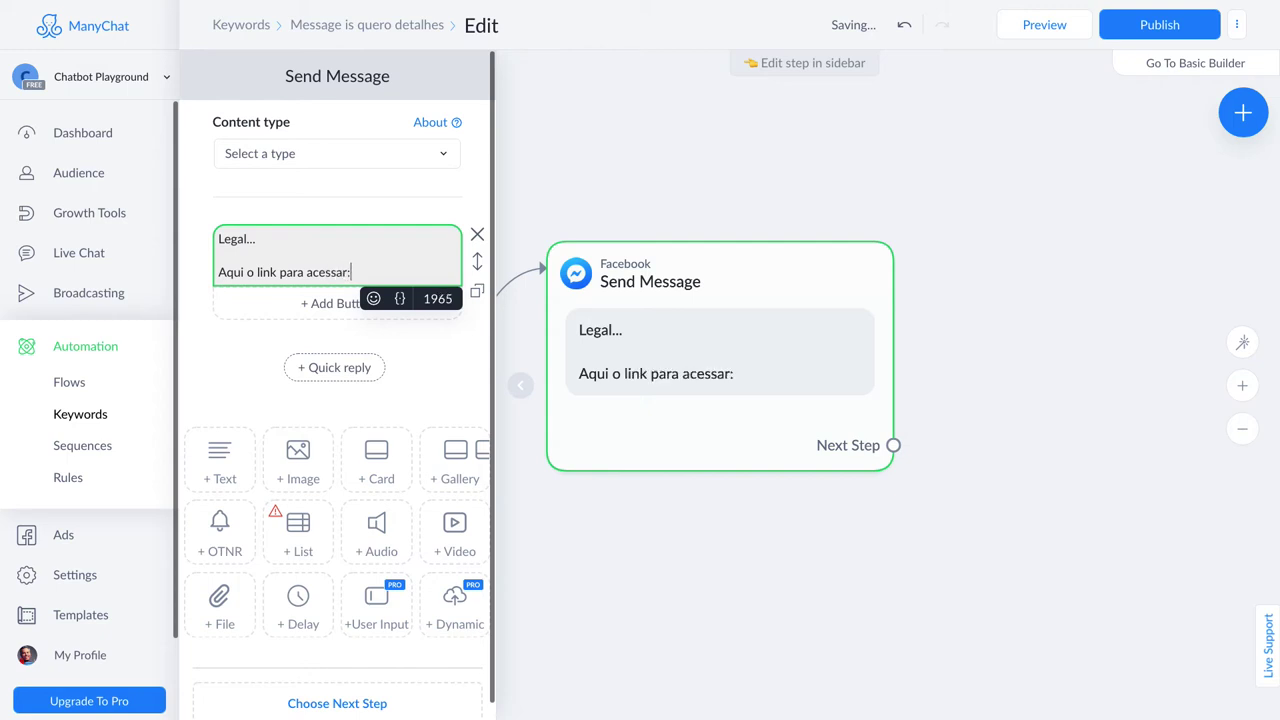
{"action": "key", "text": "Return"}
{"action": "key", "text": "Return"}
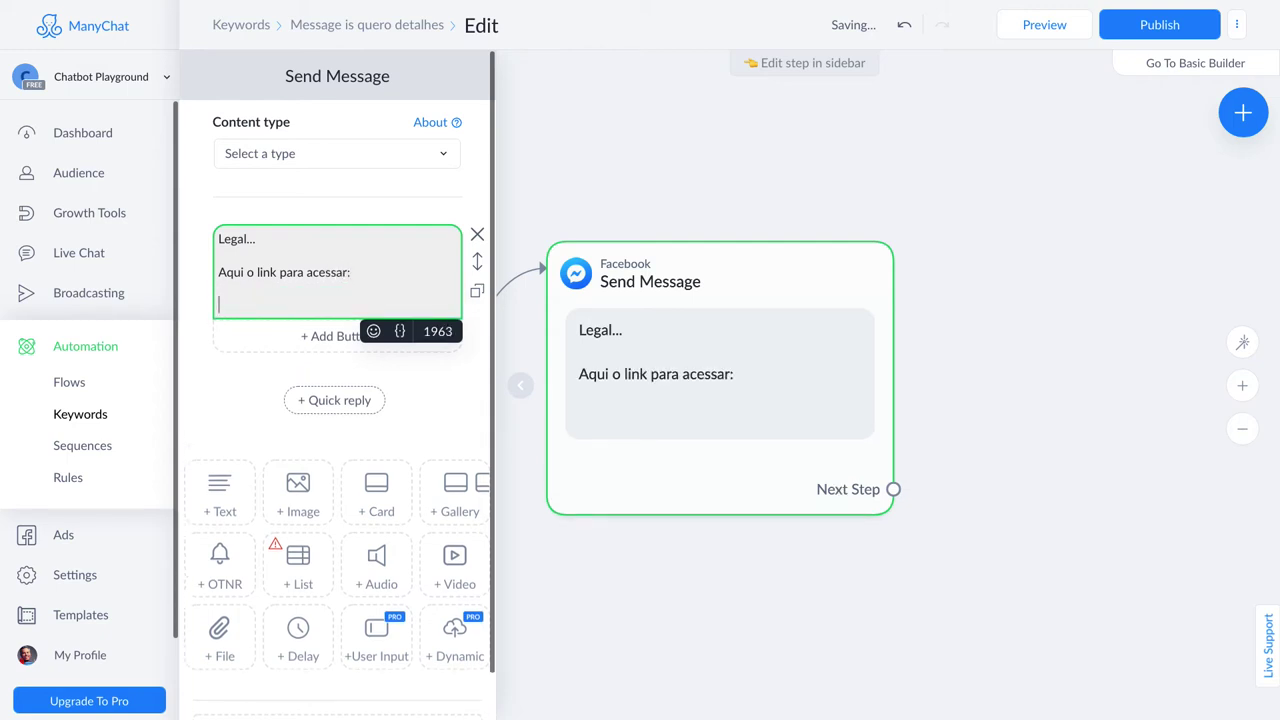
Add a button titled "MÓDULO GRATUITO" to the message with the Open website action, leaving its website address empty.
{"action": "left_click", "coordinate": [299, 335]}
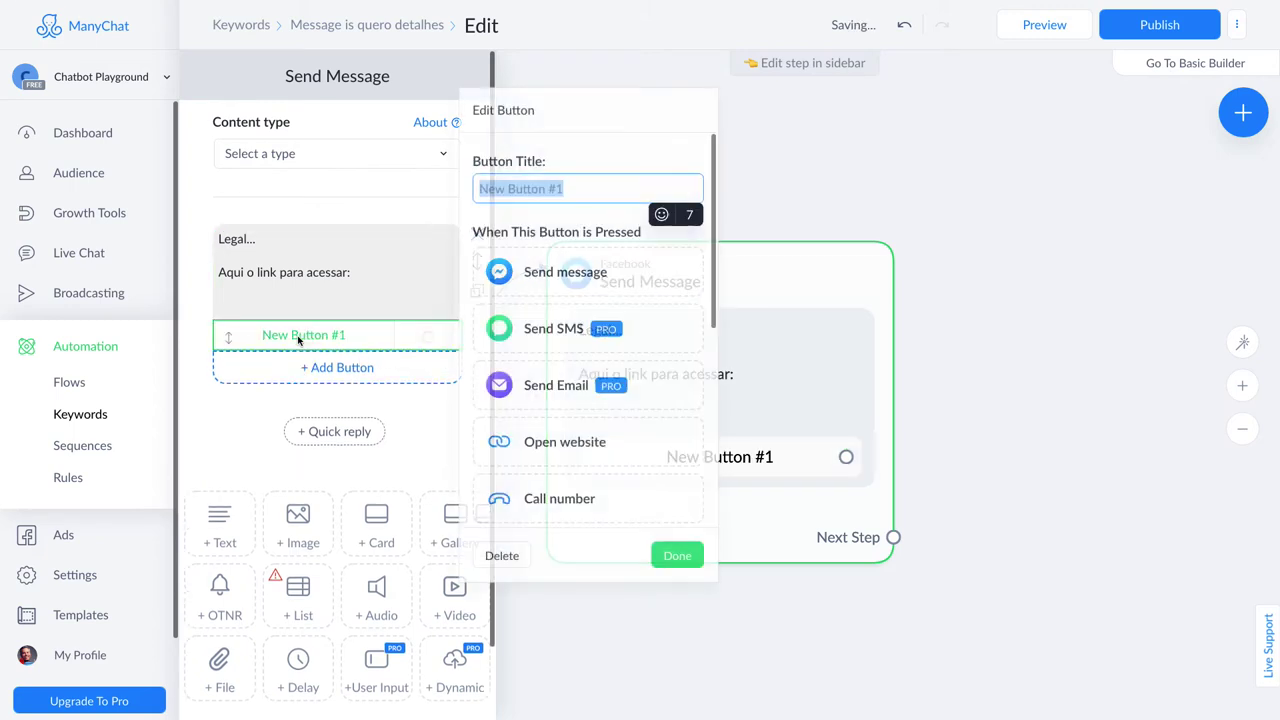
{"action": "left_click", "coordinate": [570, 437]}
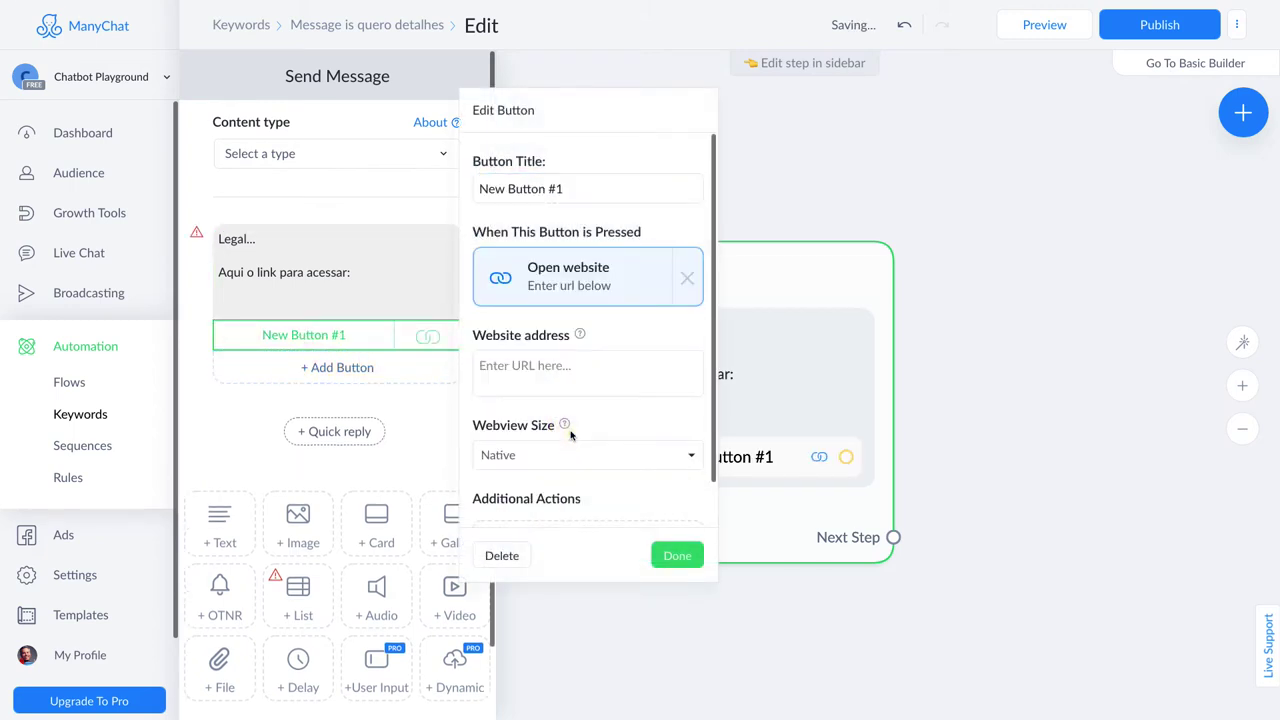
{"action": "triple_click", "coordinate": [528, 189]}
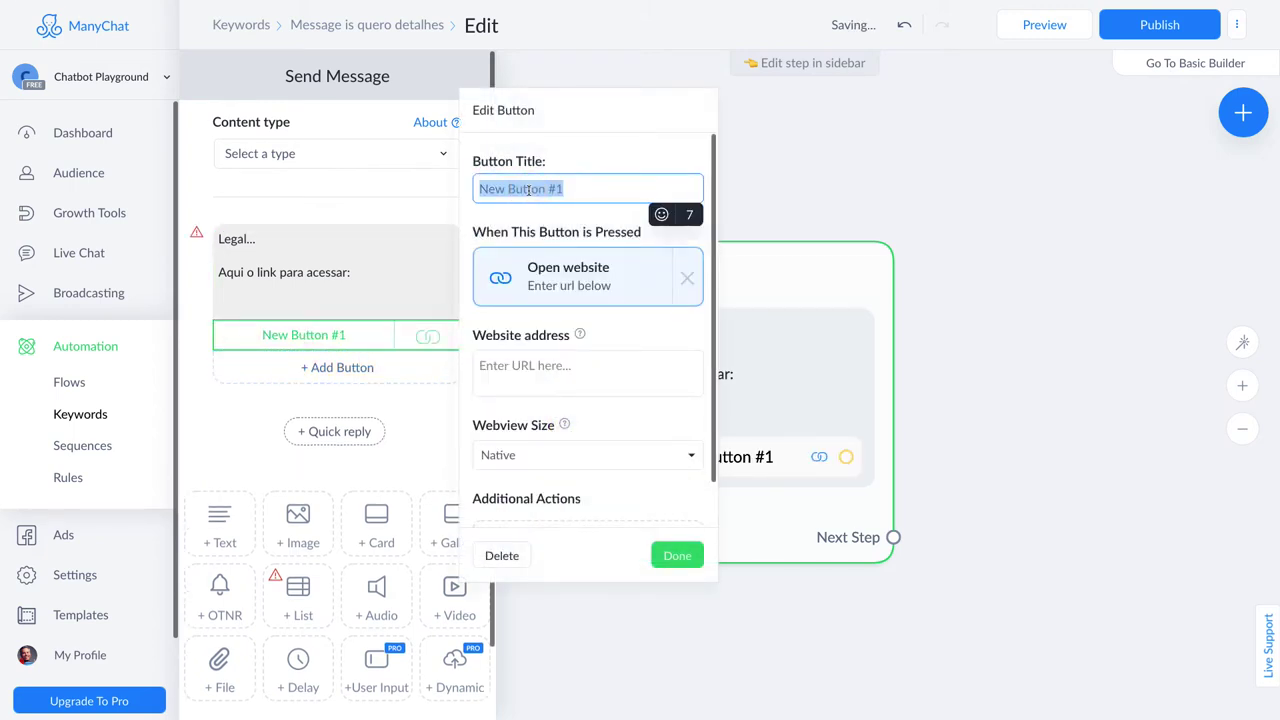
{"action": "type", "text": "MÓDYLO"}
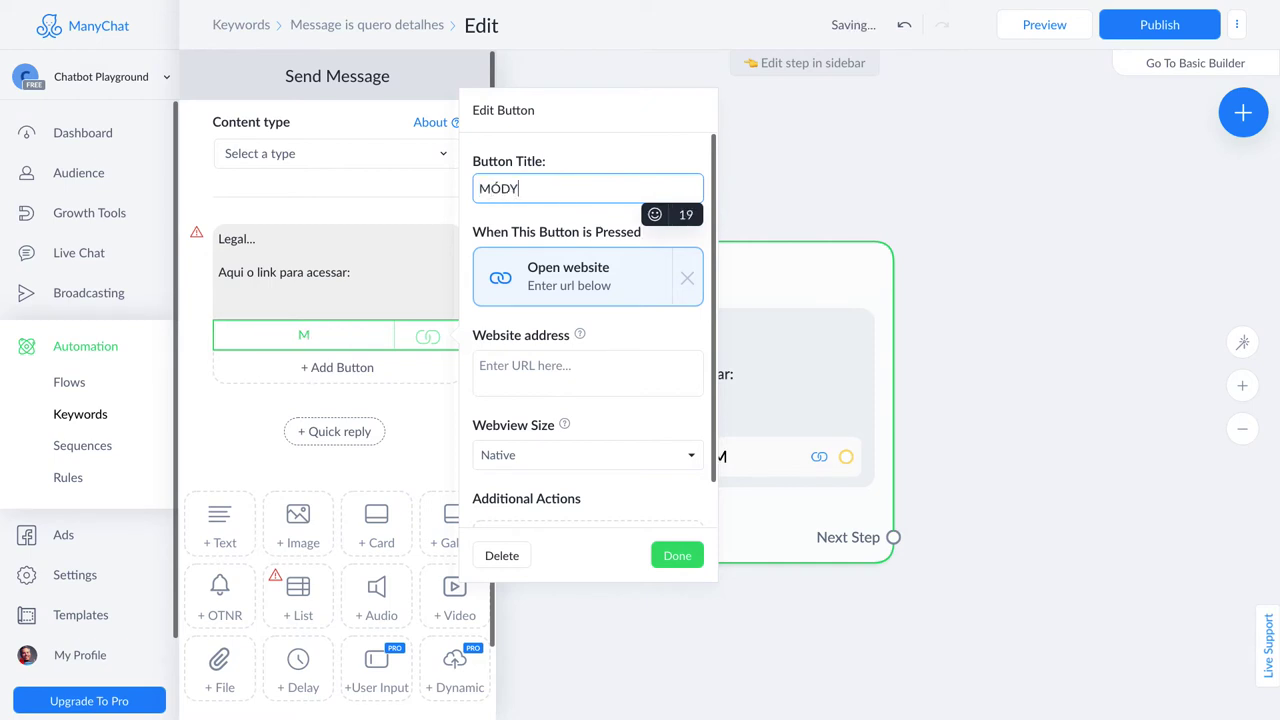
{"action": "key", "text": "BackSpace"}
{"action": "key", "text": "BackSpace"}
{"action": "key", "text": "BackSpace"}
{"action": "type", "text": "ULO GRATUITO"}
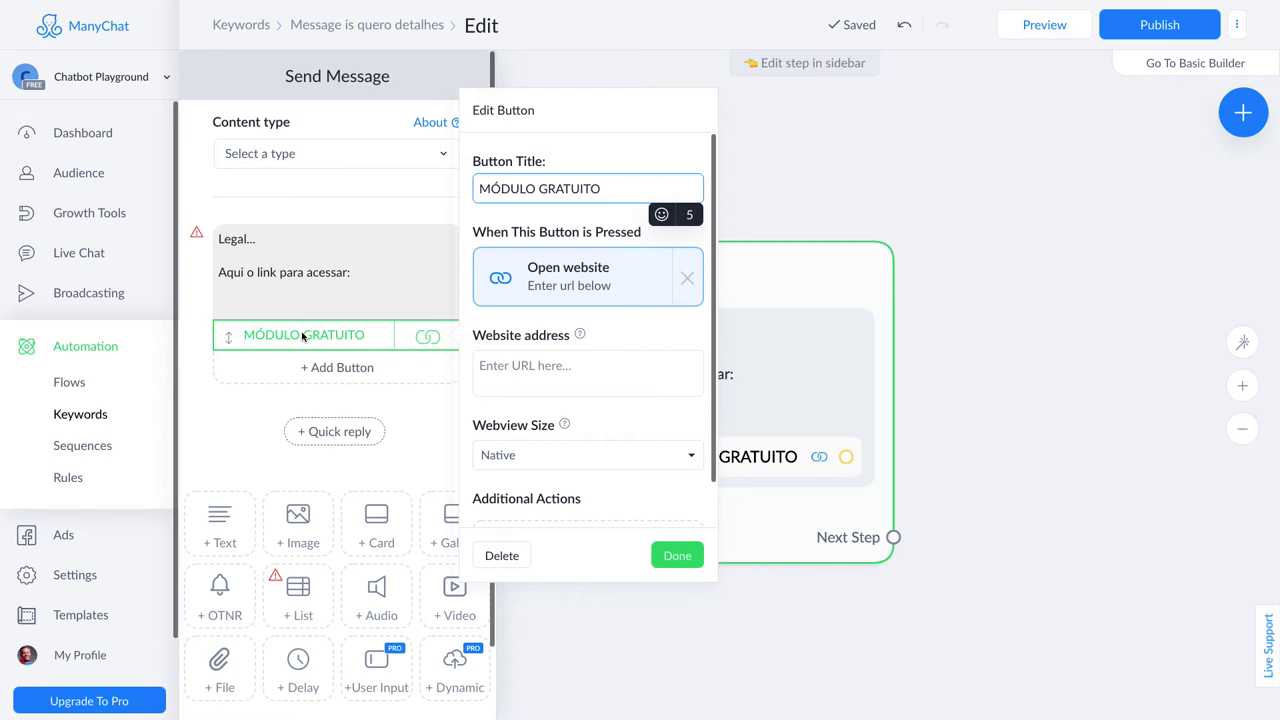
{"action": "left_click", "coordinate": [677, 557]}
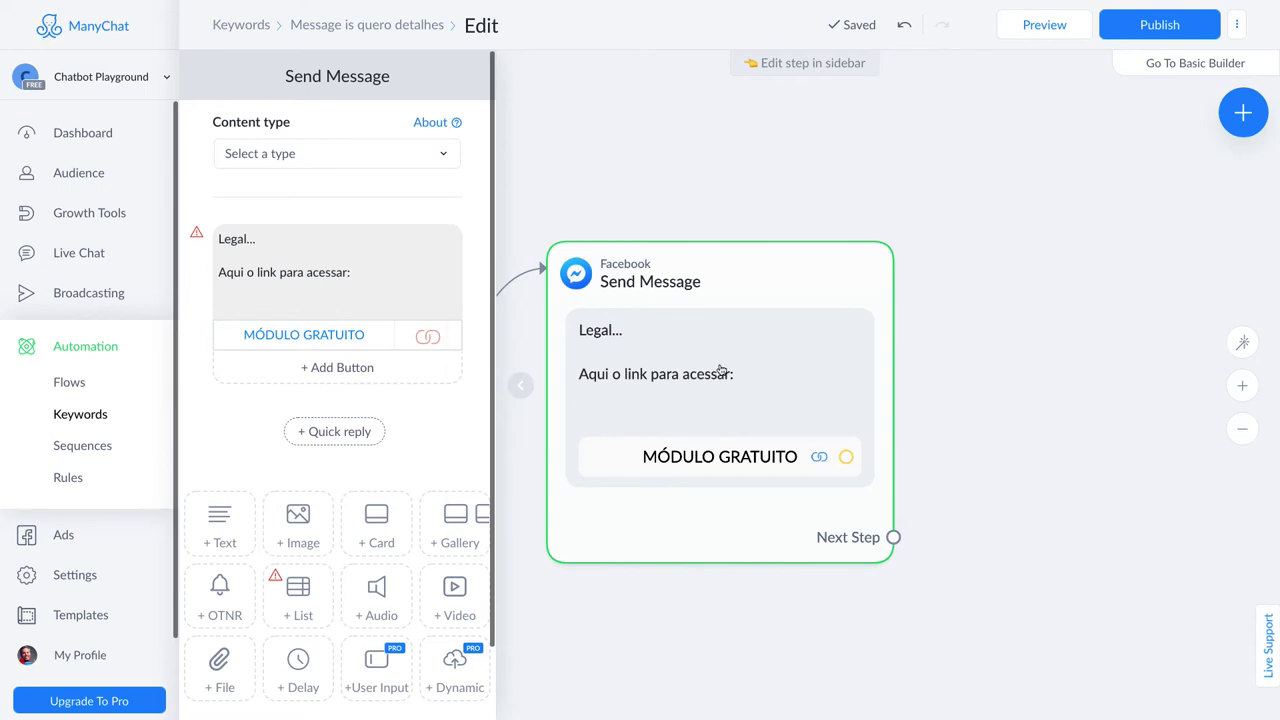
{"action": "left_click", "coordinate": [1000, 423]}
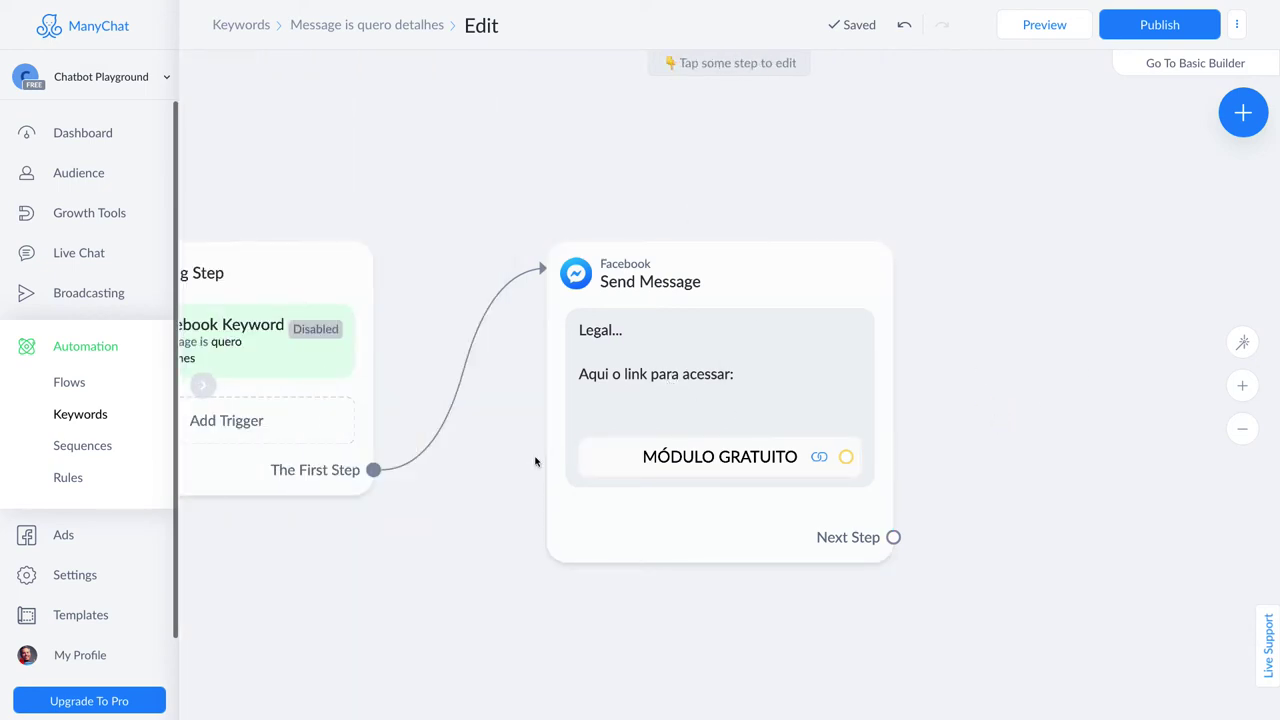
Back in the Facebook ad, examine the message template's customer action types (Botões and Respostas rápidas) and the QUERO DETALHES quick reply.
{"action": "key", "text": "ctrl+Tab"}
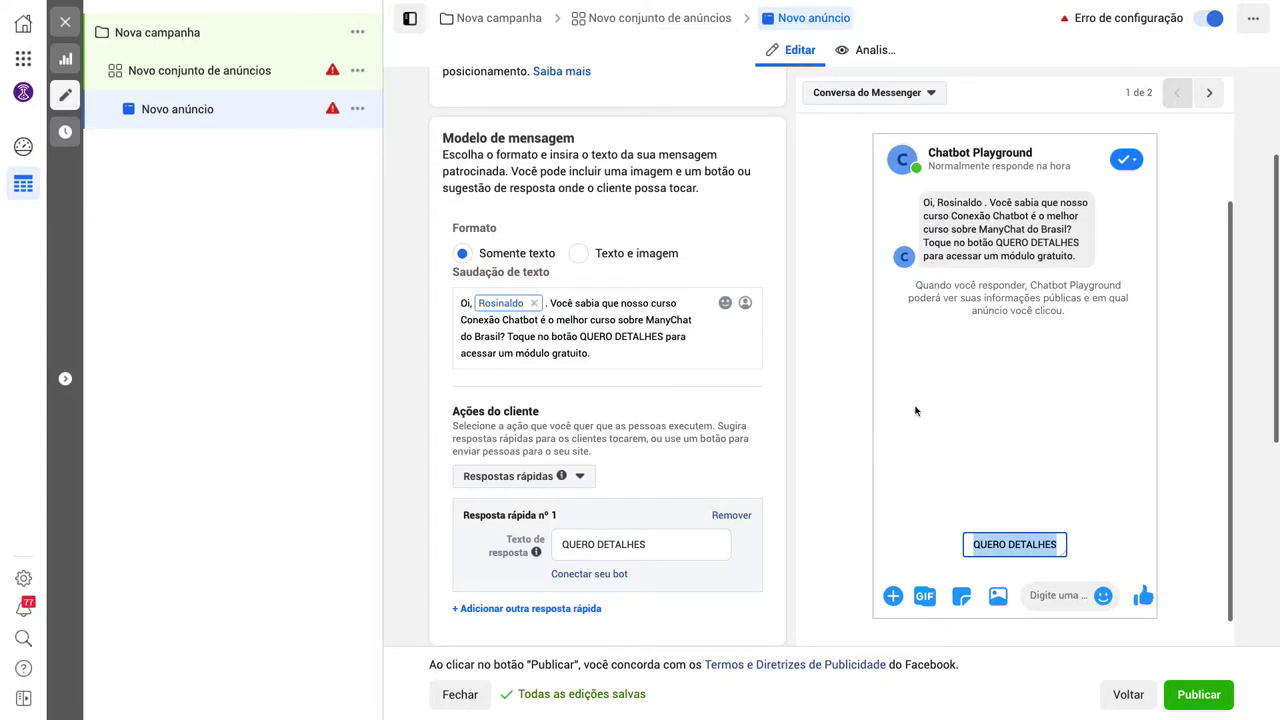
{"action": "left_click", "coordinate": [825, 447]}
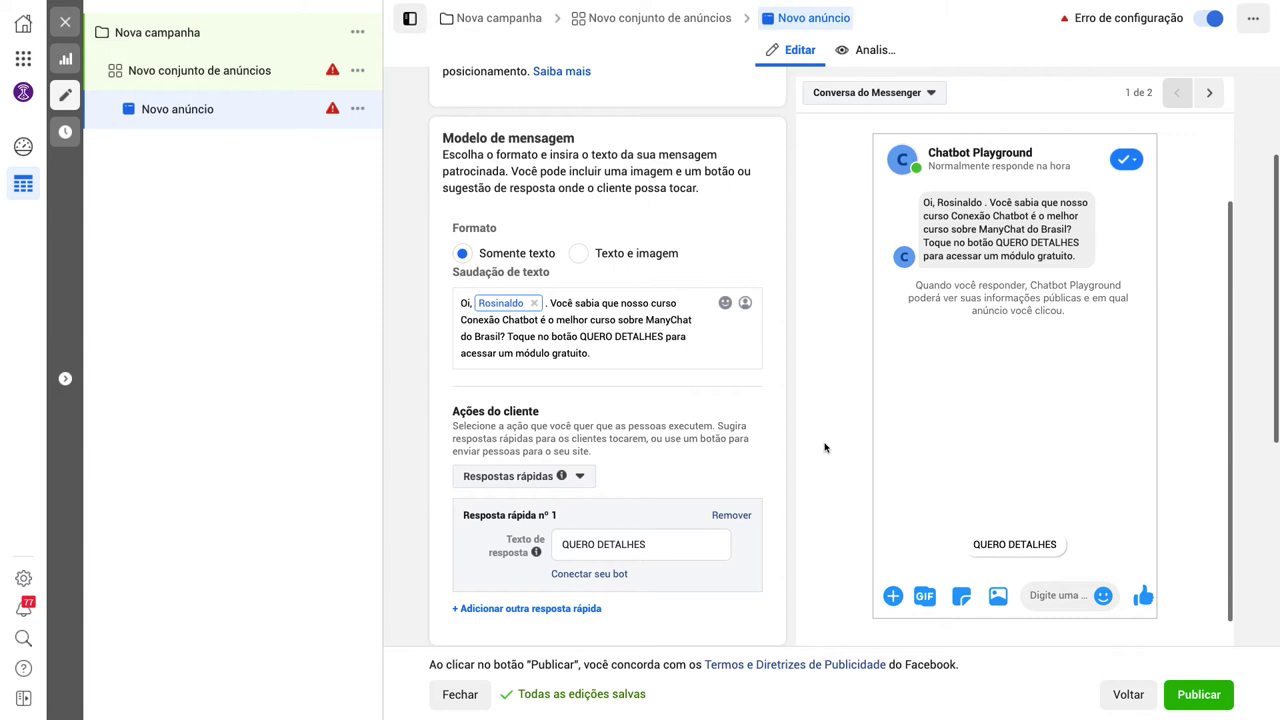
{"action": "left_click", "coordinate": [580, 478]}
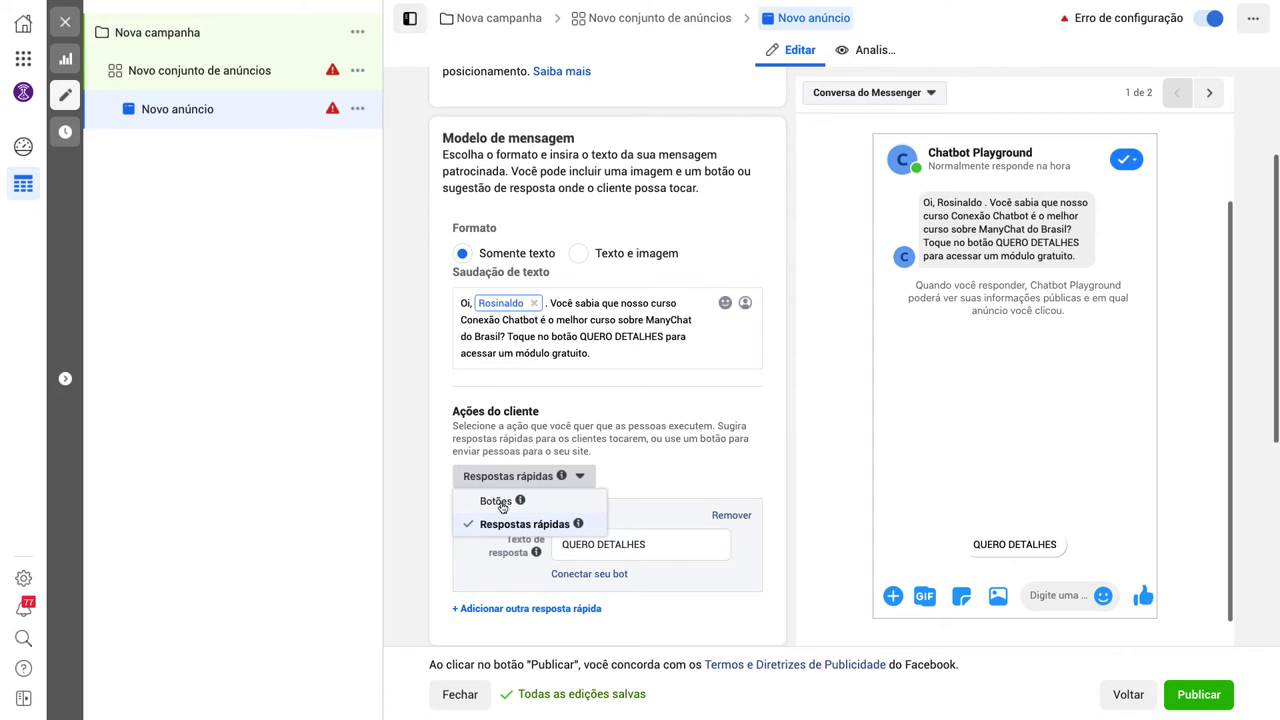
{"action": "left_click", "coordinate": [673, 455]}
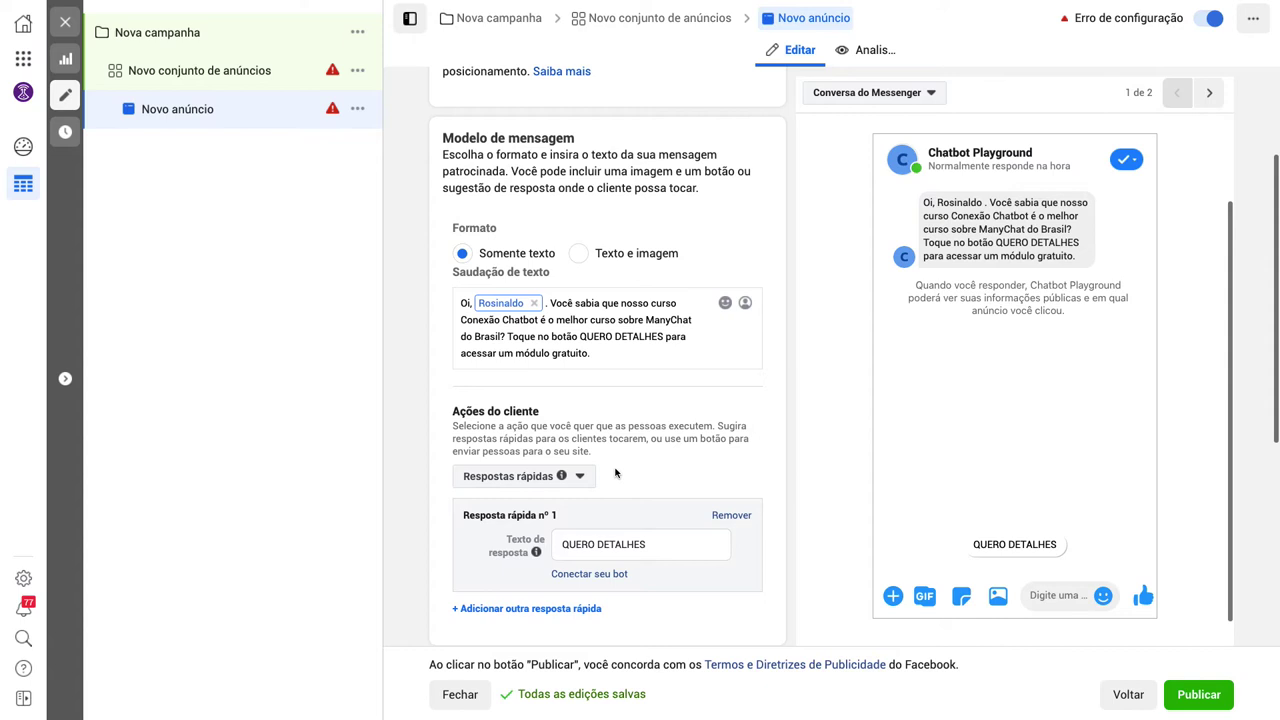
{"action": "left_click", "coordinate": [580, 477]}
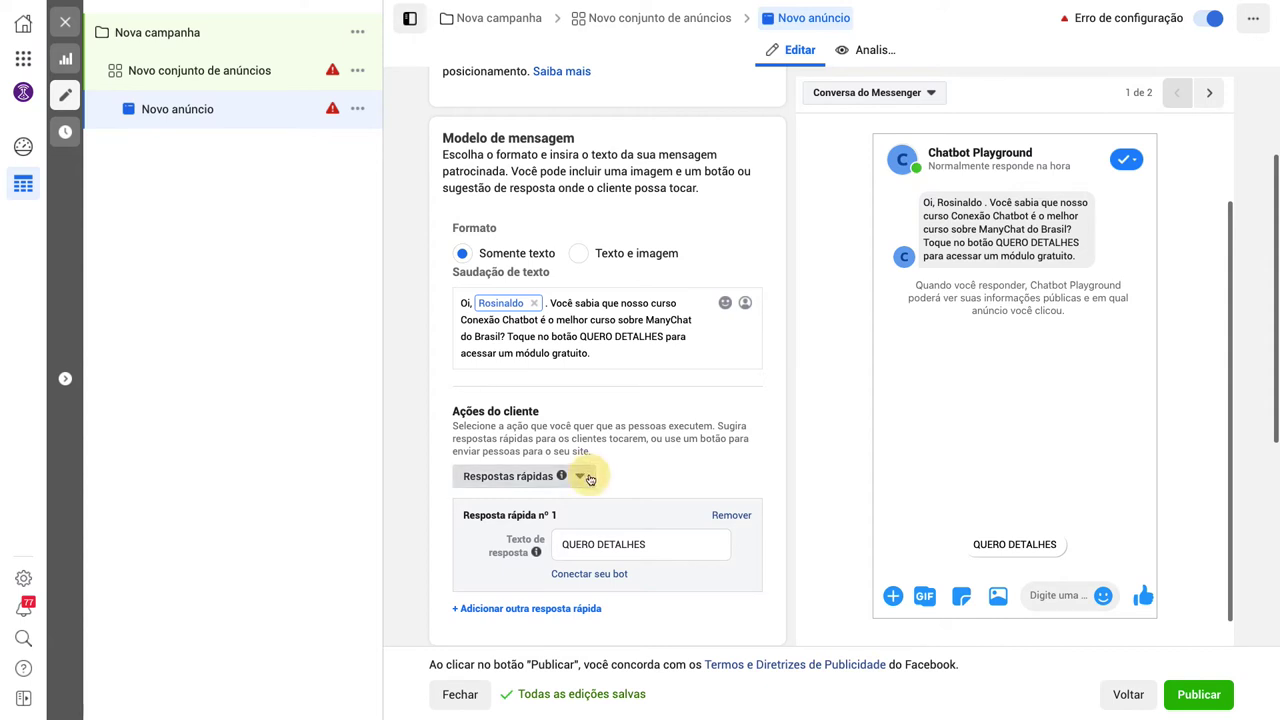
{"action": "left_click", "coordinate": [673, 450]}
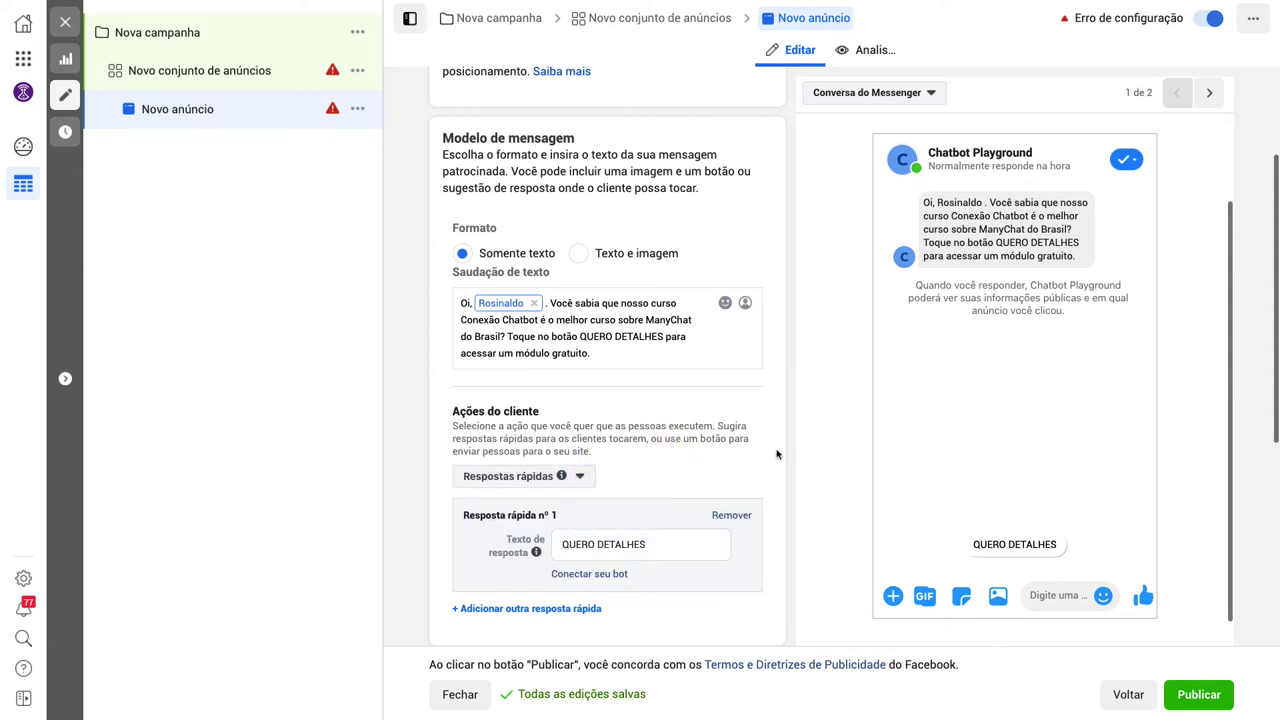
{"action": "scroll", "coordinate": [776, 454], "scroll_direction": "down", "scroll_amount": 1}
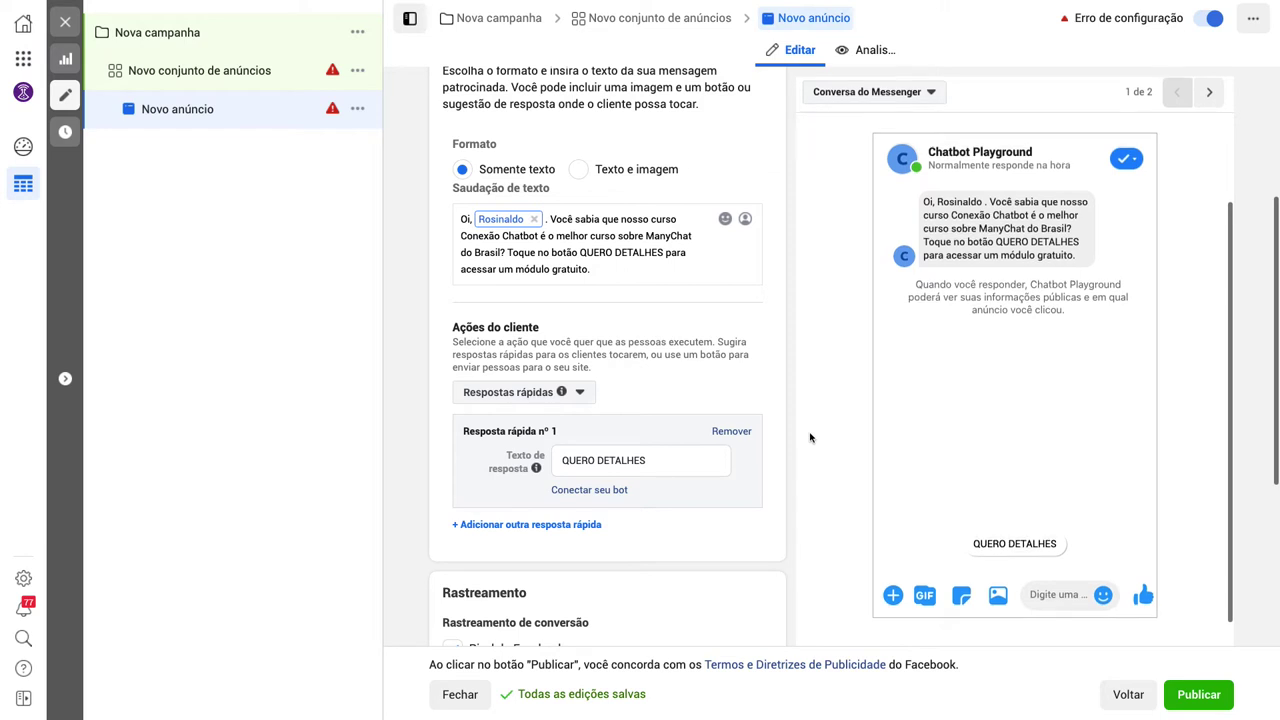
{"action": "scroll", "coordinate": [810, 437], "scroll_direction": "down", "scroll_amount": 1}
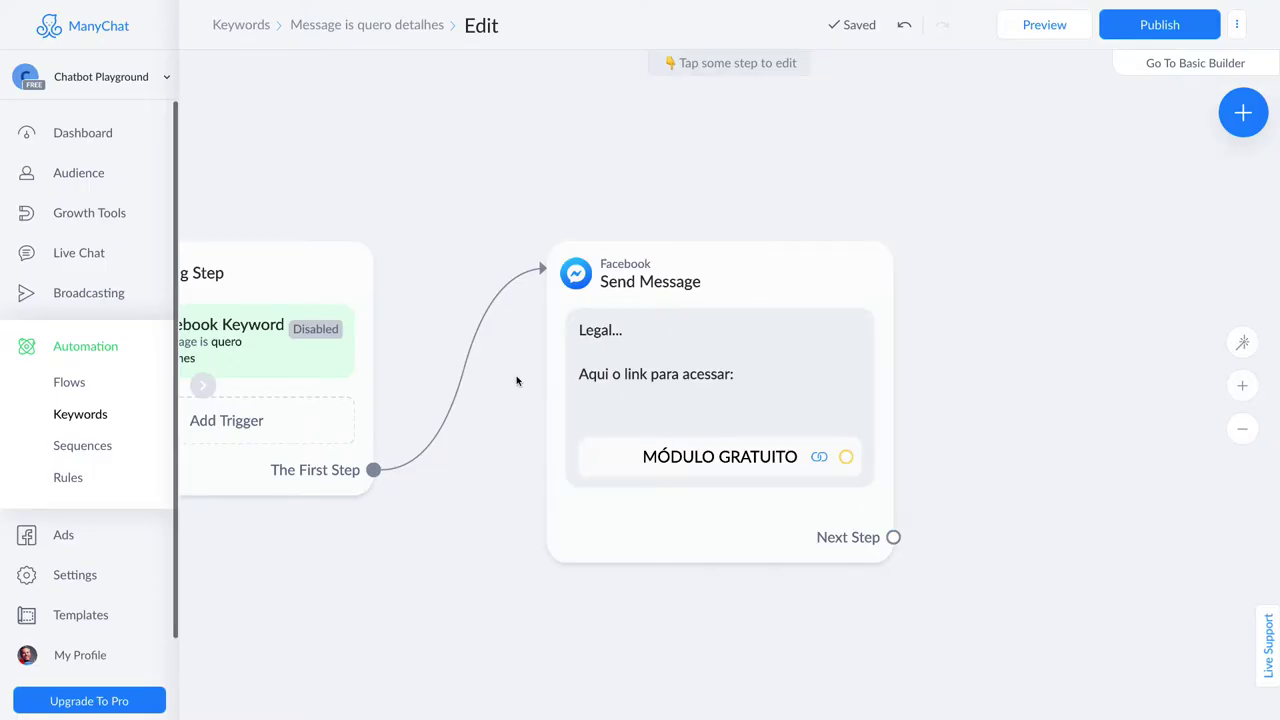
In the ManyChat keyword flow, add an Actions step as the next step after the Send Message block.
{"action": "left_click_drag", "start_coordinate": [417, 513], "coordinate": [551, 517]}
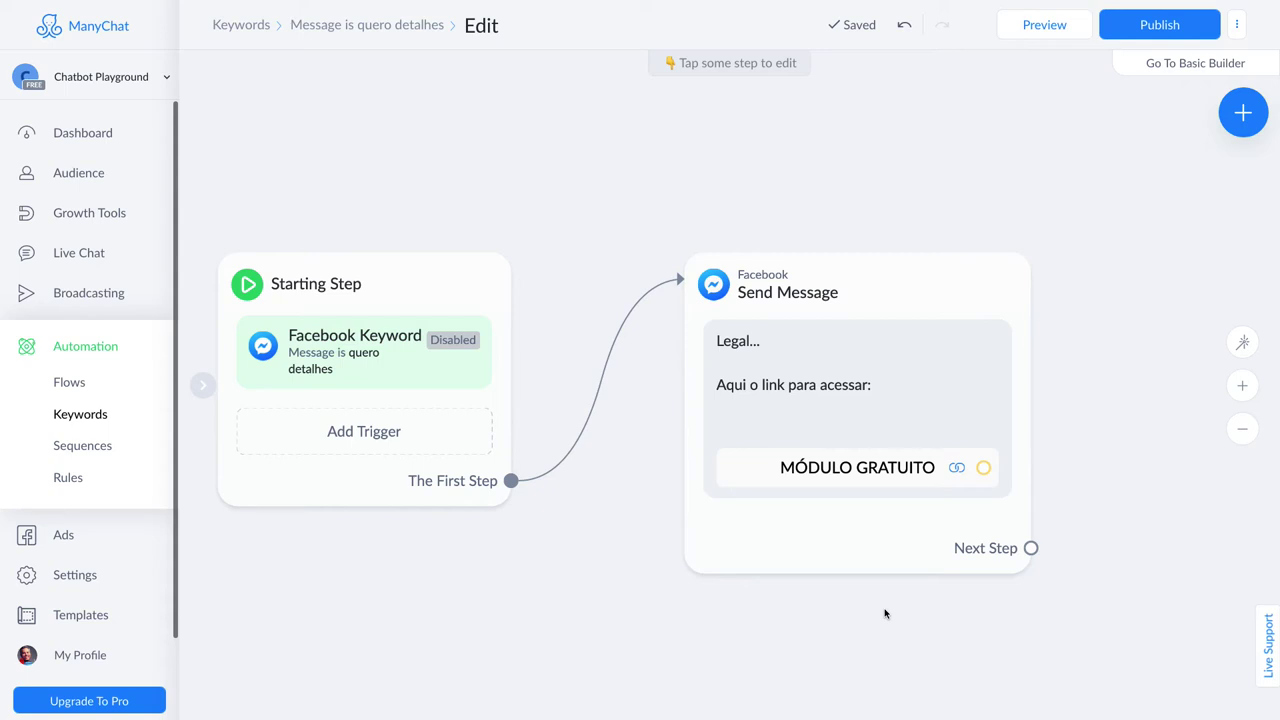
{"action": "mouse_move", "coordinate": [865, 462]}
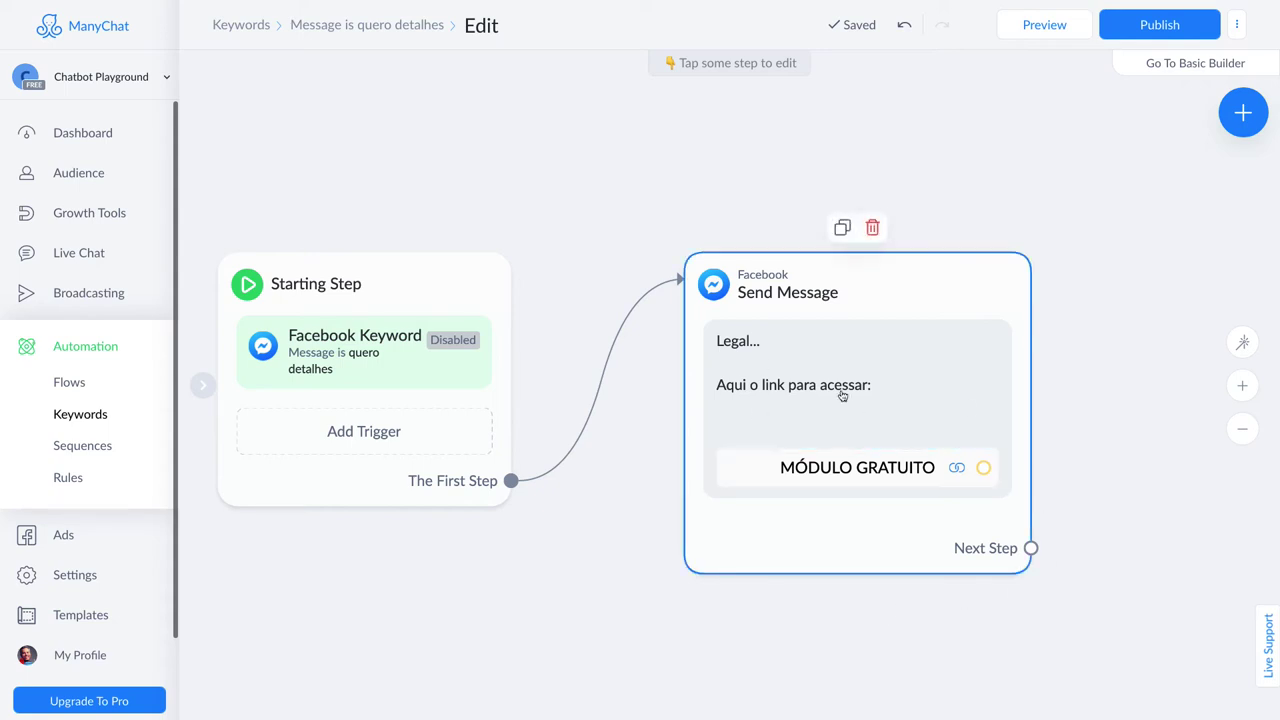
{"action": "left_click", "coordinate": [1031, 548]}
{"action": "left_click", "coordinate": [1099, 334]}
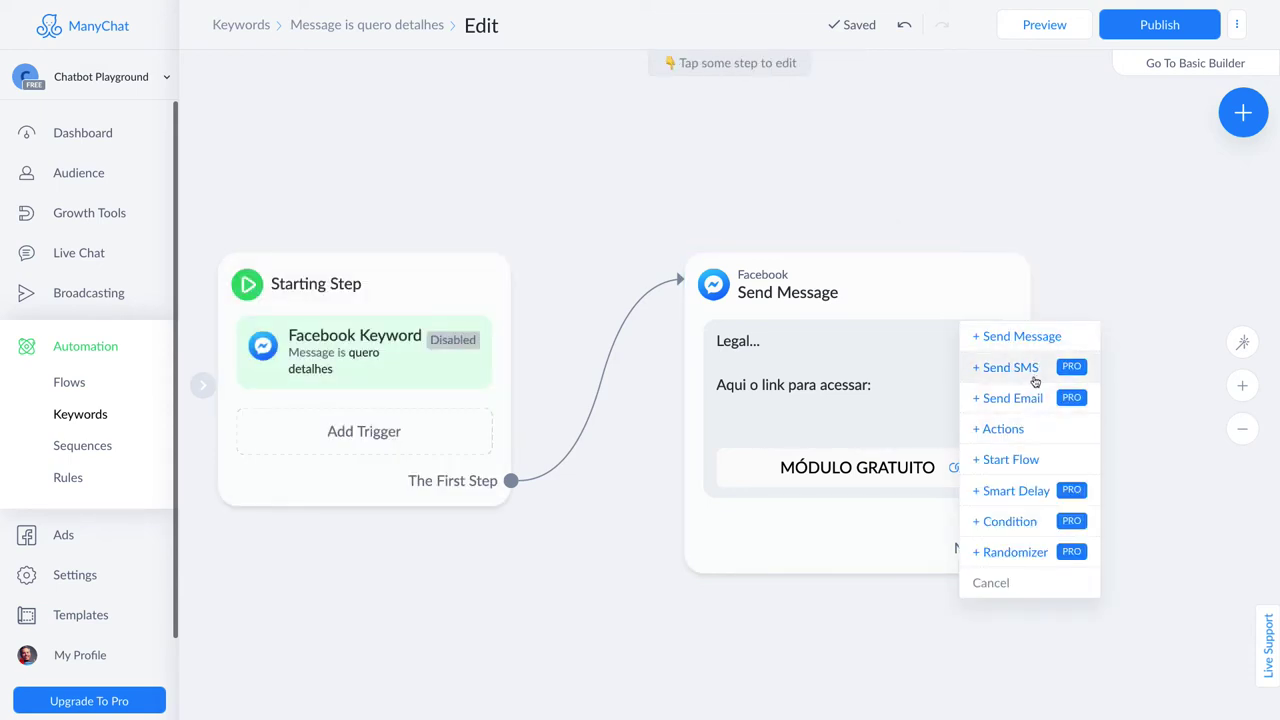
{"action": "left_click", "coordinate": [1028, 431]}
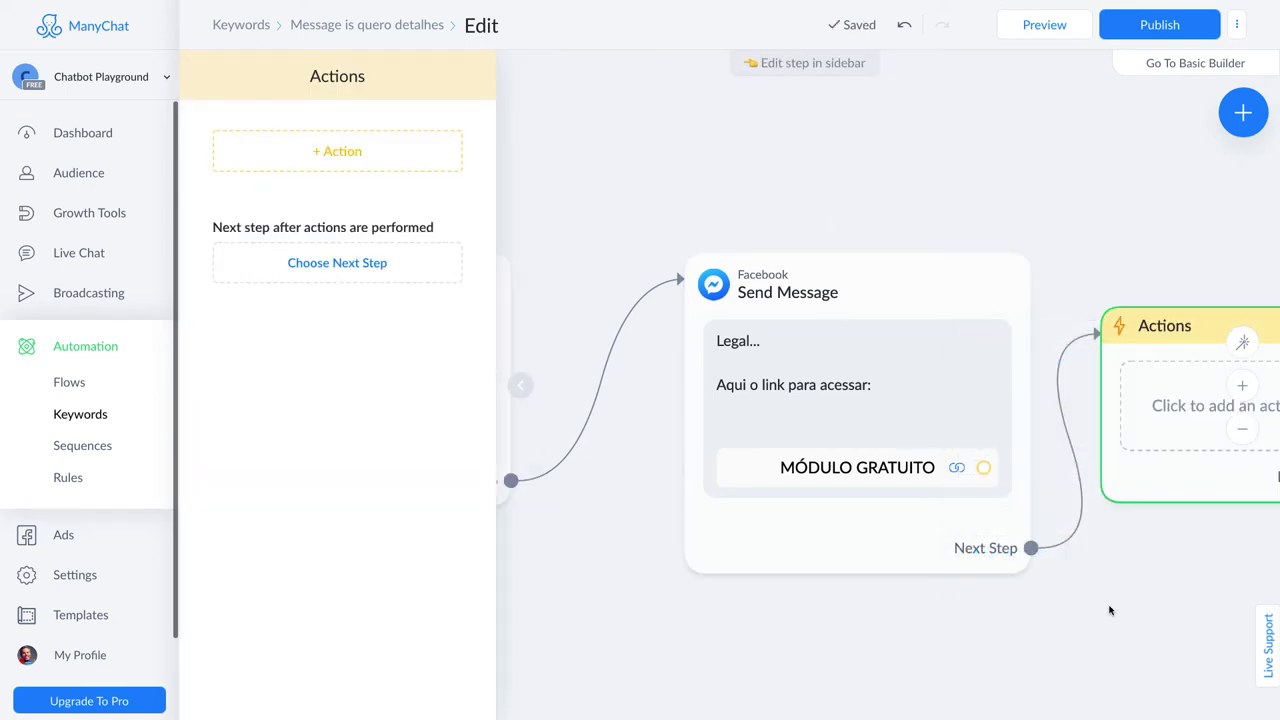
{"action": "left_click_drag", "start_coordinate": [1109, 606], "coordinate": [939, 575]}
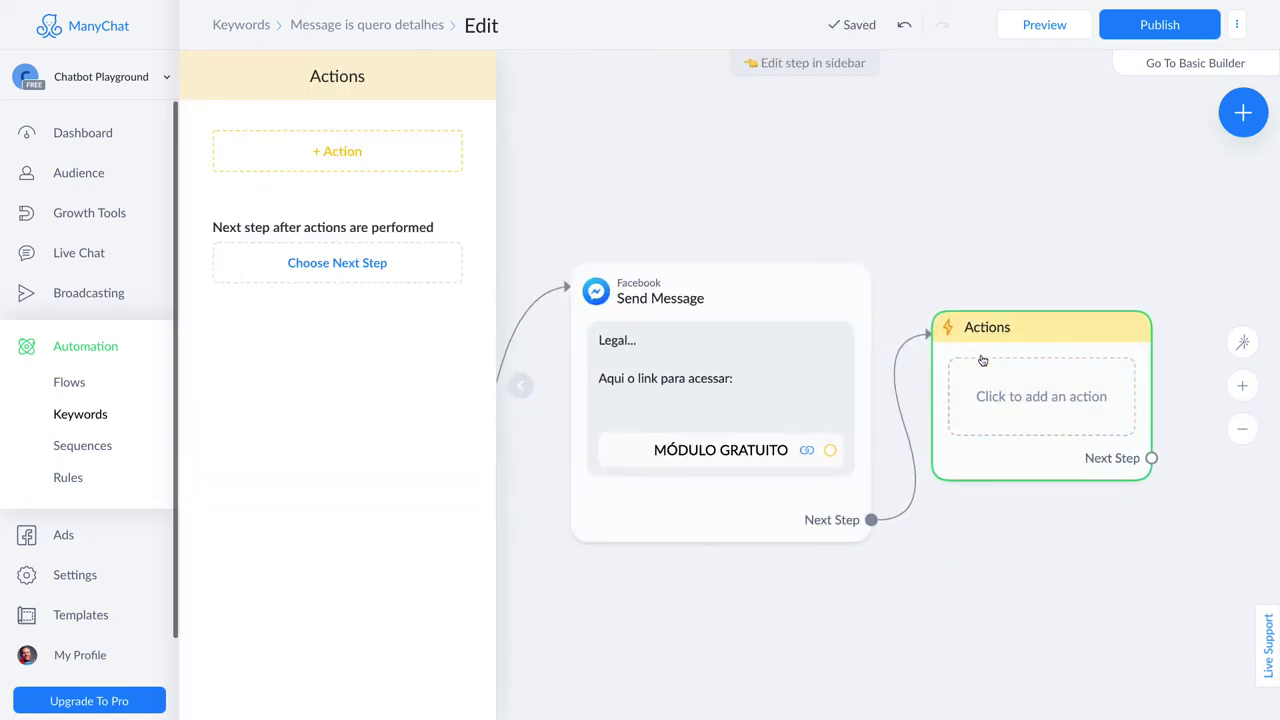
Add a Subscribe to Sequence action to the Actions step, leaving its sequence unselected, and return to the Facebook ad.
{"action": "left_click", "coordinate": [352, 160]}
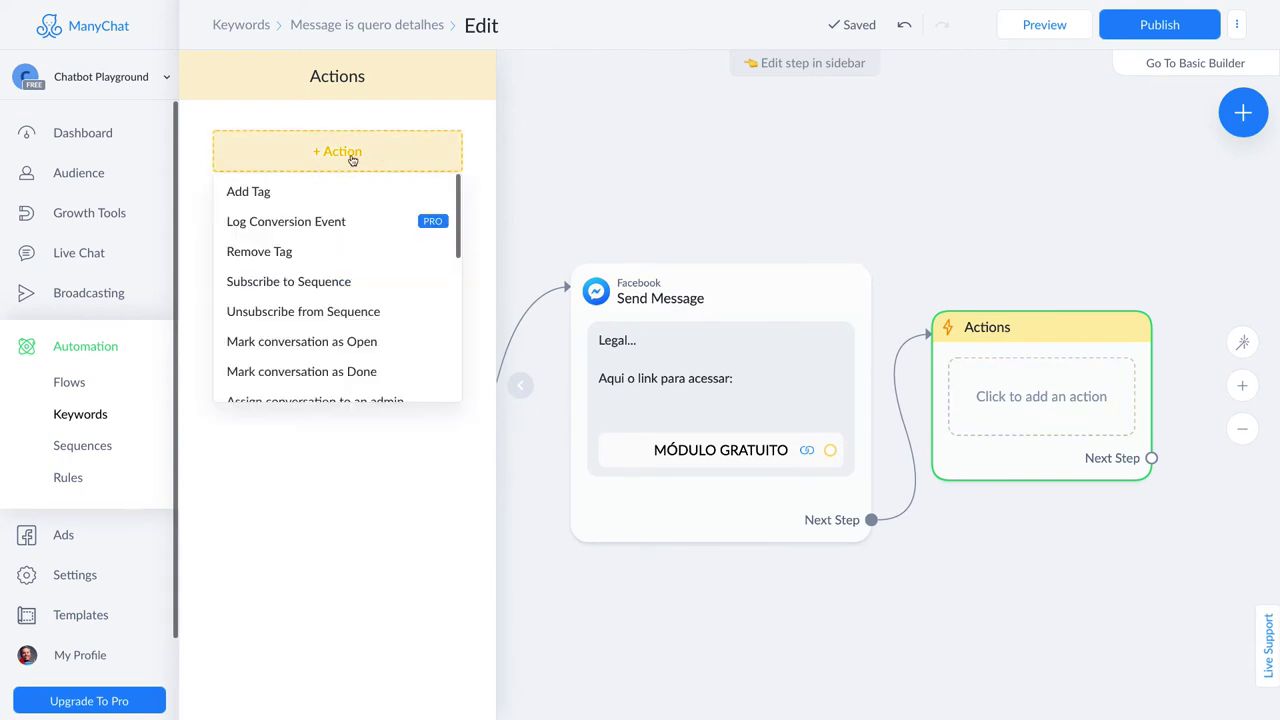
{"action": "left_click", "coordinate": [347, 283]}
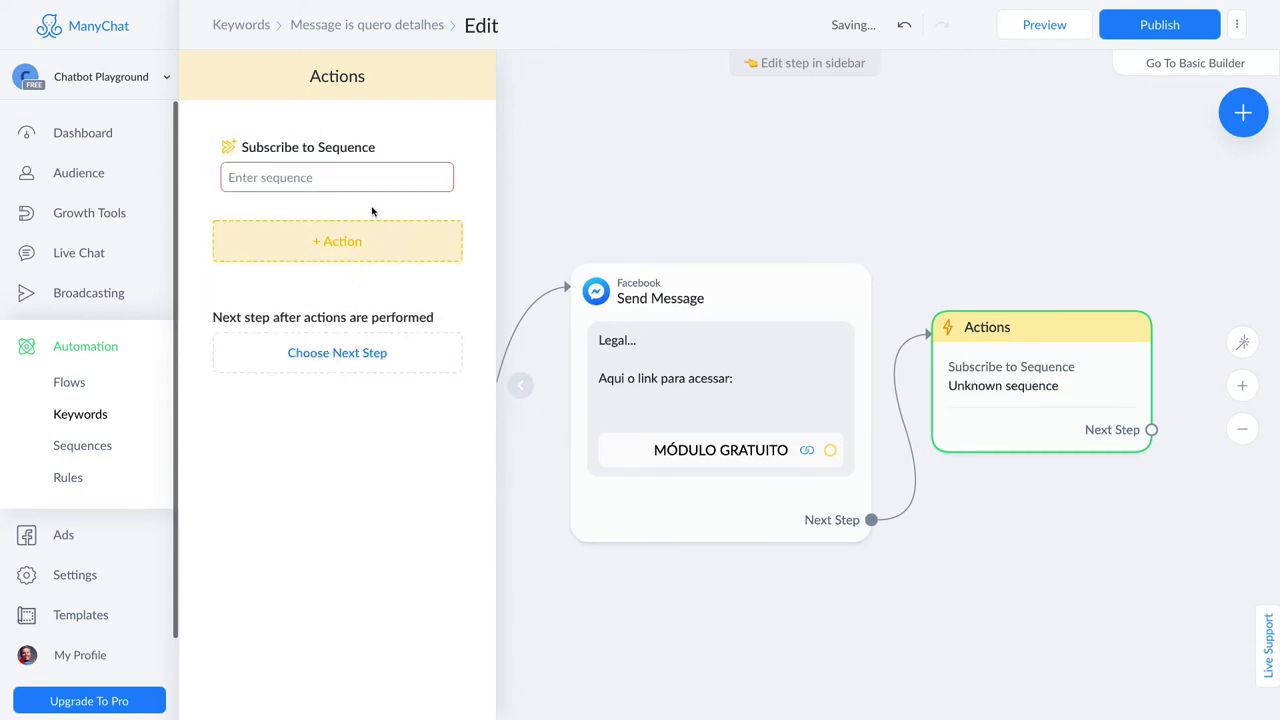
{"action": "left_click", "coordinate": [323, 176]}
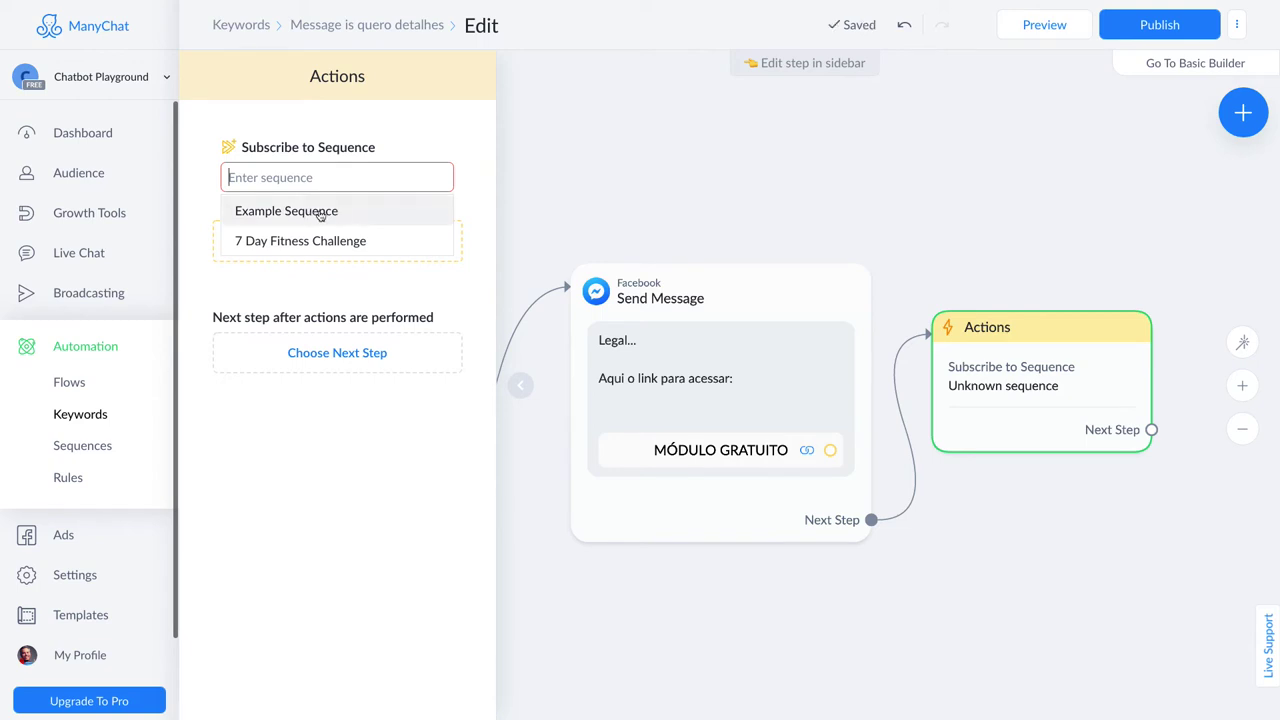
{"action": "left_click", "coordinate": [329, 287]}
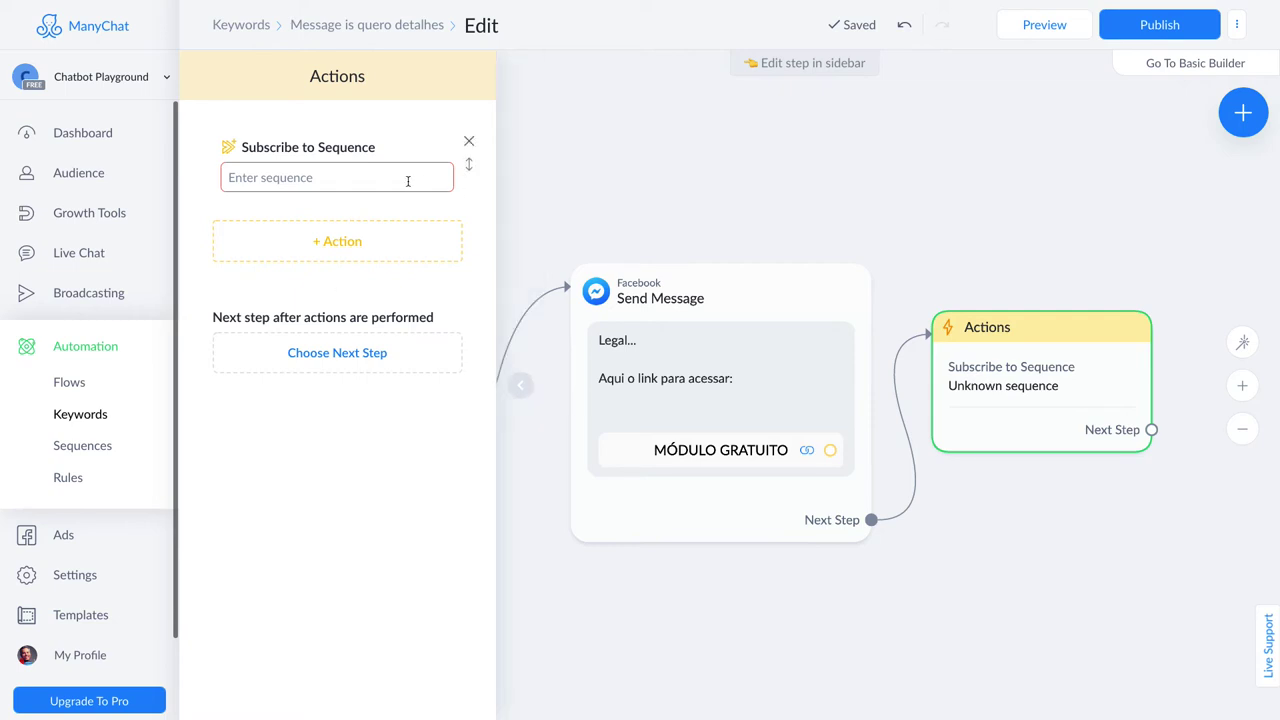
{"action": "left_click", "coordinate": [349, 181]}
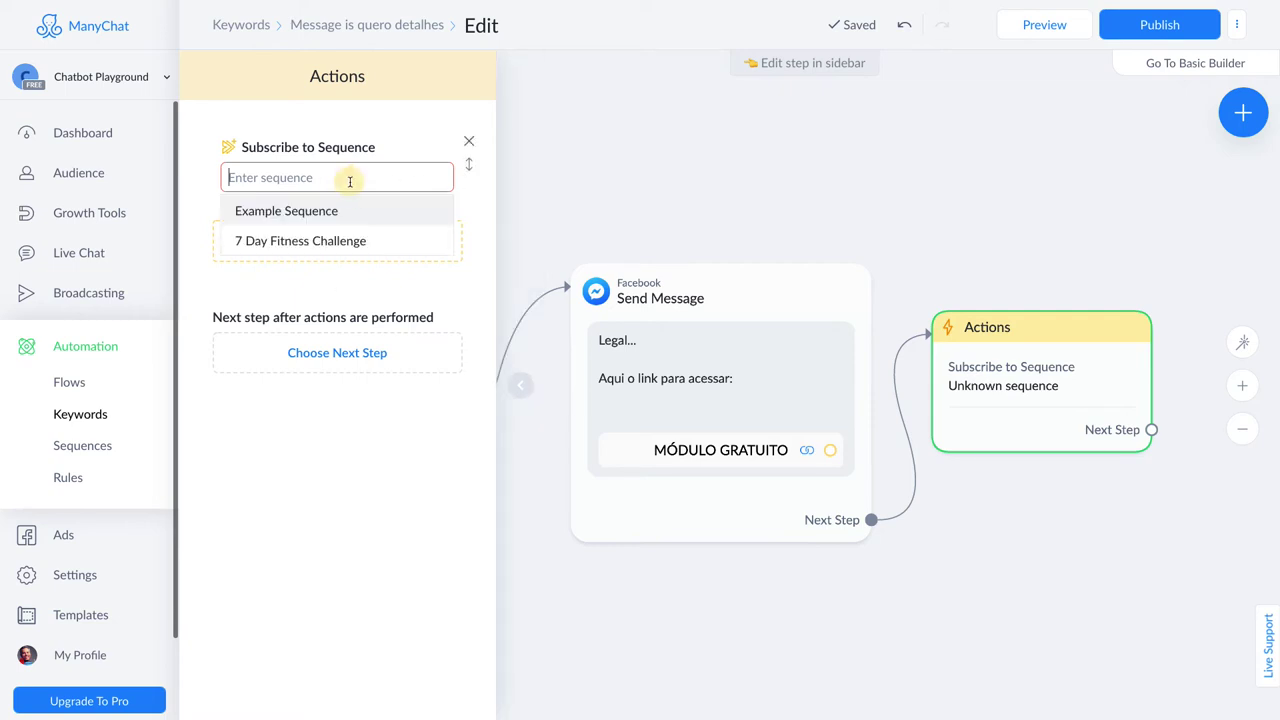
{"action": "left_click", "coordinate": [841, 197]}
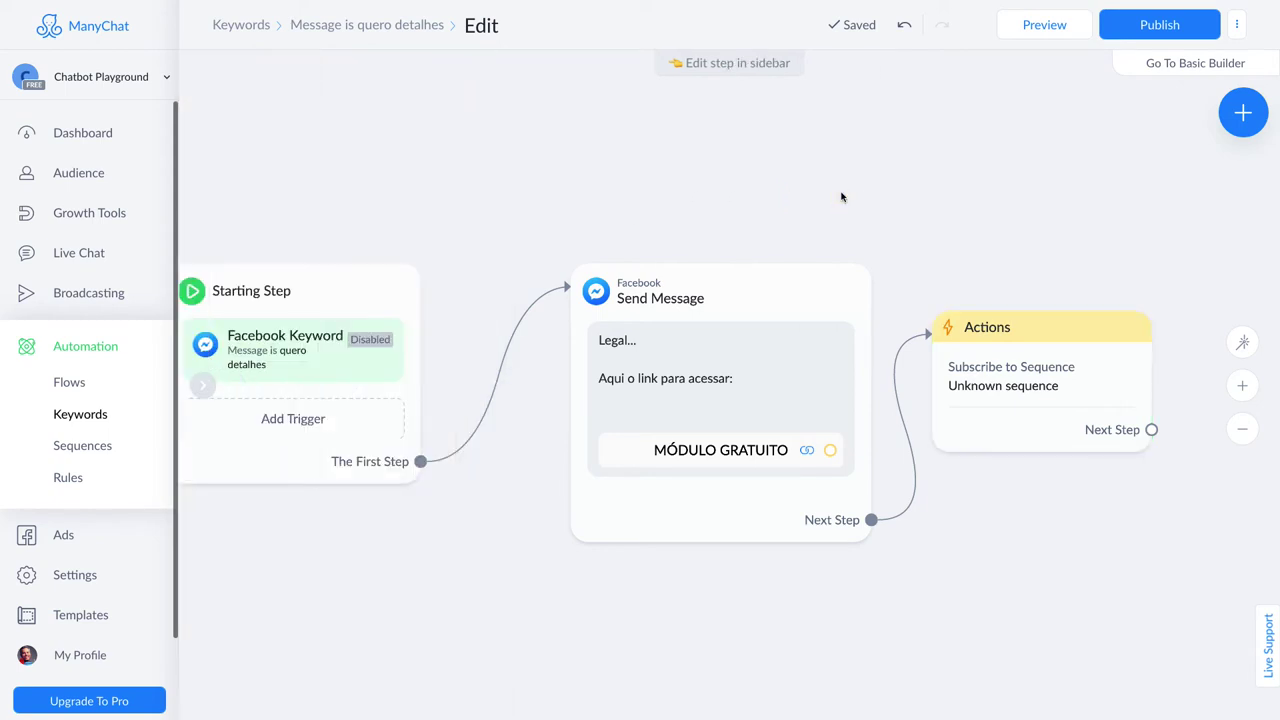
{"action": "key", "text": "ctrl+Tab"}
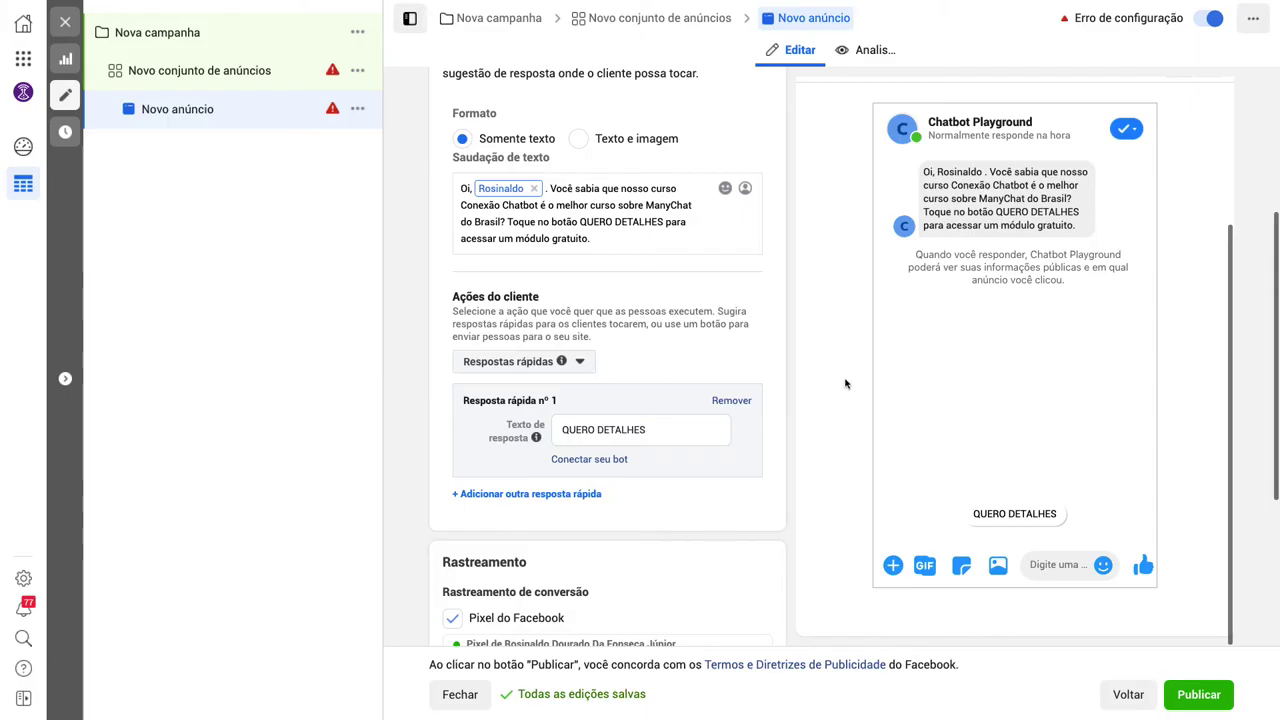
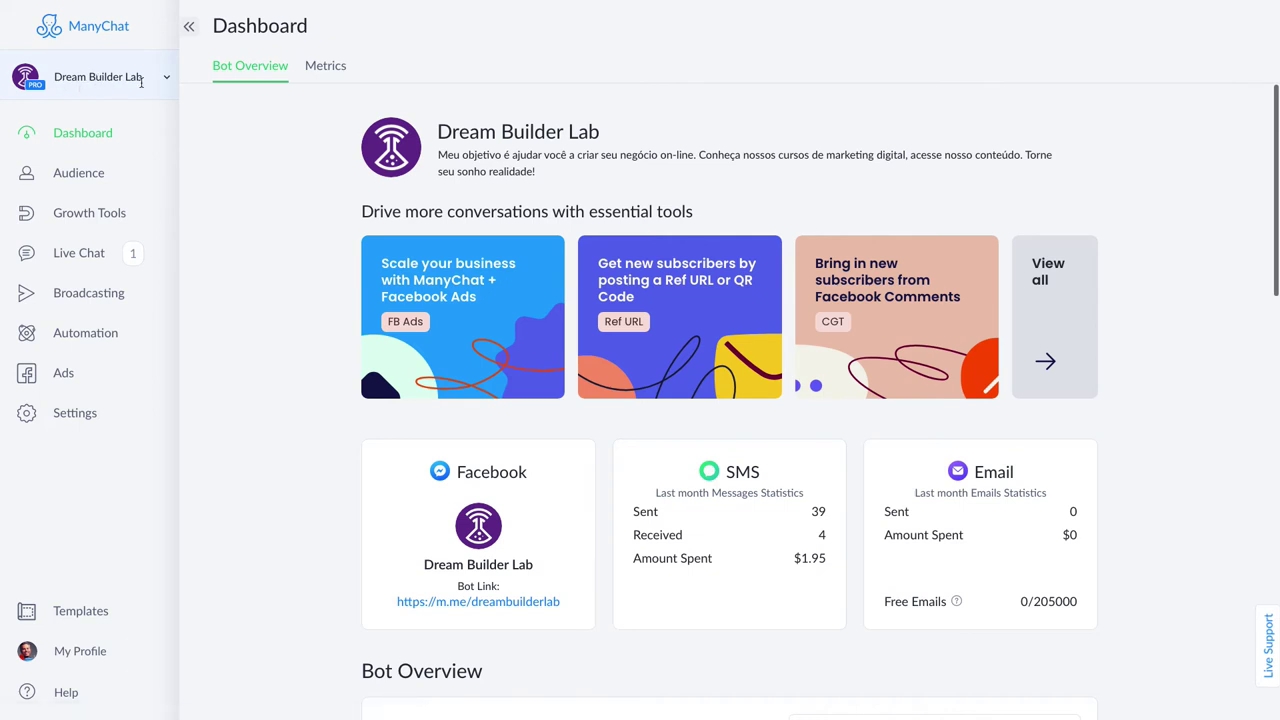
In ManyChat's Dream Builder Lab account, view the Paid Messages list and the Ads list.
{"action": "left_click", "coordinate": [108, 299]}
{"action": "left_click", "coordinate": [106, 378]}
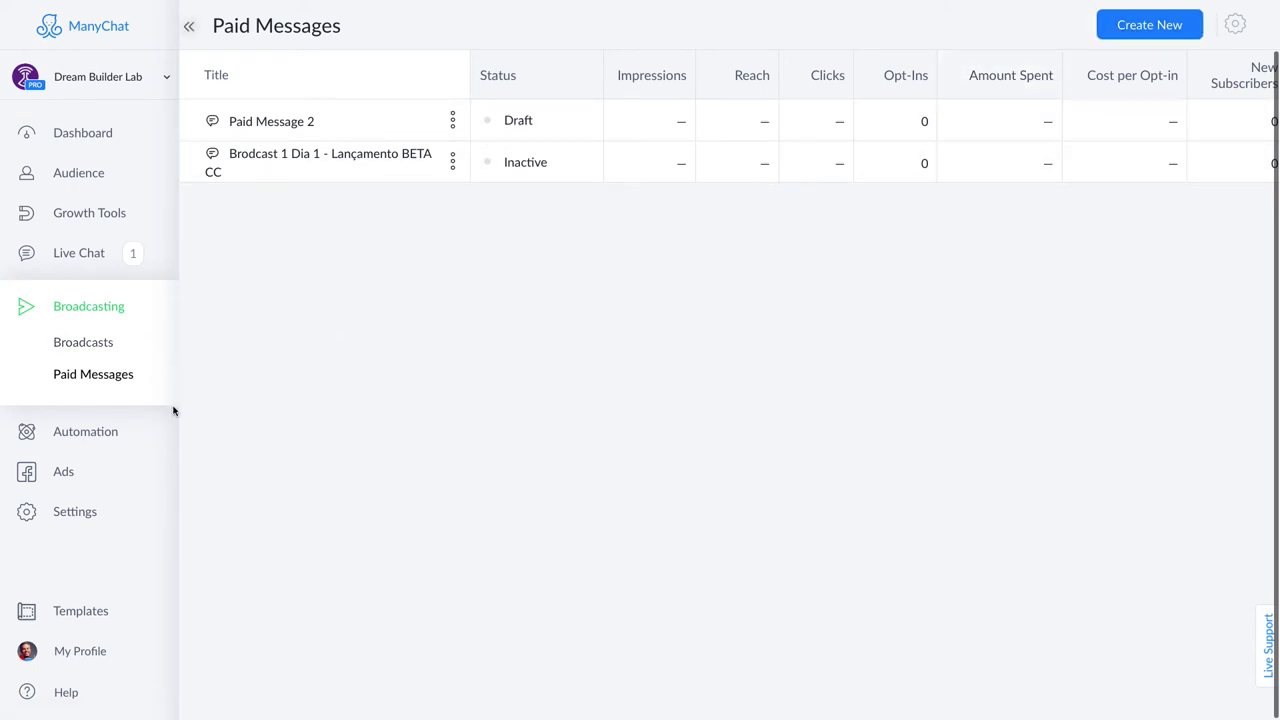
{"action": "left_click", "coordinate": [76, 475]}
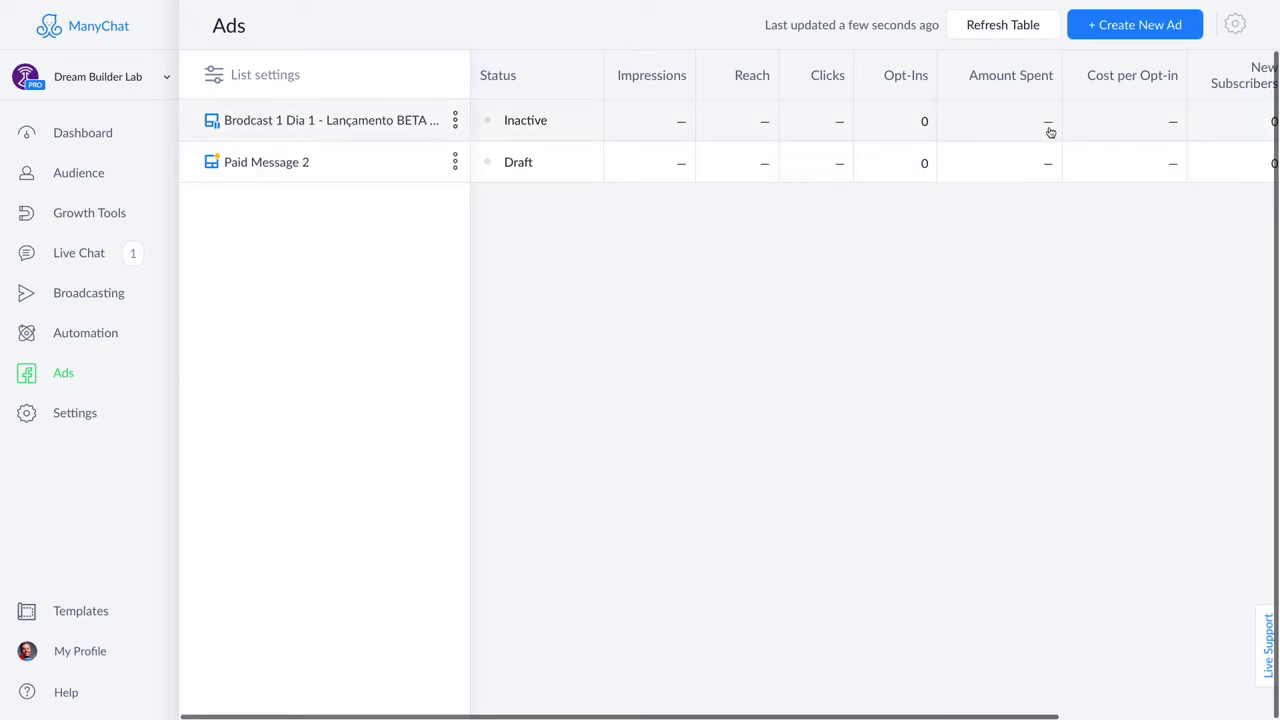
Start a new ad on the Dream Builder Lab ad account with a new Messages campaign named "New Campaign" and a new ad set.
{"action": "left_click", "coordinate": [1125, 30]}
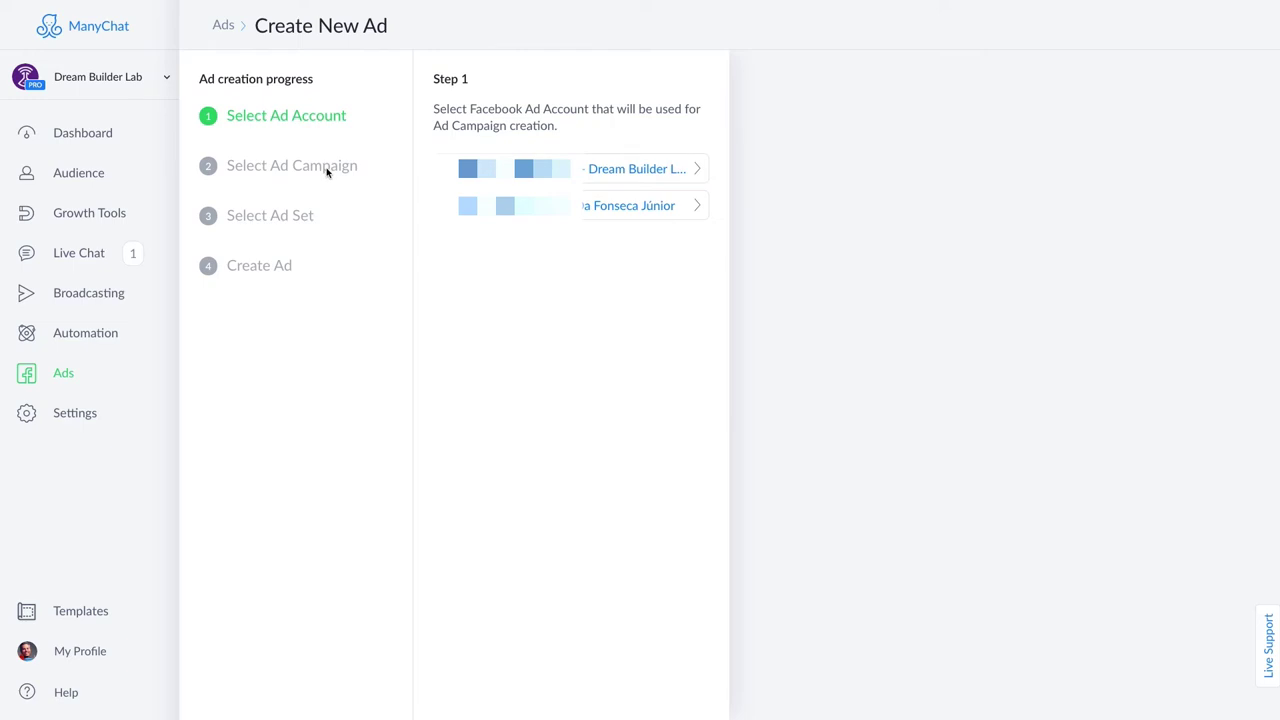
{"action": "left_click", "coordinate": [463, 168]}
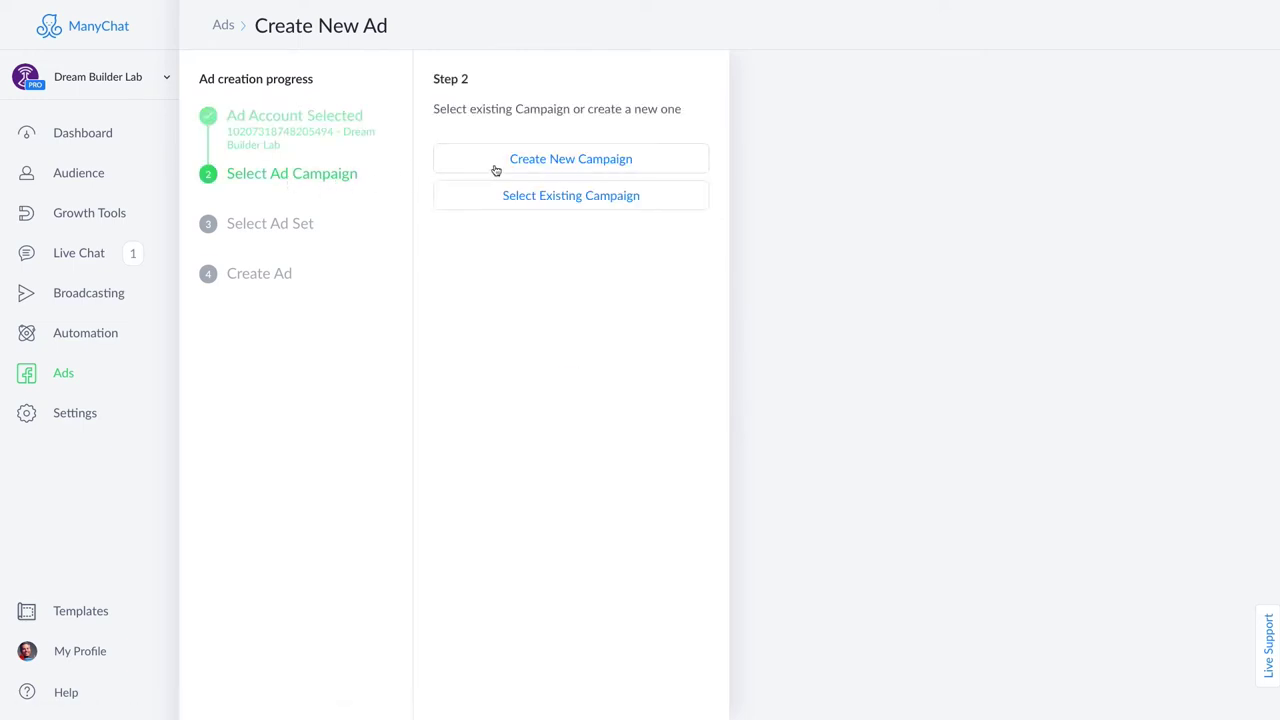
{"action": "left_click", "coordinate": [548, 163]}
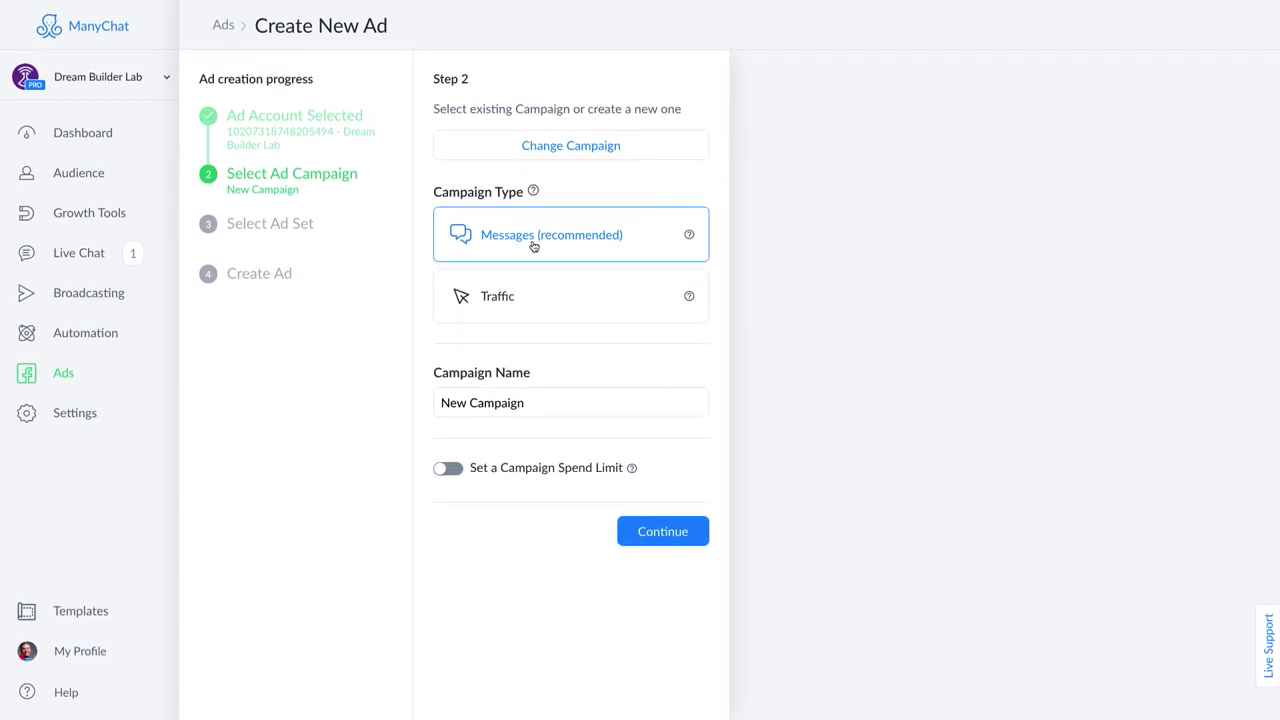
{"action": "left_click", "coordinate": [669, 536]}
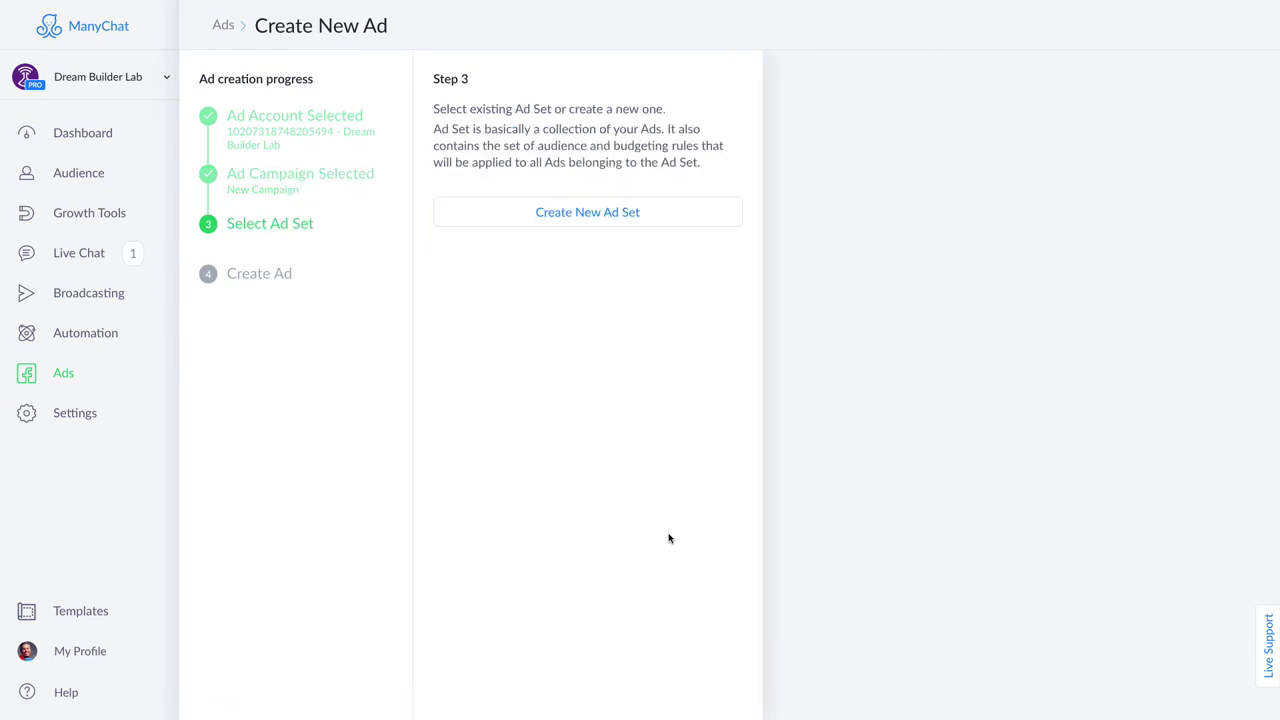
{"action": "left_click", "coordinate": [594, 220]}
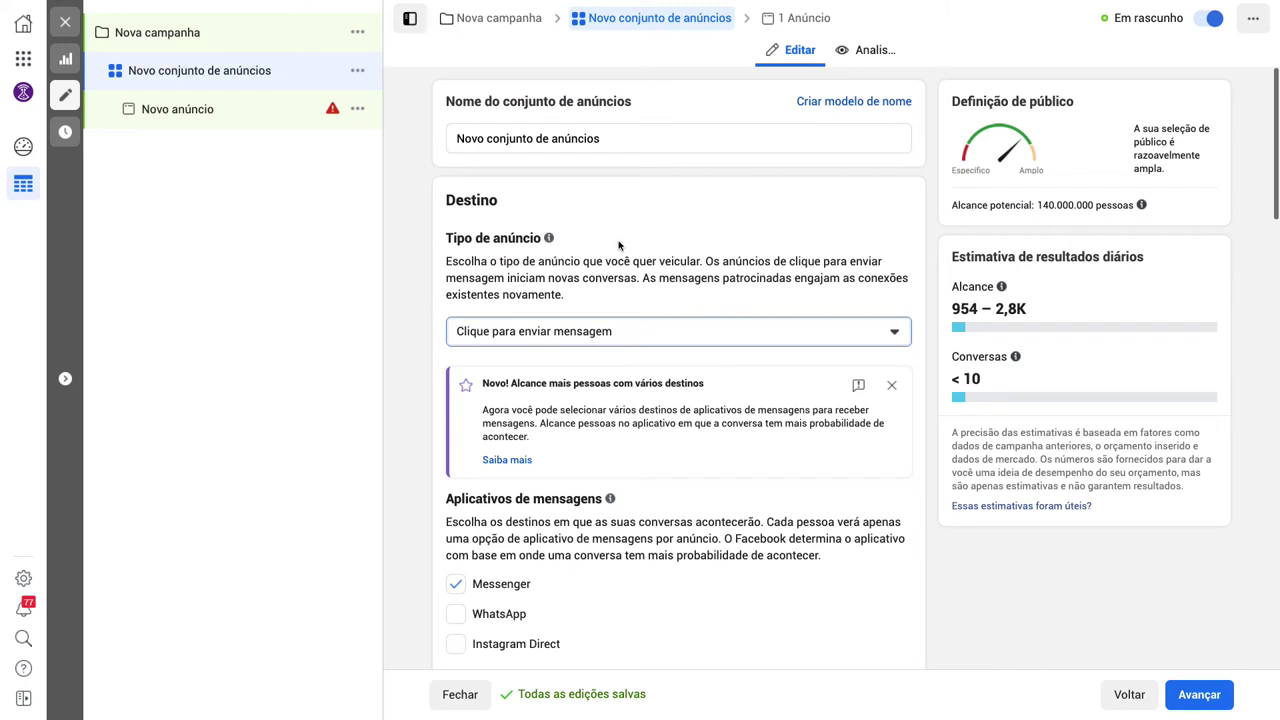
Compare the Facebook ad set's Tipo de anúncio options with ManyChat's Message Destination choices, trying Sponsored Message and Click to Messenger.
{"action": "left_click", "coordinate": [623, 334]}
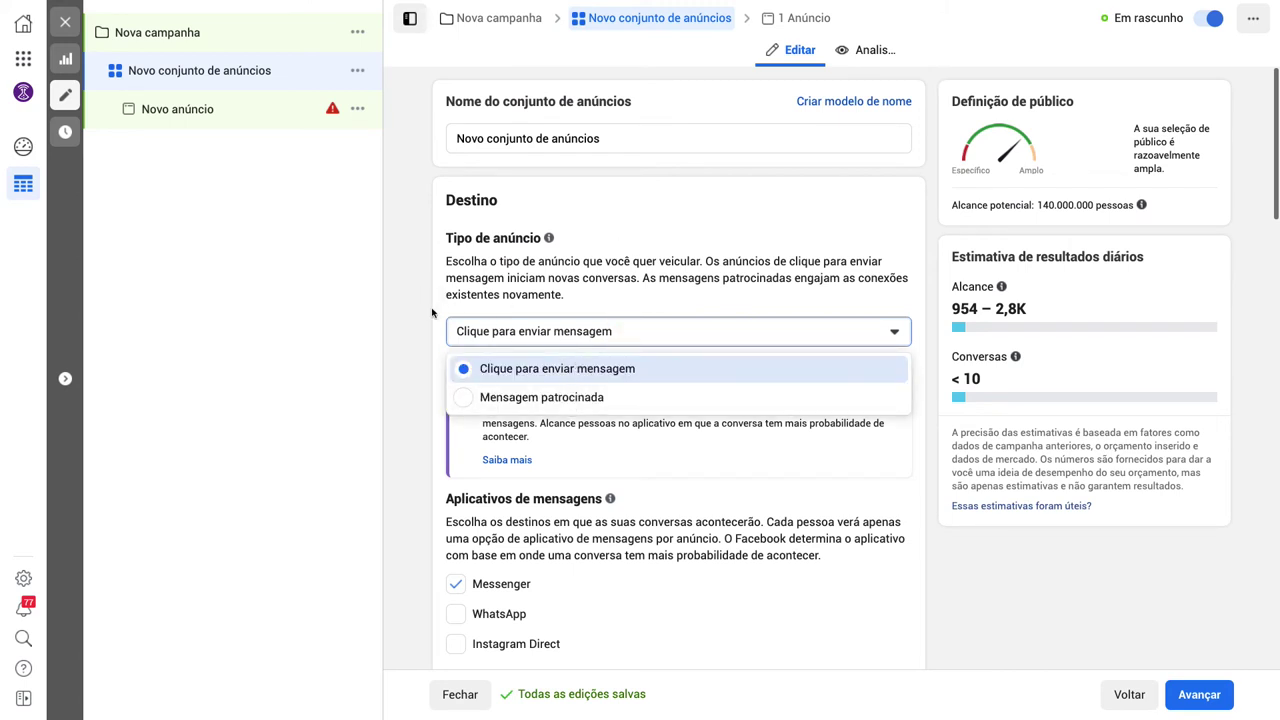
{"action": "left_click", "coordinate": [418, 272]}
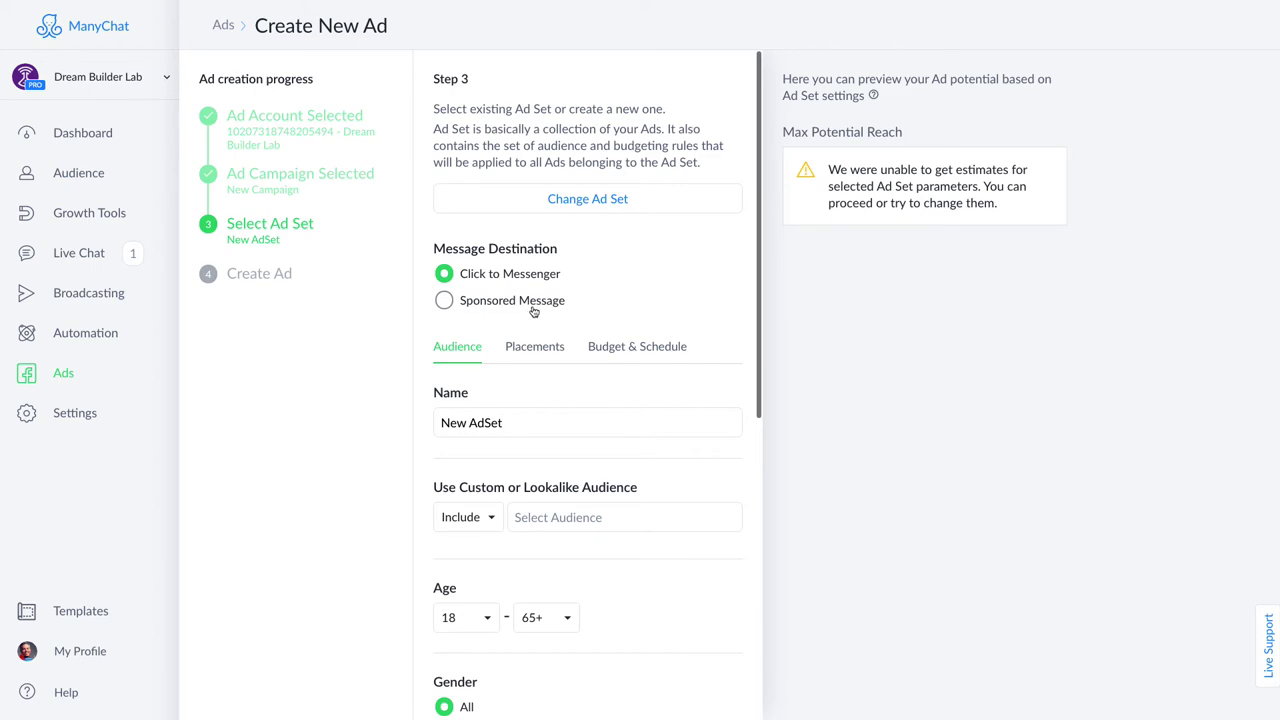
{"action": "left_click", "coordinate": [447, 303]}
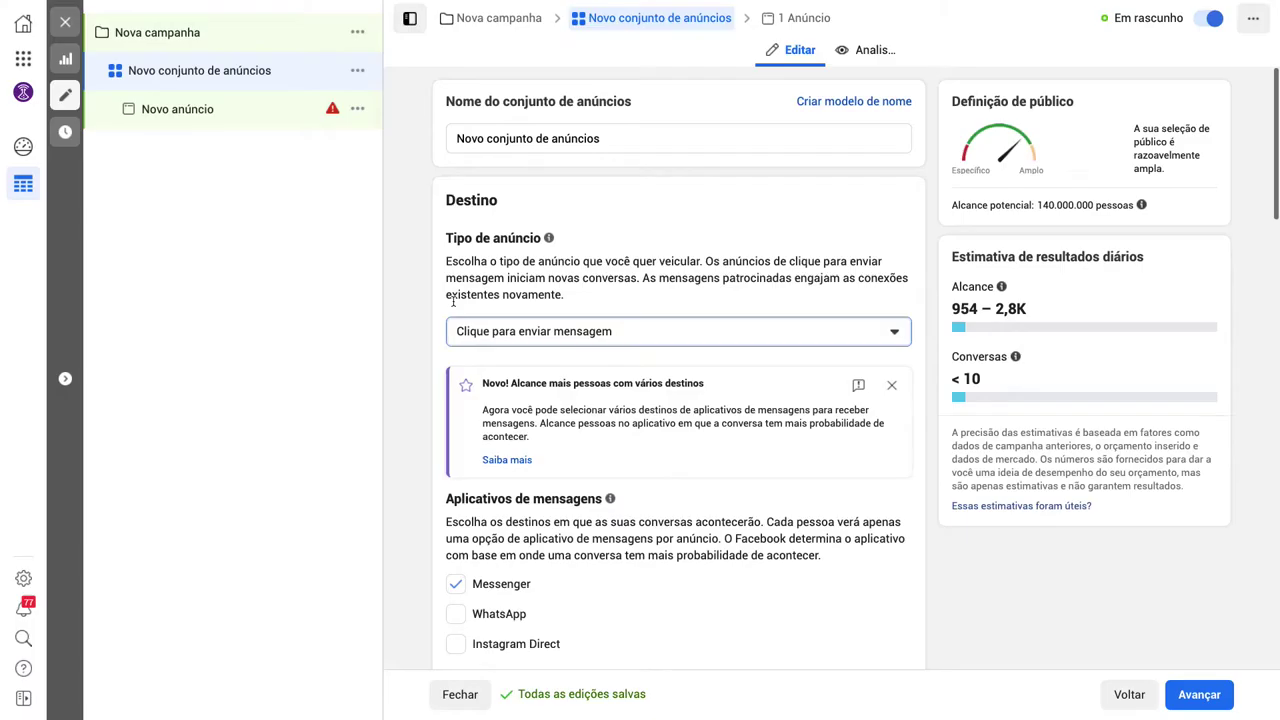
{"action": "left_click", "coordinate": [580, 336]}
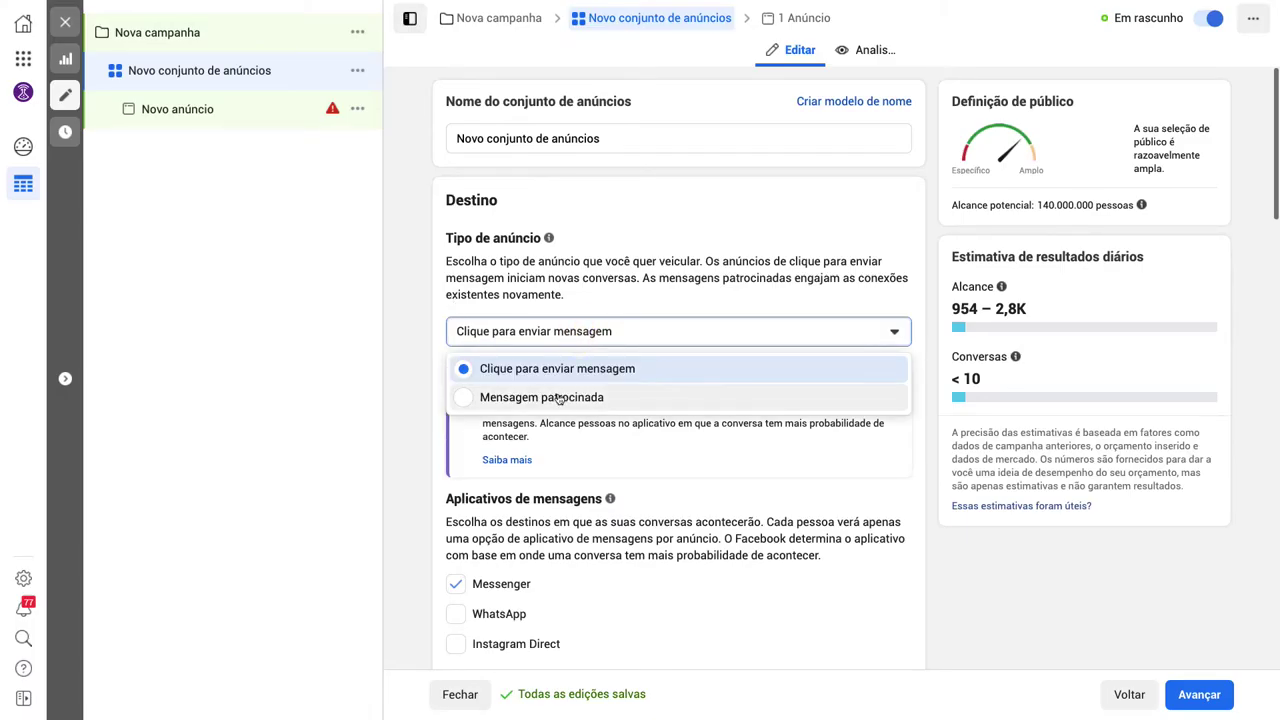
{"action": "left_click", "coordinate": [429, 323]}
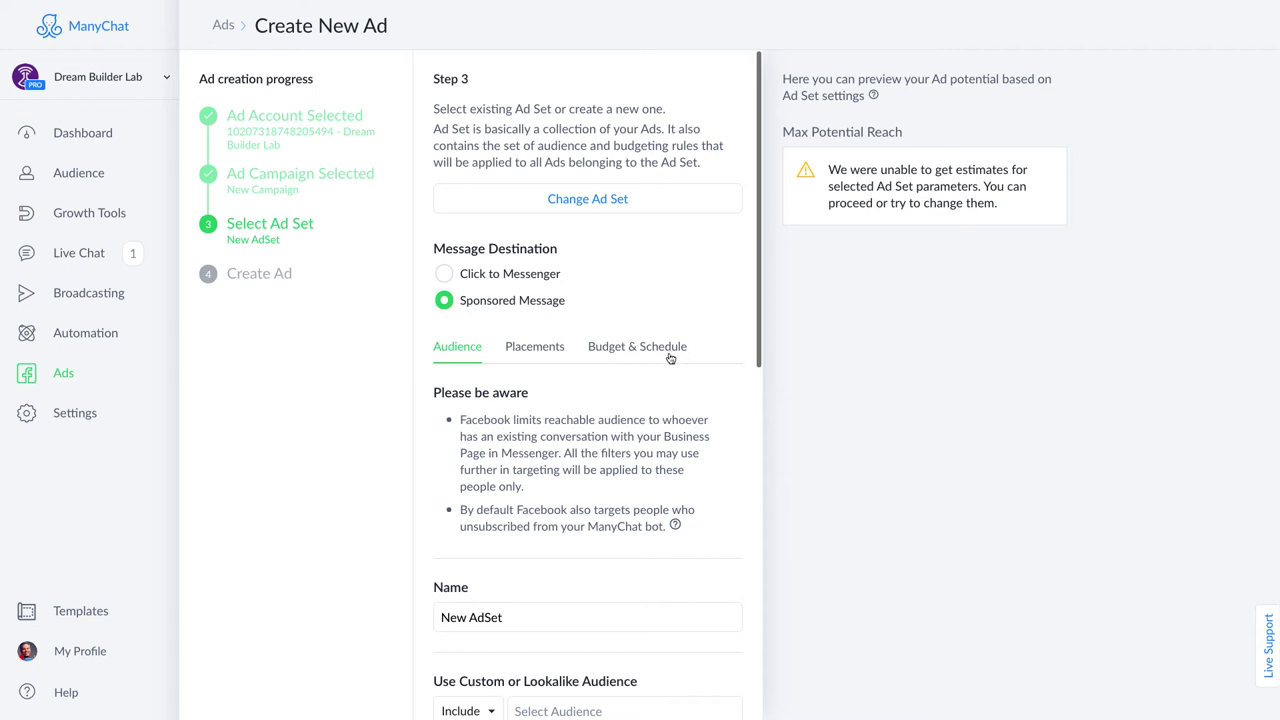
{"action": "left_click", "coordinate": [444, 273]}
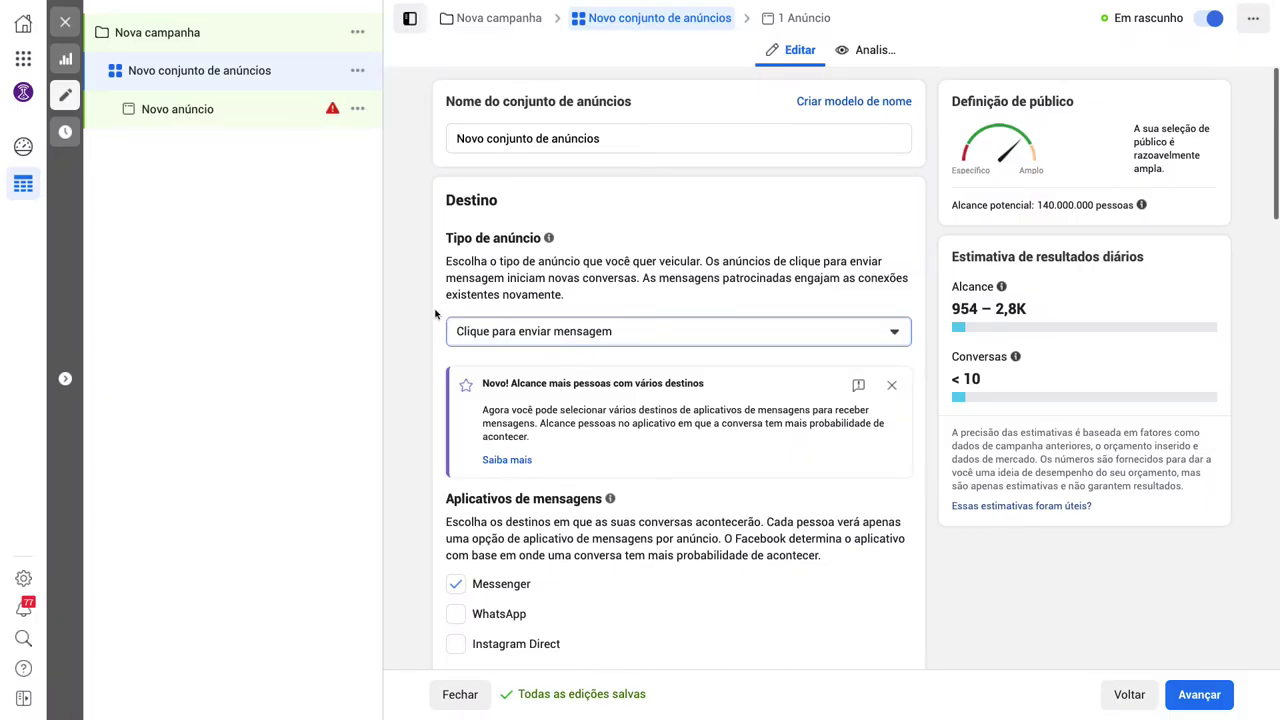
{"action": "scroll", "coordinate": [440, 320], "scroll_direction": "down", "scroll_amount": 3}
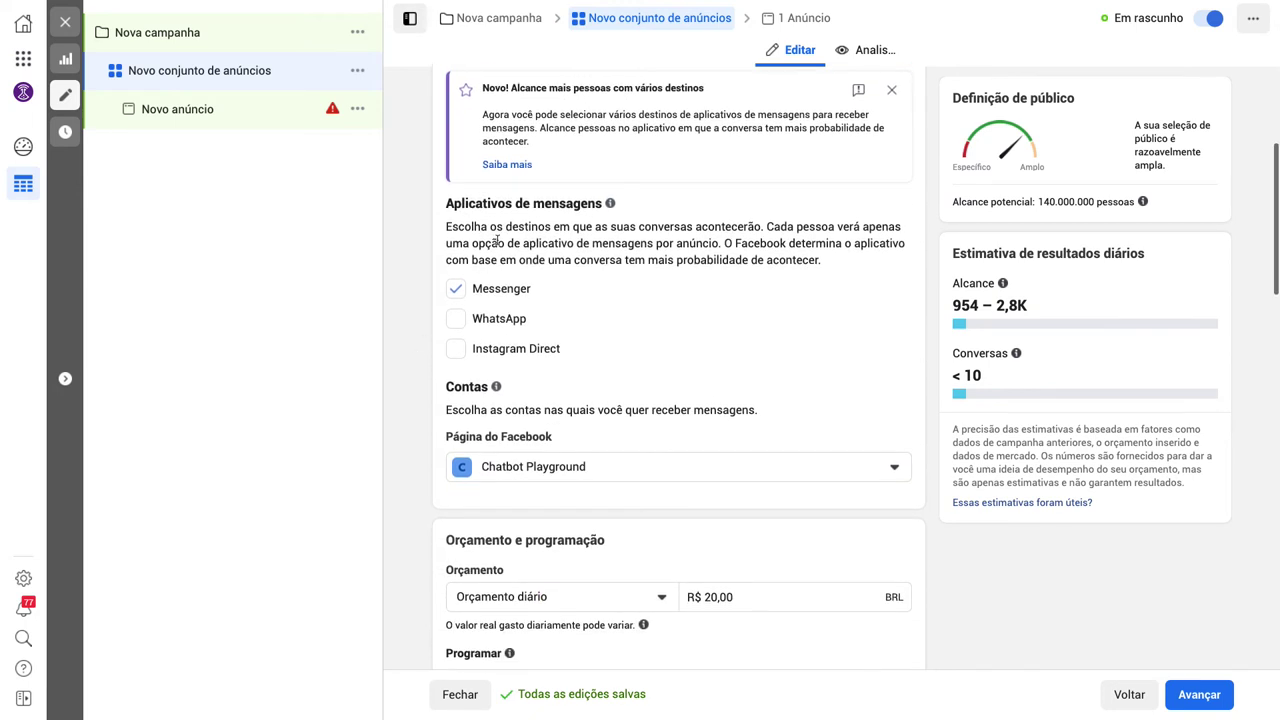
Try adding WhatsApp and Instagram Direct as messaging apps alongside Messenger, and clear both selections again.
{"action": "left_click", "coordinate": [456, 320]}
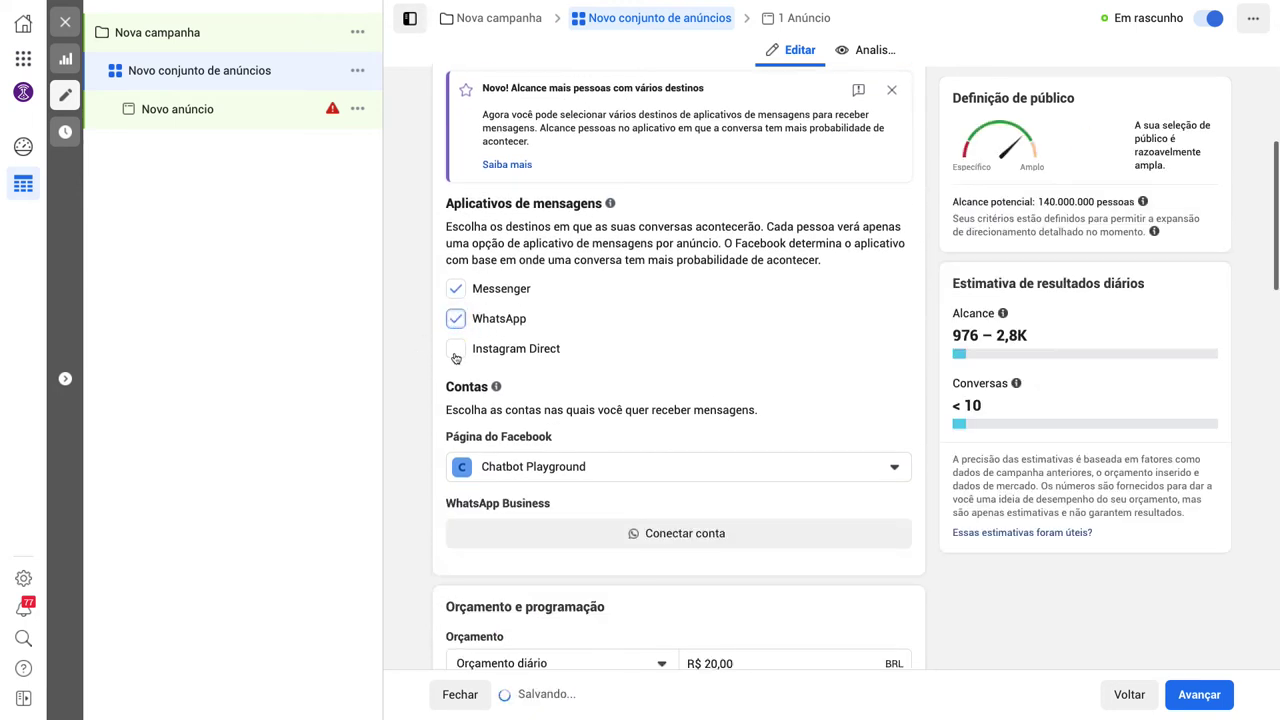
{"action": "scroll", "coordinate": [456, 340], "scroll_direction": "down", "scroll_amount": 7}
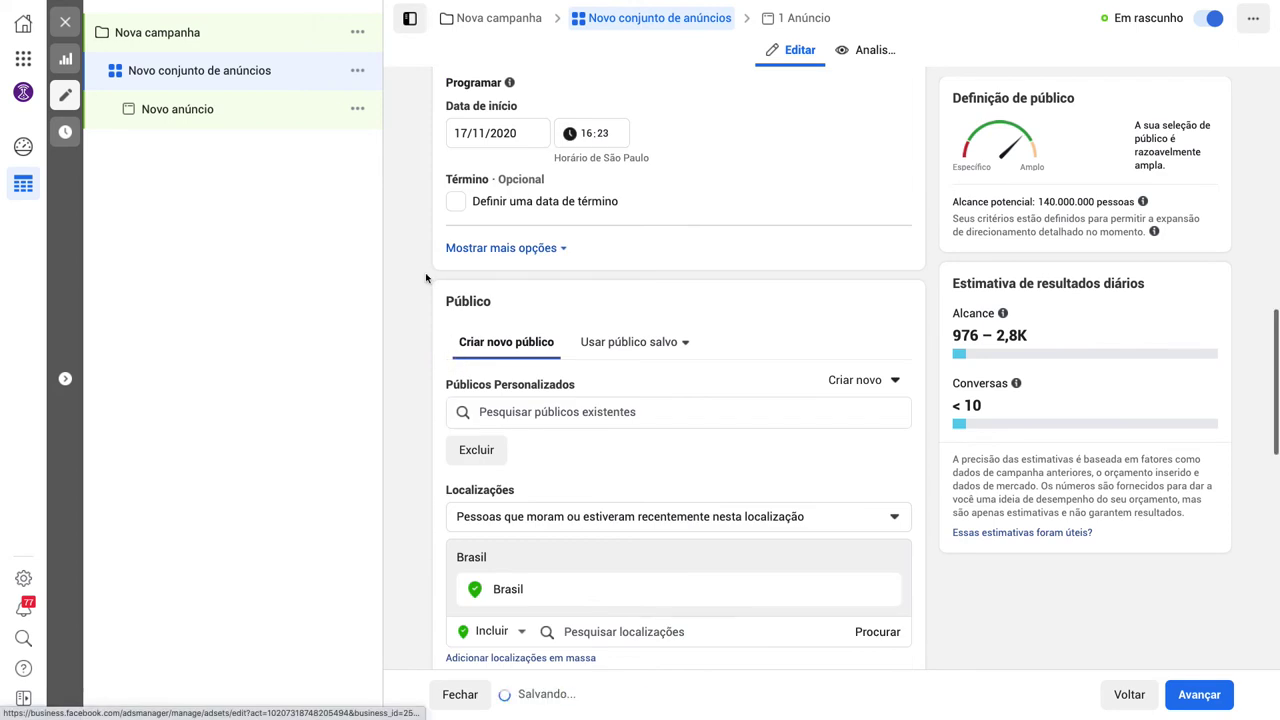
{"action": "scroll", "coordinate": [429, 277], "scroll_direction": "up", "scroll_amount": 4}
{"action": "scroll", "coordinate": [428, 277], "scroll_direction": "up", "scroll_amount": 1}
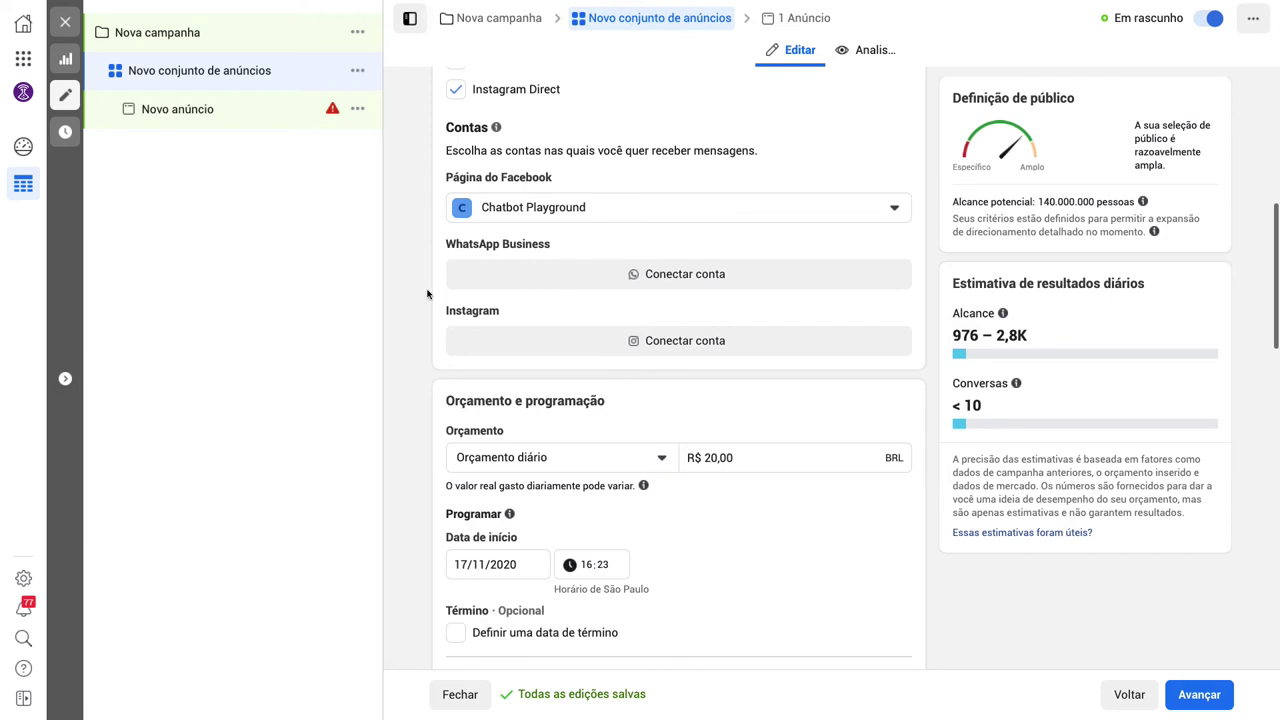
{"action": "scroll", "coordinate": [806, 255], "scroll_direction": "up", "scroll_amount": 2}
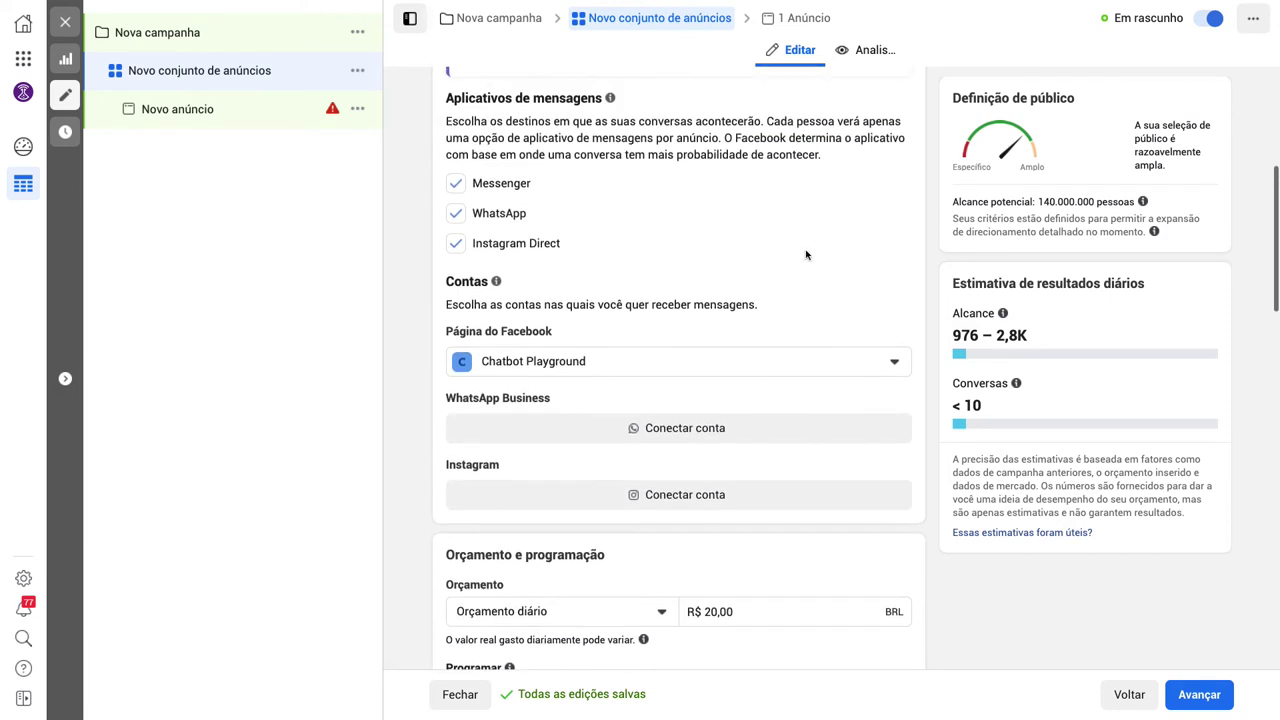
{"action": "left_click", "coordinate": [456, 233]}
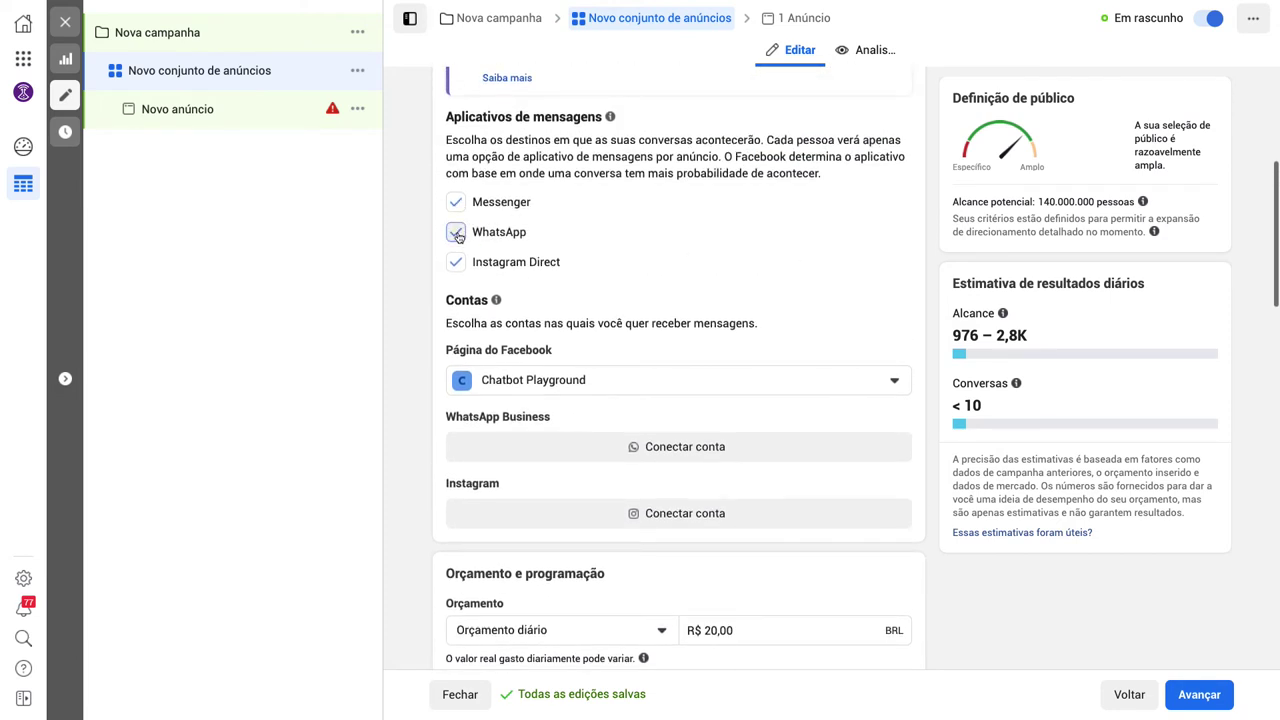
{"action": "left_click", "coordinate": [457, 264]}
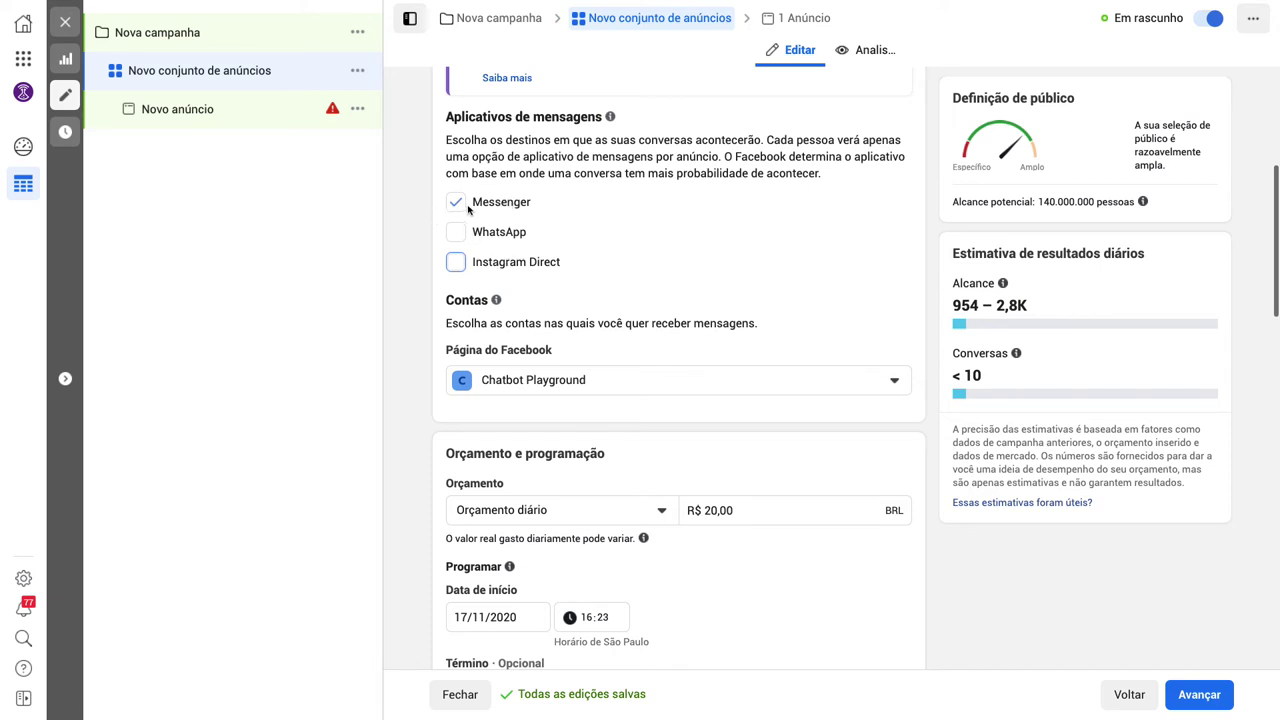
Set the ad set's Página do Facebook to Dream Builder Lab.
{"action": "scroll", "coordinate": [418, 210], "scroll_direction": "up", "scroll_amount": 1}
{"action": "scroll", "coordinate": [418, 210], "scroll_direction": "down", "scroll_amount": 2}
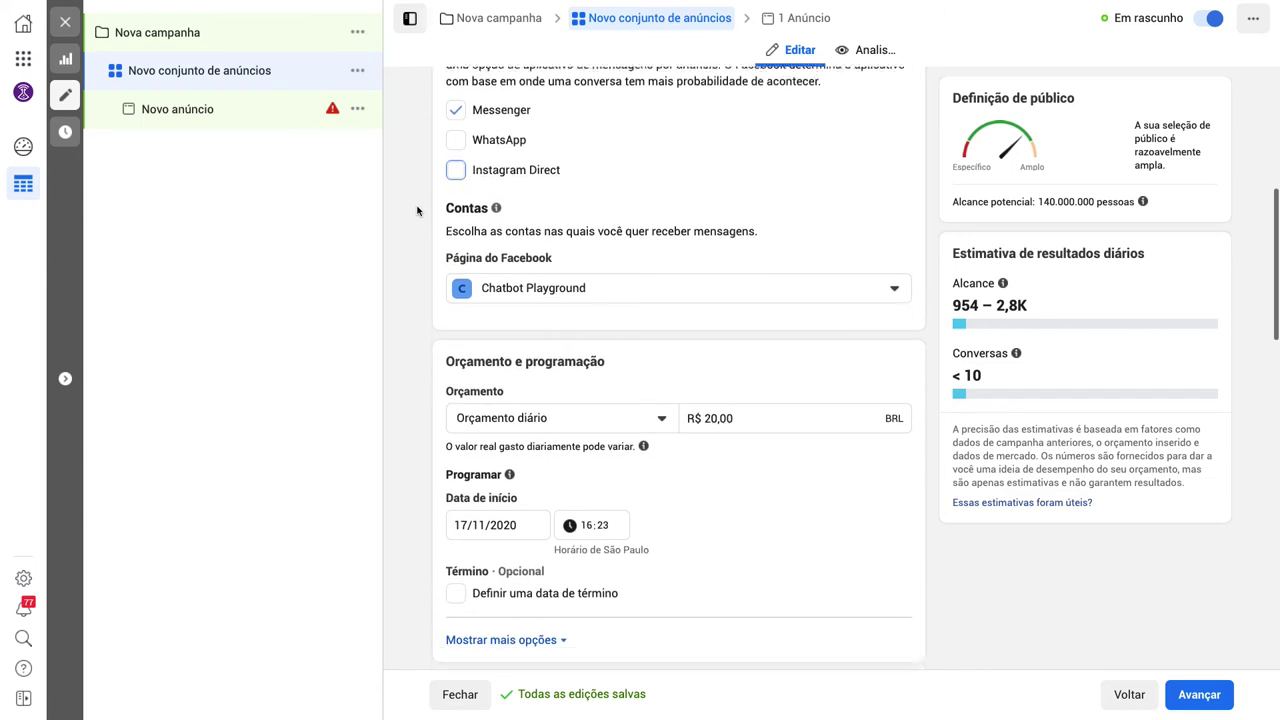
{"action": "left_click", "coordinate": [548, 270]}
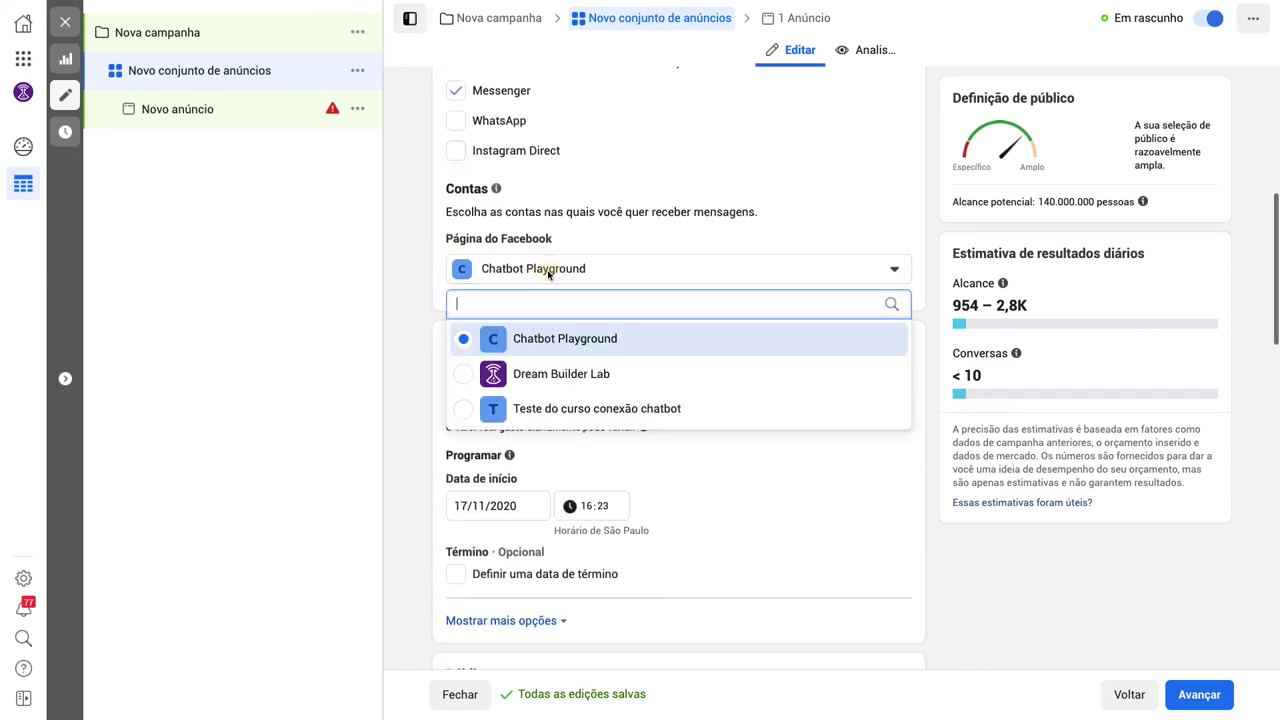
{"action": "left_click", "coordinate": [528, 376]}
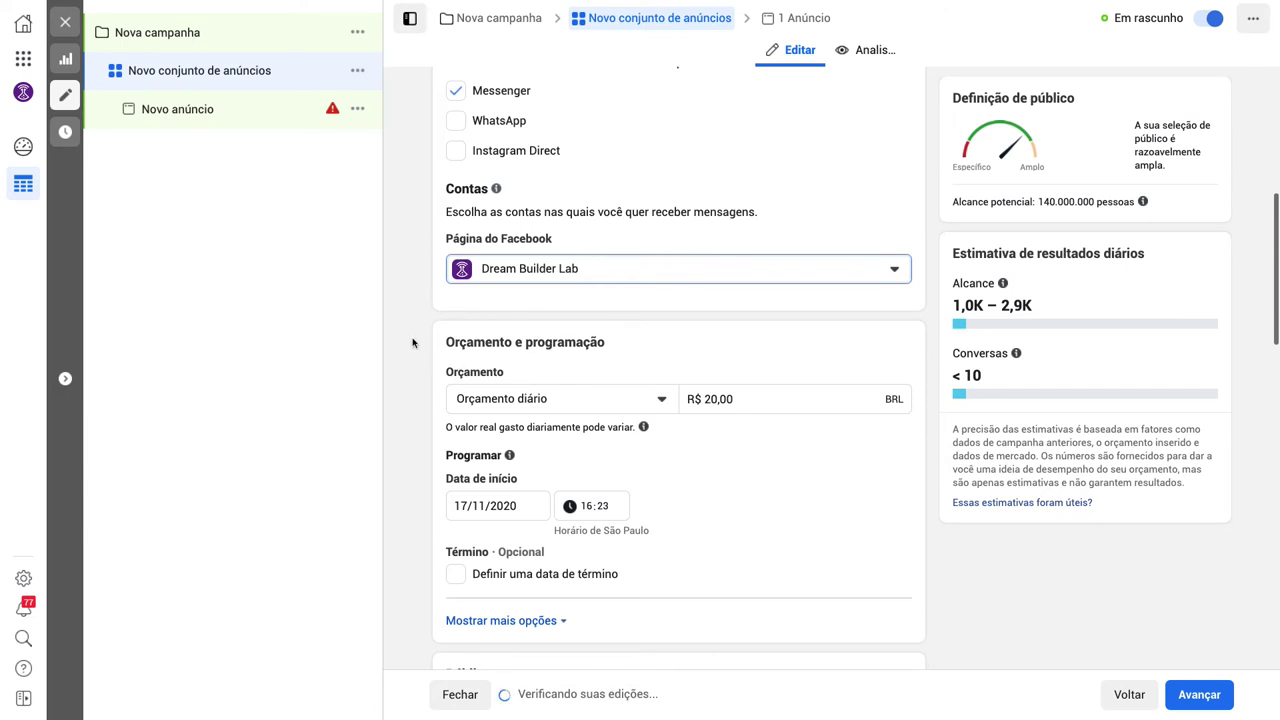
Switch the ad set to manual placements and exclude Facebook Stories from the Stories placements.
{"action": "scroll", "coordinate": [412, 343], "scroll_direction": "down", "scroll_amount": 3}
{"action": "scroll", "coordinate": [412, 343], "scroll_direction": "down", "scroll_amount": 5}
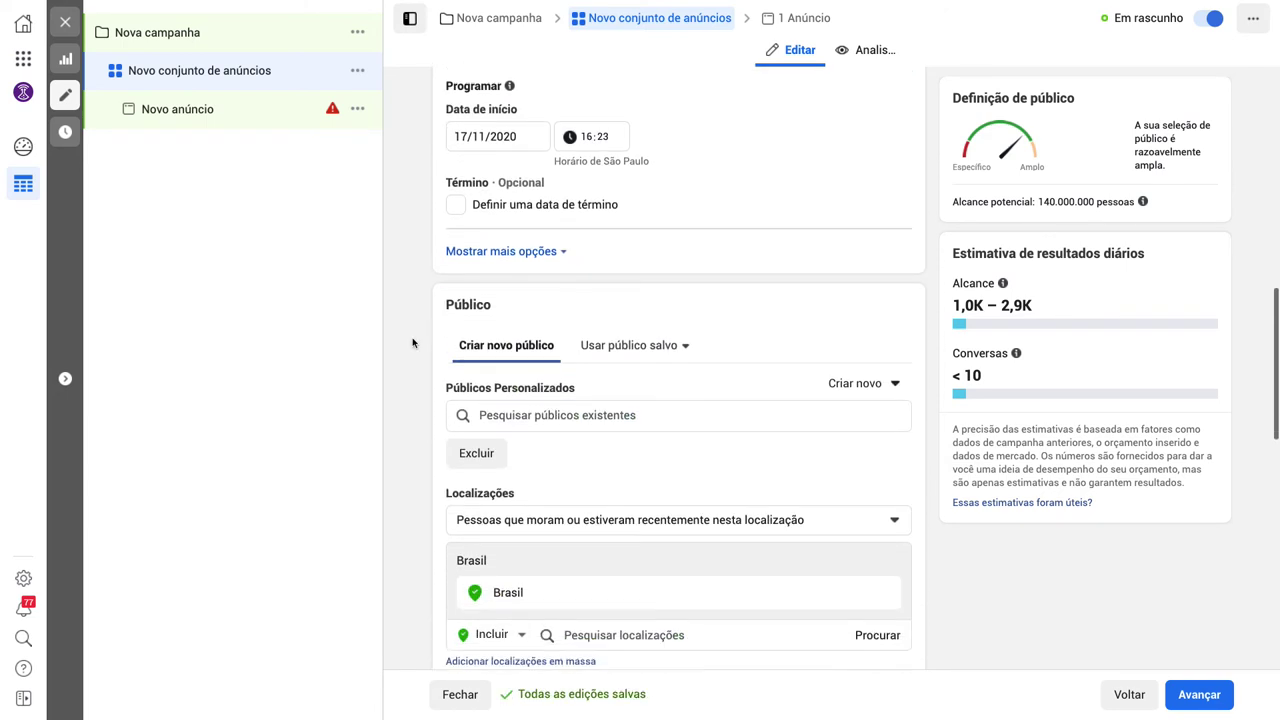
{"action": "scroll", "coordinate": [412, 343], "scroll_direction": "down", "scroll_amount": 6}
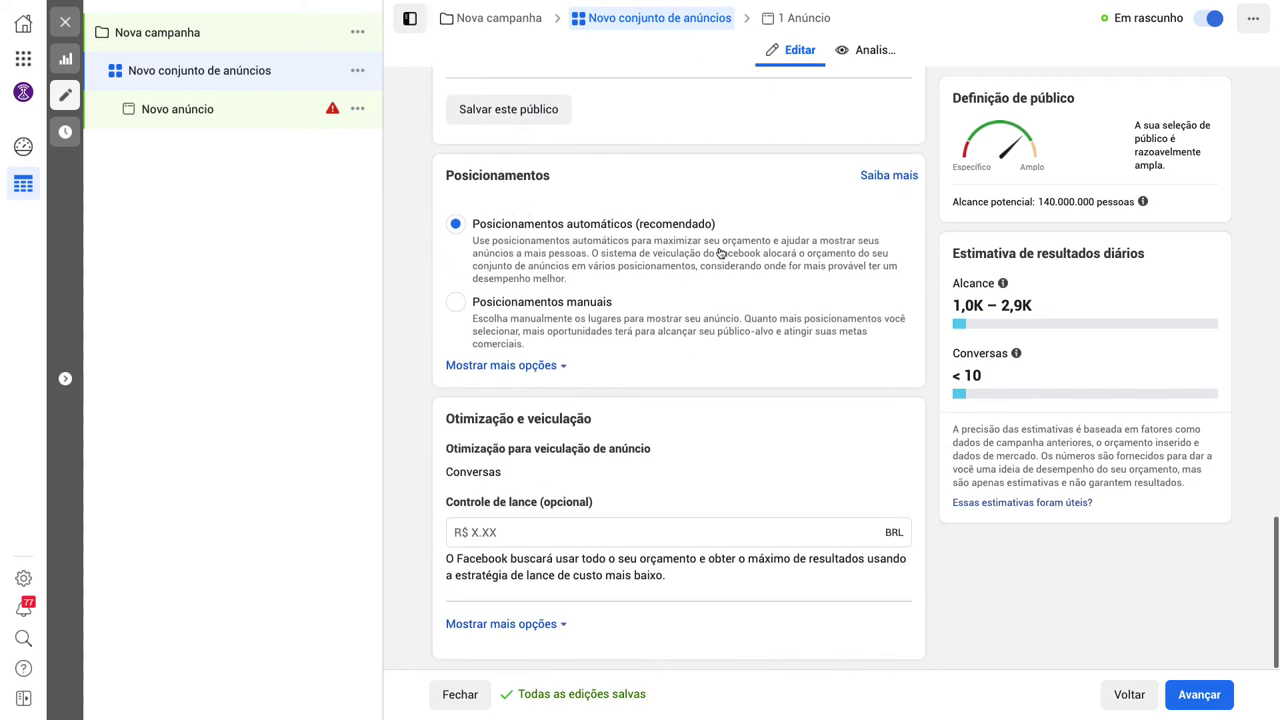
{"action": "left_click", "coordinate": [456, 306]}
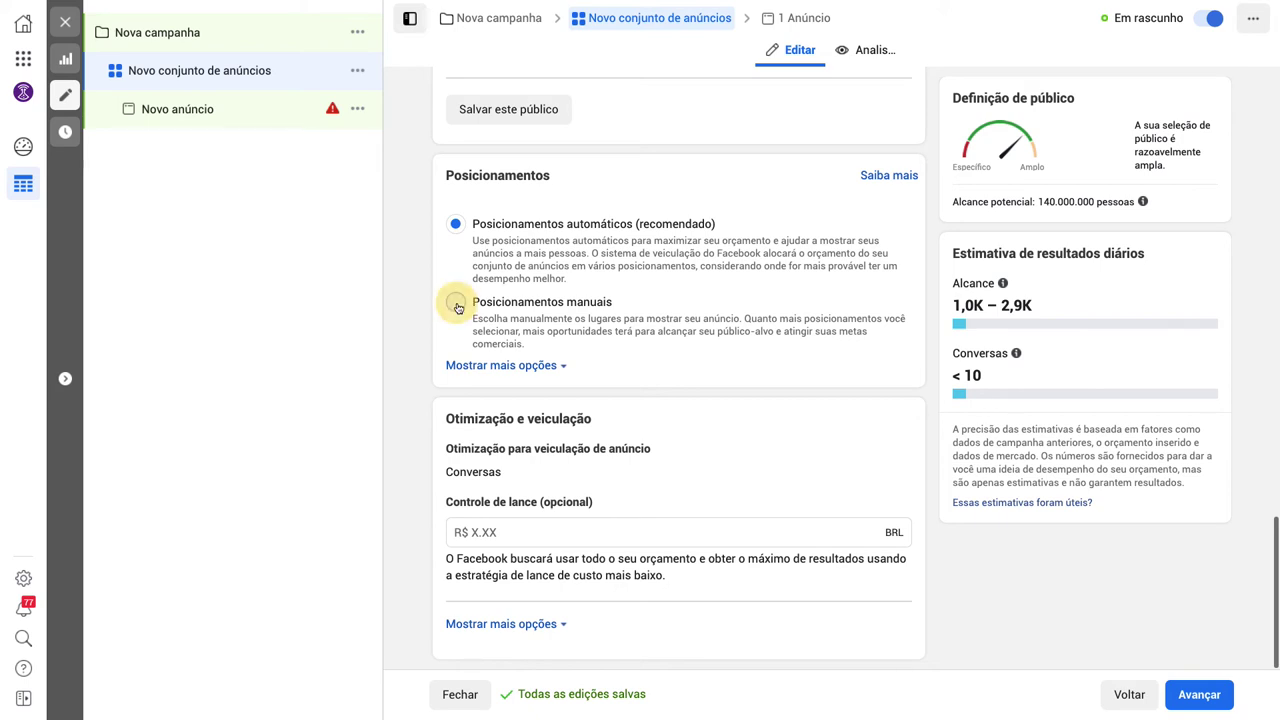
{"action": "scroll", "coordinate": [687, 403], "scroll_direction": "down", "scroll_amount": 3}
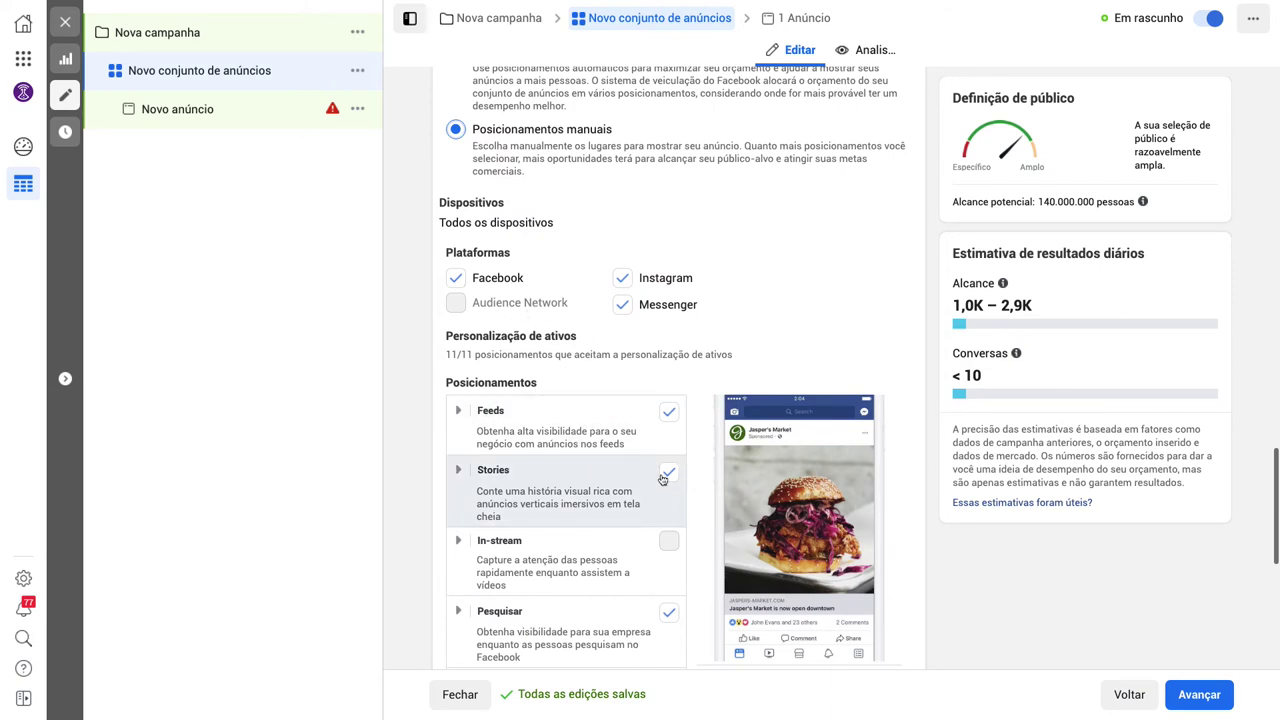
{"action": "left_click", "coordinate": [458, 470]}
{"action": "scroll", "coordinate": [572, 510], "scroll_direction": "down", "scroll_amount": 2}
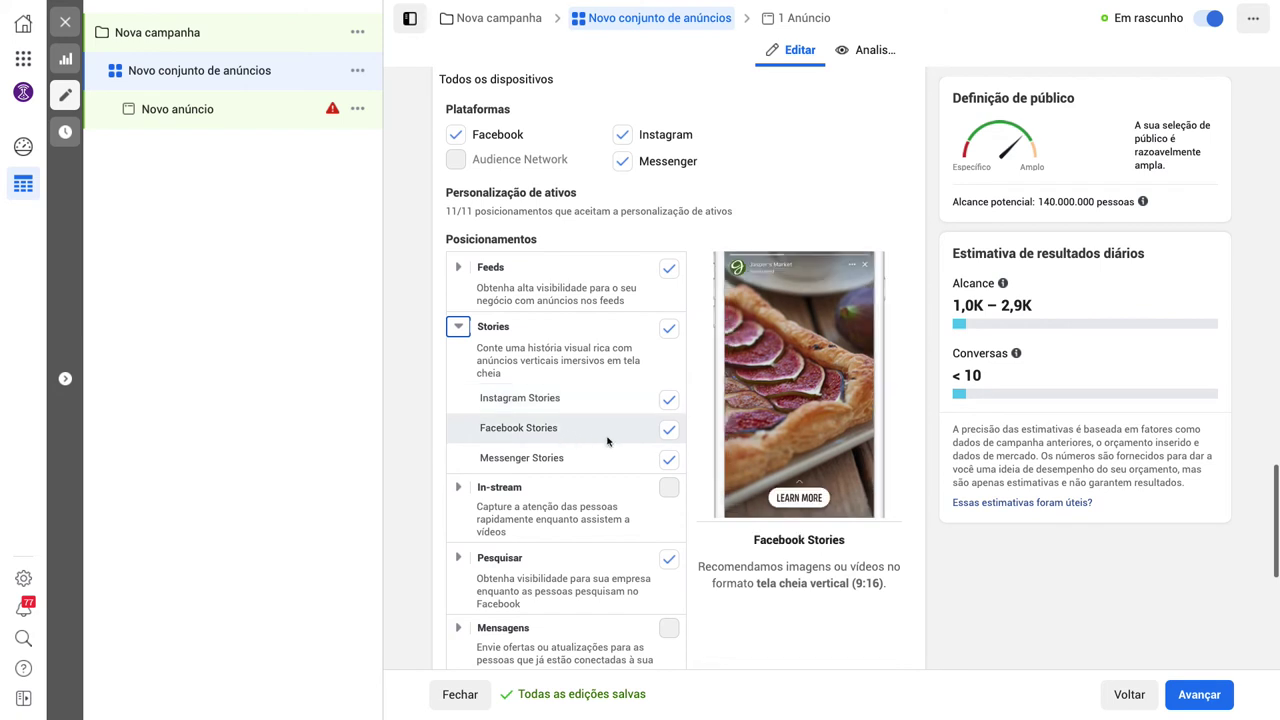
{"action": "left_click", "coordinate": [669, 432]}
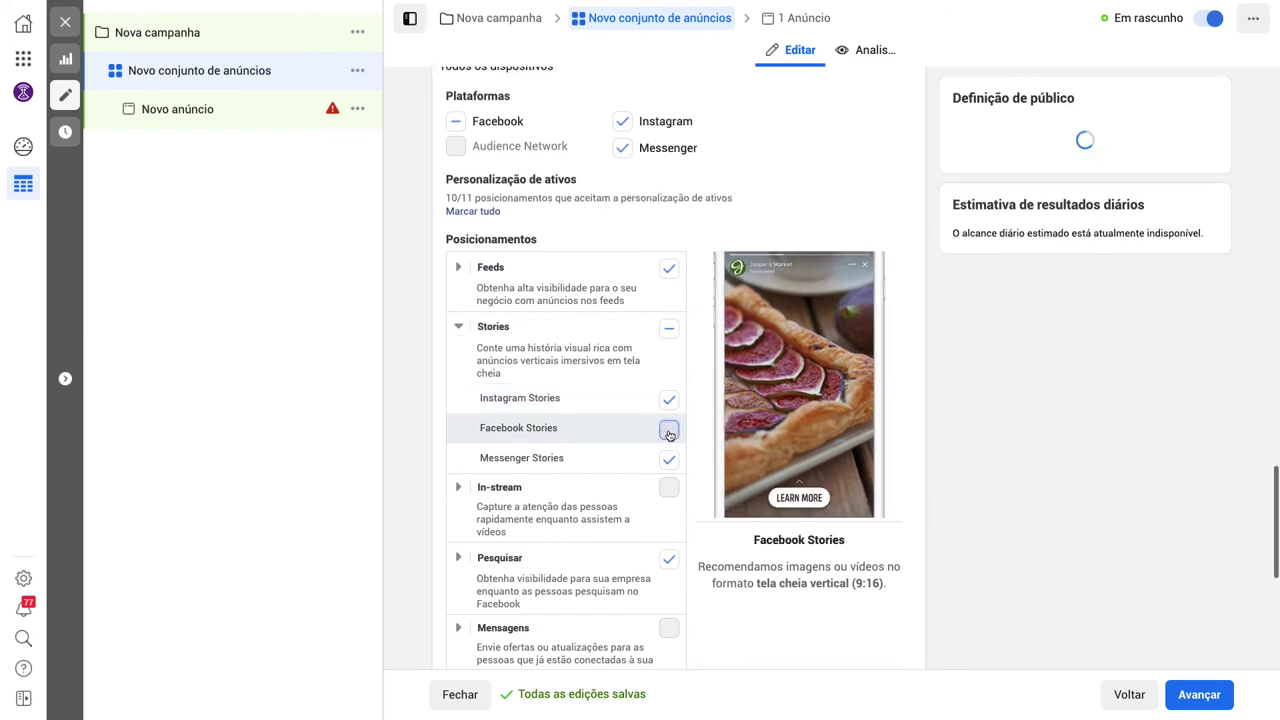
{"action": "scroll", "coordinate": [669, 432], "scroll_direction": "up", "scroll_amount": 2}
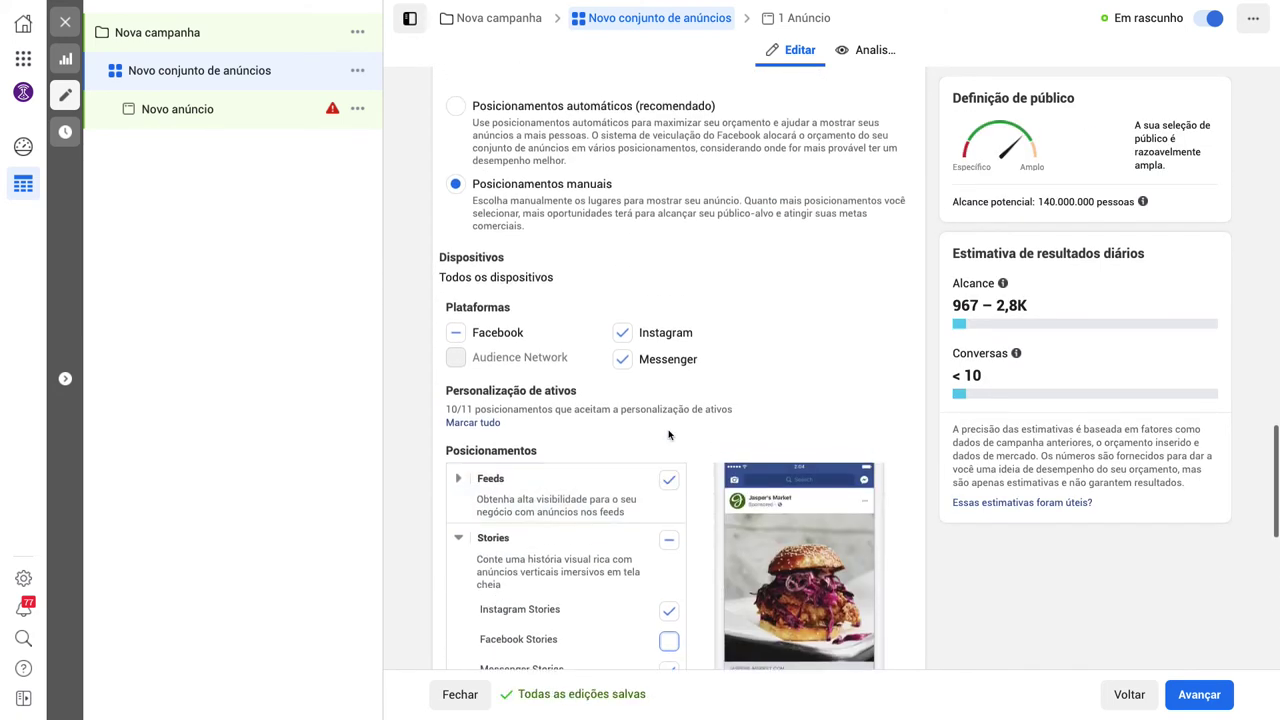
{"action": "scroll", "coordinate": [494, 225], "scroll_direction": "up", "scroll_amount": 1}
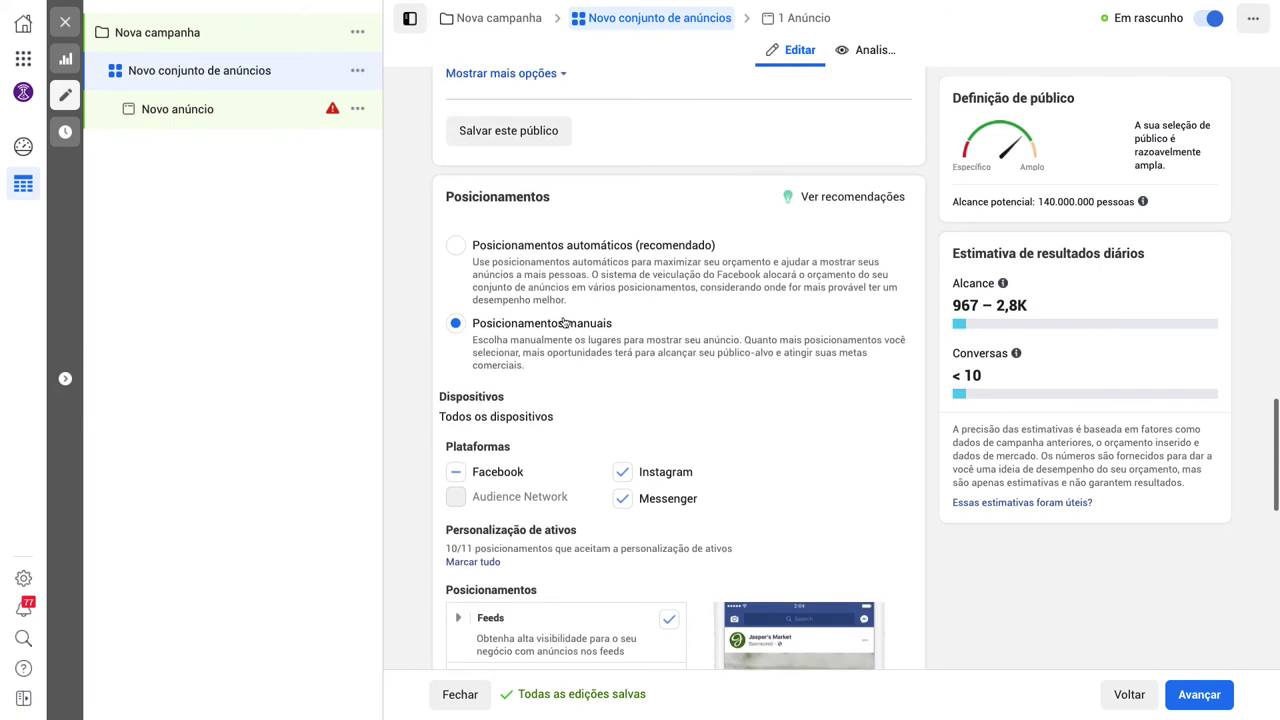
Examine the individual placements within the Feeds group of the manual placements.
{"action": "scroll", "coordinate": [608, 362], "scroll_direction": "down", "scroll_amount": 3}
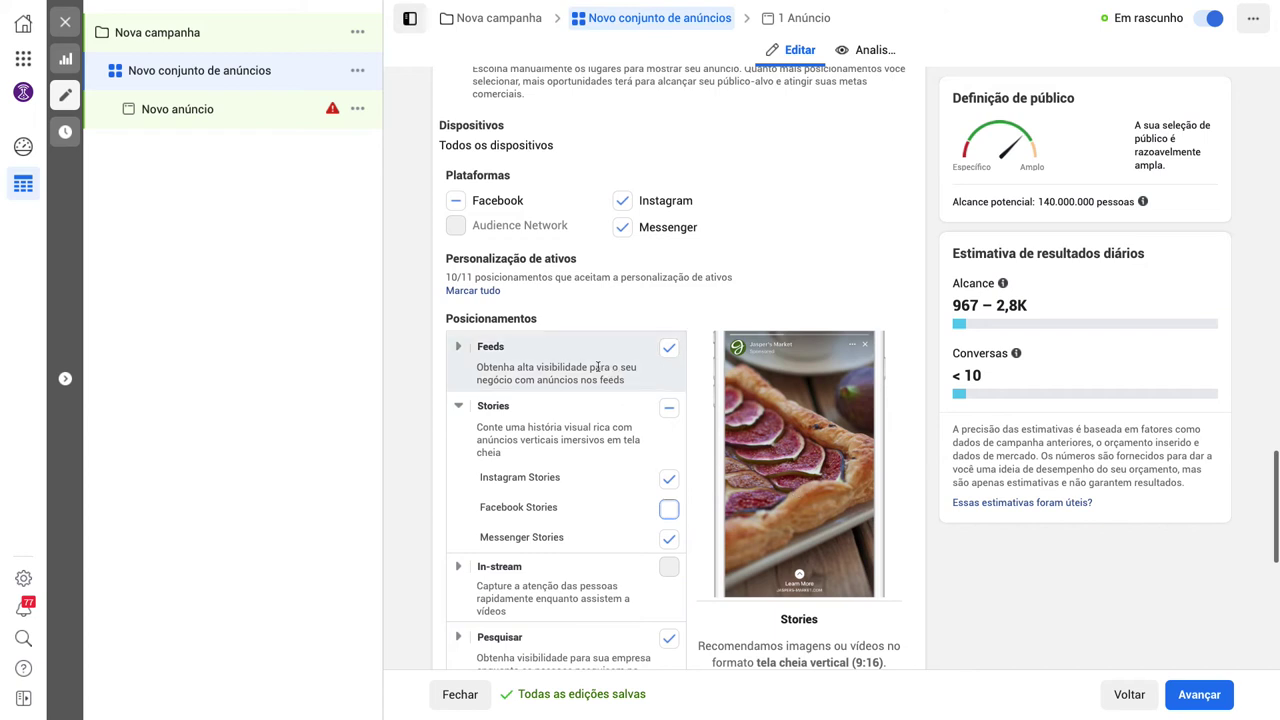
{"action": "left_click", "coordinate": [462, 348]}
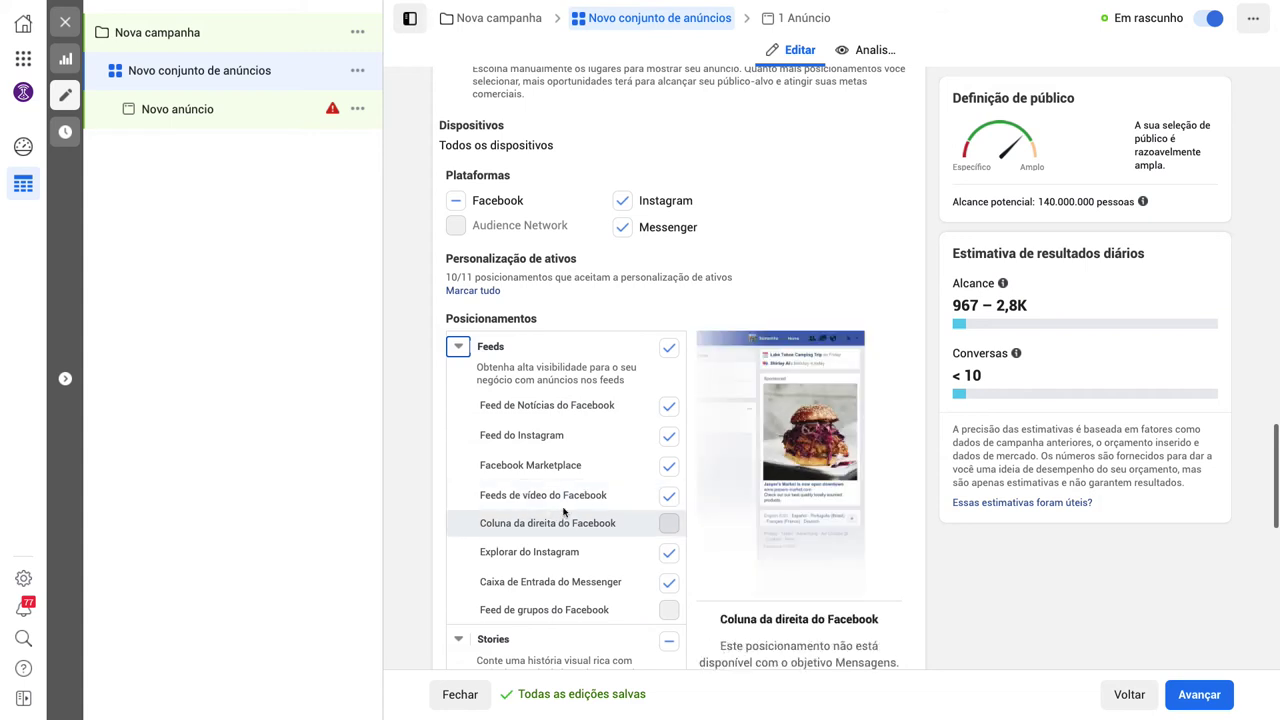
{"action": "scroll", "coordinate": [591, 493], "scroll_direction": "down", "scroll_amount": 1}
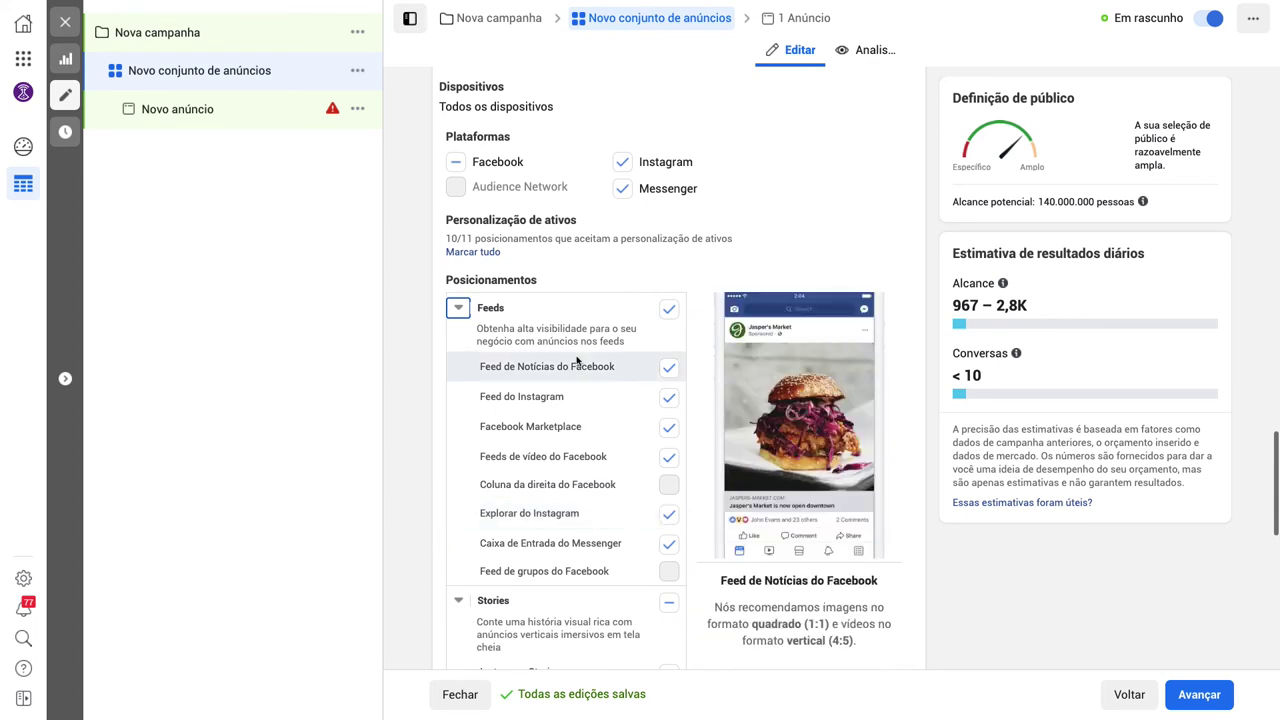
{"action": "left_click", "coordinate": [457, 311]}
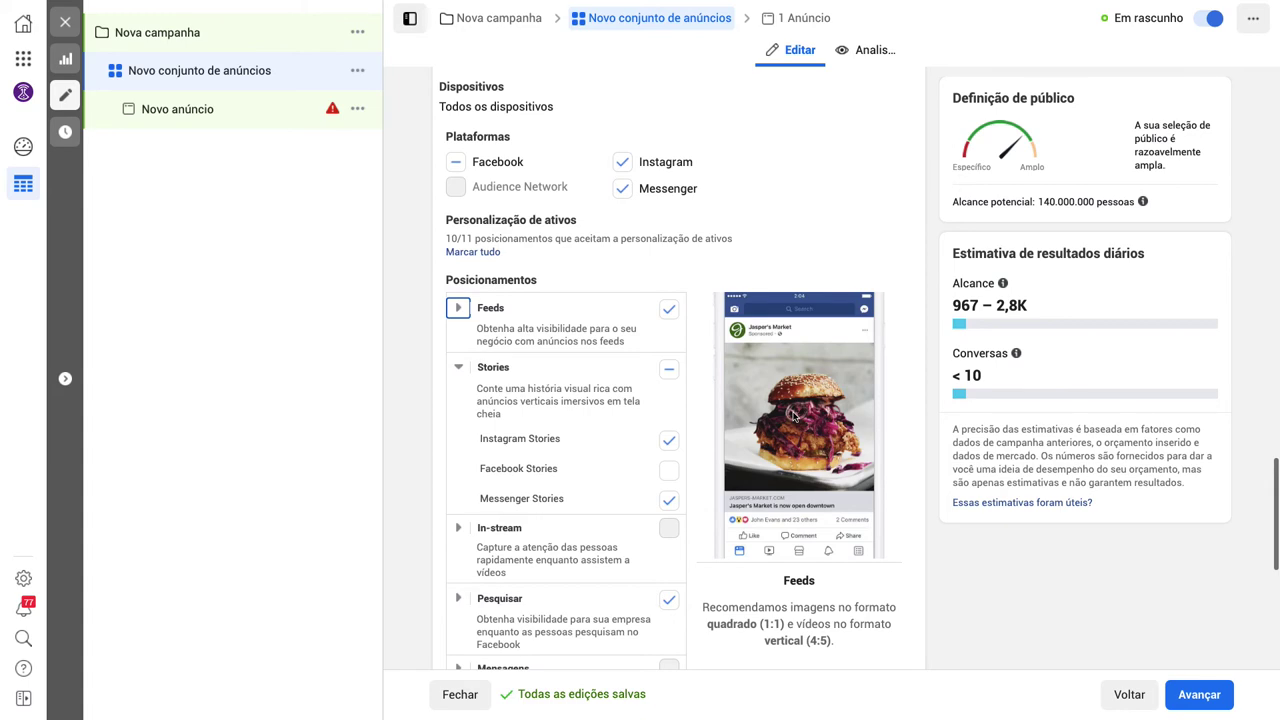
Review the ad set's settings from the ad type and messaging apps through audience and placements to optimization and bid control.
{"action": "scroll", "coordinate": [793, 416], "scroll_direction": "up", "scroll_amount": 20}
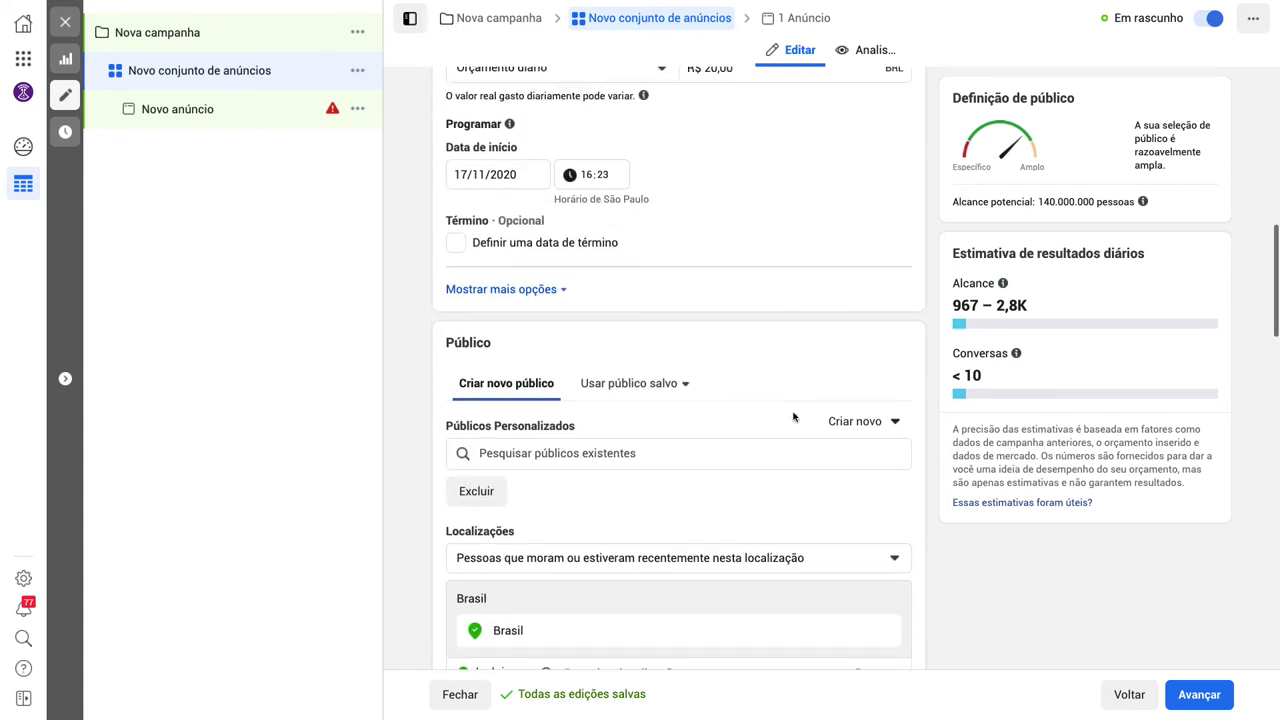
{"action": "scroll", "coordinate": [793, 416], "scroll_direction": "up", "scroll_amount": 5}
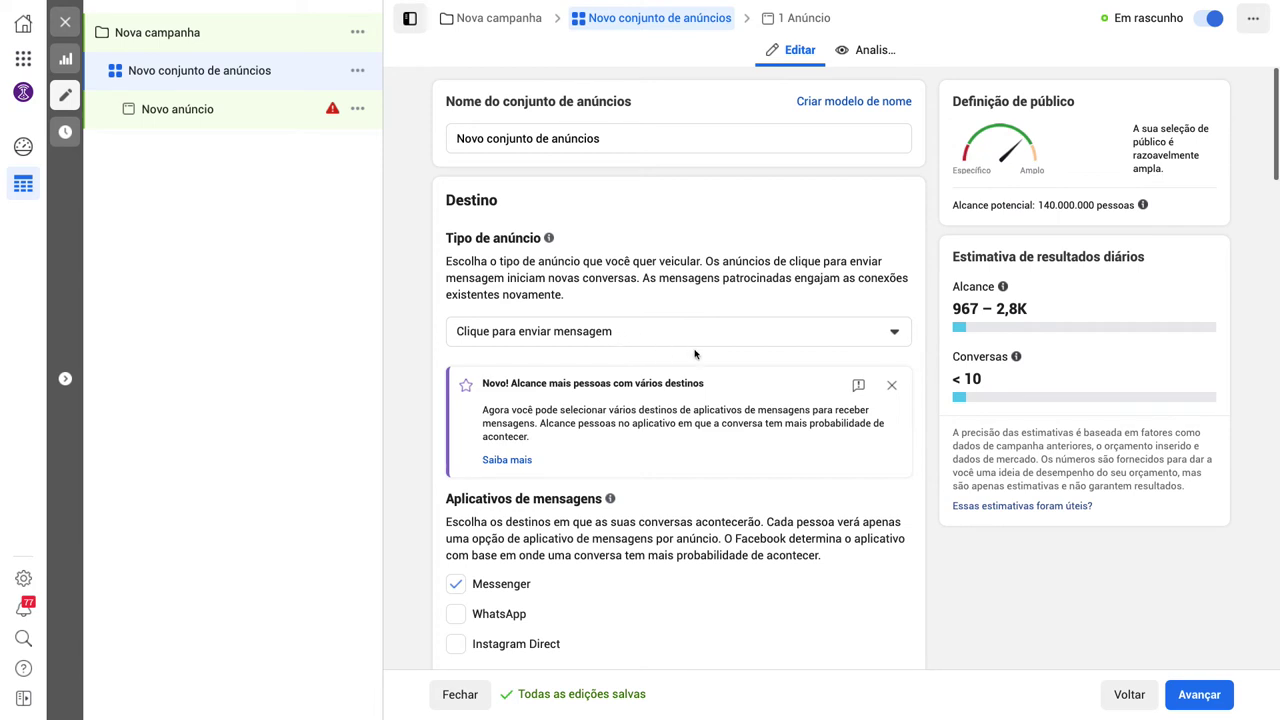
{"action": "scroll", "coordinate": [742, 357], "scroll_direction": "down", "scroll_amount": 10}
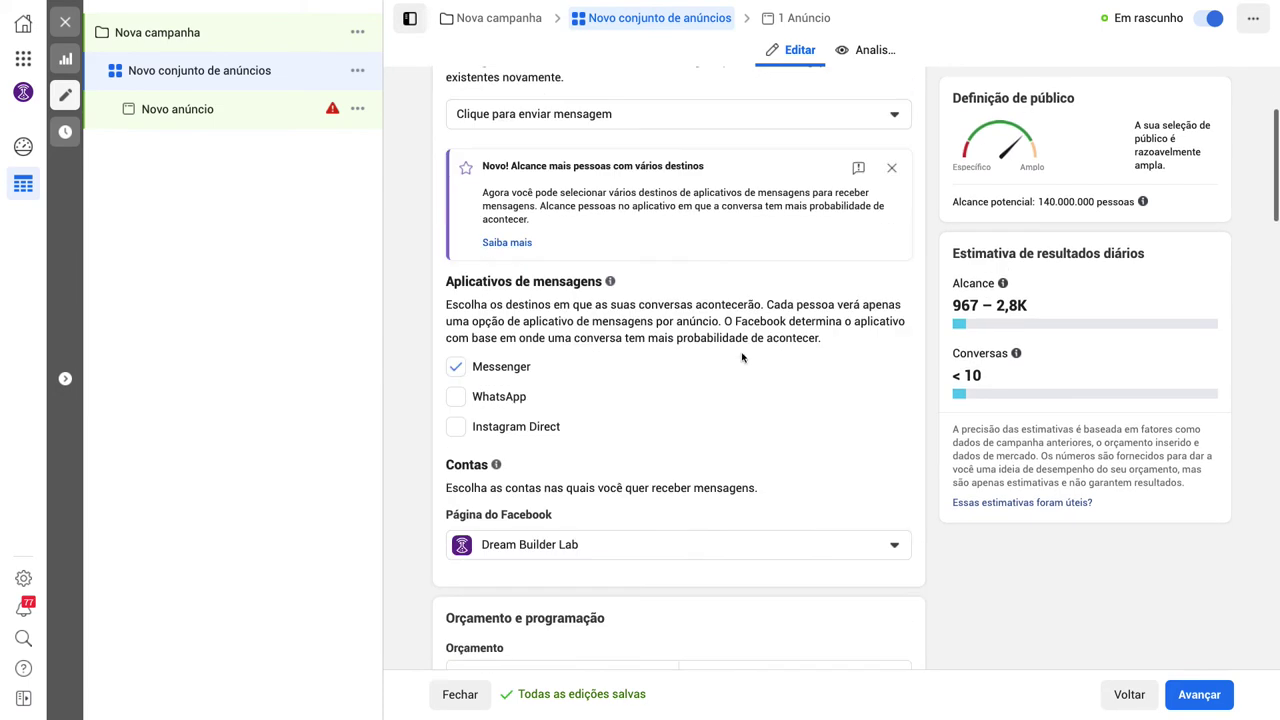
{"action": "scroll", "coordinate": [742, 357], "scroll_direction": "down", "scroll_amount": 10}
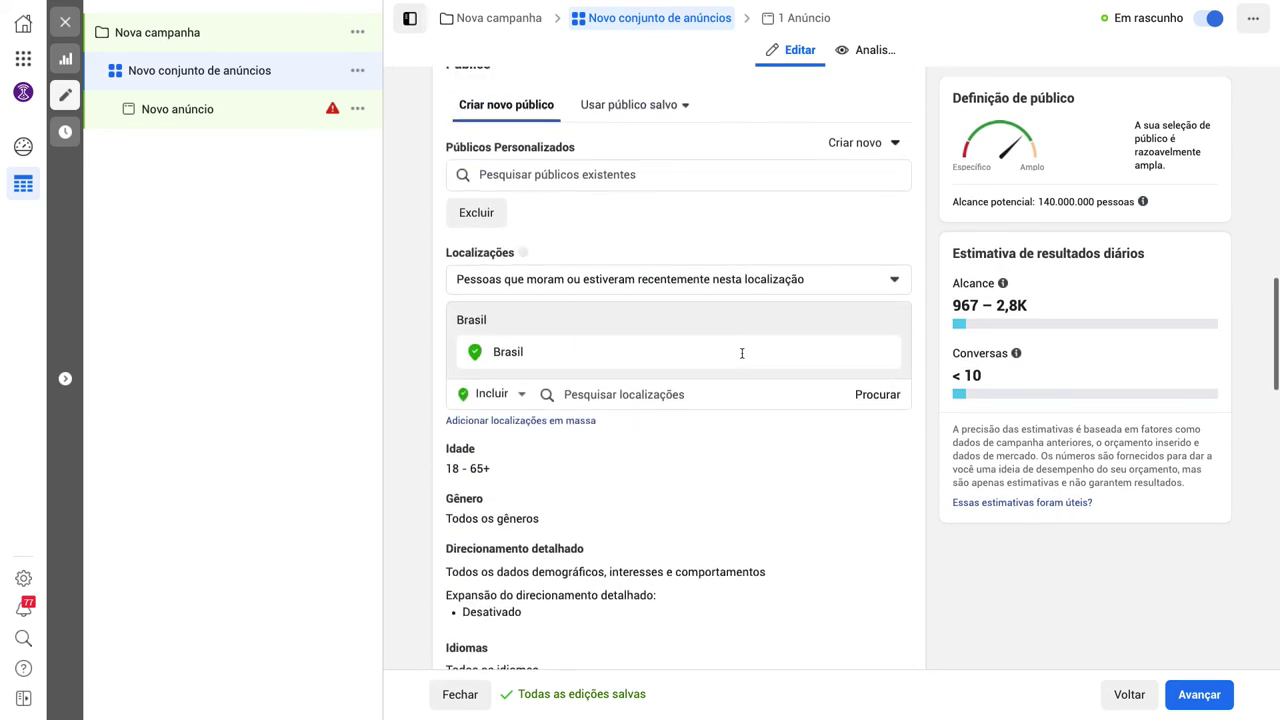
{"action": "scroll", "coordinate": [742, 357], "scroll_direction": "down", "scroll_amount": 1}
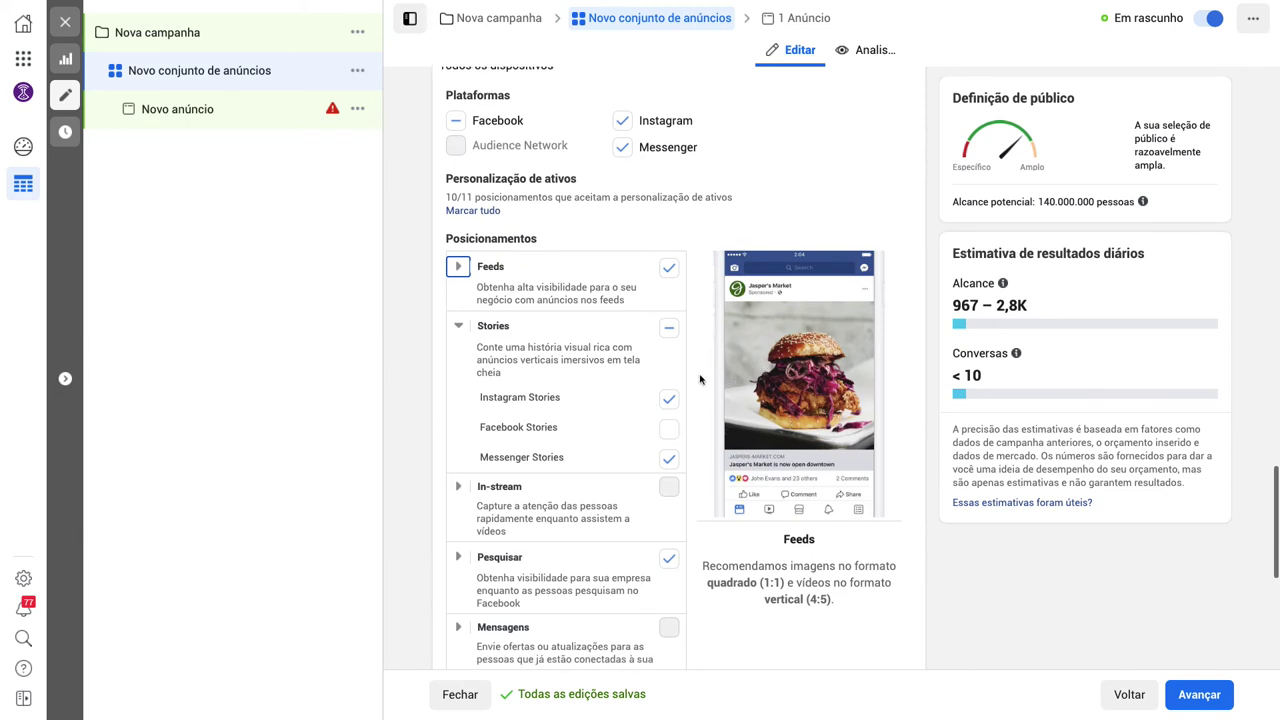
{"action": "scroll", "coordinate": [699, 379], "scroll_direction": "down", "scroll_amount": 5}
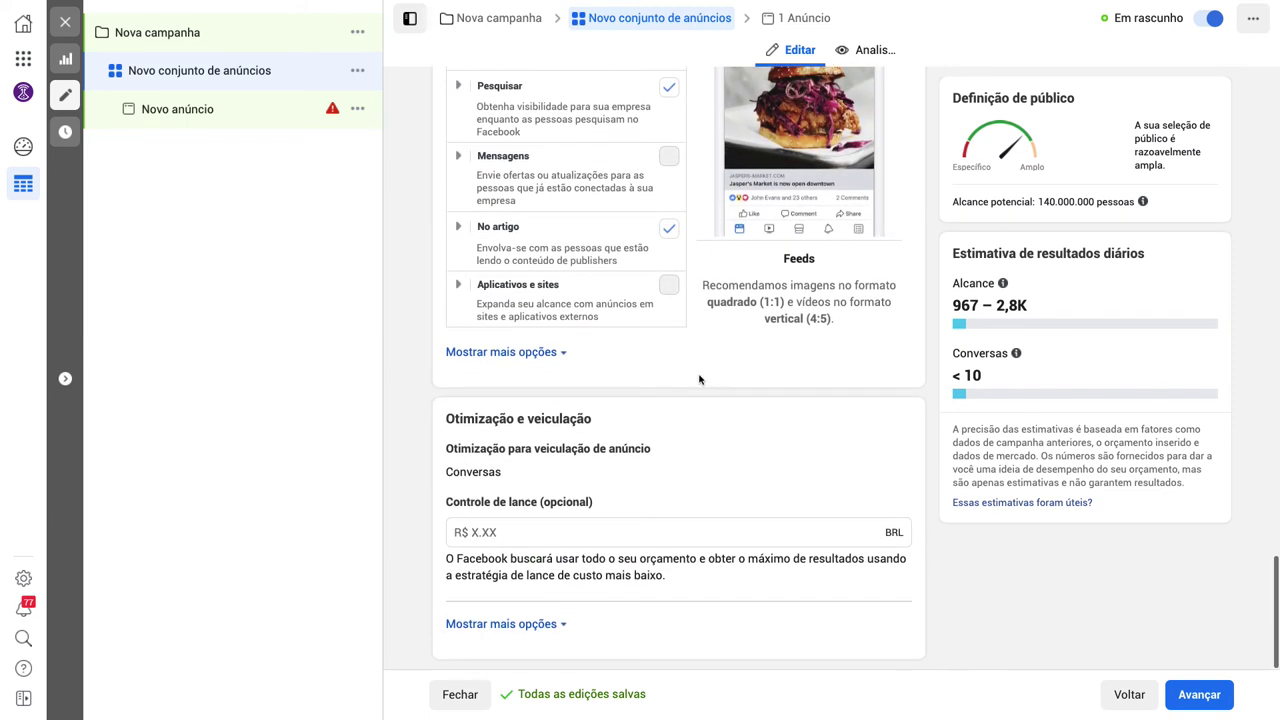
{"action": "scroll", "coordinate": [700, 375], "scroll_direction": "up", "scroll_amount": 2}
{"action": "scroll", "coordinate": [700, 394], "scroll_direction": "down", "scroll_amount": 1}
{"action": "scroll", "coordinate": [700, 342], "scroll_direction": "down", "scroll_amount": 1}
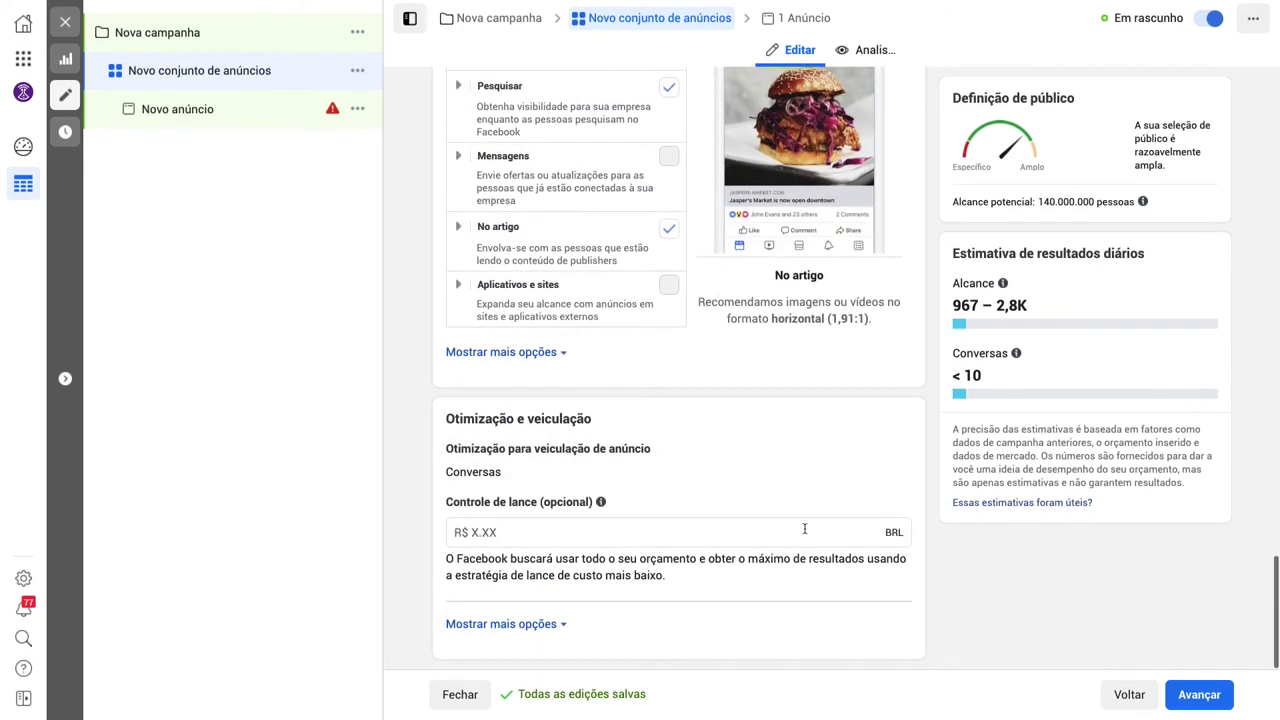
Proceed to the ad level and review the ad's identity, format and creative settings.
{"action": "left_click", "coordinate": [1199, 694]}
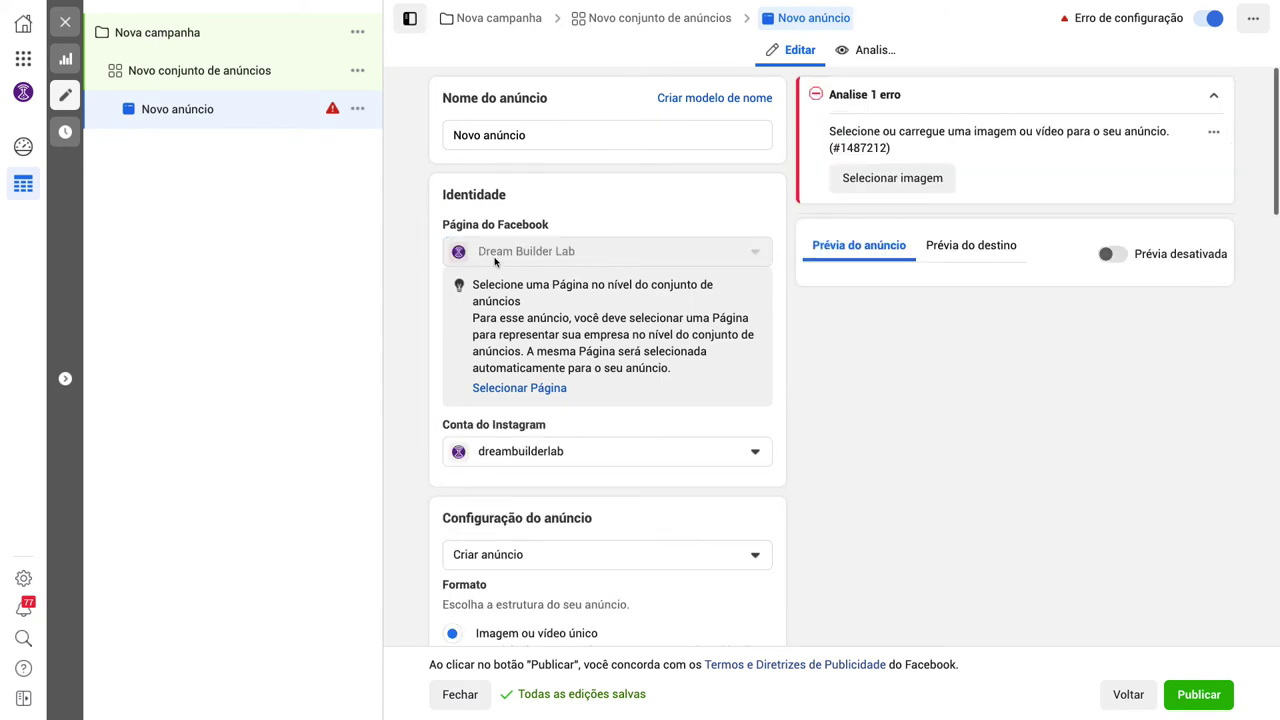
{"action": "scroll", "coordinate": [417, 290], "scroll_direction": "down", "scroll_amount": 2}
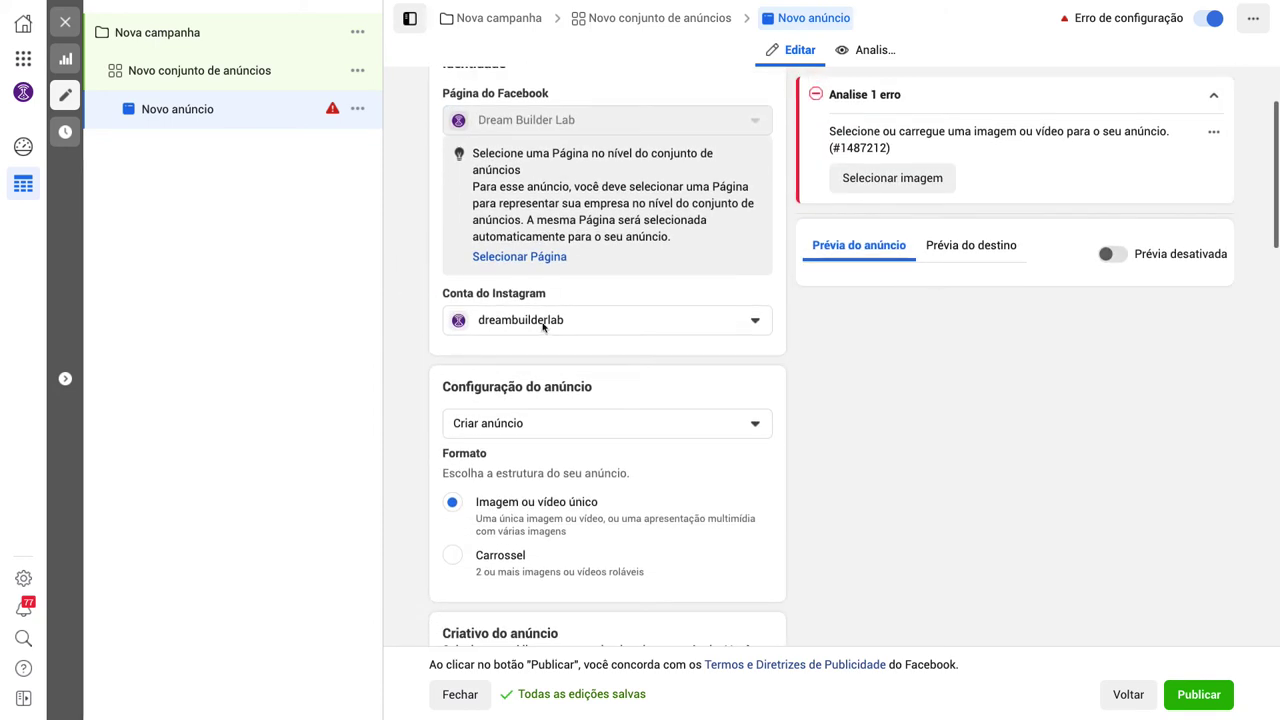
{"action": "scroll", "coordinate": [408, 321], "scroll_direction": "down", "scroll_amount": 3}
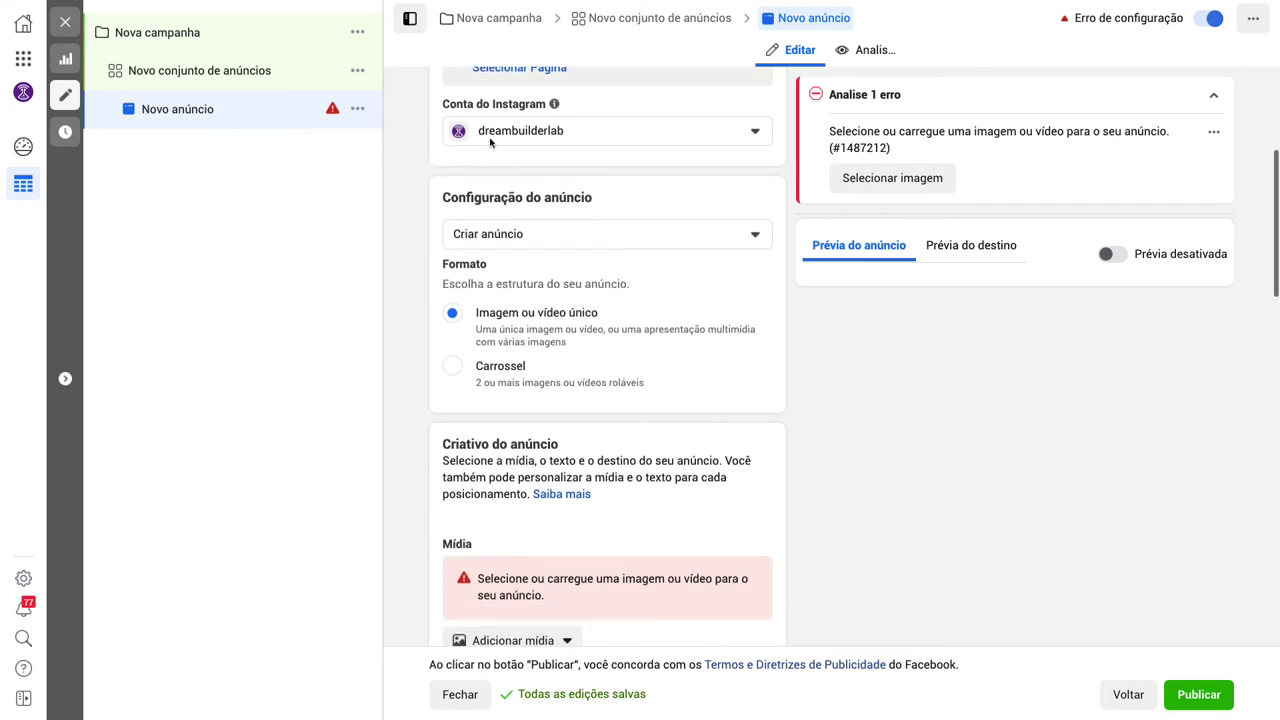
{"action": "scroll", "coordinate": [417, 209], "scroll_direction": "down", "scroll_amount": 1}
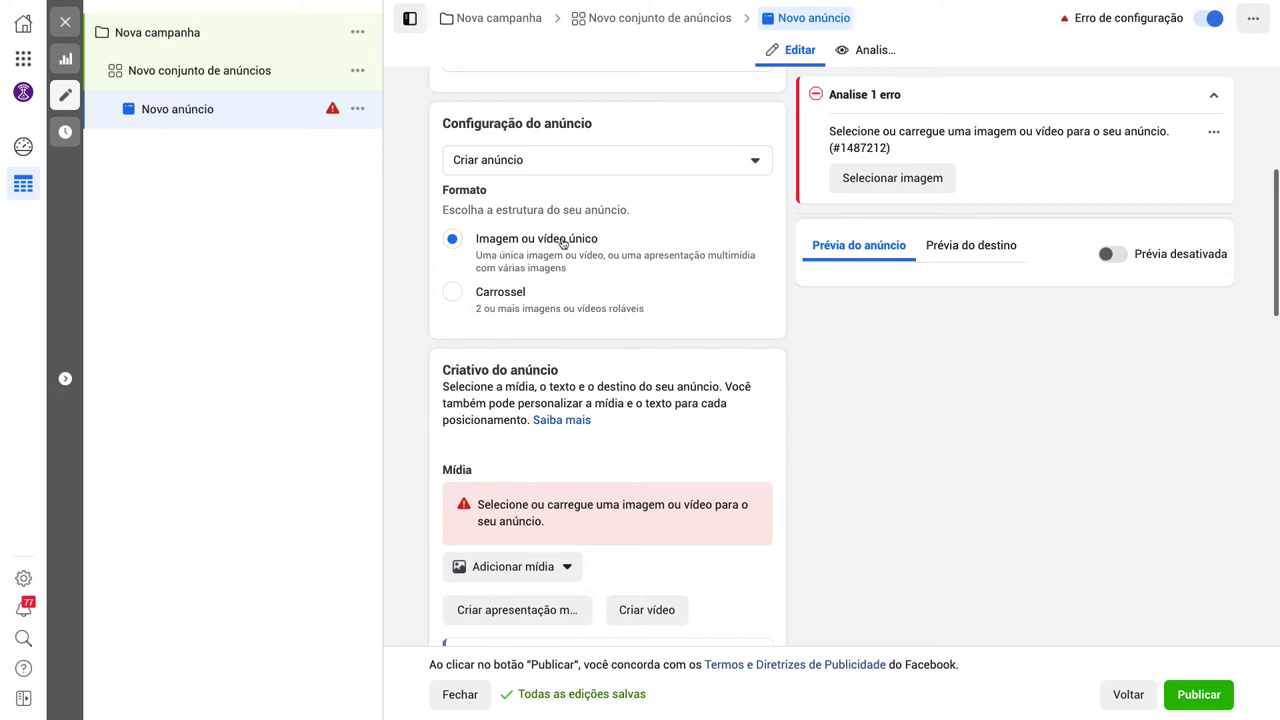
{"action": "scroll", "coordinate": [408, 316], "scroll_direction": "down", "scroll_amount": 5}
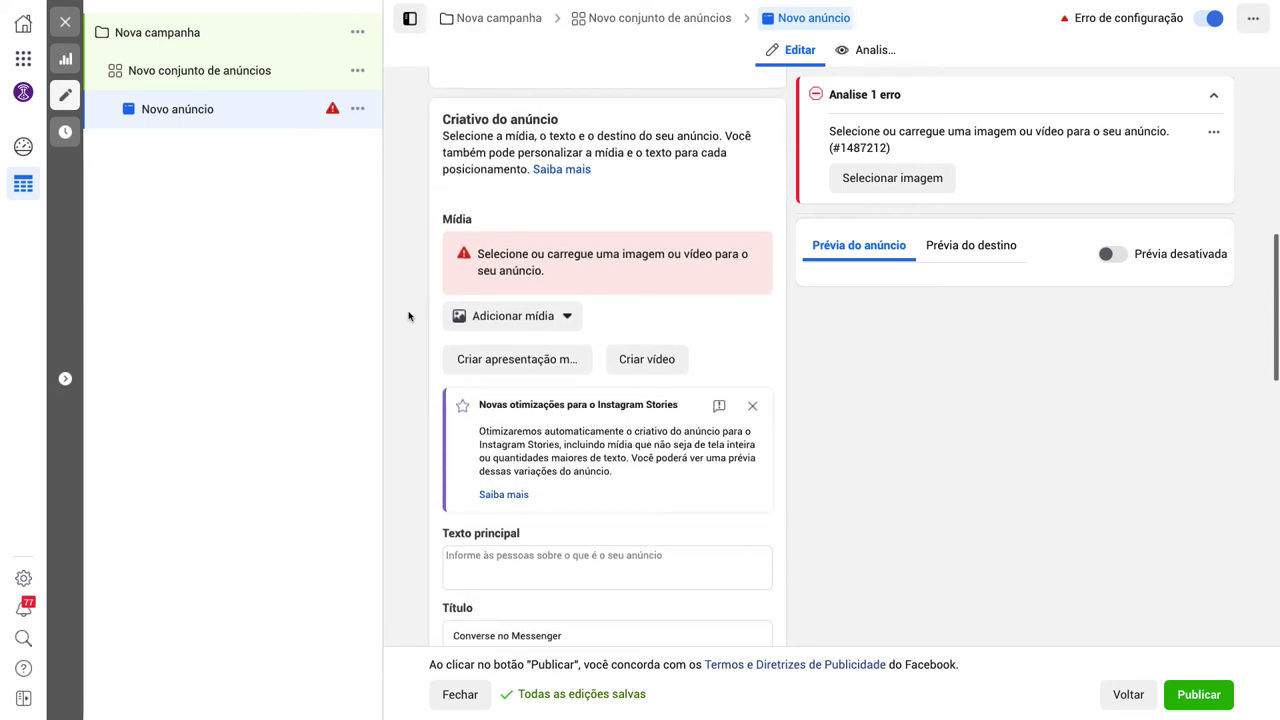
Add the 1440 × 1440 ManyChat Power image from the account images as the ad's media, using the uncropped versions for vertical and horizontal placements.
{"action": "left_click", "coordinate": [568, 318]}
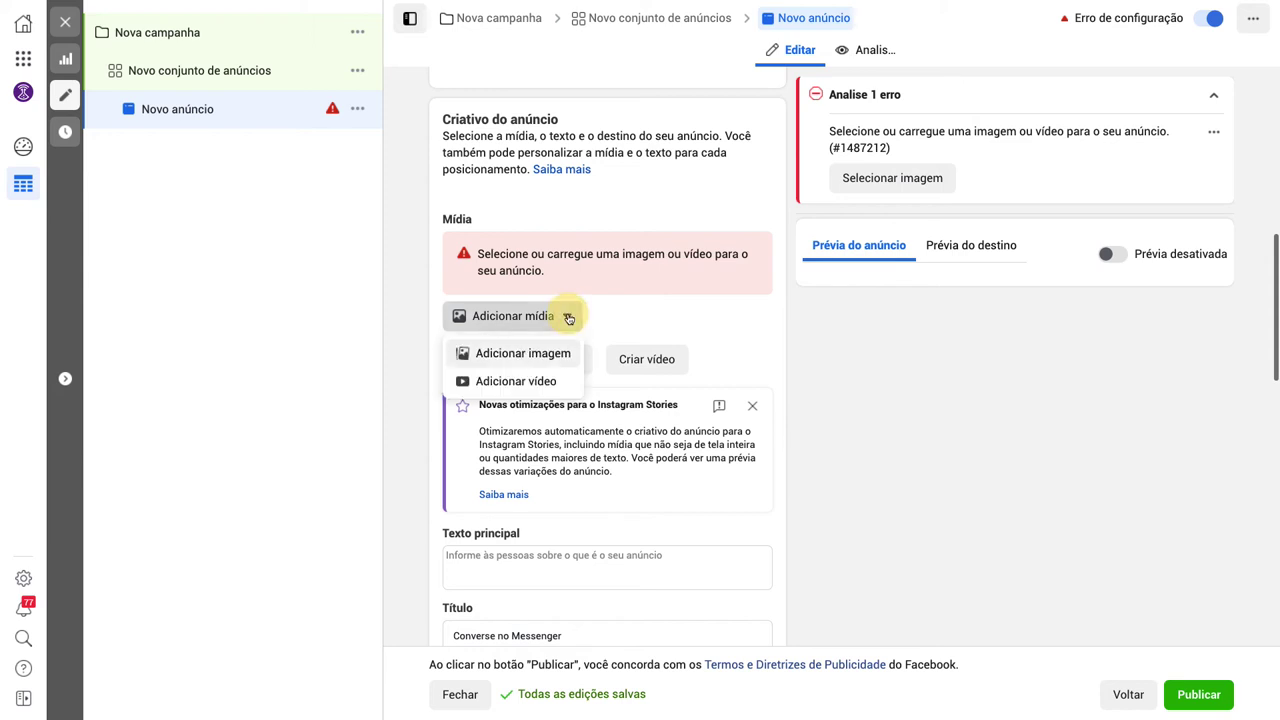
{"action": "left_click", "coordinate": [522, 354]}
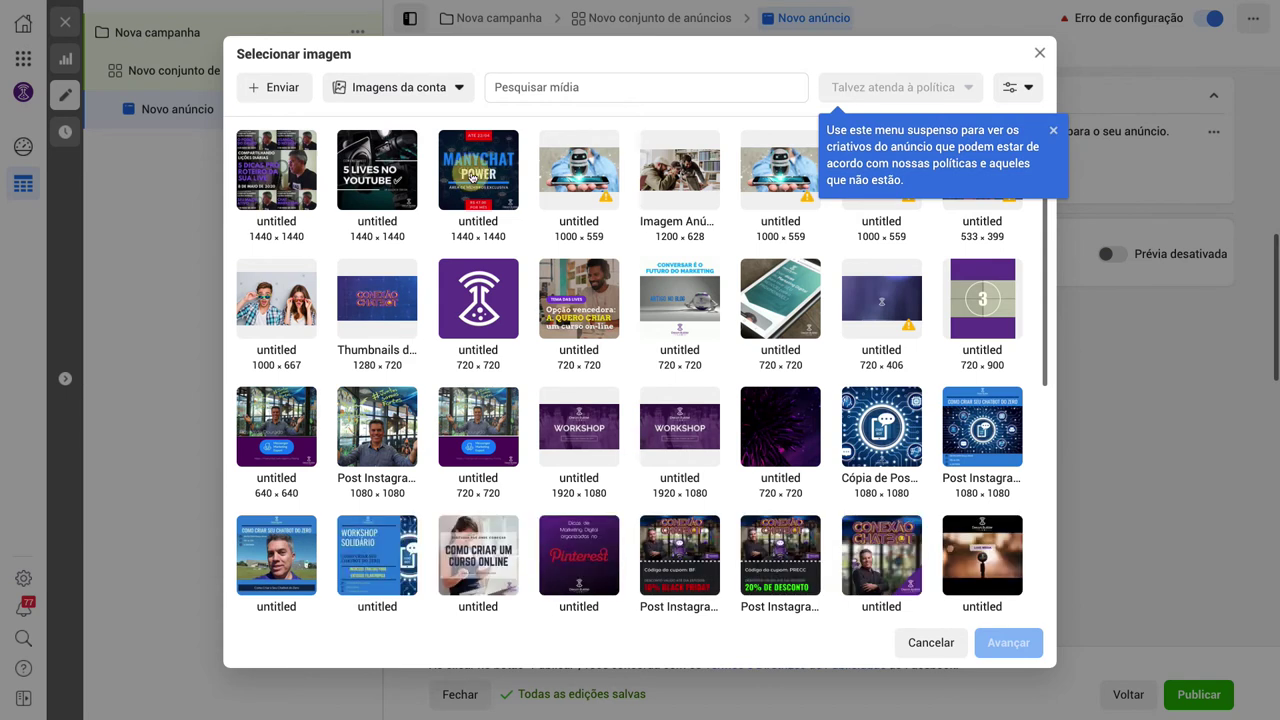
{"action": "left_click", "coordinate": [472, 177]}
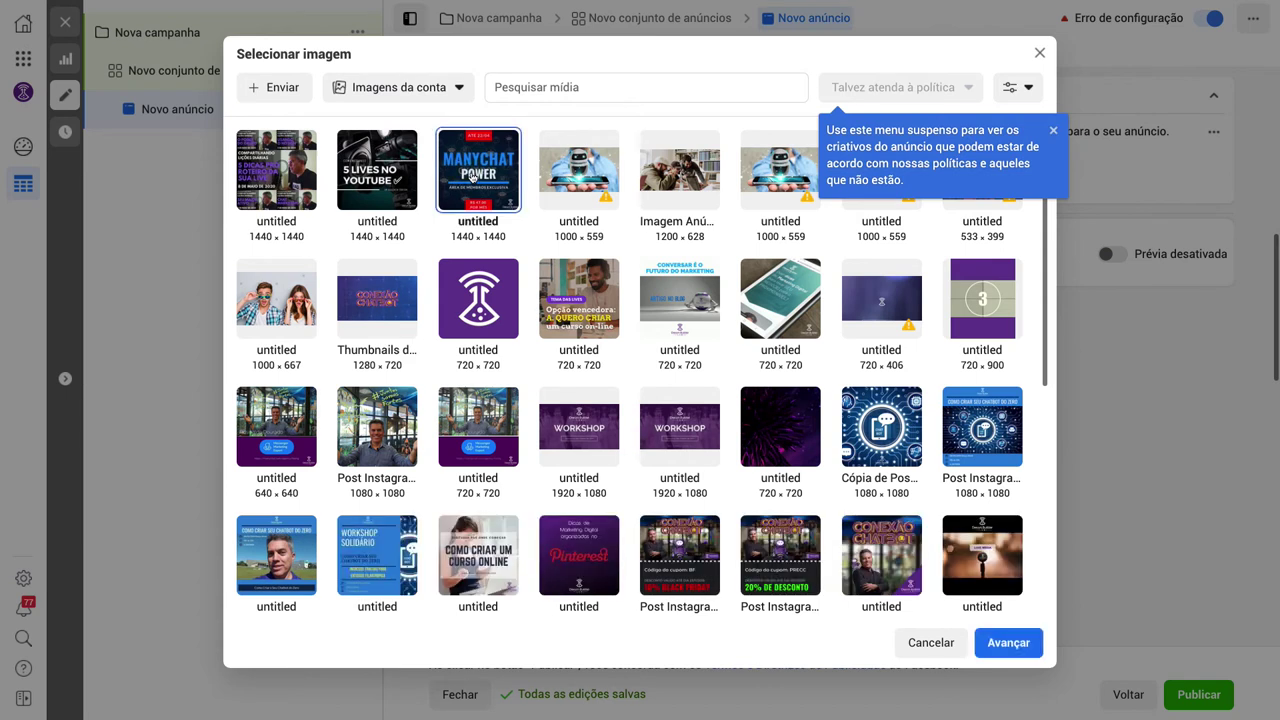
{"action": "left_click", "coordinate": [1008, 643]}
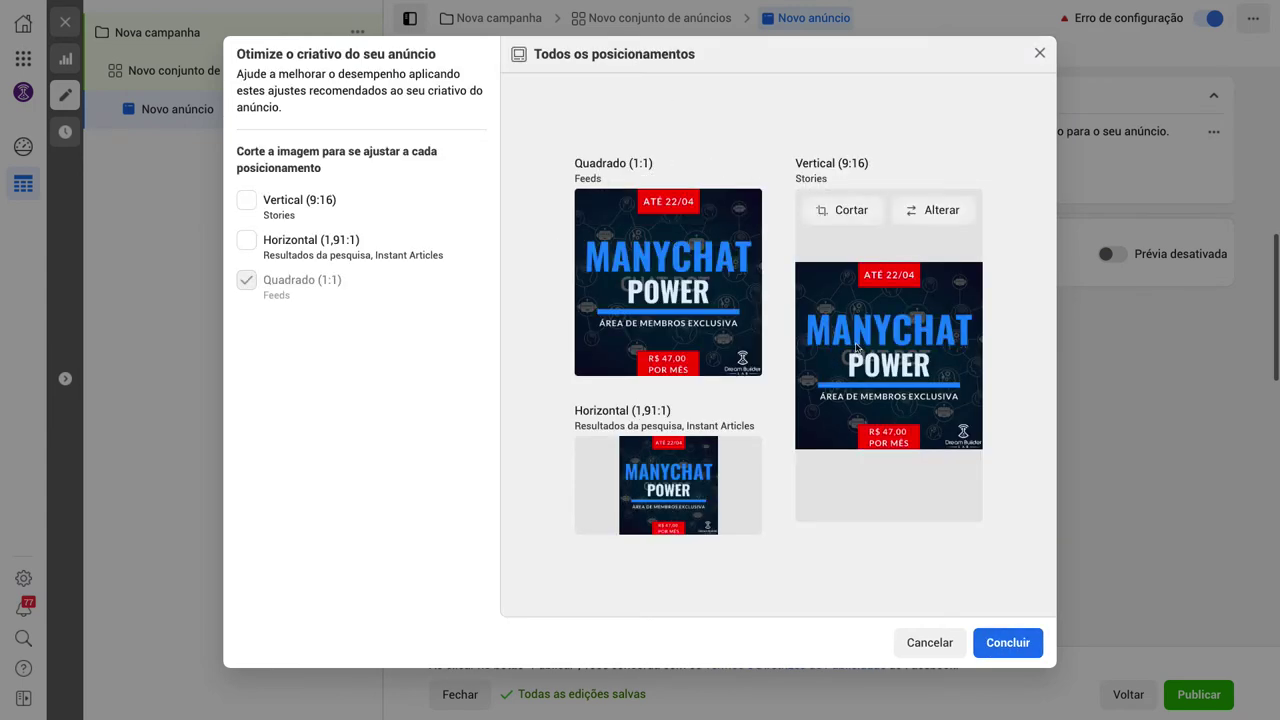
{"action": "mouse_move", "coordinate": [939, 267]}
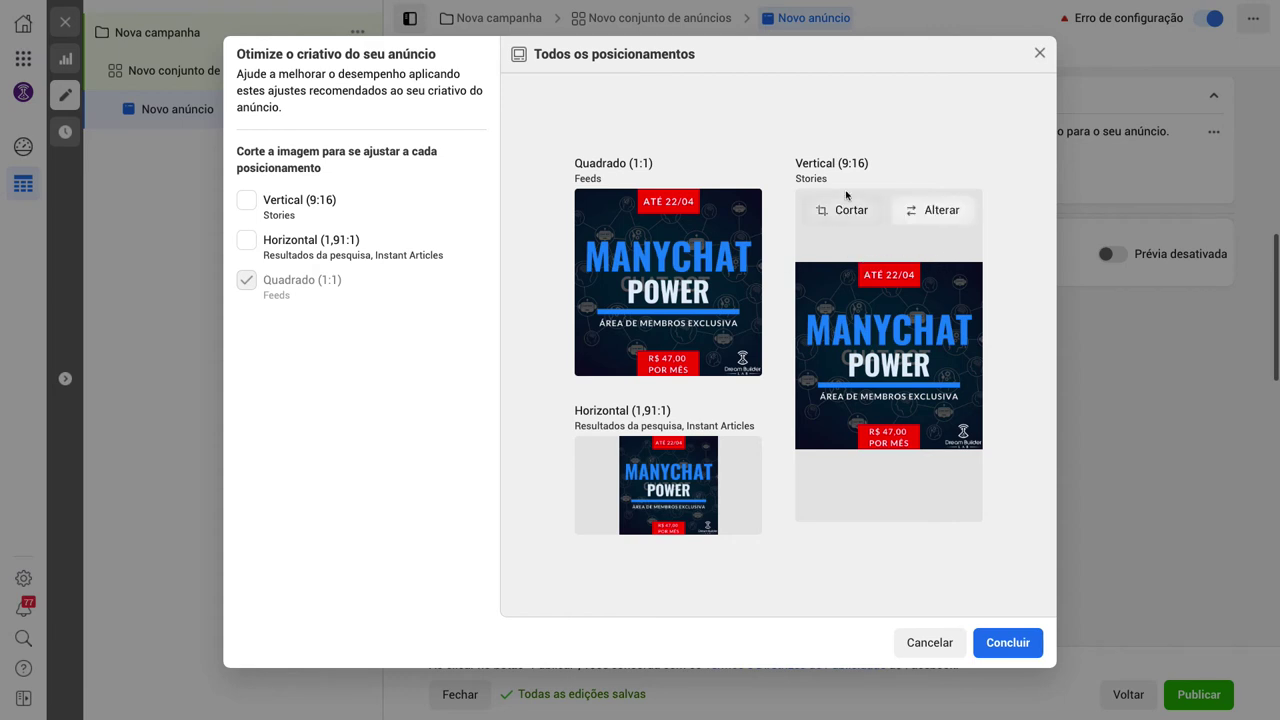
{"action": "mouse_move", "coordinate": [651, 434]}
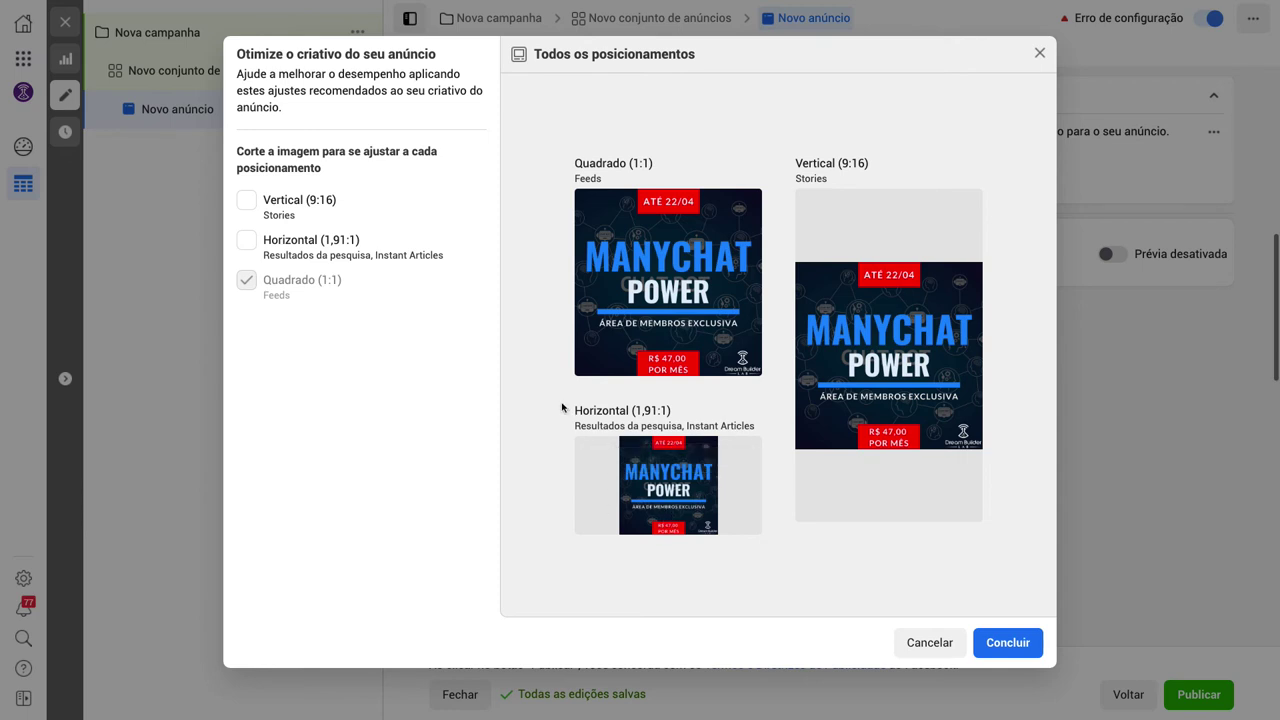
{"action": "mouse_move", "coordinate": [625, 303]}
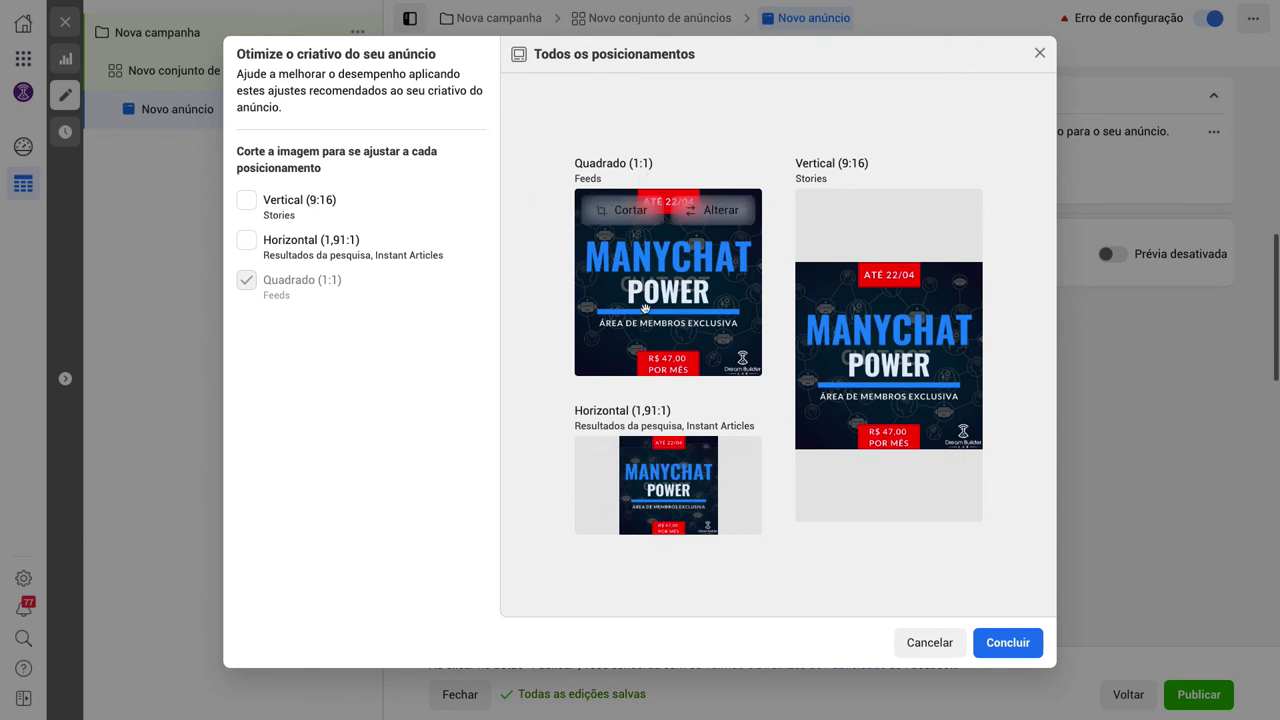
{"action": "mouse_move", "coordinate": [855, 516]}
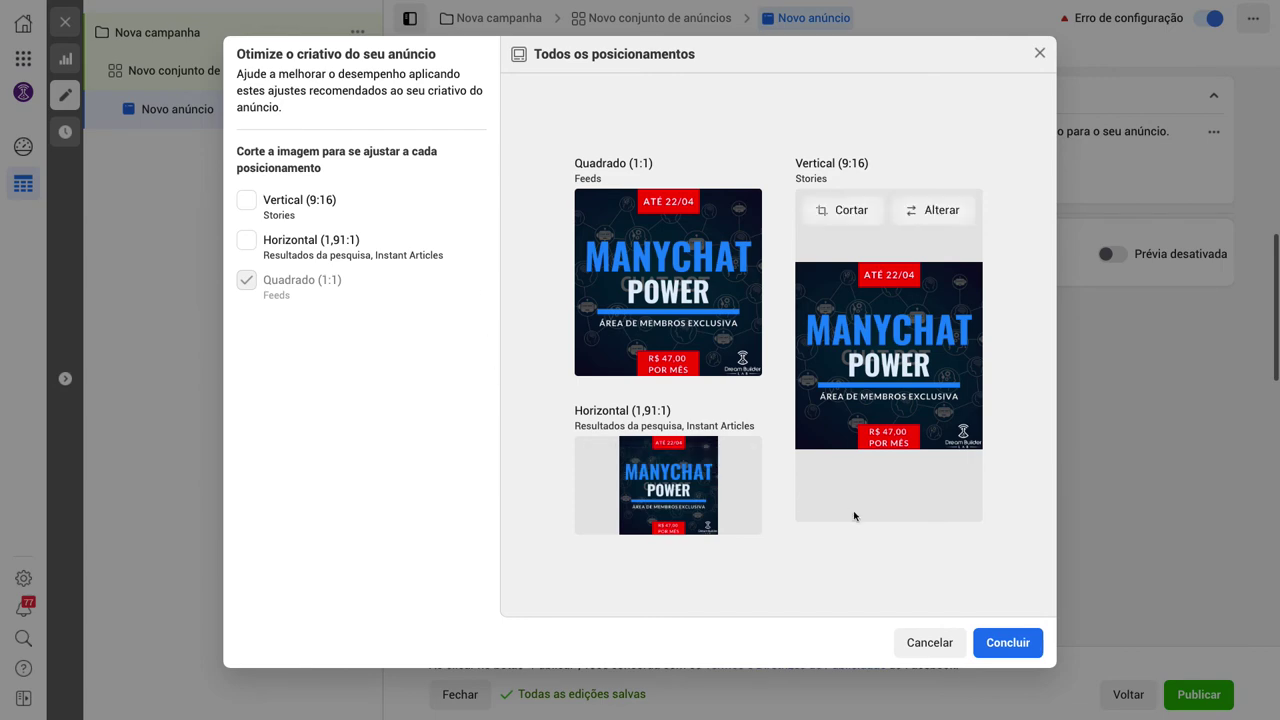
{"action": "left_click", "coordinate": [1012, 643]}
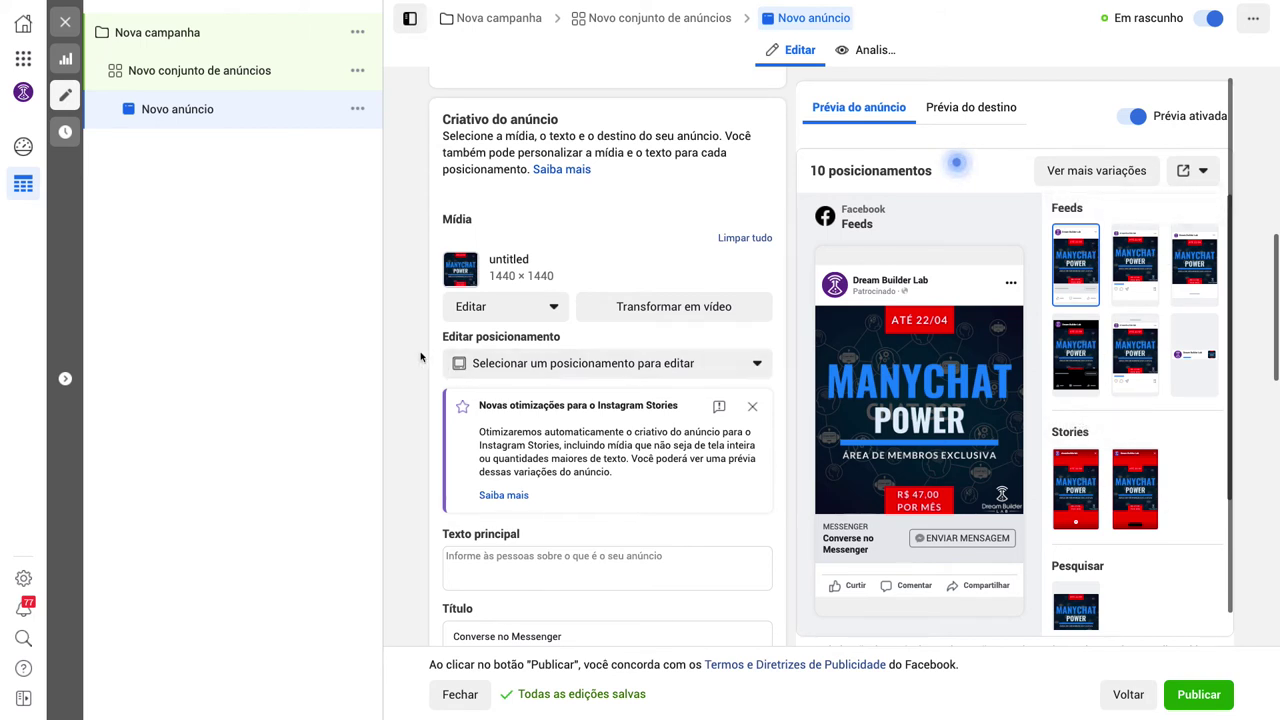
Enter "Copy do seu anúncio" as the ad's Texto principal and preview the ad in the Instagram feed.
{"action": "scroll", "coordinate": [417, 357], "scroll_direction": "down", "scroll_amount": 1}
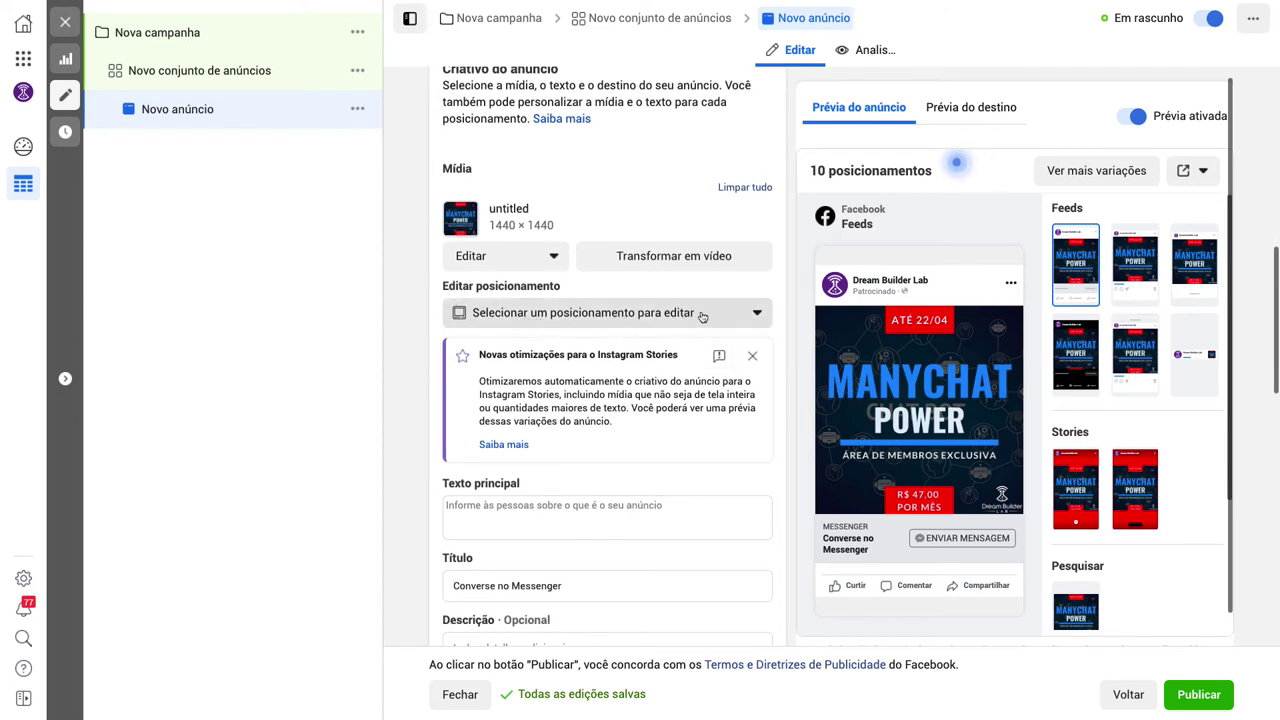
{"action": "scroll", "coordinate": [417, 365], "scroll_direction": "down", "scroll_amount": 3}
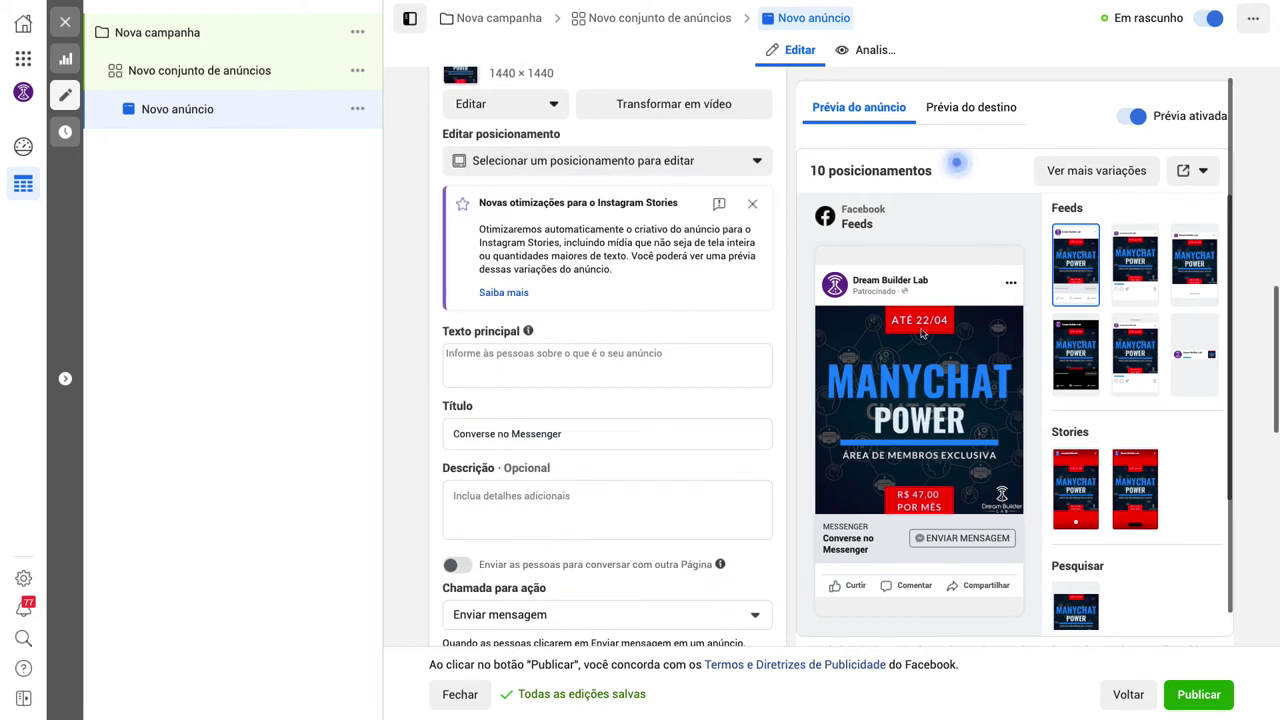
{"action": "mouse_move", "coordinate": [891, 347]}
{"action": "left_click", "coordinate": [511, 356]}
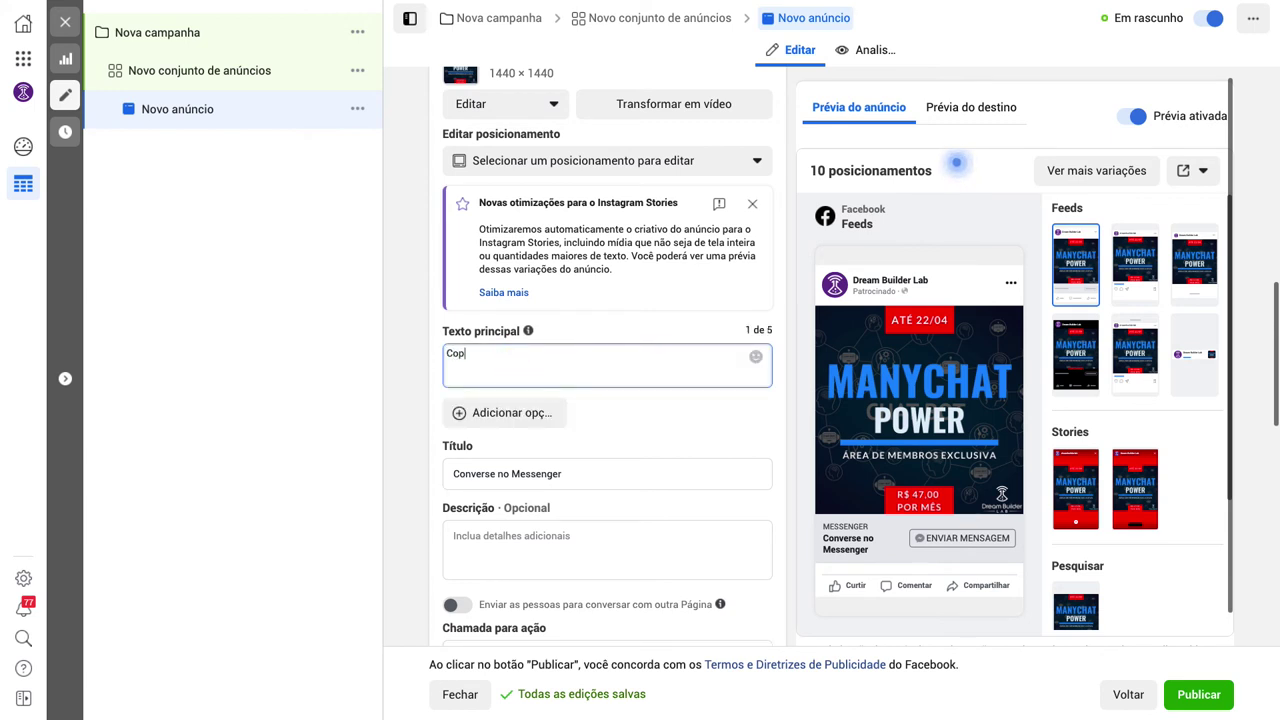
{"action": "type", "text": "Copy do seu anúncio"}
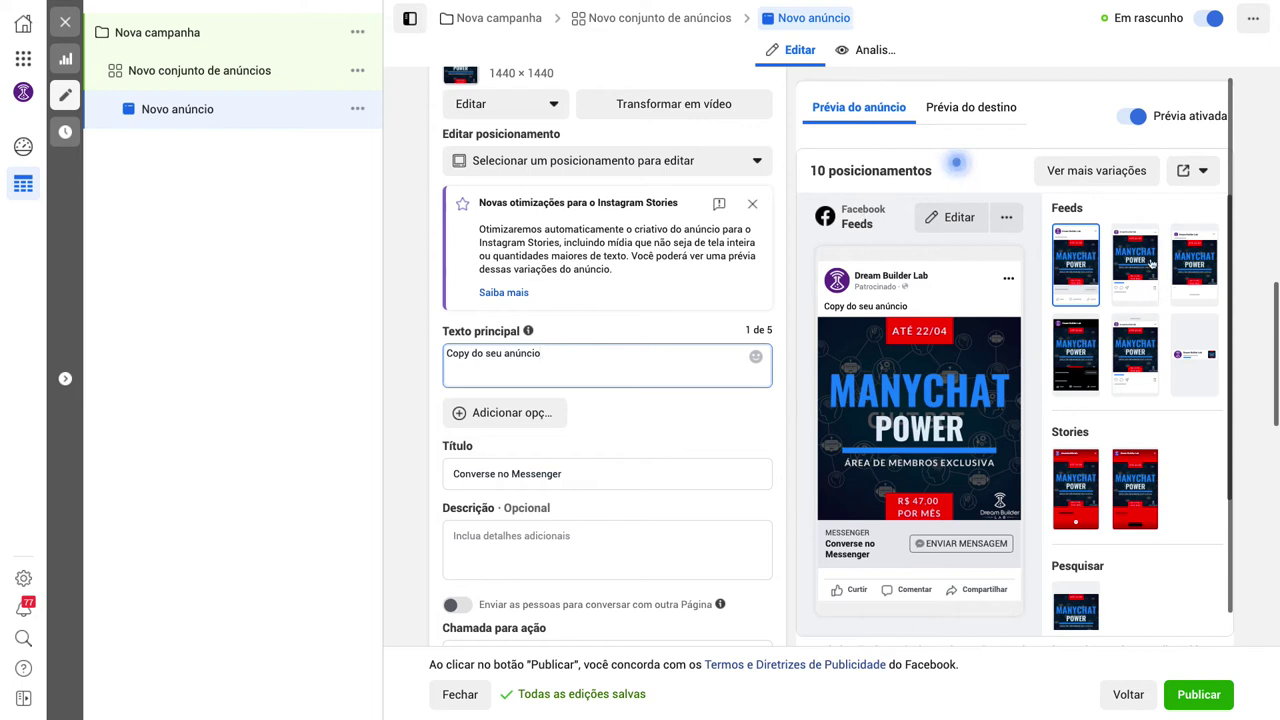
{"action": "left_click", "coordinate": [1143, 268]}
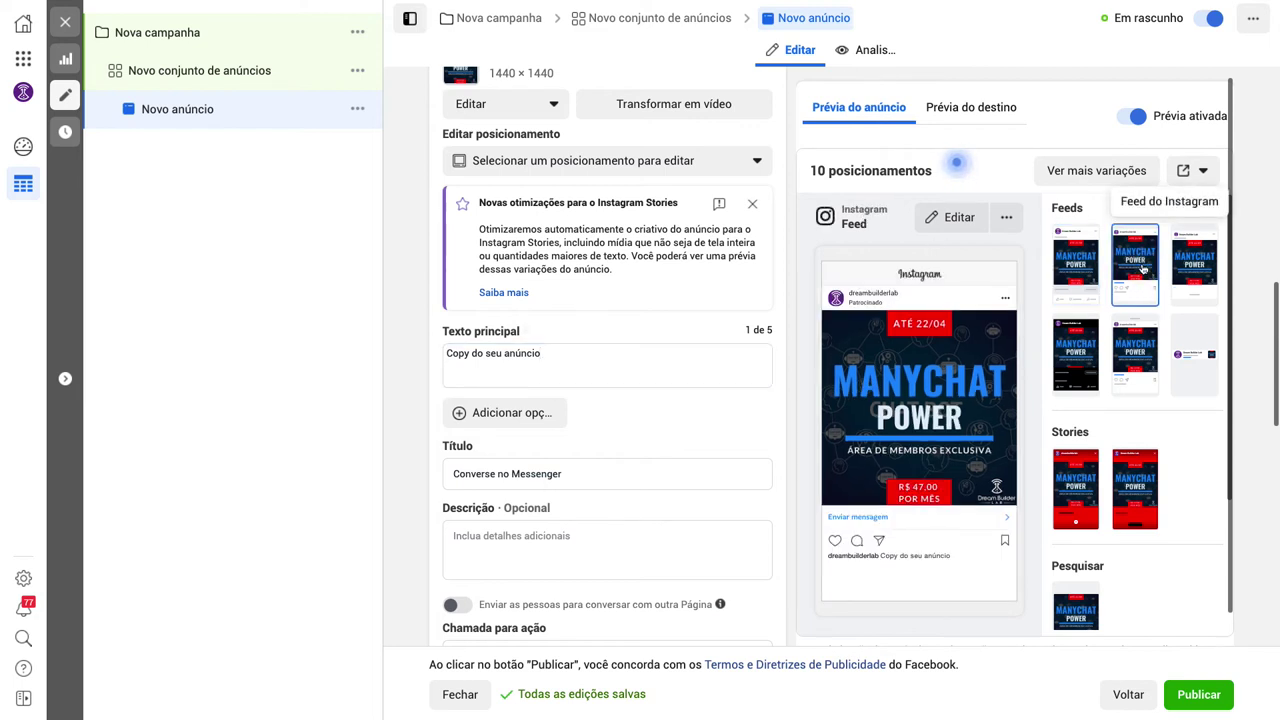
{"action": "left_click", "coordinate": [906, 565]}
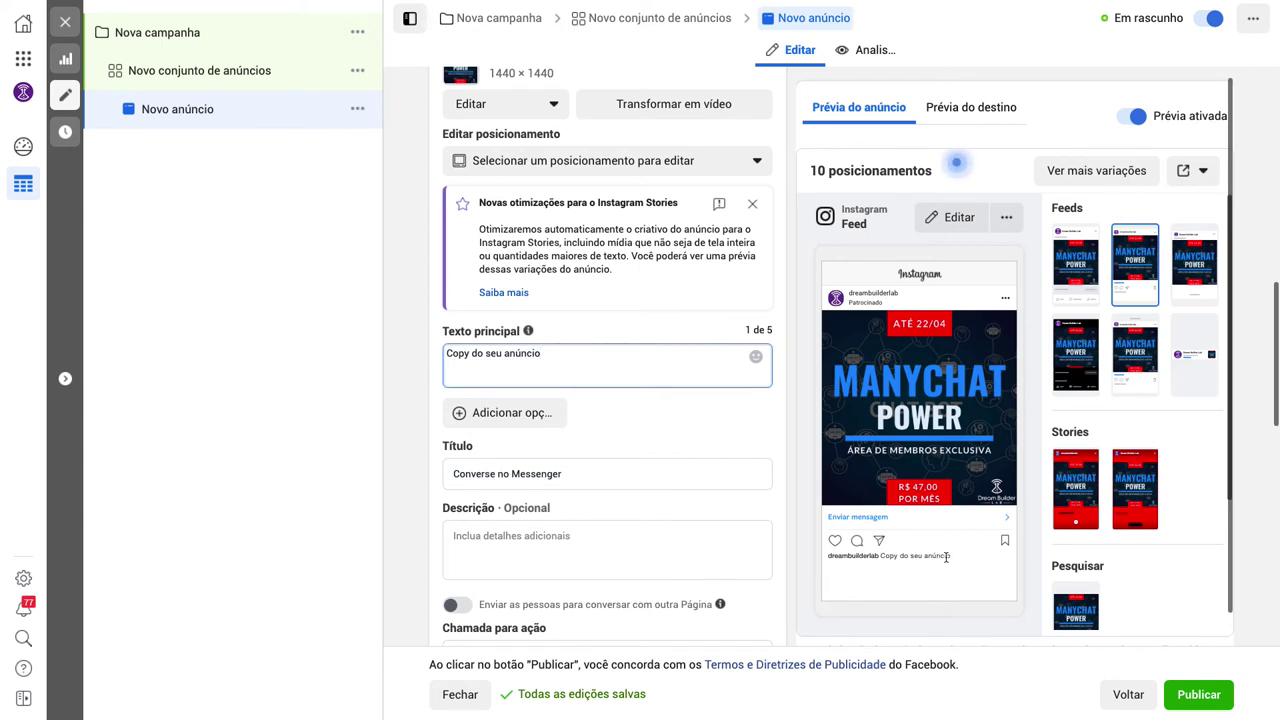
Examine the ad's title and description fields and the available Chamada para ação options.
{"action": "scroll", "coordinate": [414, 386], "scroll_direction": "down", "scroll_amount": 2}
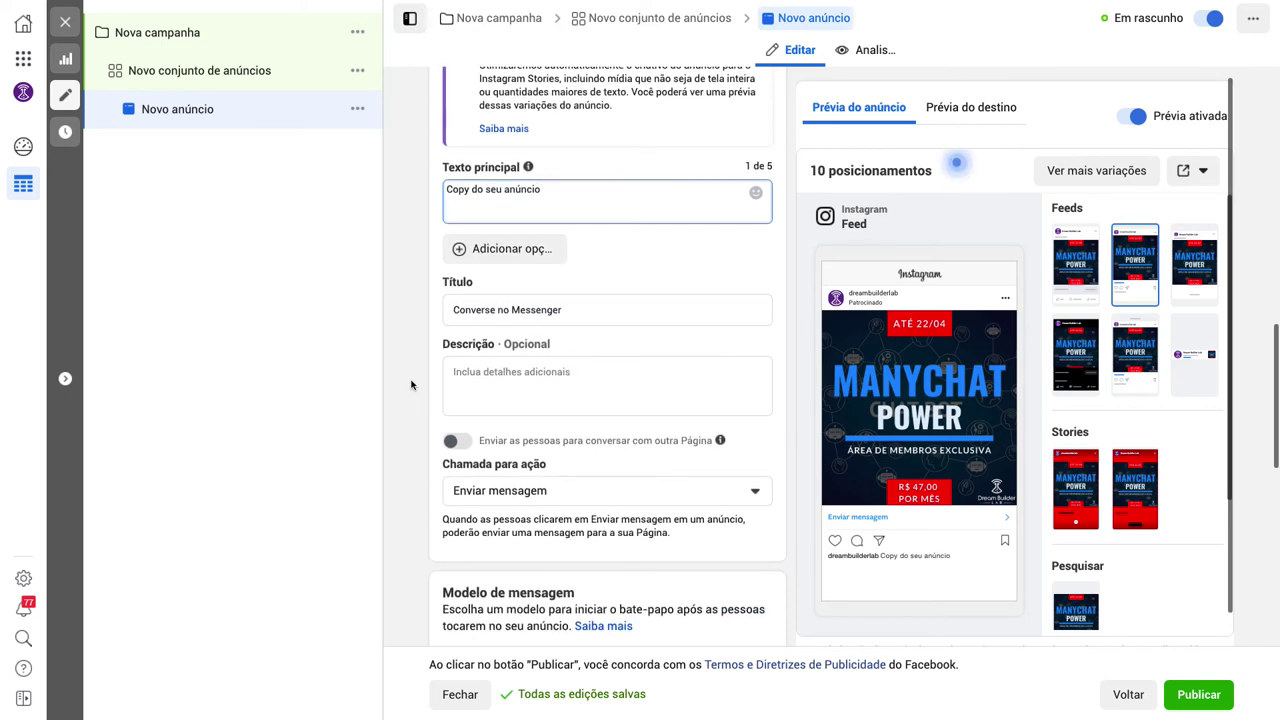
{"action": "scroll", "coordinate": [412, 386], "scroll_direction": "down", "scroll_amount": 1}
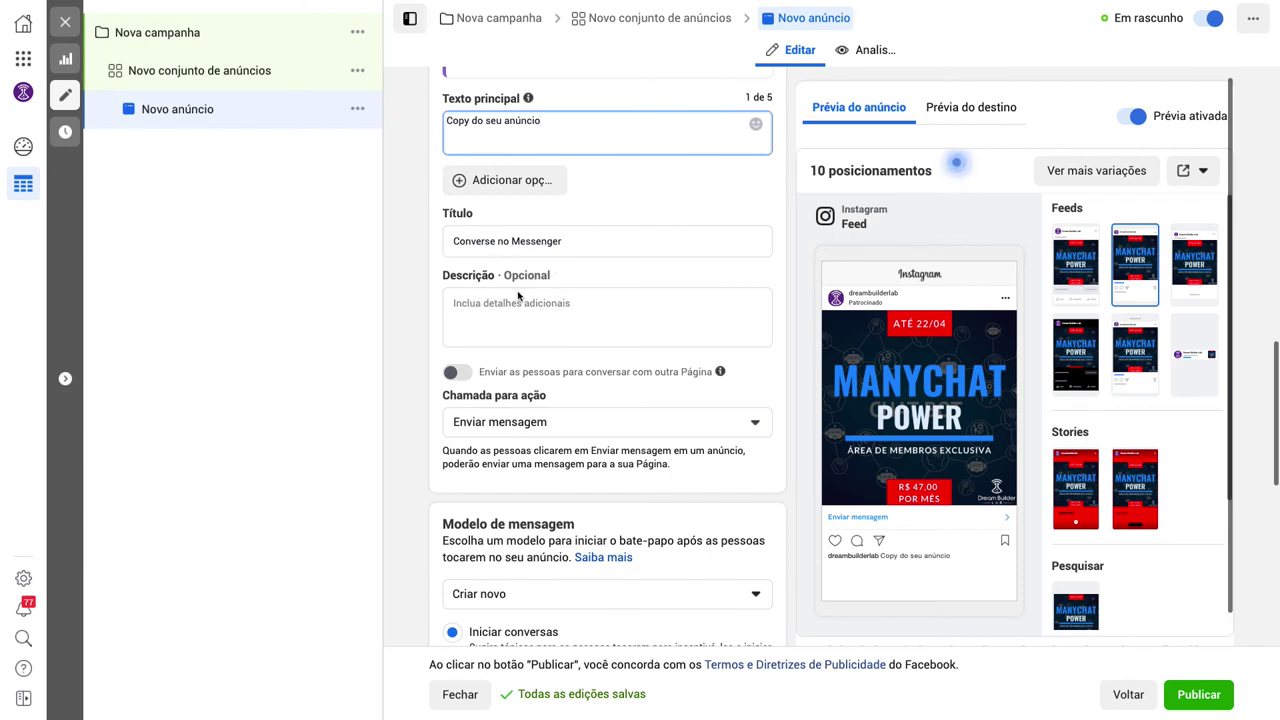
{"action": "scroll", "coordinate": [428, 307], "scroll_direction": "down", "scroll_amount": 1}
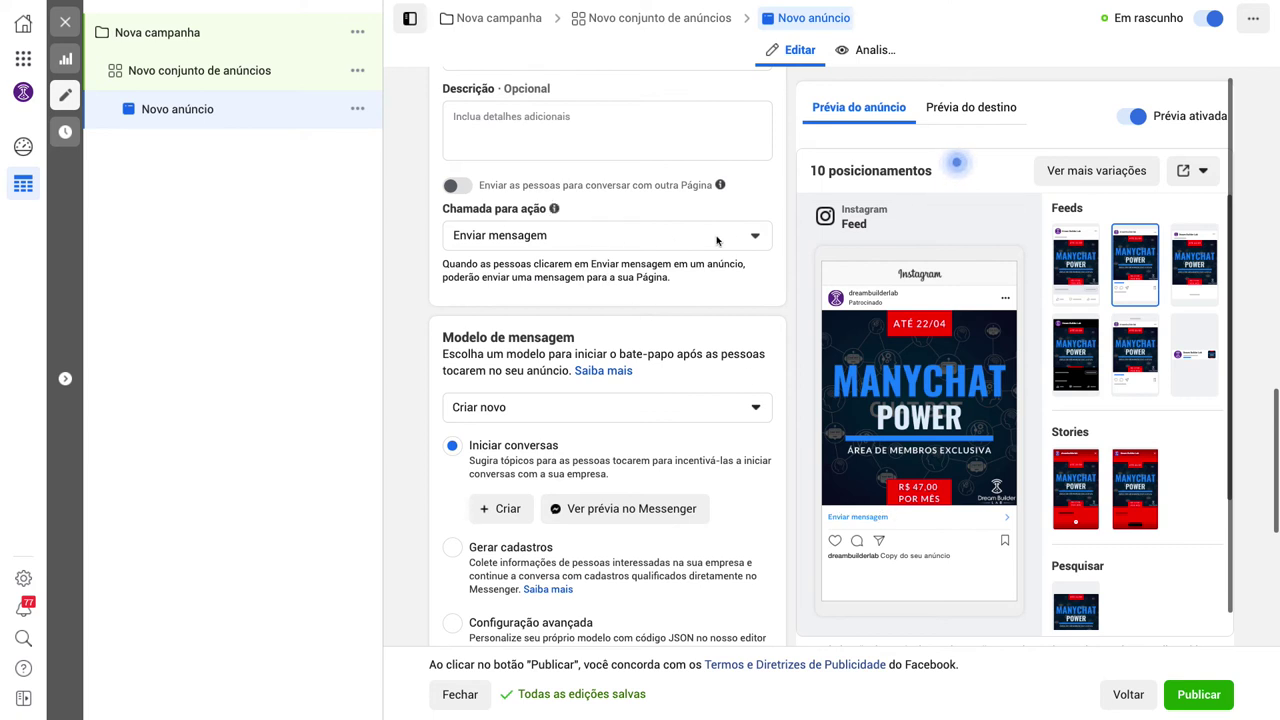
{"action": "left_click", "coordinate": [758, 237]}
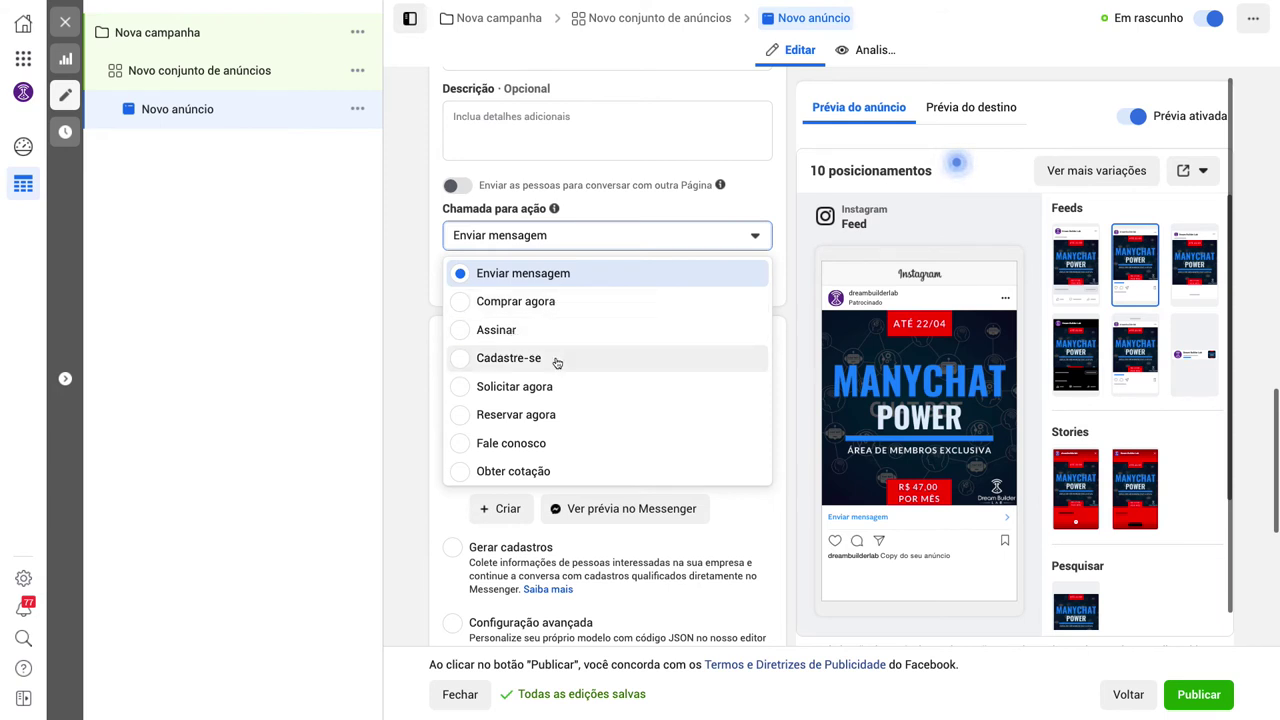
{"action": "scroll", "coordinate": [583, 390], "scroll_direction": "down", "scroll_amount": 1}
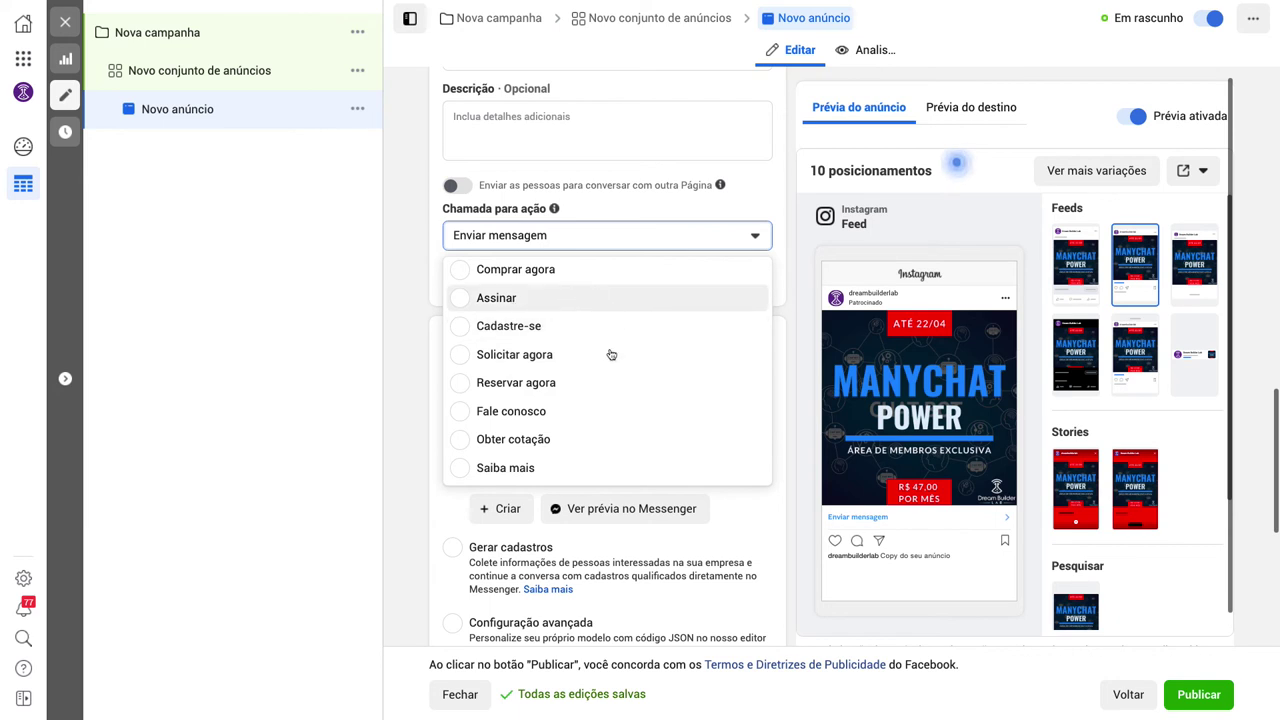
{"action": "scroll", "coordinate": [611, 355], "scroll_direction": "up", "scroll_amount": 1}
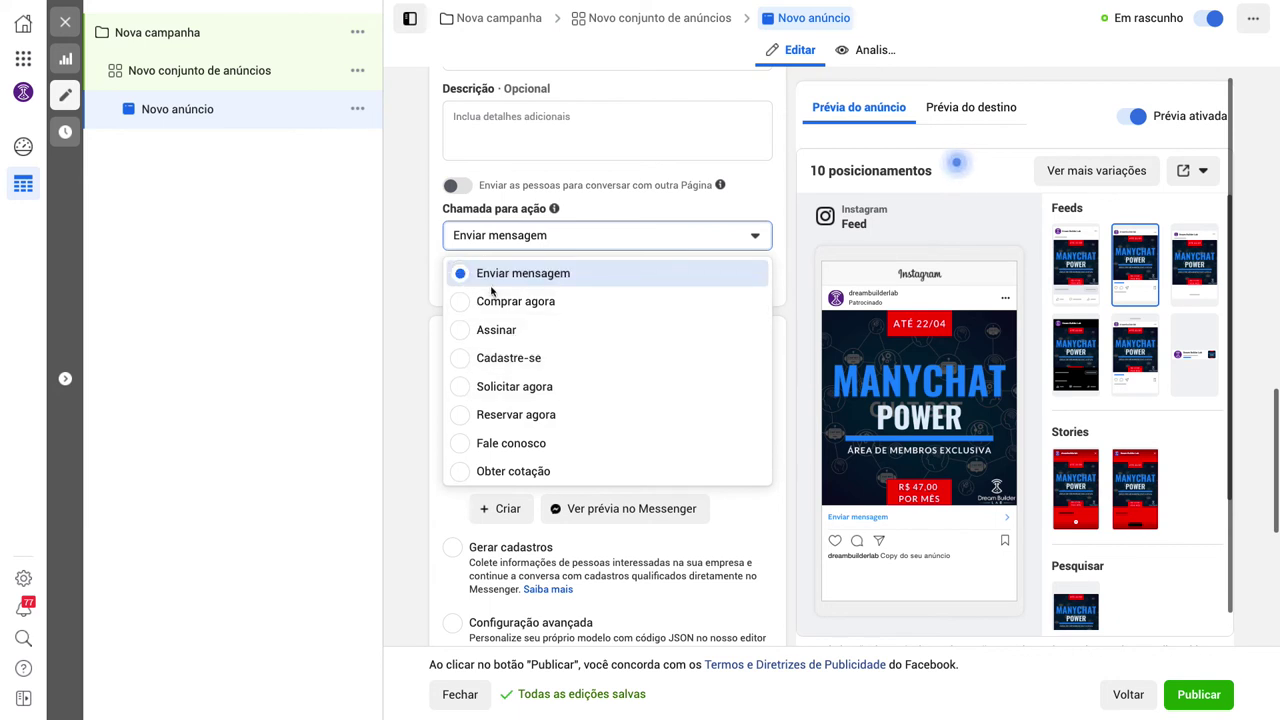
{"action": "left_click", "coordinate": [410, 252]}
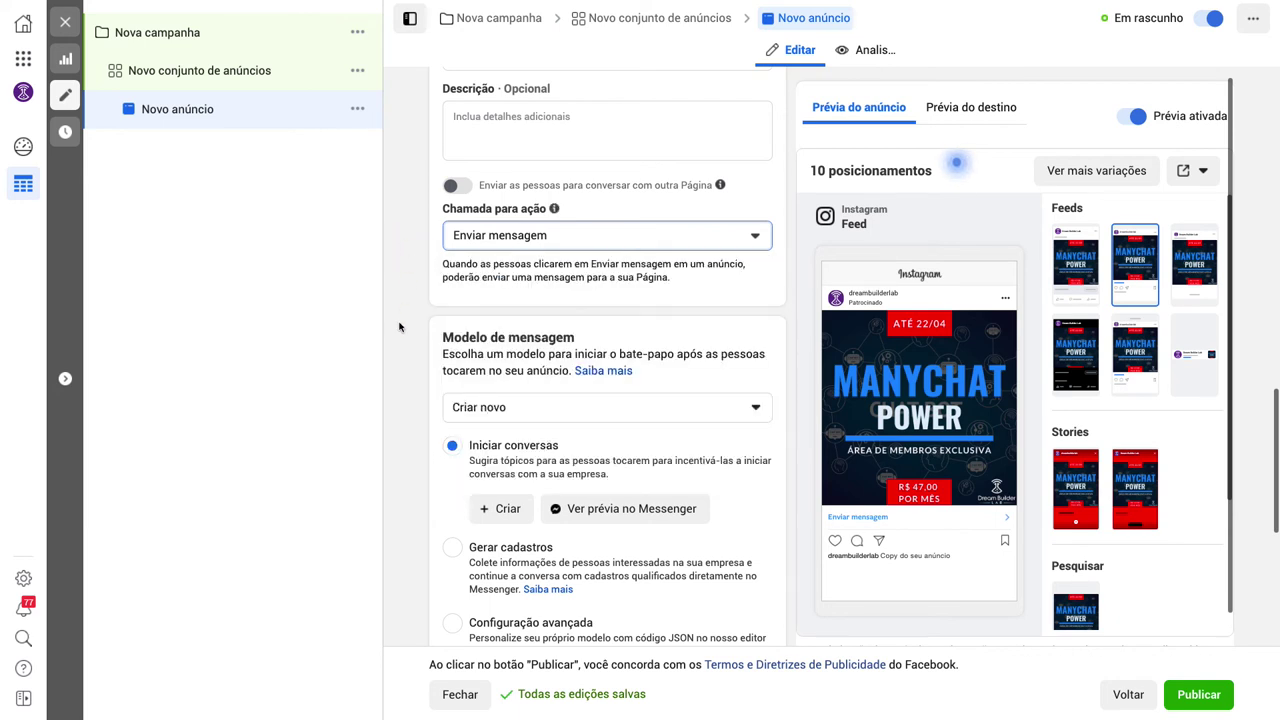
Examine the Modelo de mensagem choices for new or existing templates and conversation types, and the ad's Rastreamento settings.
{"action": "scroll", "coordinate": [398, 340], "scroll_direction": "down", "scroll_amount": 2}
{"action": "scroll", "coordinate": [398, 340], "scroll_direction": "down", "scroll_amount": 1}
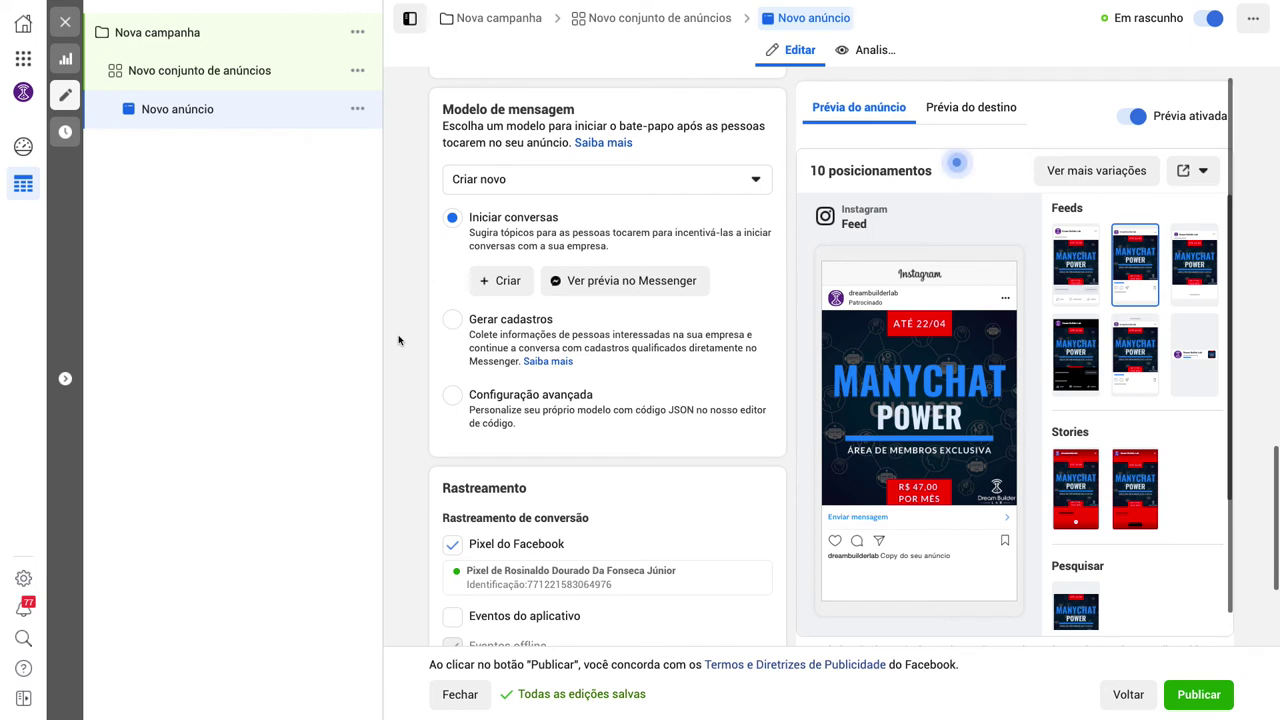
{"action": "mouse_move", "coordinate": [910, 518]}
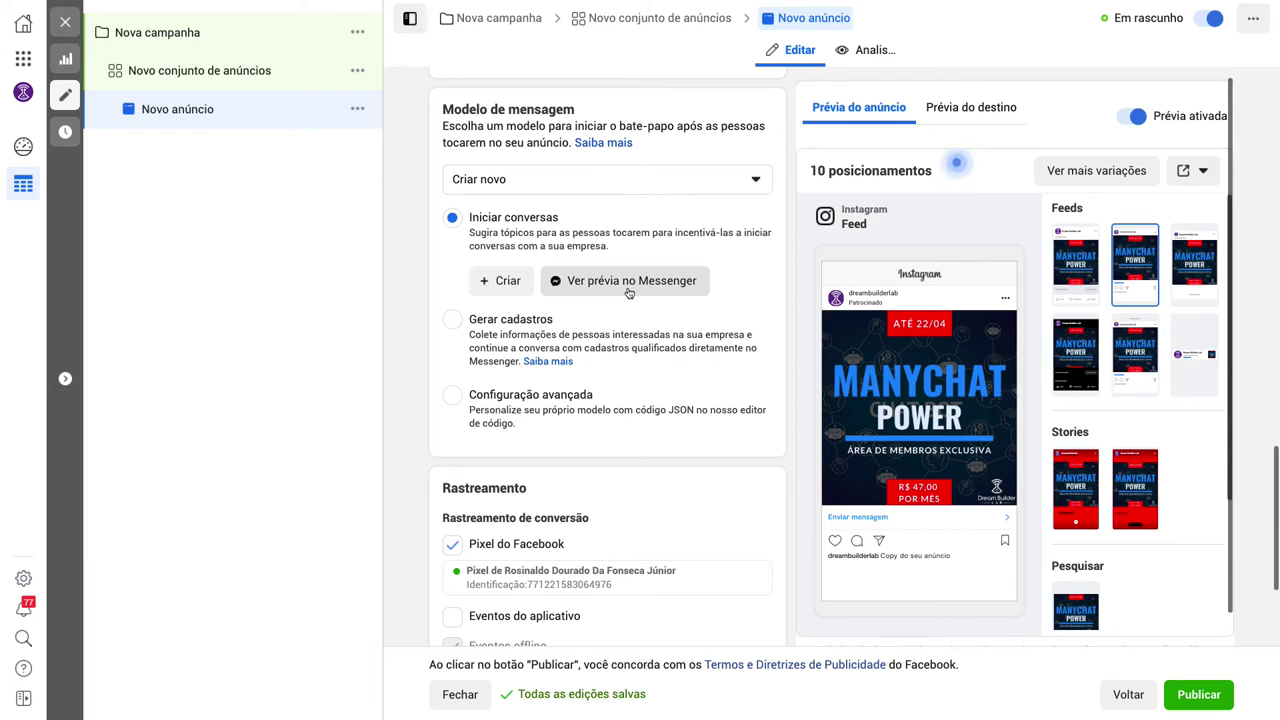
{"action": "left_click", "coordinate": [756, 180]}
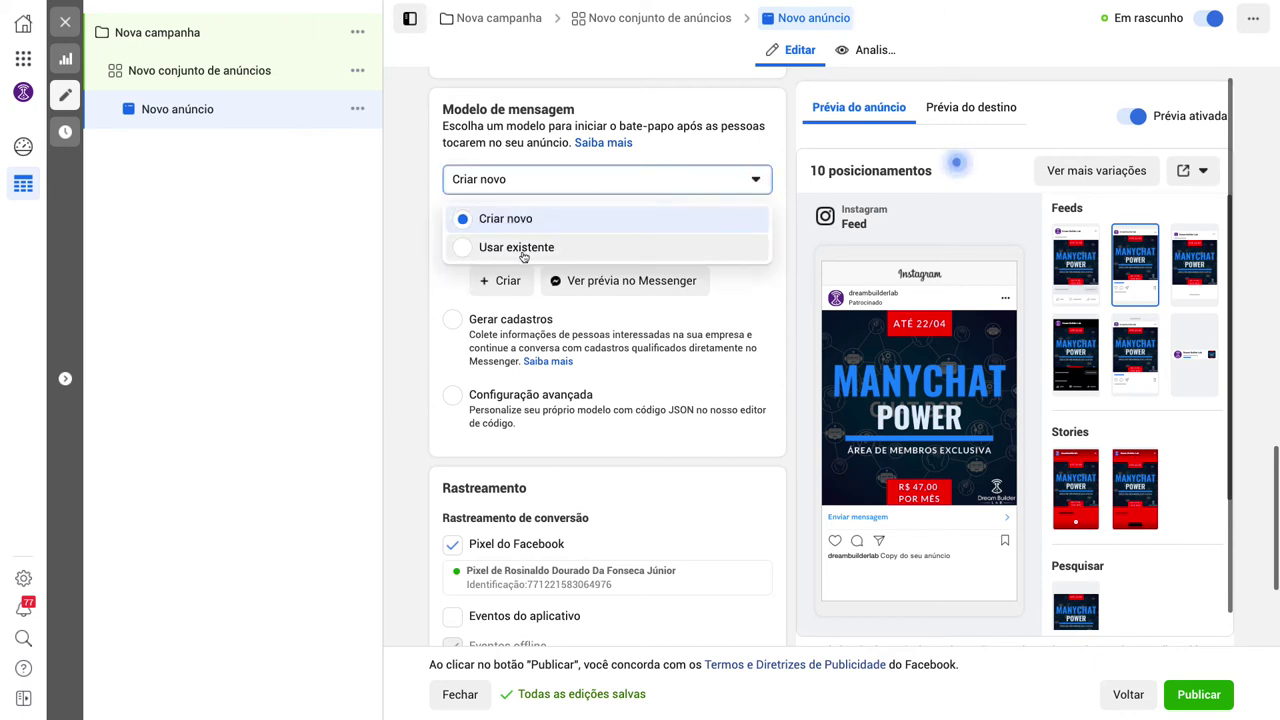
{"action": "left_click", "coordinate": [401, 258]}
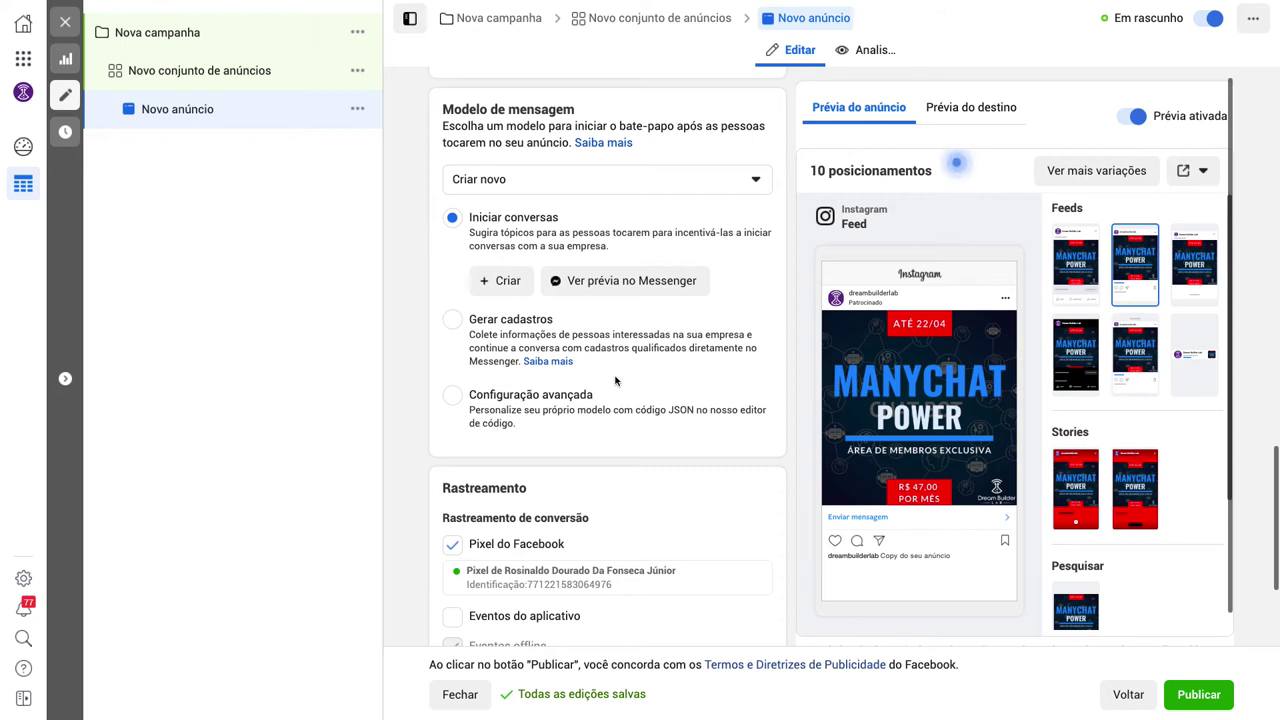
{"action": "left_click_drag", "start_coordinate": [443, 109], "coordinate": [503, 112]}
{"action": "left_click", "coordinate": [508, 125]}
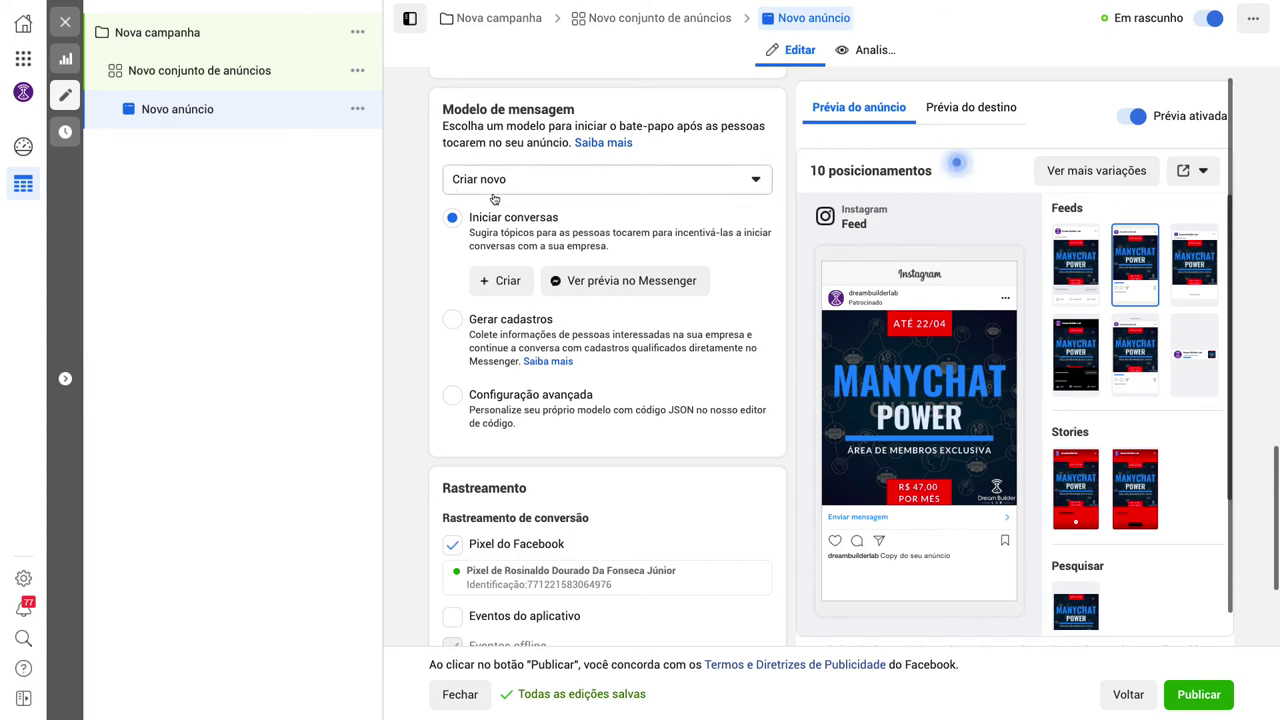
{"action": "left_click", "coordinate": [521, 180]}
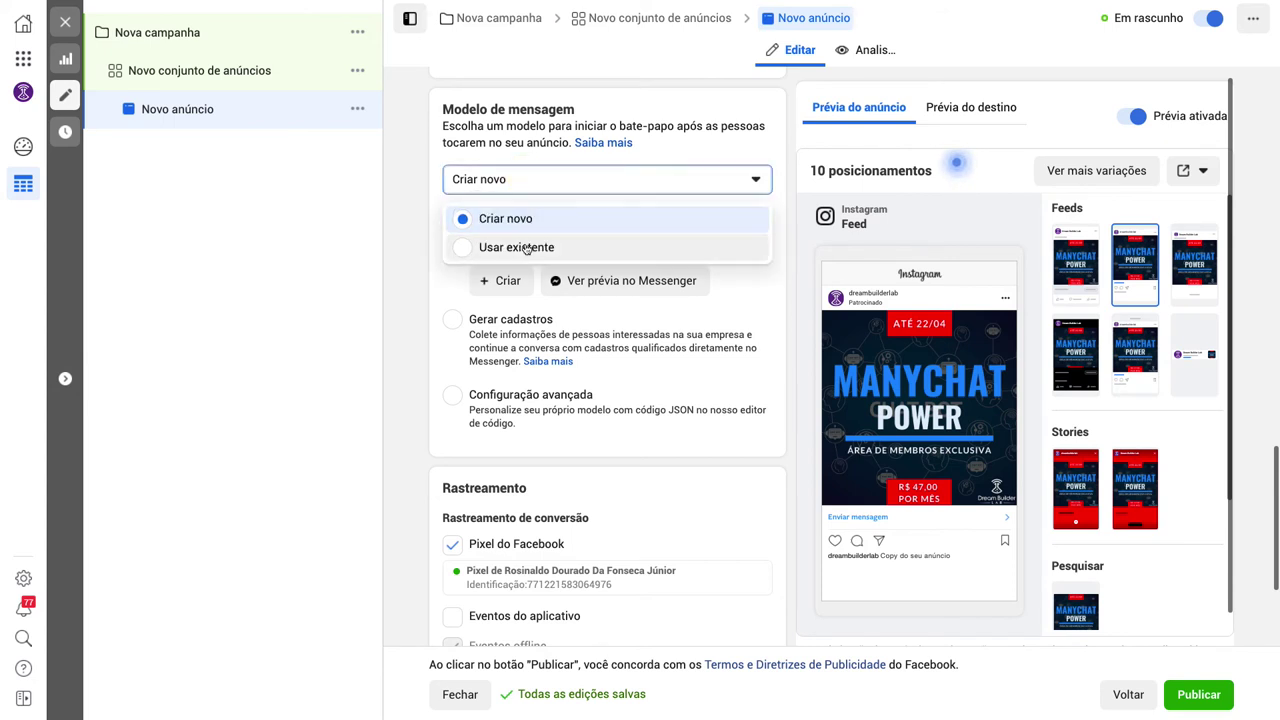
{"action": "left_click", "coordinate": [418, 180]}
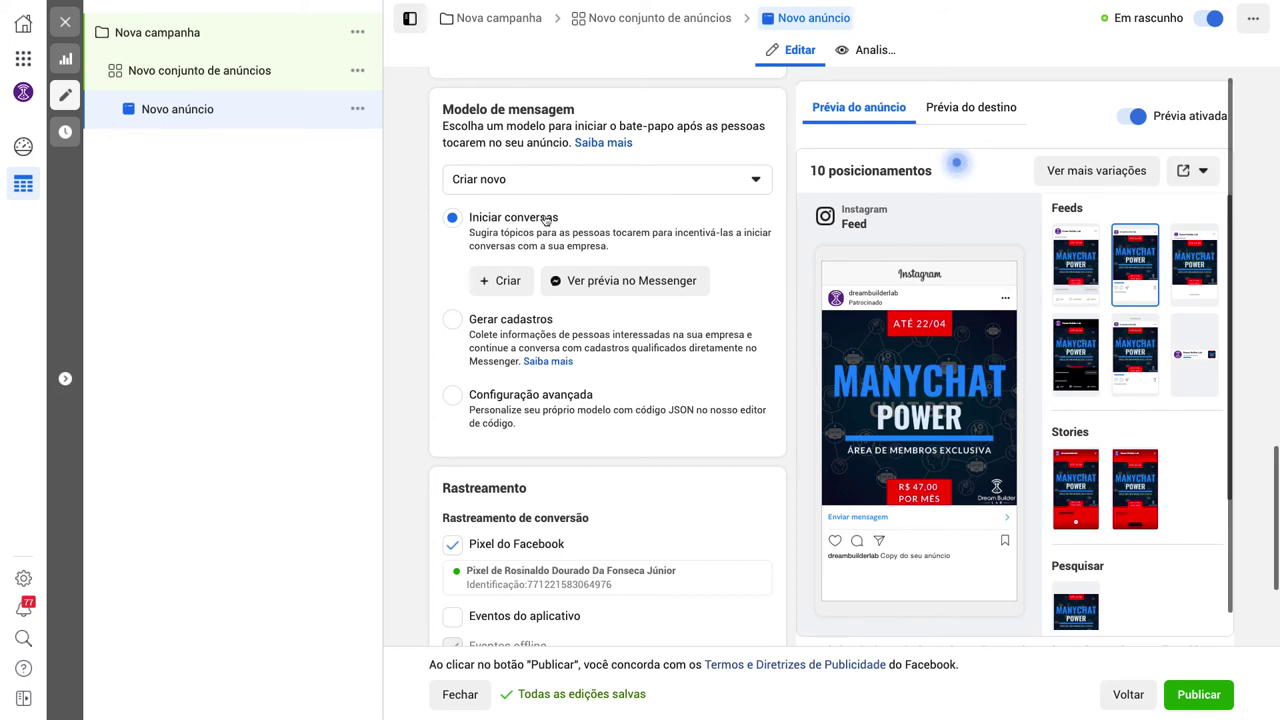
{"action": "scroll", "coordinate": [429, 325], "scroll_direction": "down", "scroll_amount": 3}
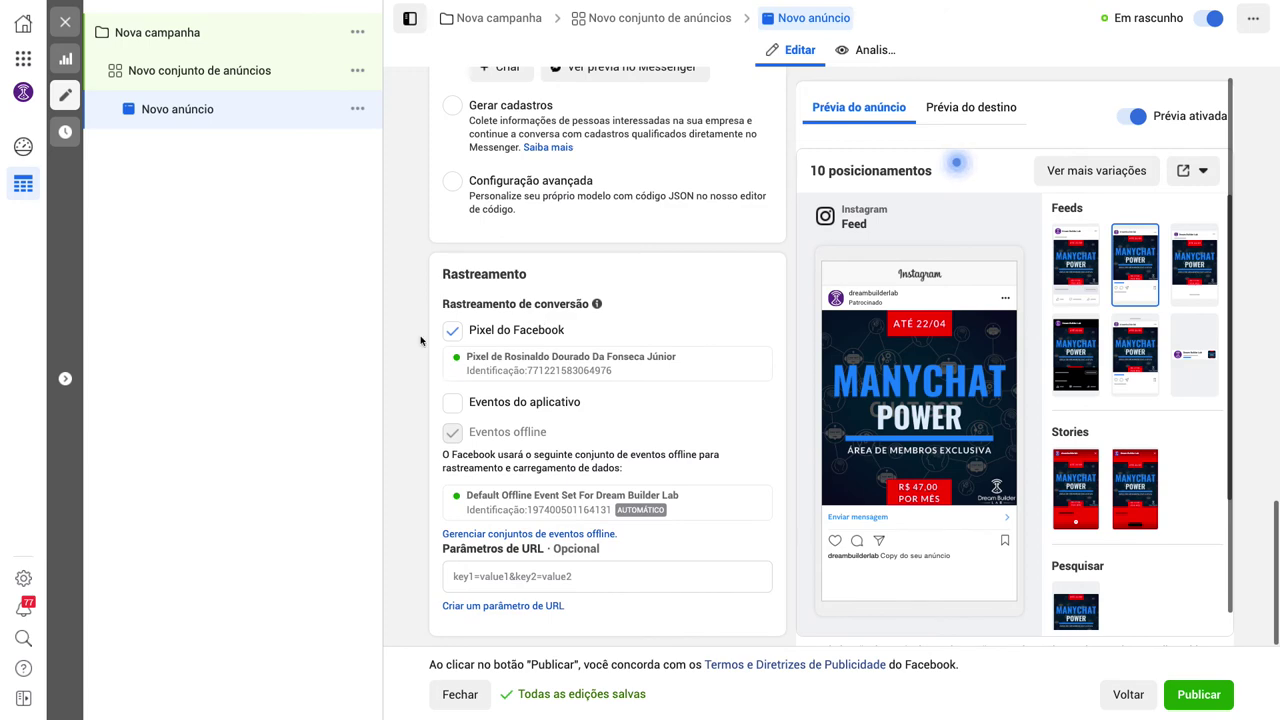
Create a new Iniciar conversas message template whose greeting after the customer's first name reads "Texto esteja relacionado com o seu anúncio".
{"action": "scroll", "coordinate": [417, 310], "scroll_direction": "up", "scroll_amount": 4}
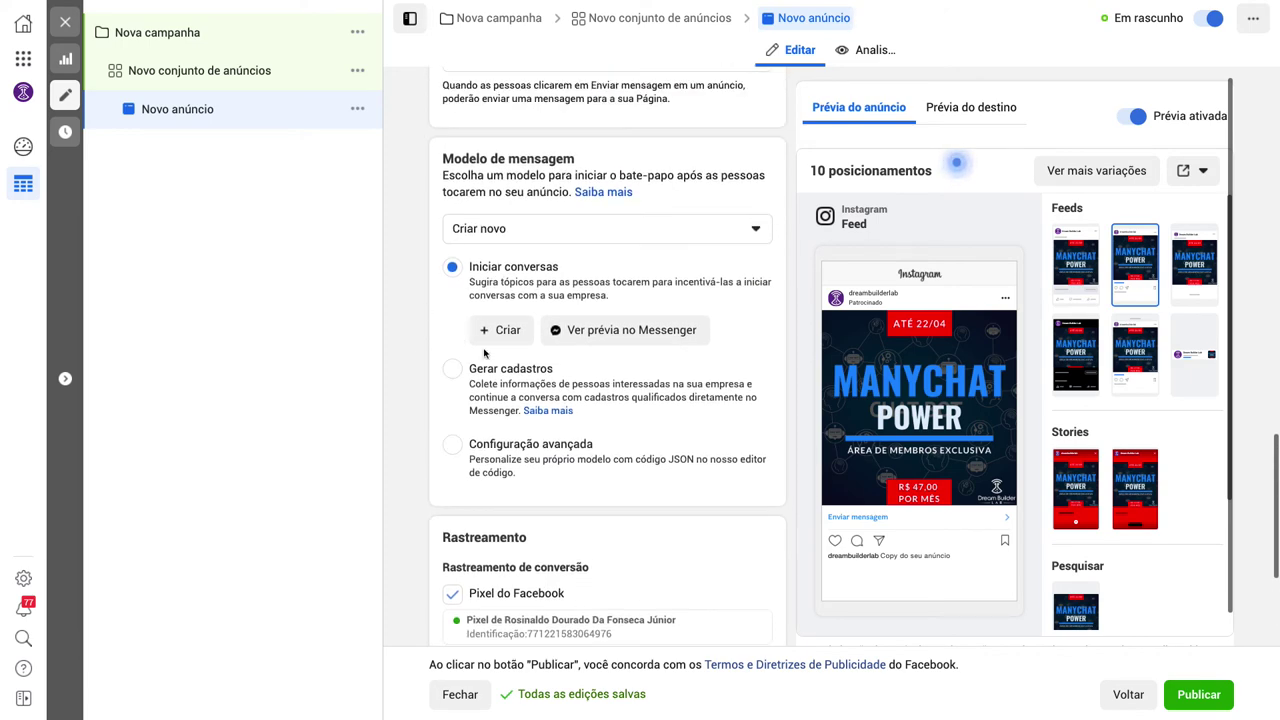
{"action": "left_click", "coordinate": [503, 332]}
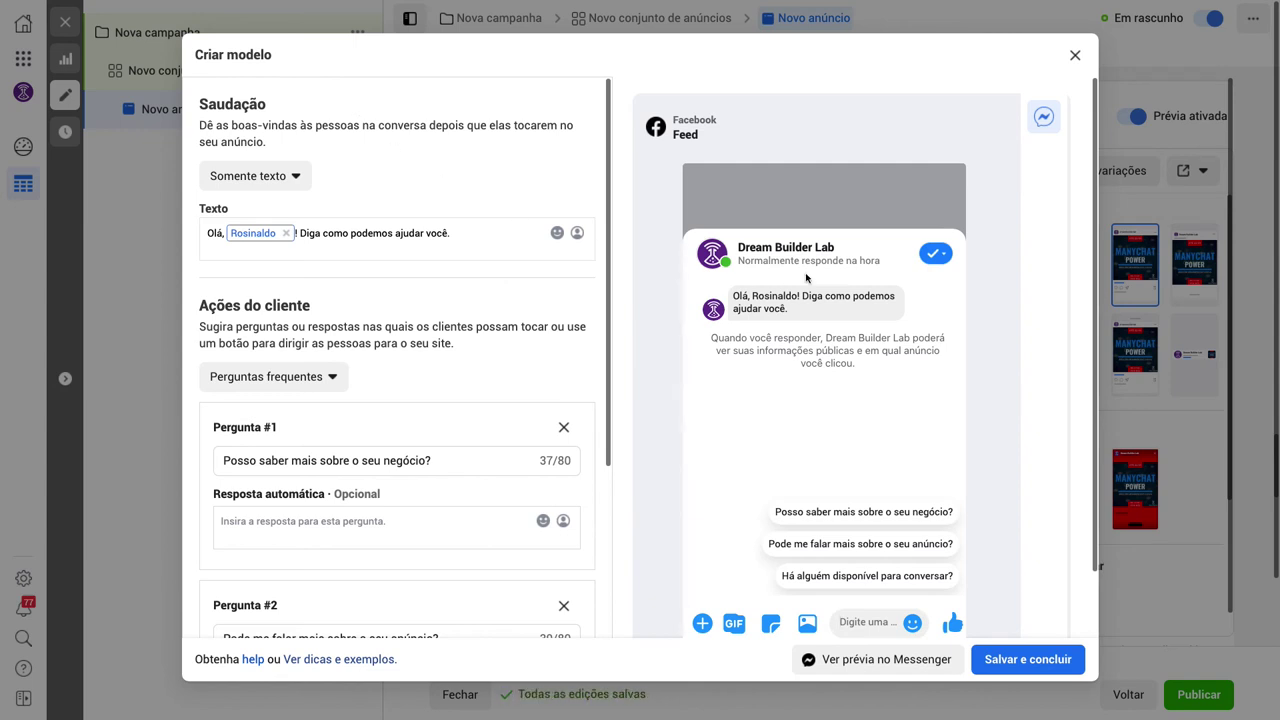
{"action": "scroll", "coordinate": [657, 336], "scroll_direction": "down", "scroll_amount": 2}
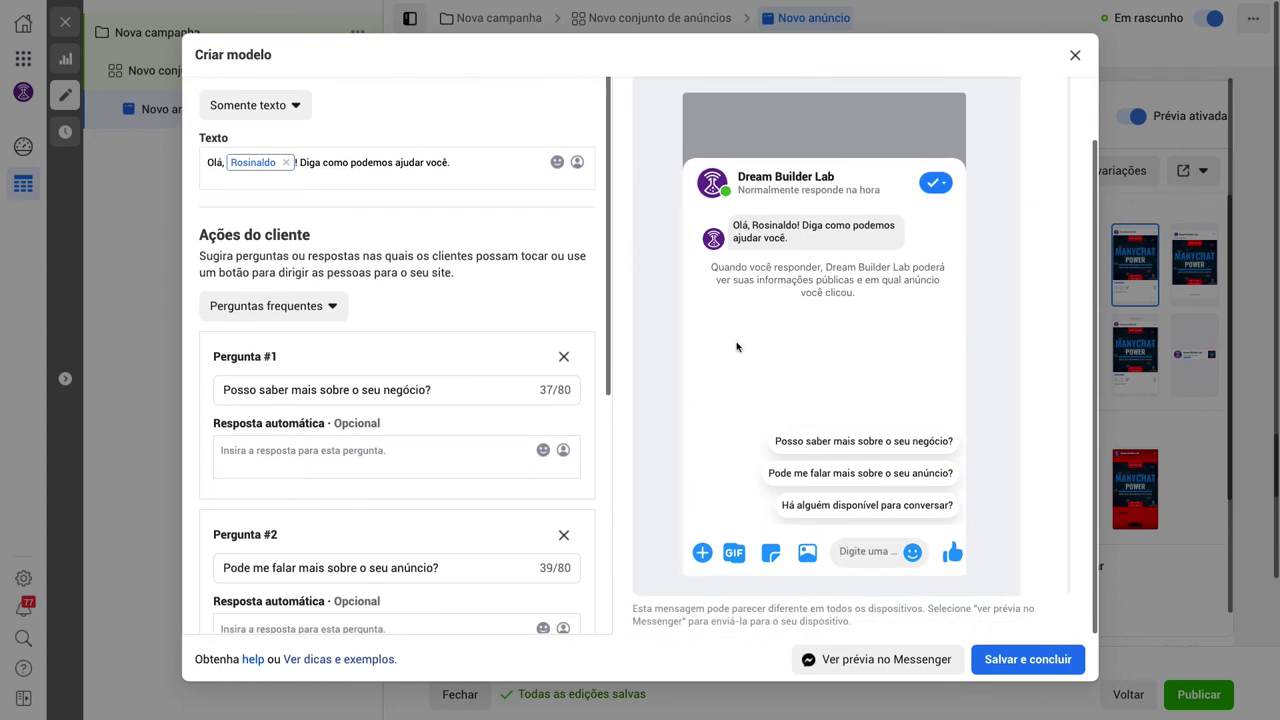
{"action": "left_click_drag", "start_coordinate": [733, 225], "coordinate": [793, 243]}
{"action": "left_click", "coordinate": [793, 243]}
{"action": "left_click_drag", "start_coordinate": [298, 162], "coordinate": [452, 163]}
{"action": "type", "text": "Texto esteja relacionado"}
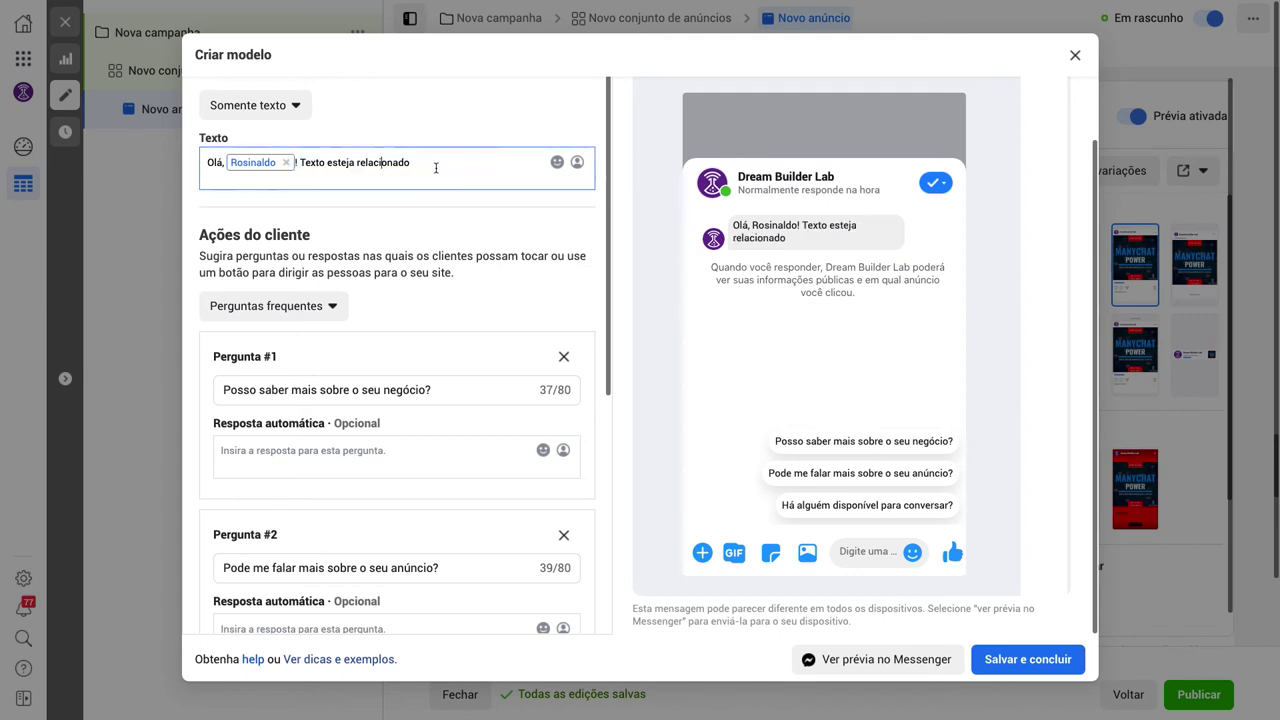
{"action": "left_click", "coordinate": [420, 164]}
{"action": "type", "text": "com o seu anúncio"}
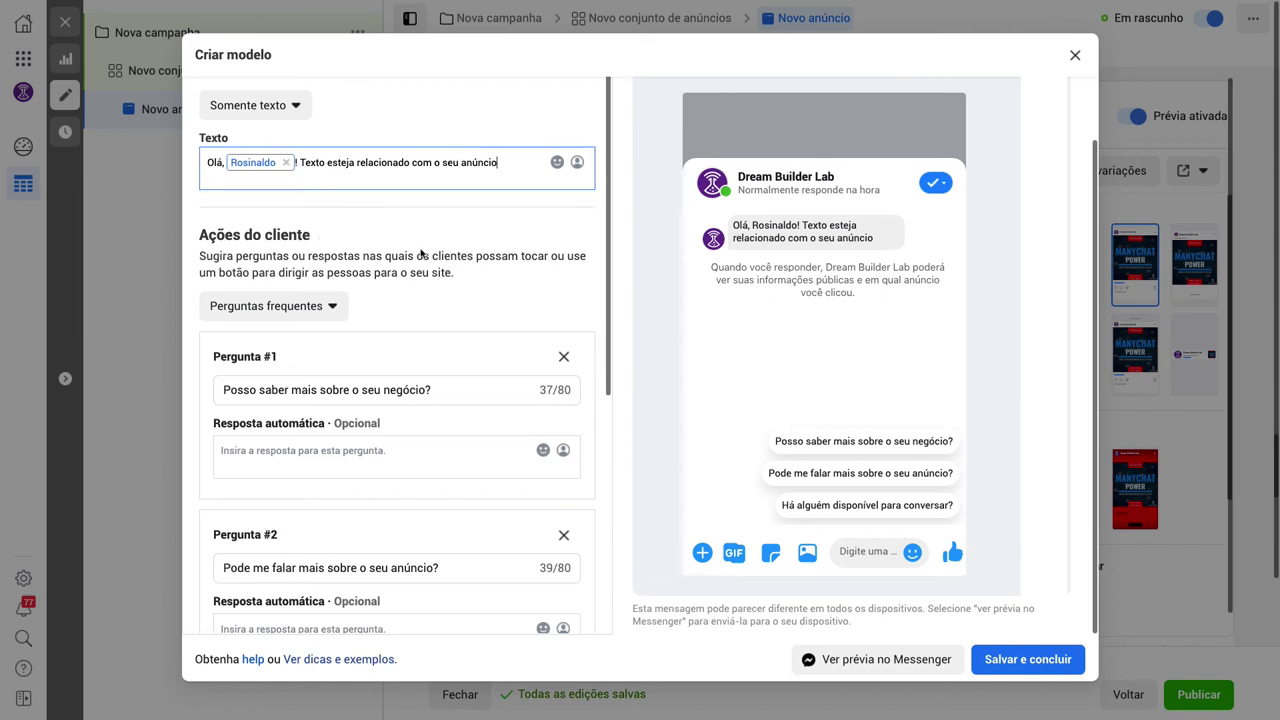
Examine the available Ações do cliente types and the suggested Perguntas frequentes with their optional automatic replies.
{"action": "scroll", "coordinate": [446, 259], "scroll_direction": "down", "scroll_amount": 2}
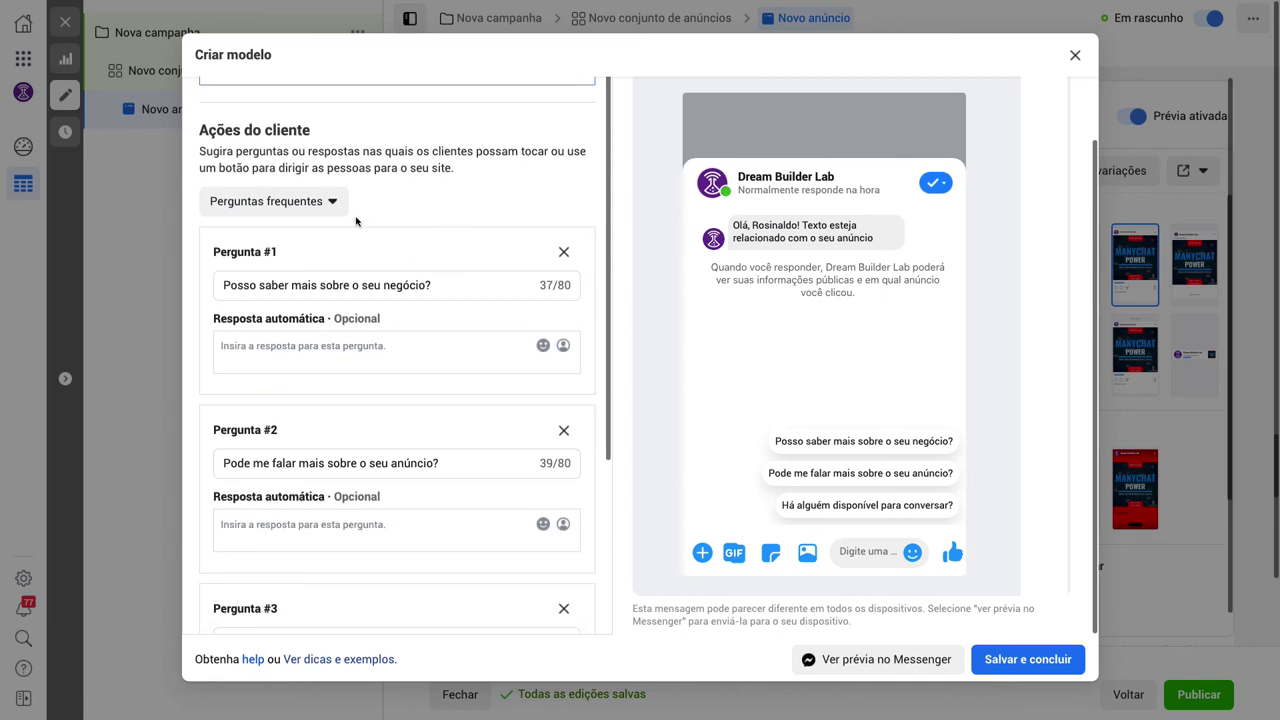
{"action": "left_click", "coordinate": [334, 204]}
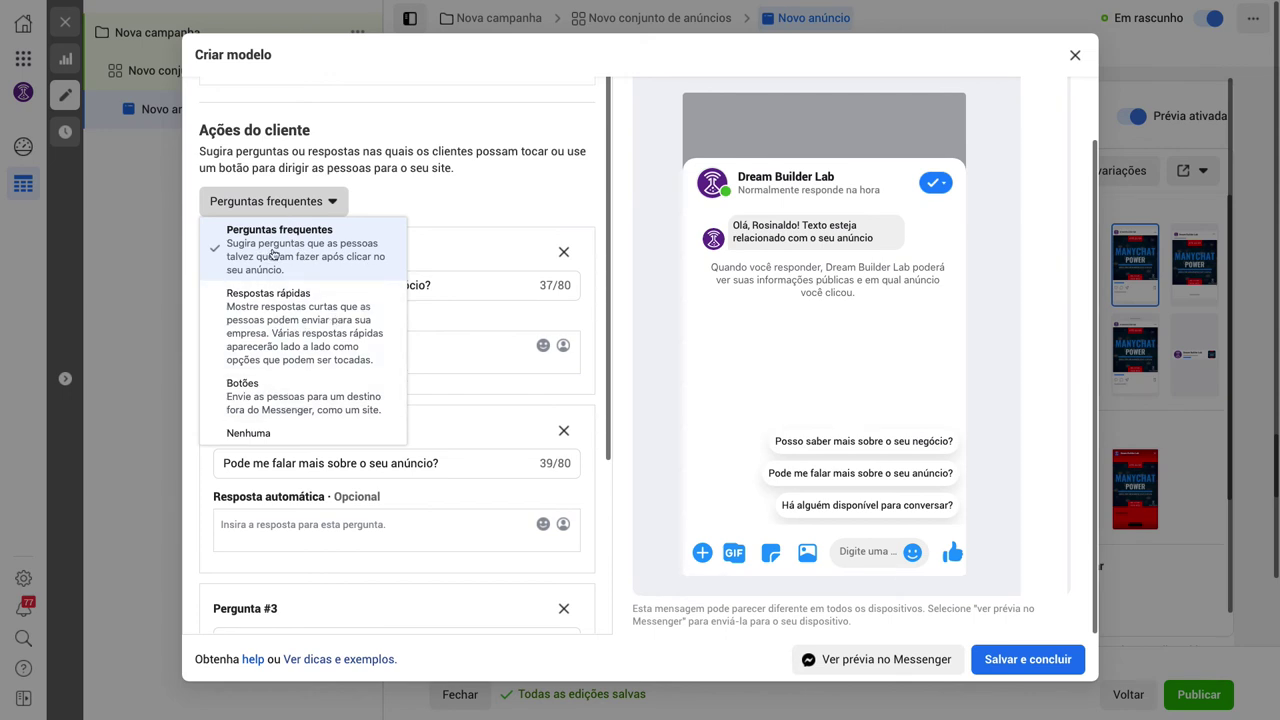
{"action": "left_click", "coordinate": [420, 194]}
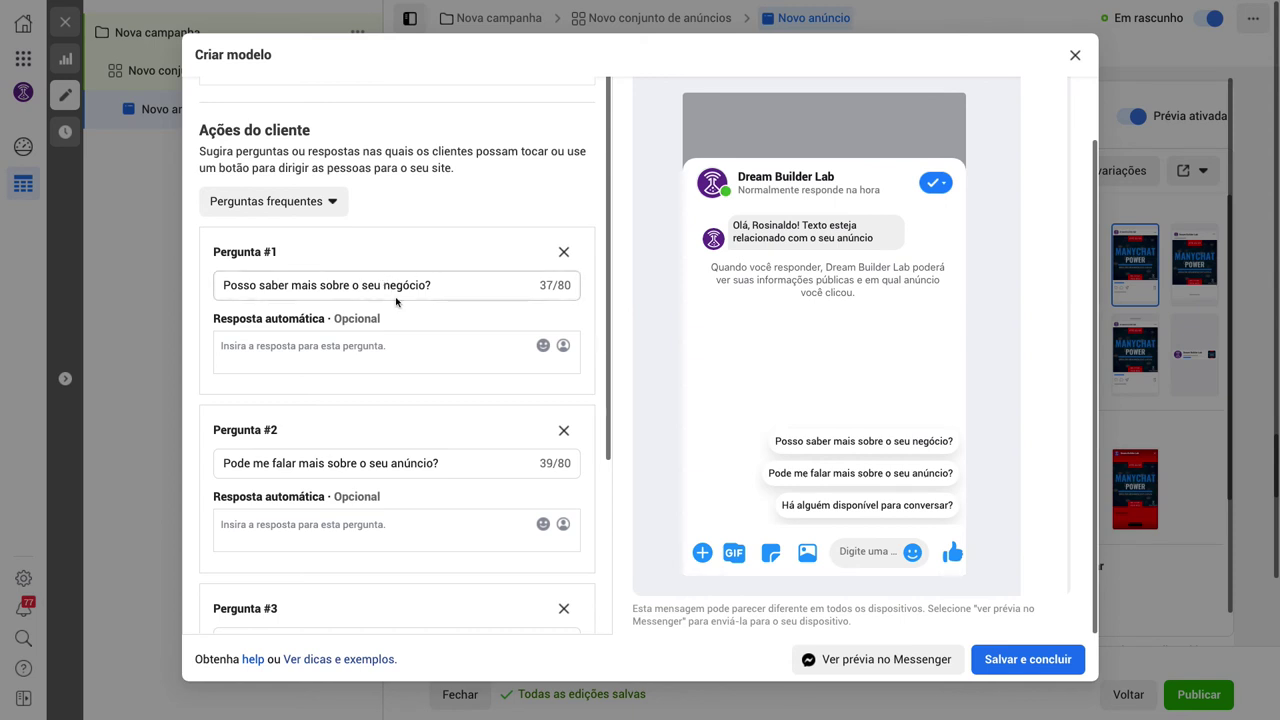
{"action": "left_click_drag", "start_coordinate": [220, 285], "coordinate": [432, 285]}
{"action": "left_click", "coordinate": [290, 351]}
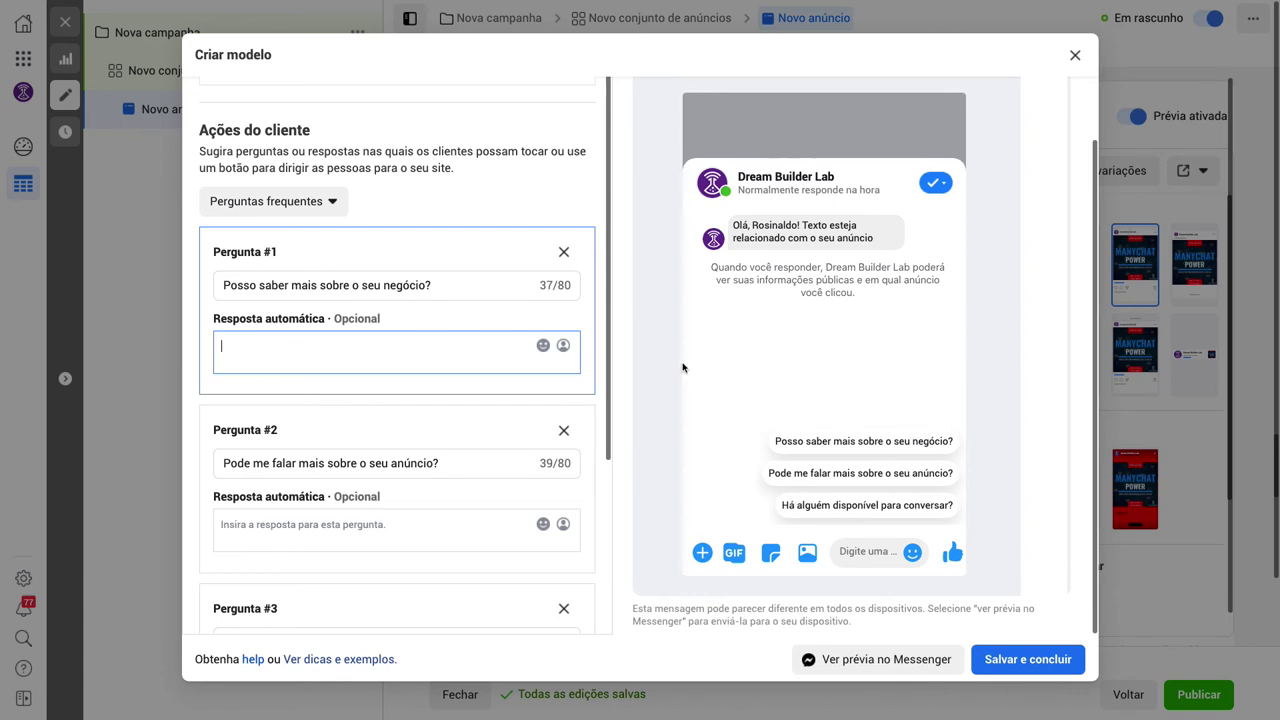
{"action": "scroll", "coordinate": [364, 330], "scroll_direction": "down", "scroll_amount": 2}
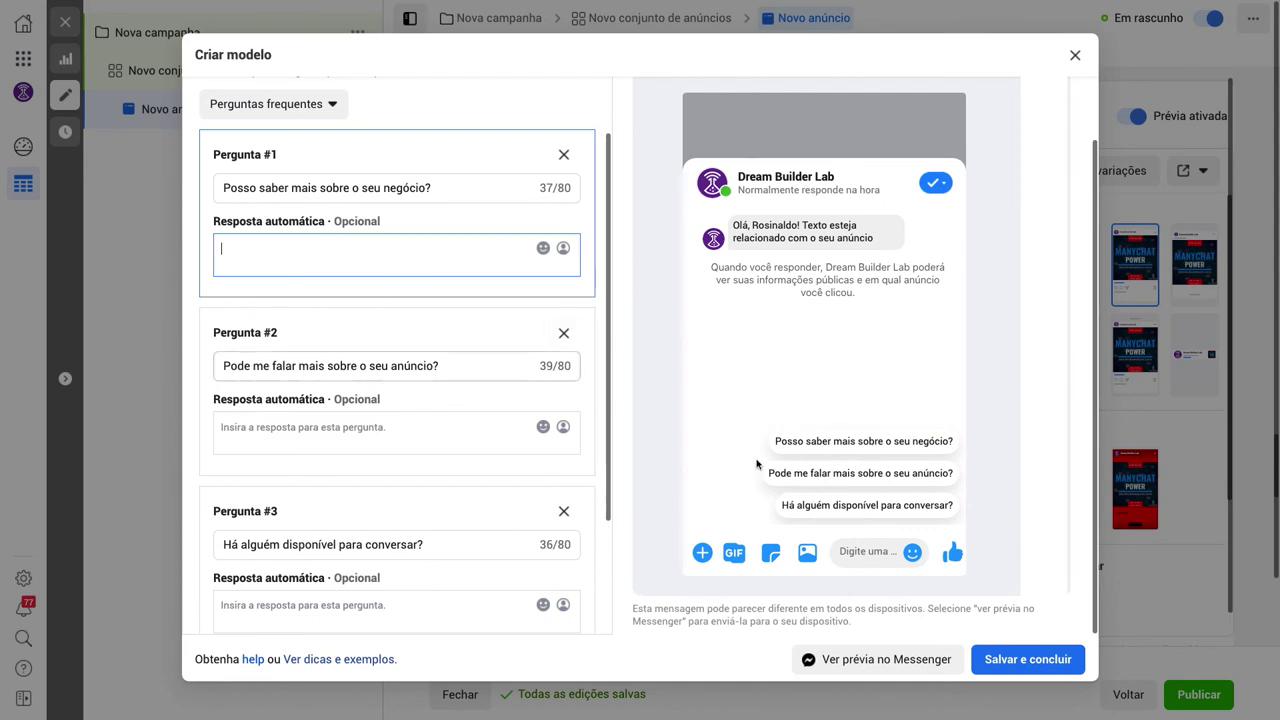
{"action": "scroll", "coordinate": [460, 426], "scroll_direction": "down", "scroll_amount": 4}
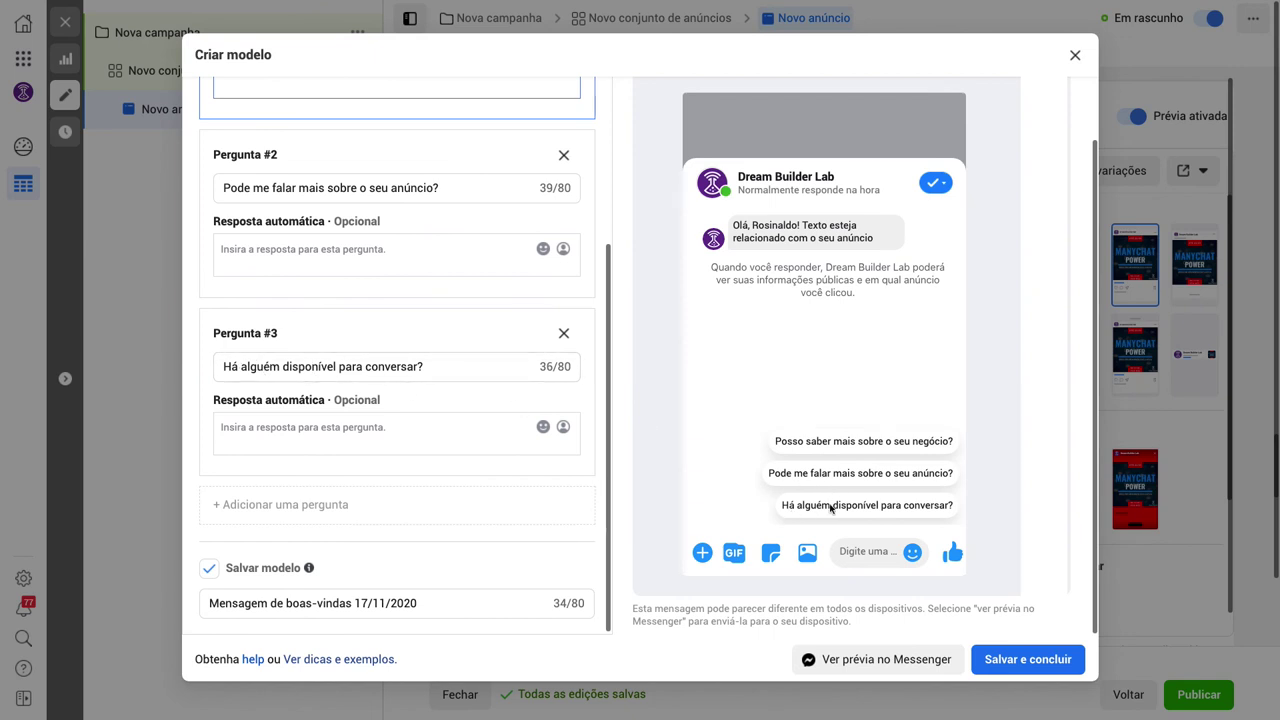
{"action": "scroll", "coordinate": [453, 405], "scroll_direction": "down", "scroll_amount": 1}
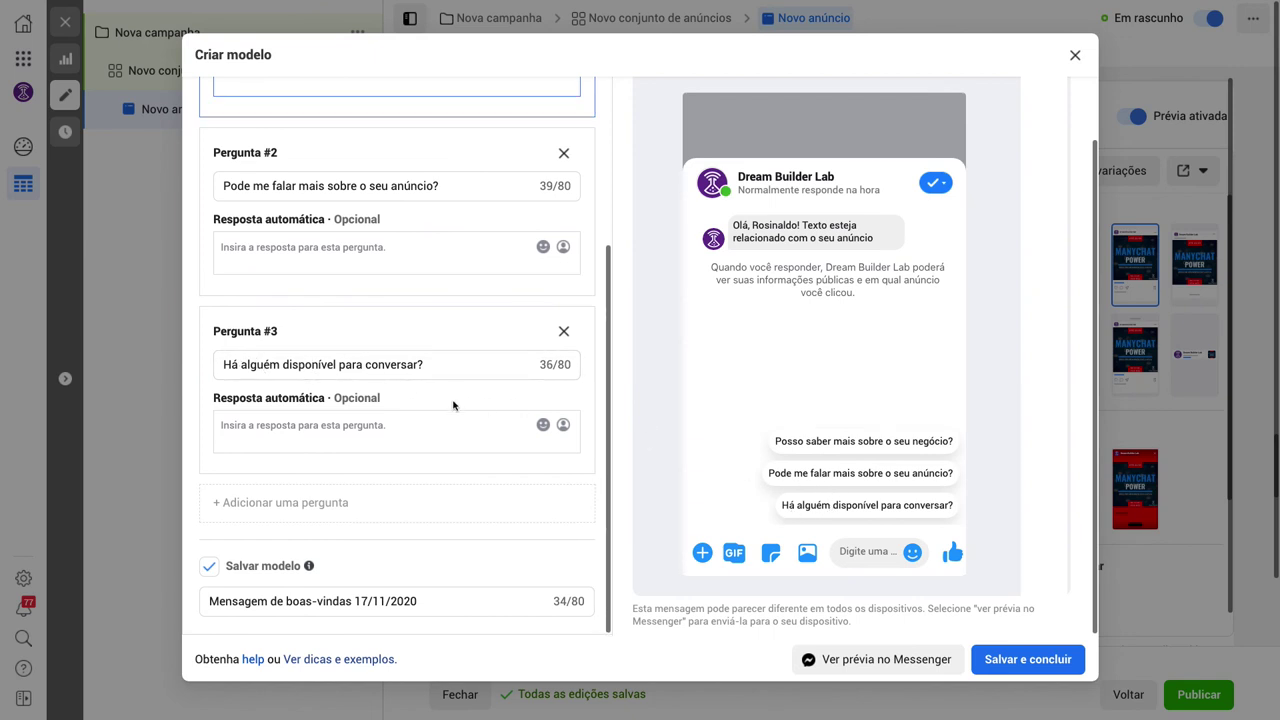
Change the template's Ações do cliente type to Respostas rápidas.
{"action": "scroll", "coordinate": [453, 405], "scroll_direction": "up", "scroll_amount": 4}
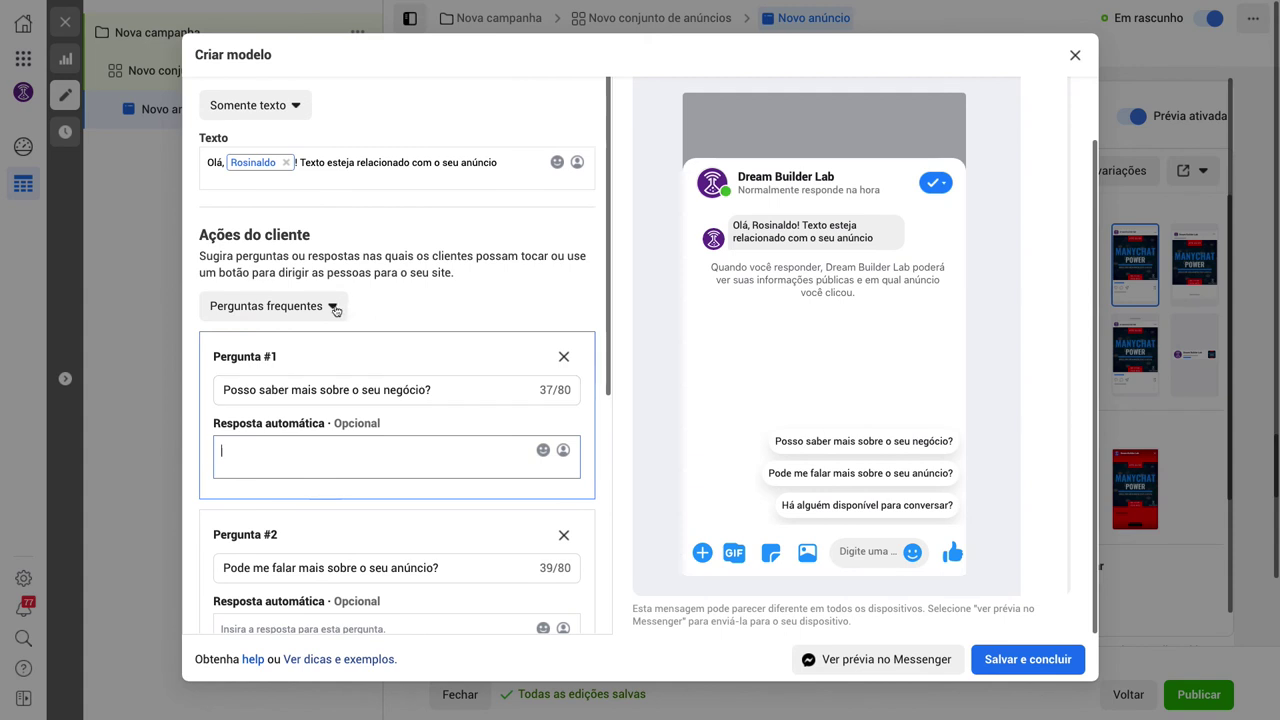
{"action": "left_click", "coordinate": [333, 305]}
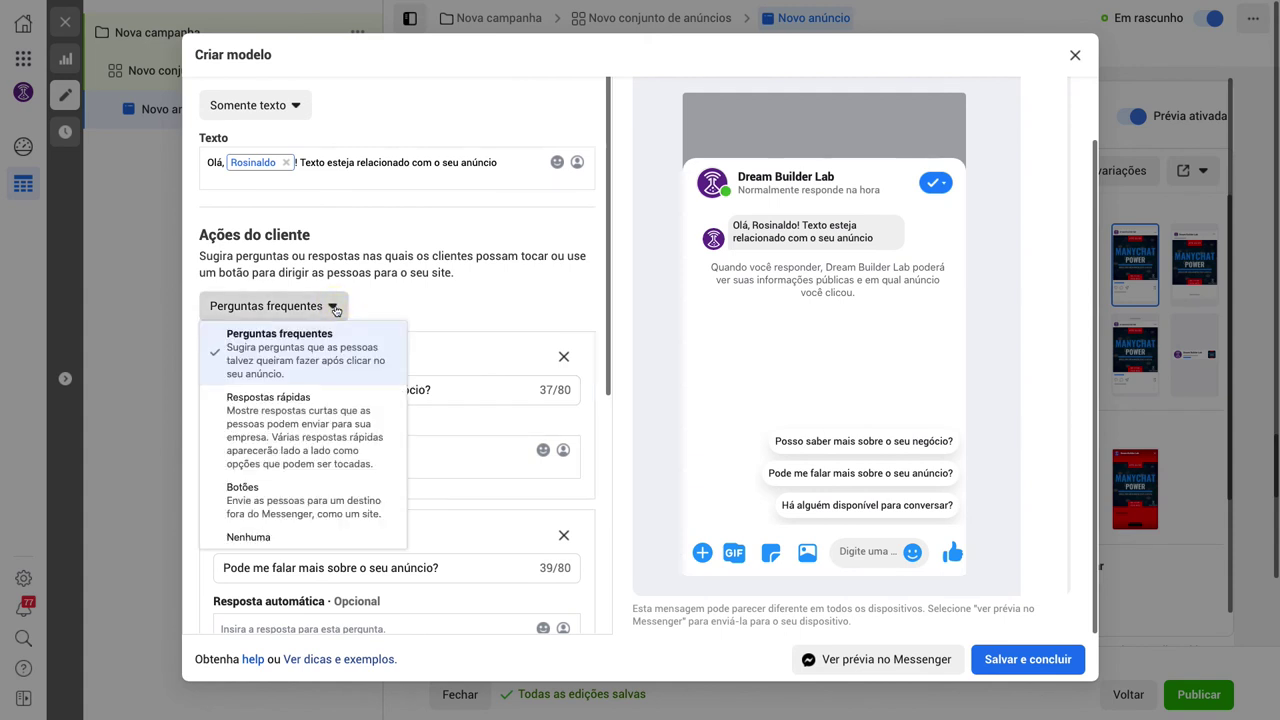
{"action": "left_click", "coordinate": [307, 416]}
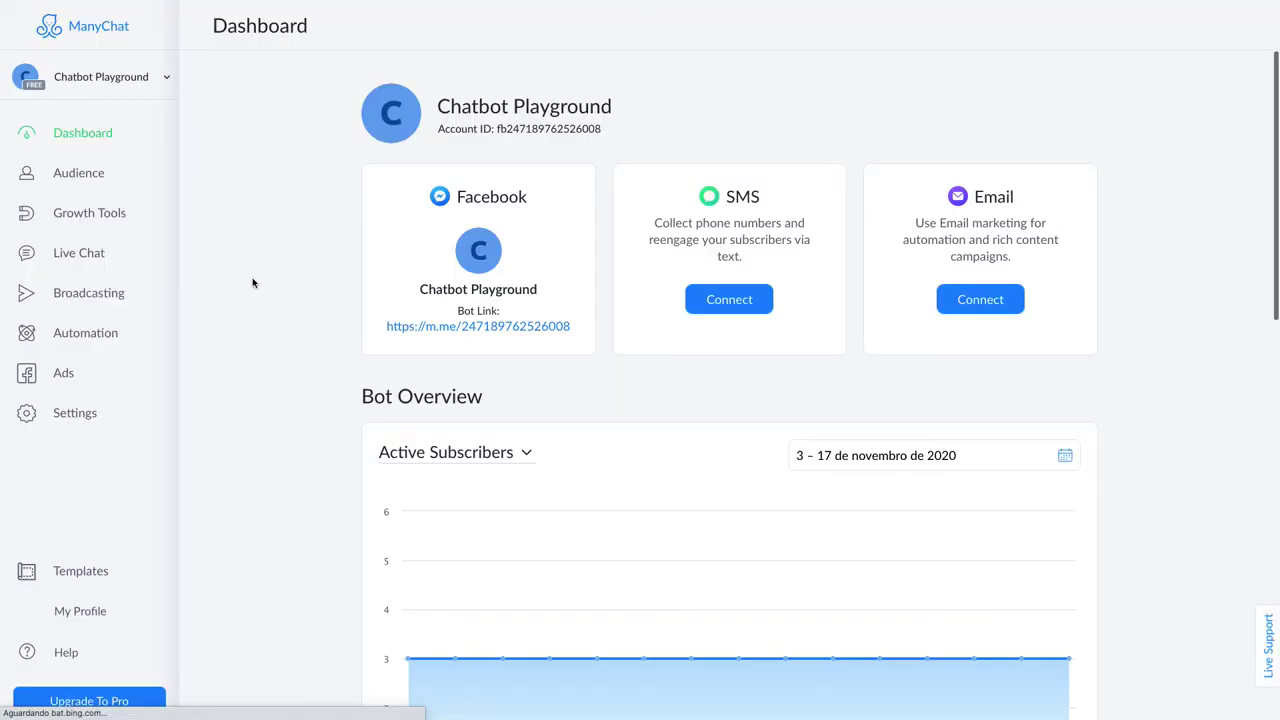
Switch to ManyChat and look up the "quero detalhes" rule among the automation keywords.
{"action": "left_click", "coordinate": [94, 338]}
{"action": "left_click", "coordinate": [92, 416]}
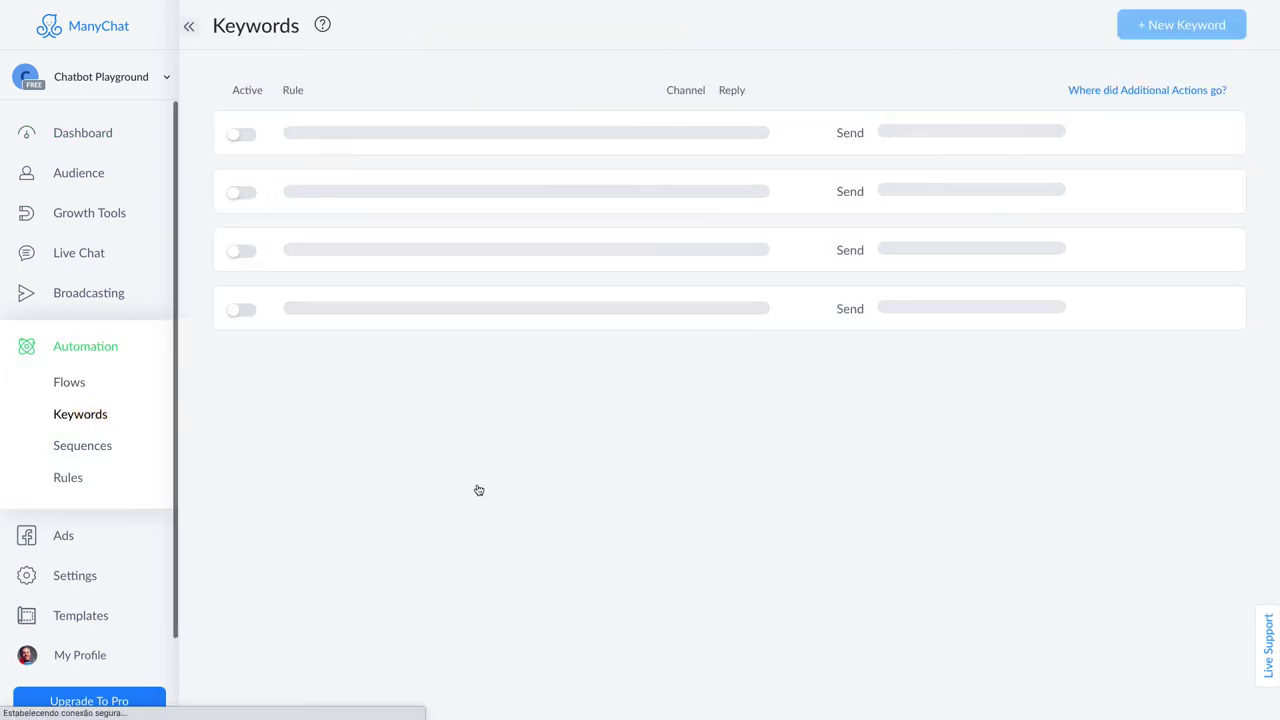
{"action": "scroll", "coordinate": [477, 480], "scroll_direction": "down", "scroll_amount": 10}
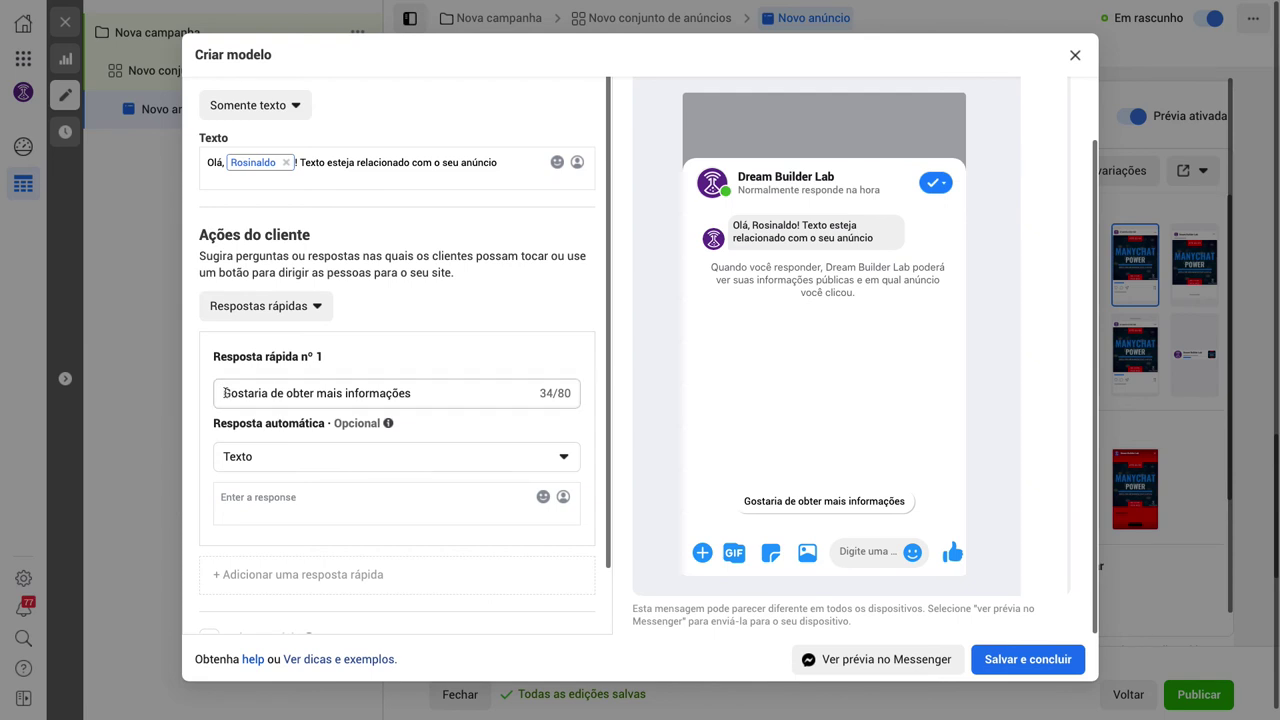
Back in the Facebook template, set the first quick reply to "QUERO DETALHES" and leave its automatic response empty.
{"action": "left_click_drag", "start_coordinate": [224, 393], "coordinate": [437, 390]}
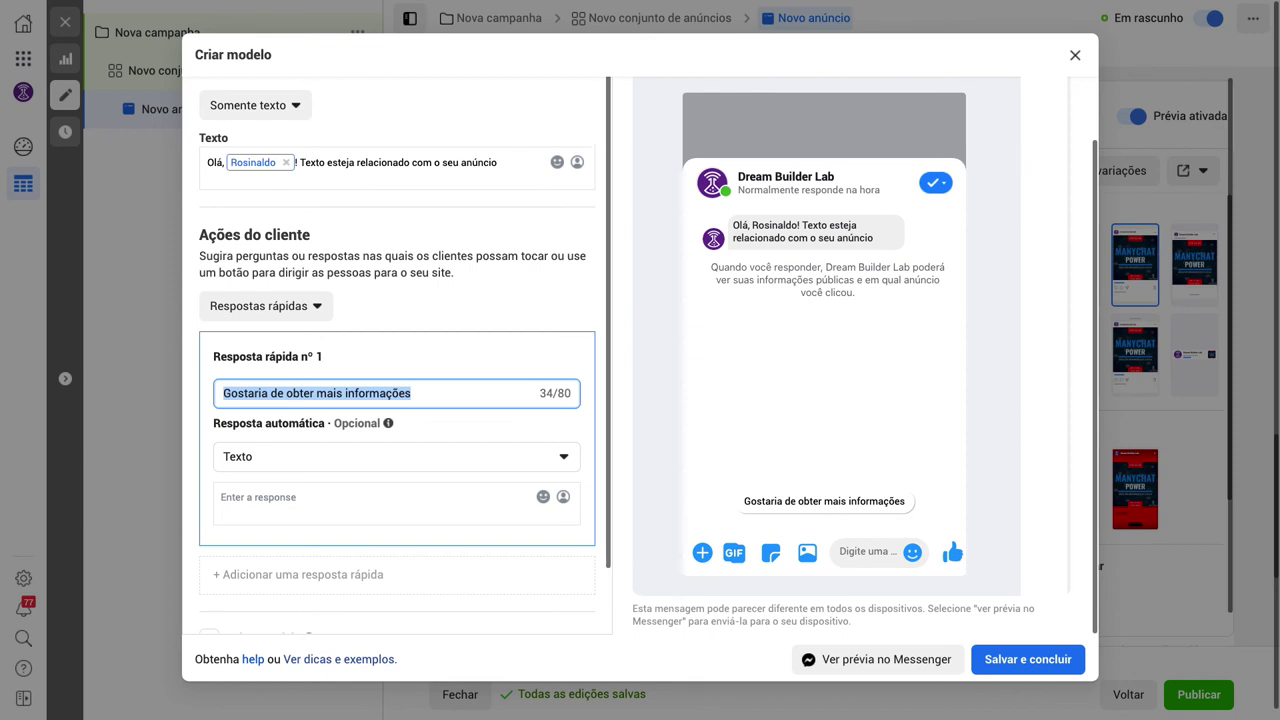
{"action": "type", "text": "QUERO DETALHES"}
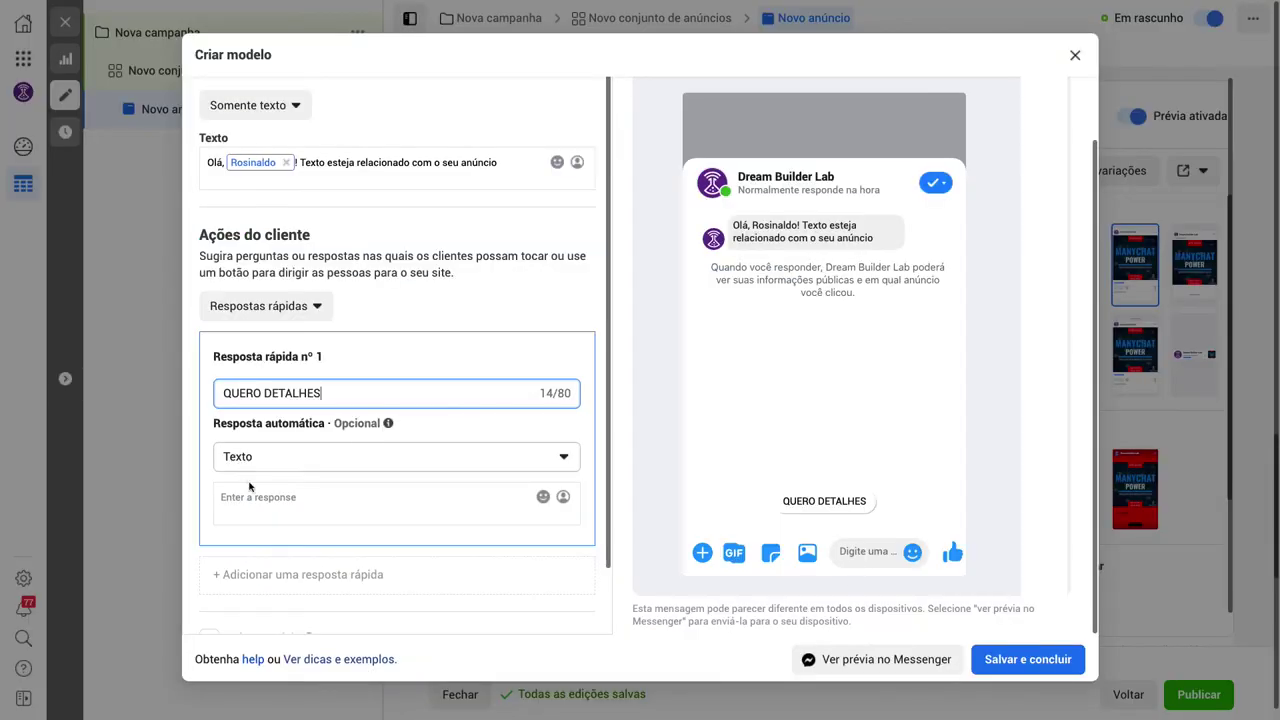
{"action": "left_click", "coordinate": [303, 496]}
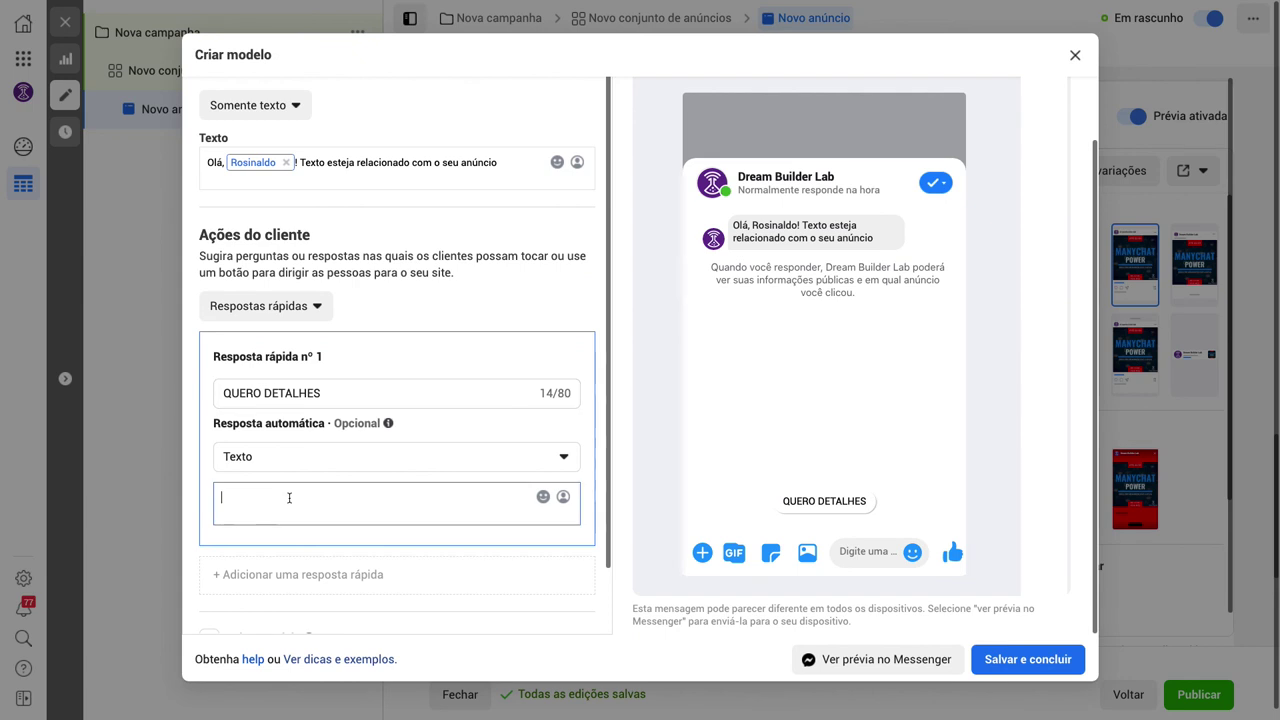
{"action": "left_click", "coordinate": [209, 494]}
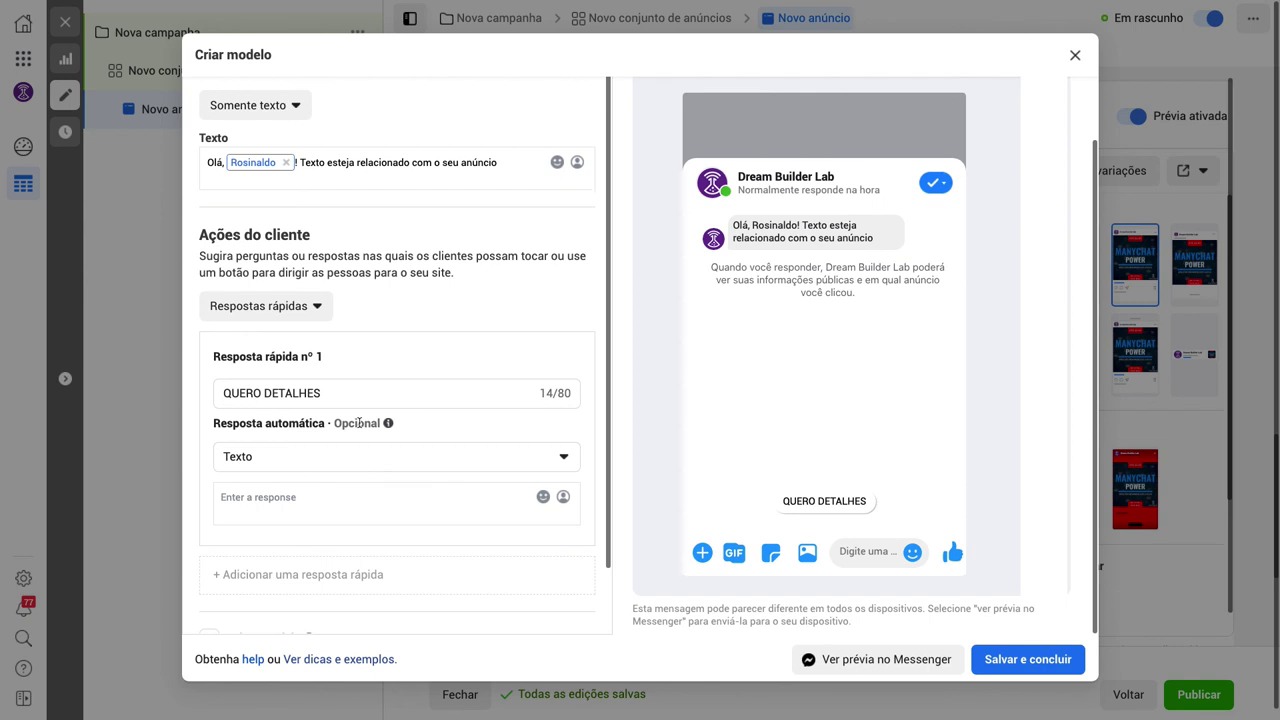
Switch to ManyChat and examine the message, link button and sequence action in the "quero detalhes" keyword's flow.
{"action": "key", "text": "alt+Tab"}
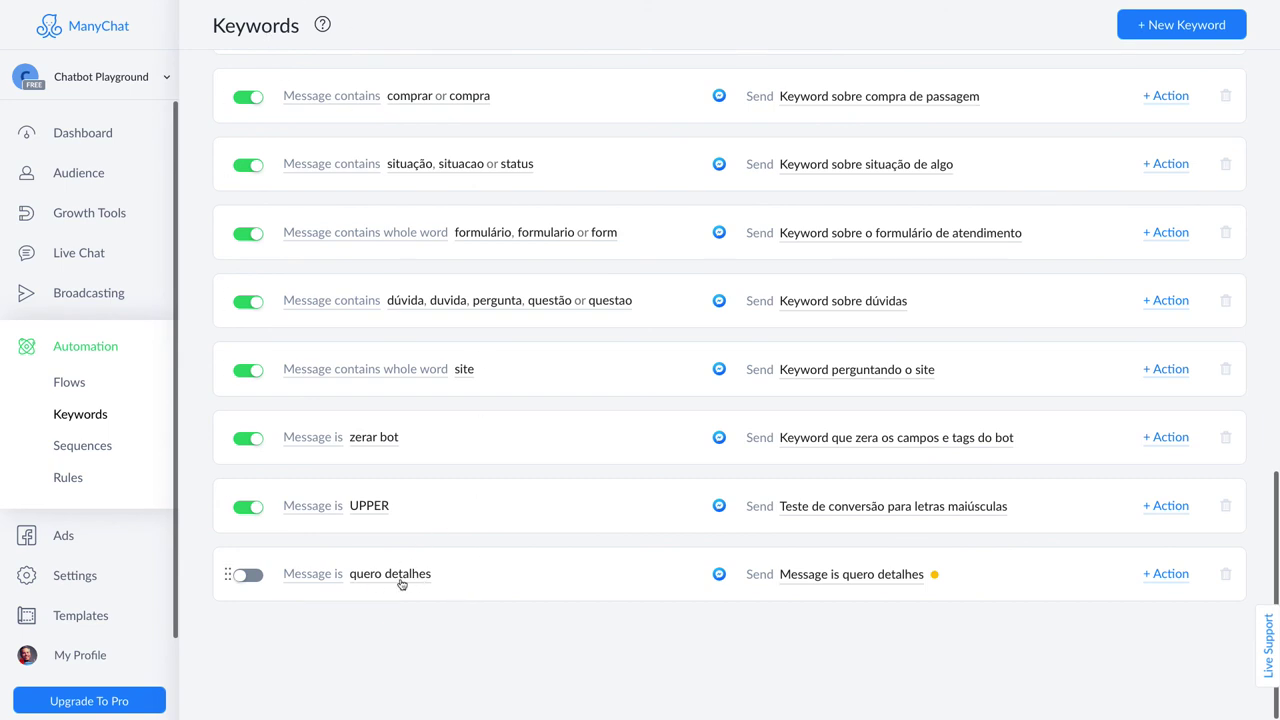
{"action": "left_click", "coordinate": [873, 577]}
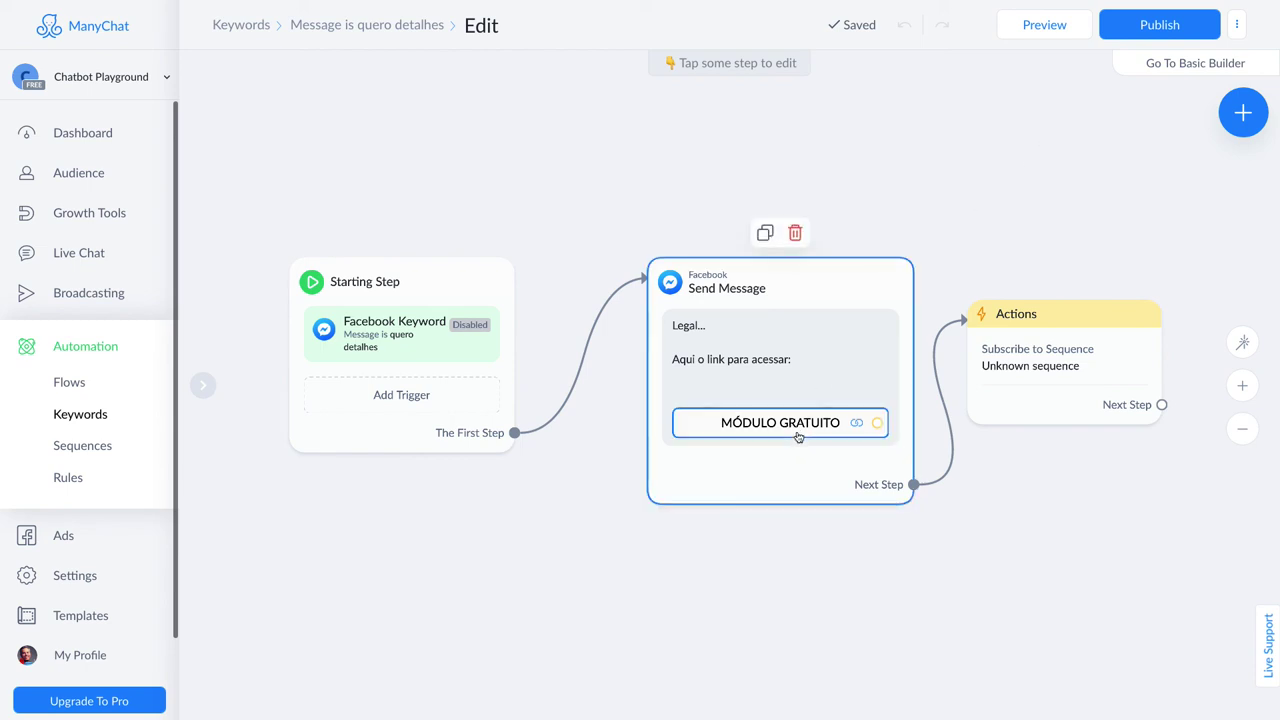
{"action": "left_click_drag", "start_coordinate": [1043, 503], "coordinate": [894, 494]}
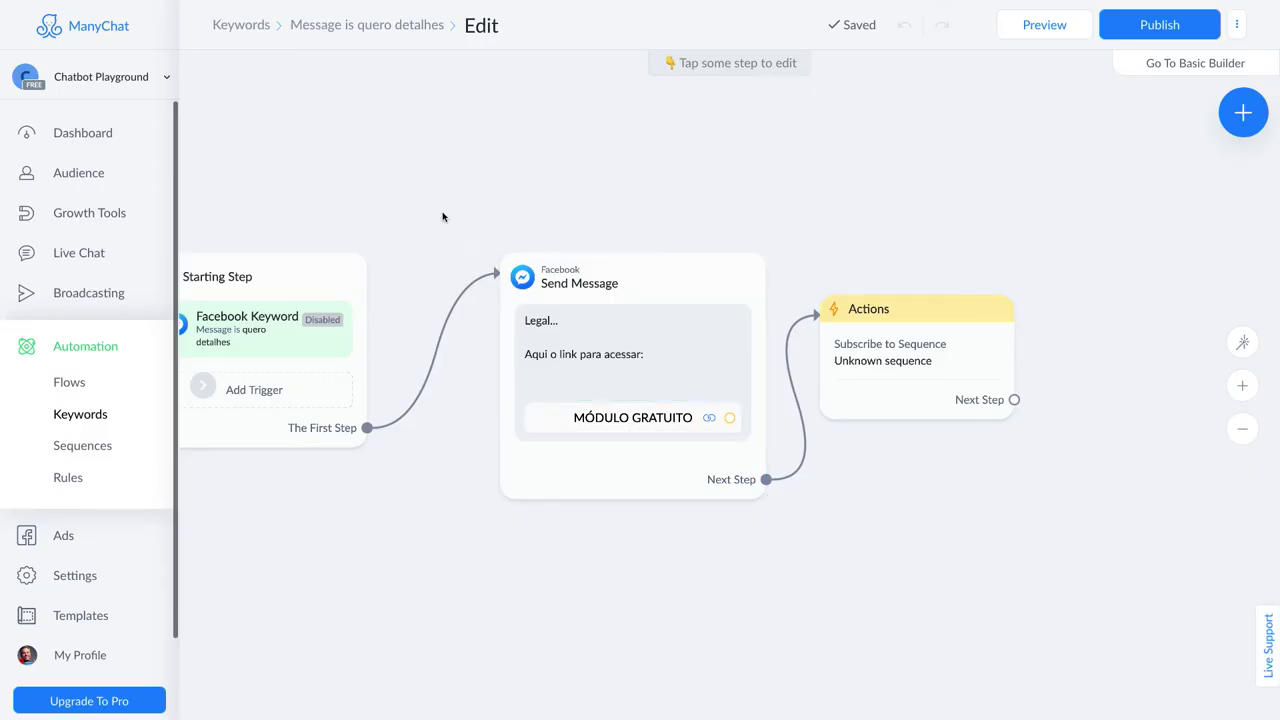
{"action": "left_click", "coordinate": [101, 418]}
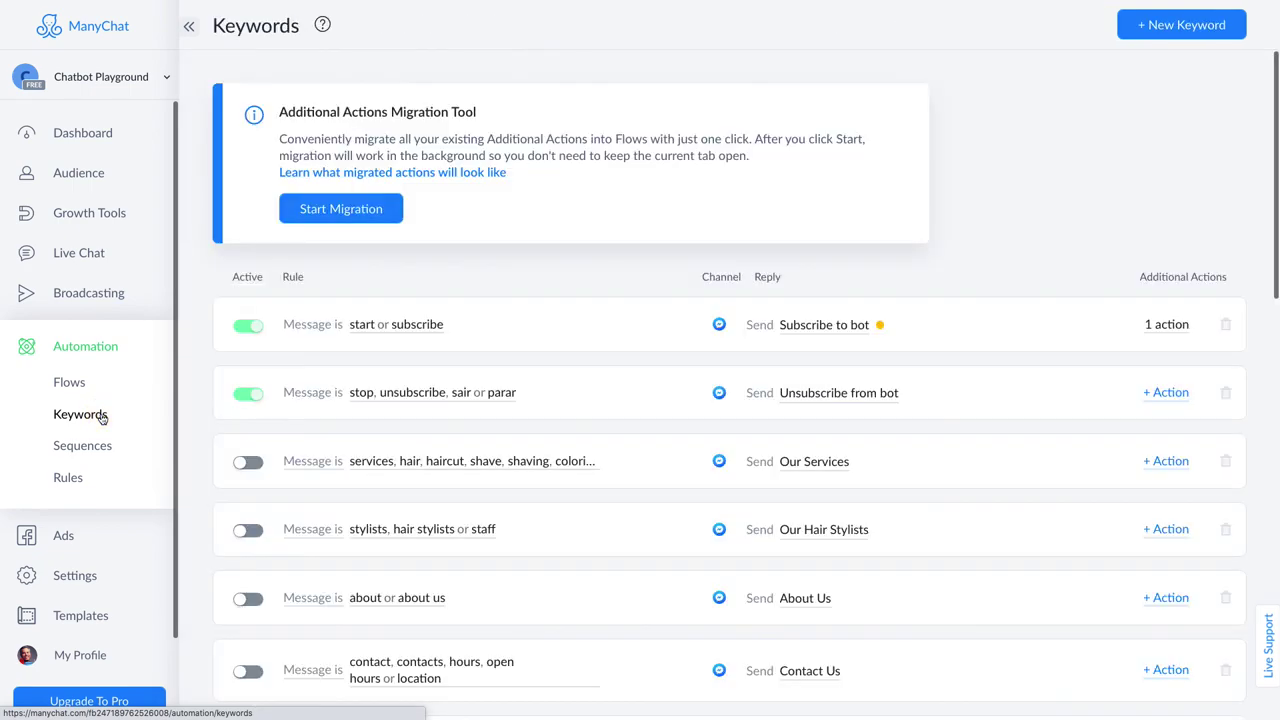
{"action": "scroll", "coordinate": [563, 431], "scroll_direction": "down", "scroll_amount": 10}
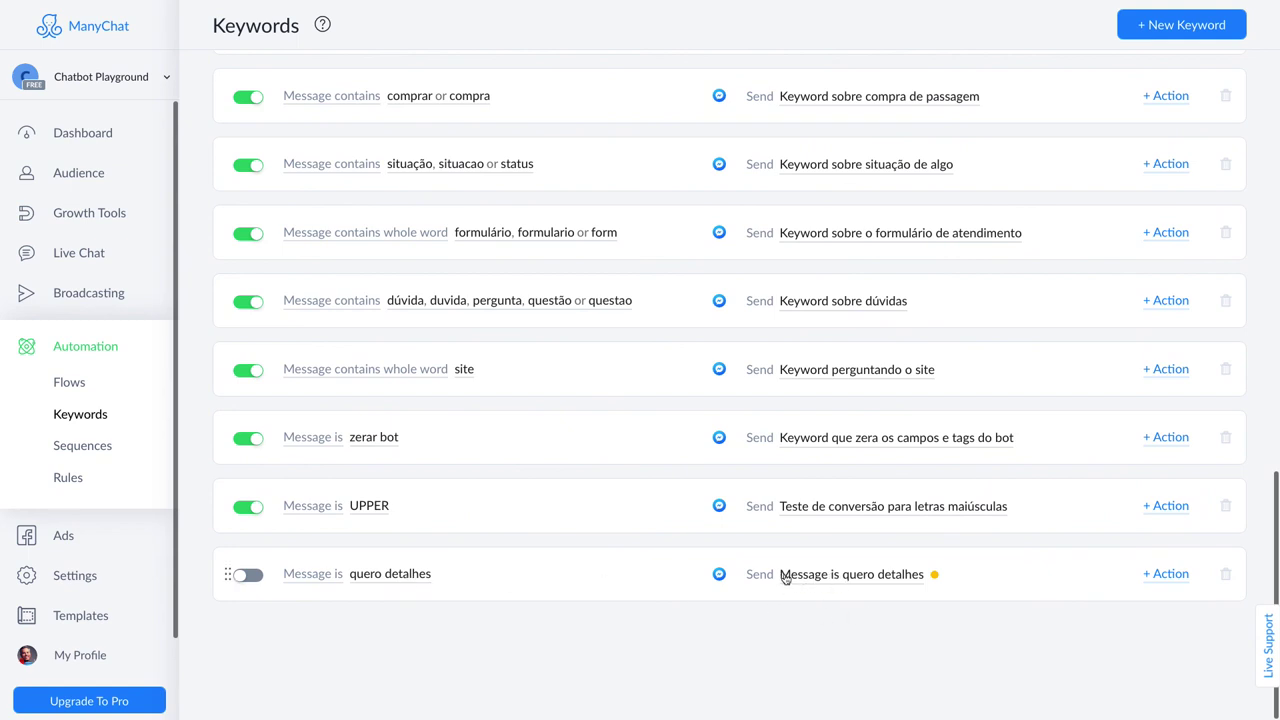
{"action": "left_click", "coordinate": [858, 578]}
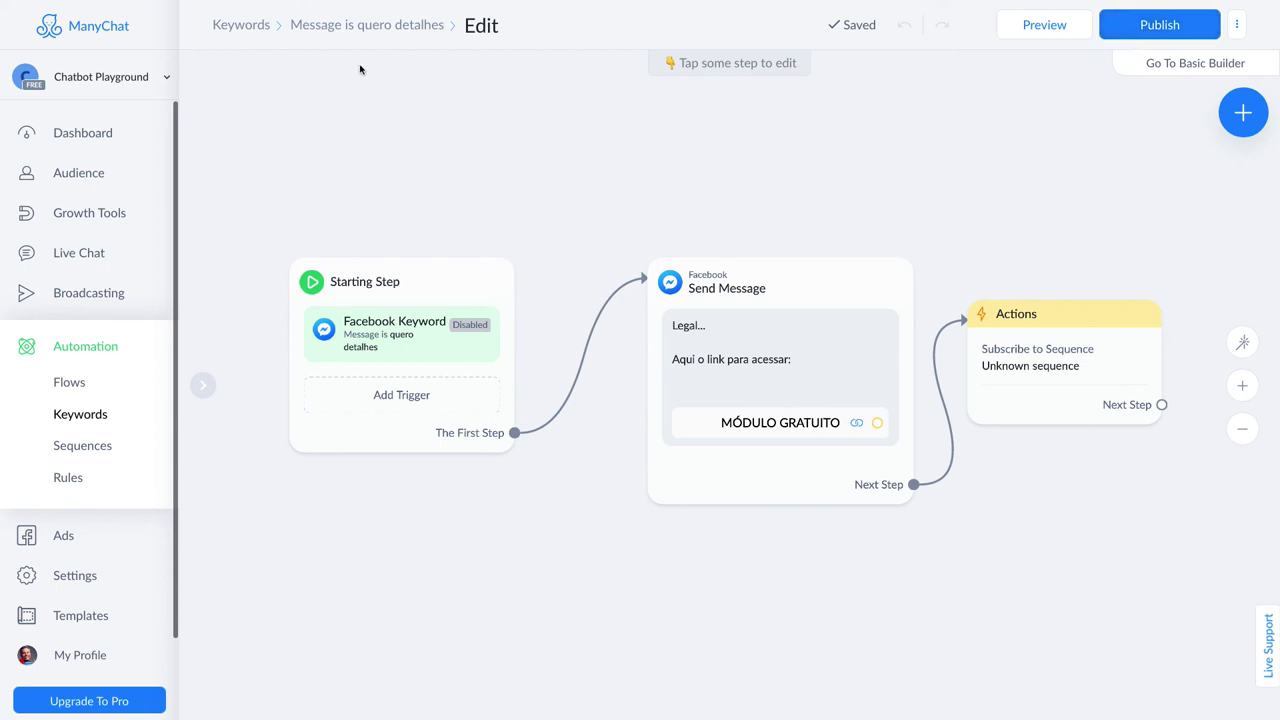
Return to the keyword list and switch the "quero detalhes" keyword on and back off.
{"action": "left_click", "coordinate": [262, 28]}
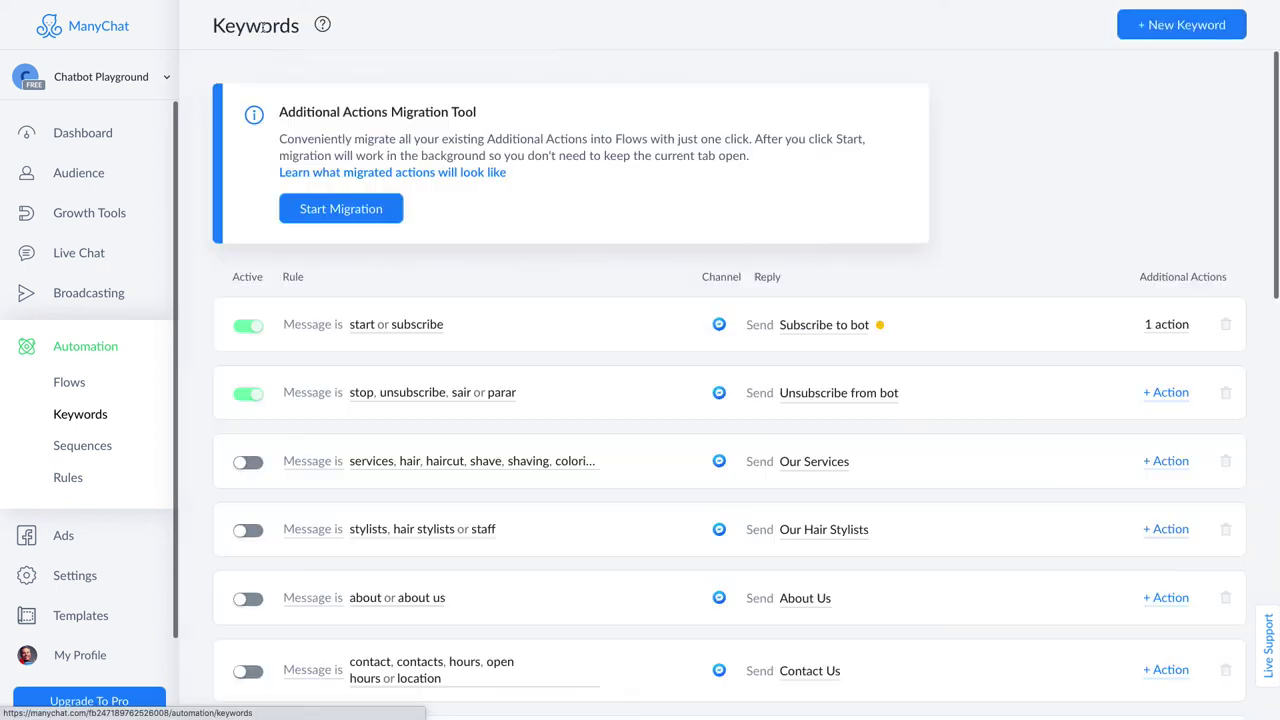
{"action": "scroll", "coordinate": [548, 326], "scroll_direction": "down", "scroll_amount": 10}
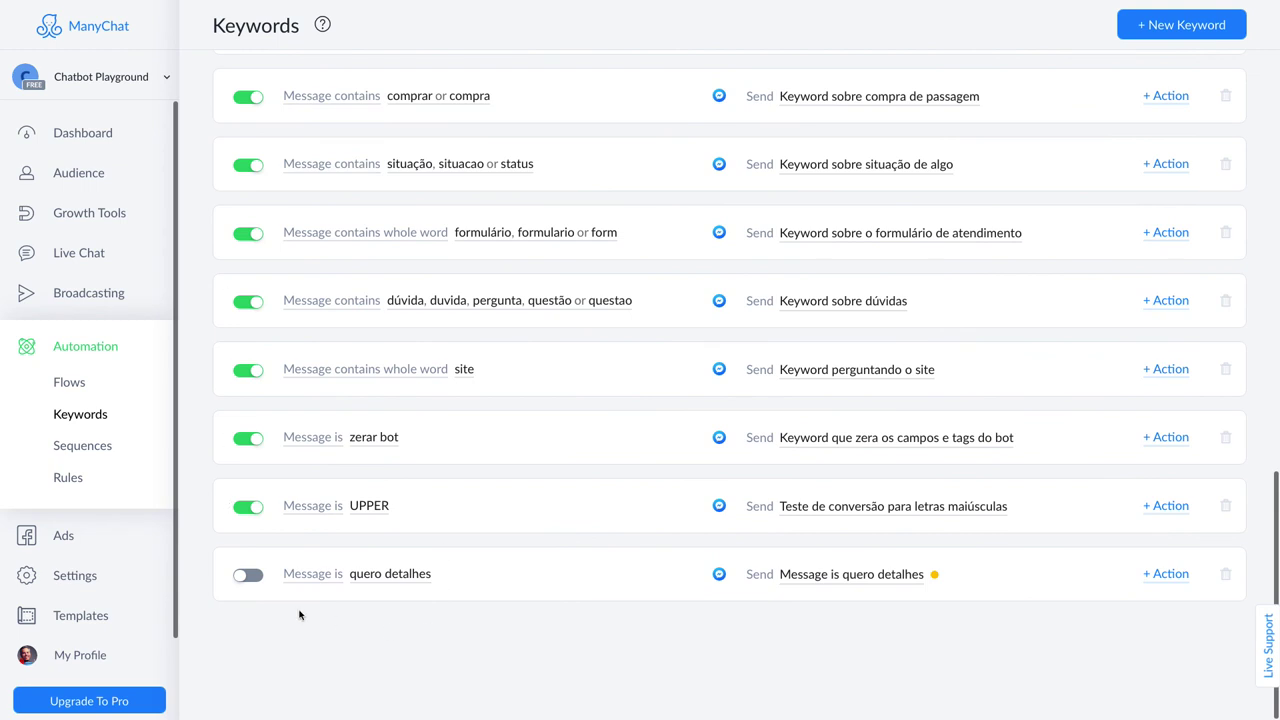
{"action": "left_click", "coordinate": [247, 577]}
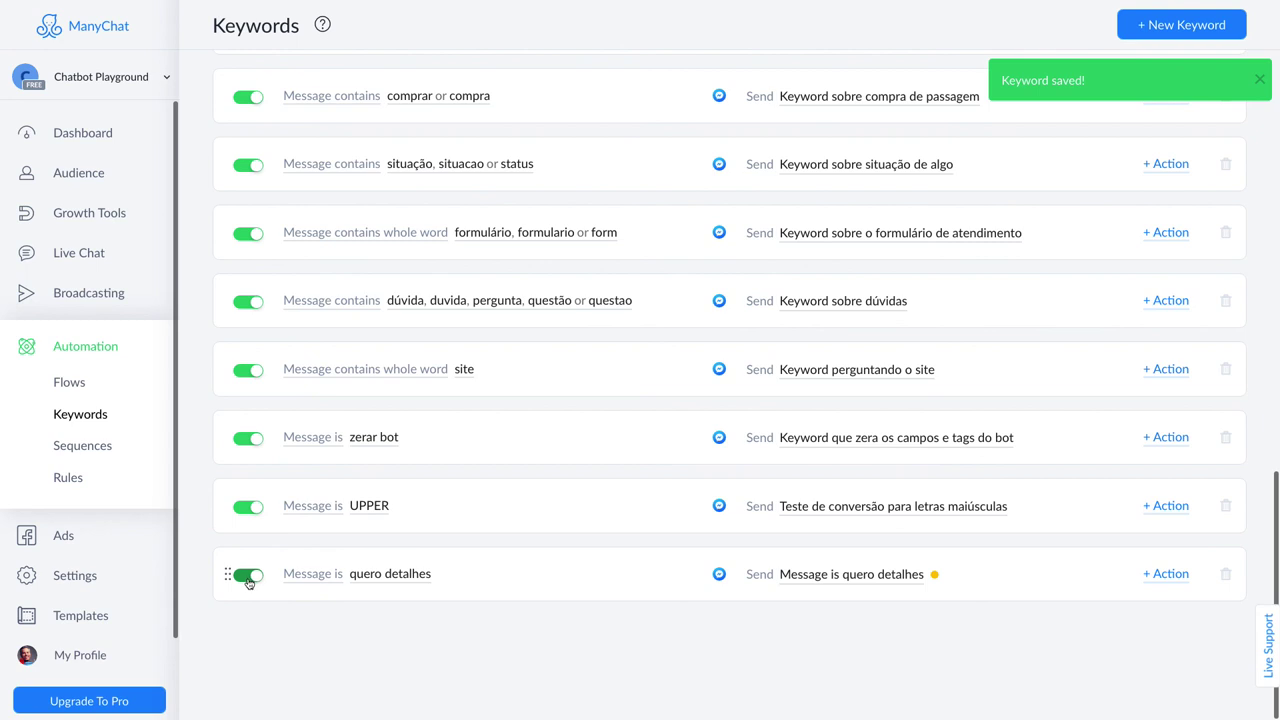
{"action": "left_click", "coordinate": [247, 577]}
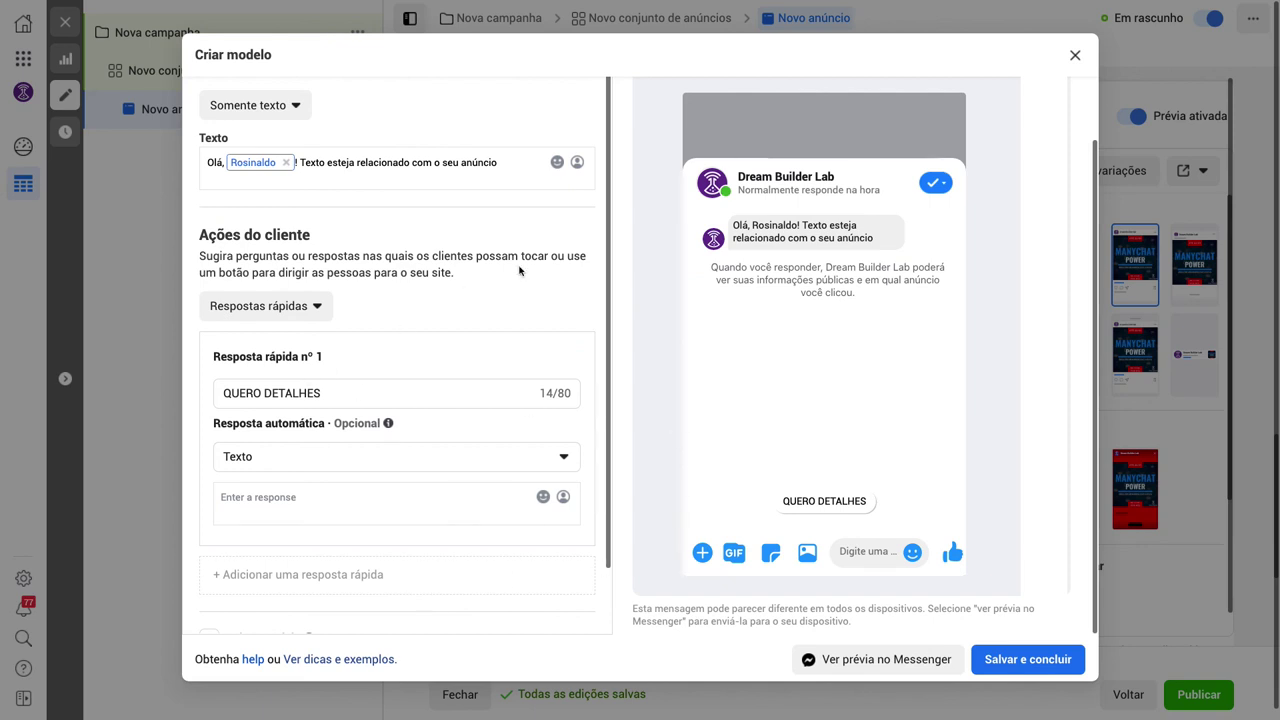
Switch back to the Facebook ad, keep Respostas rápidas as the customer action type, and save the message template.
{"action": "left_click", "coordinate": [318, 311]}
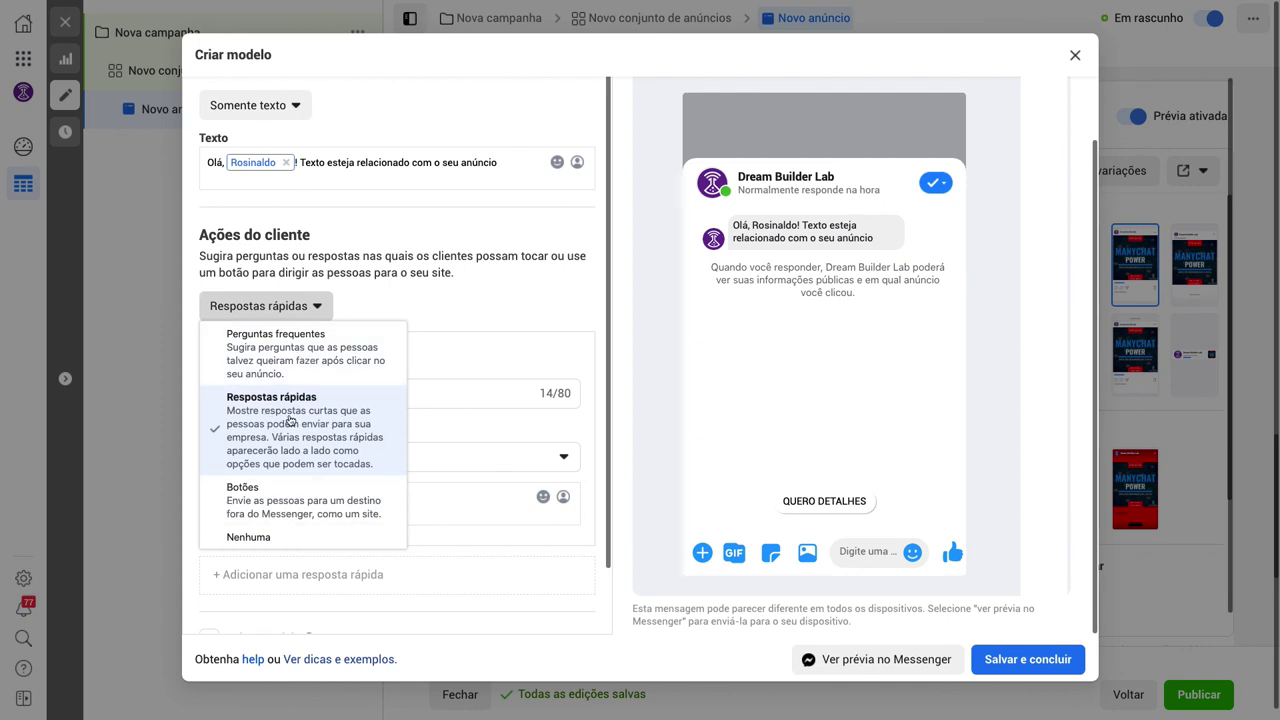
{"action": "left_click", "coordinate": [471, 301]}
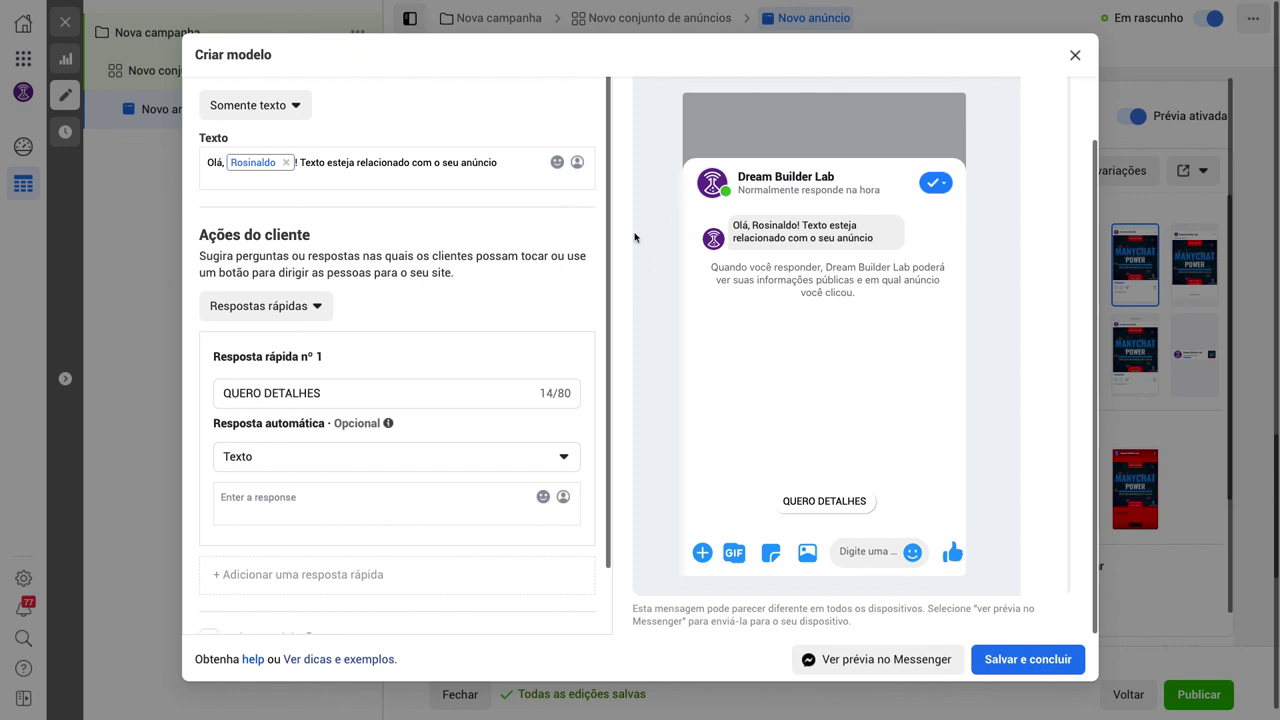
{"action": "scroll", "coordinate": [600, 271], "scroll_direction": "up", "scroll_amount": 2}
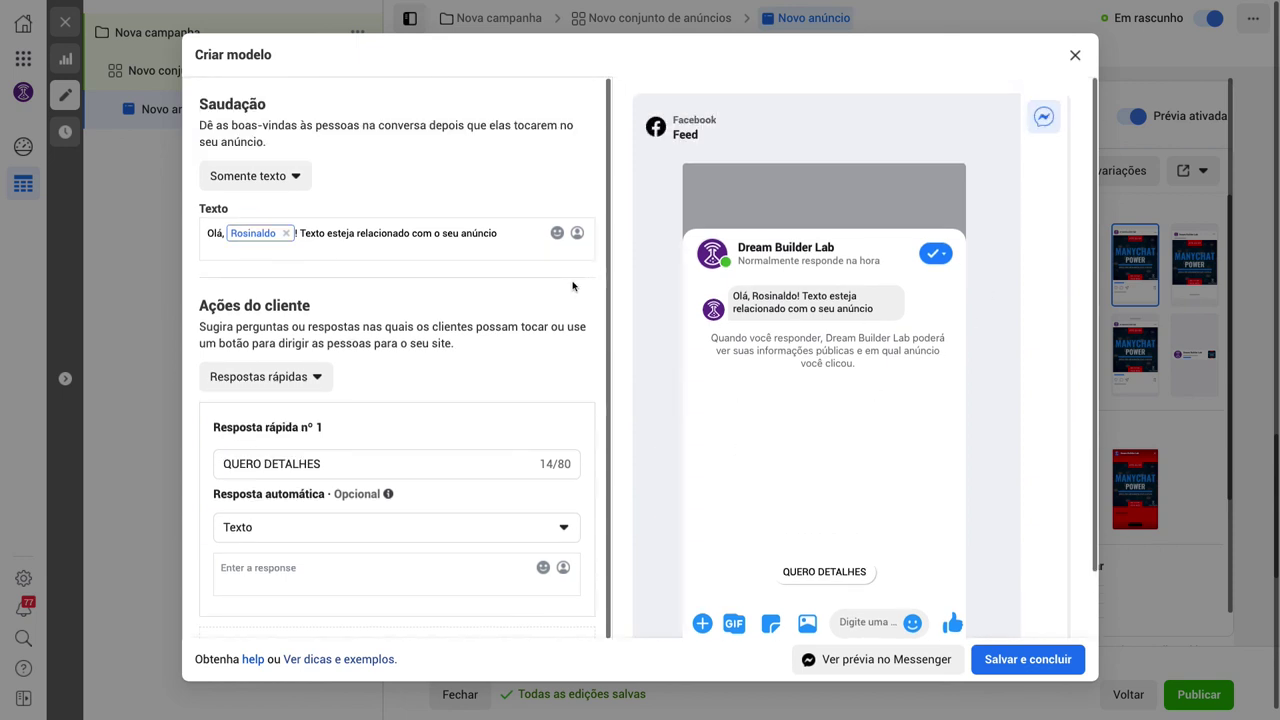
{"action": "left_click", "coordinate": [1024, 665]}
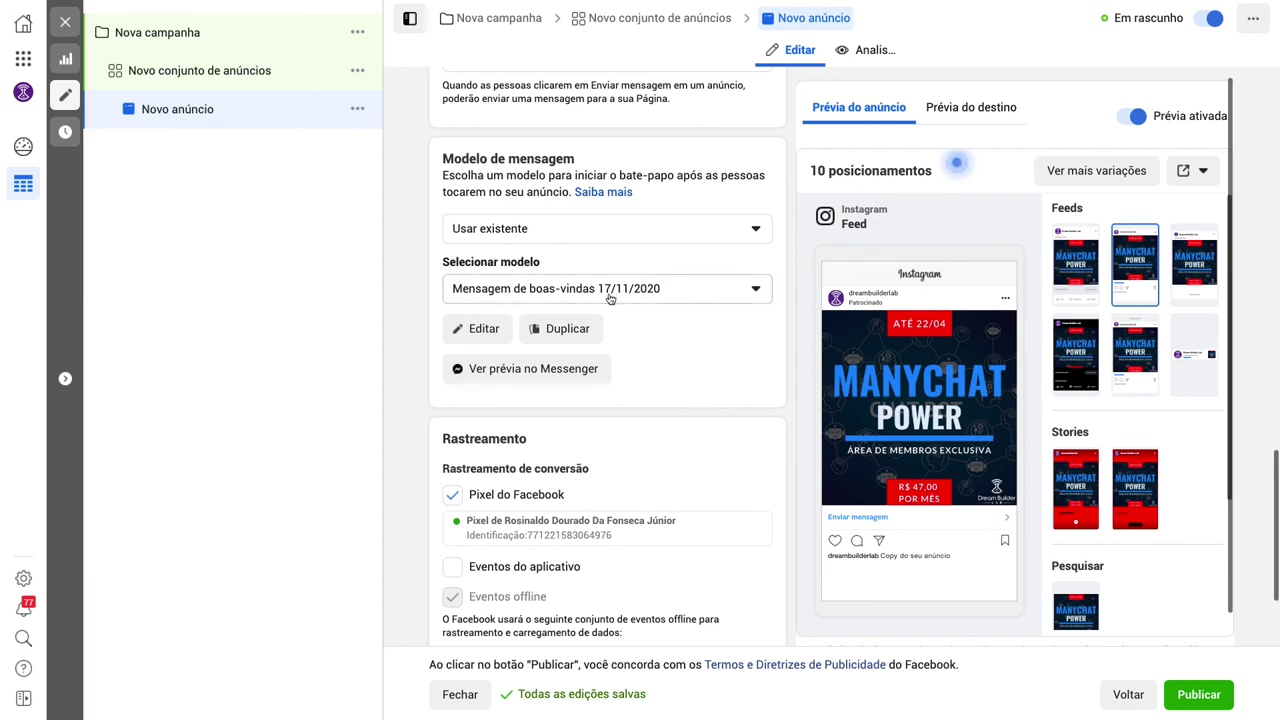
Reopen the selected welcome message template for editing and examine its quick reply and the name it is saved under.
{"action": "left_click", "coordinate": [490, 332]}
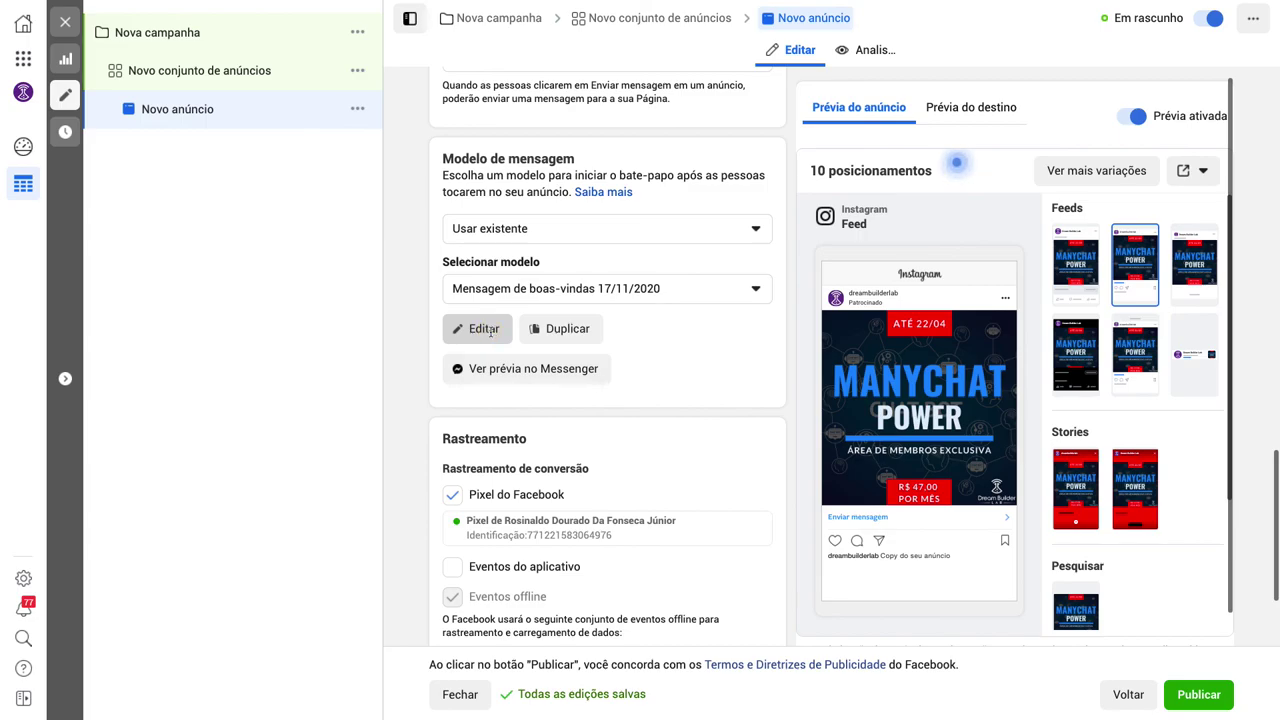
{"action": "scroll", "coordinate": [490, 333], "scroll_direction": "down", "scroll_amount": 1}
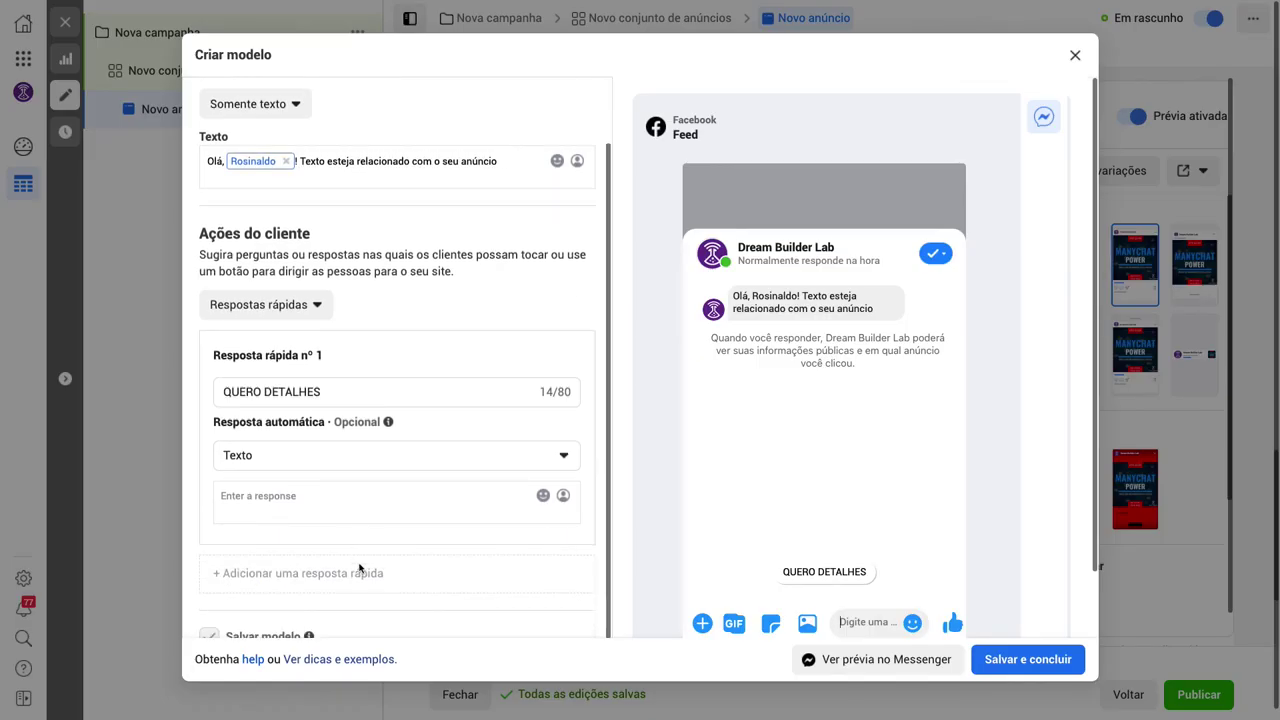
{"action": "scroll", "coordinate": [300, 543], "scroll_direction": "down", "scroll_amount": 1}
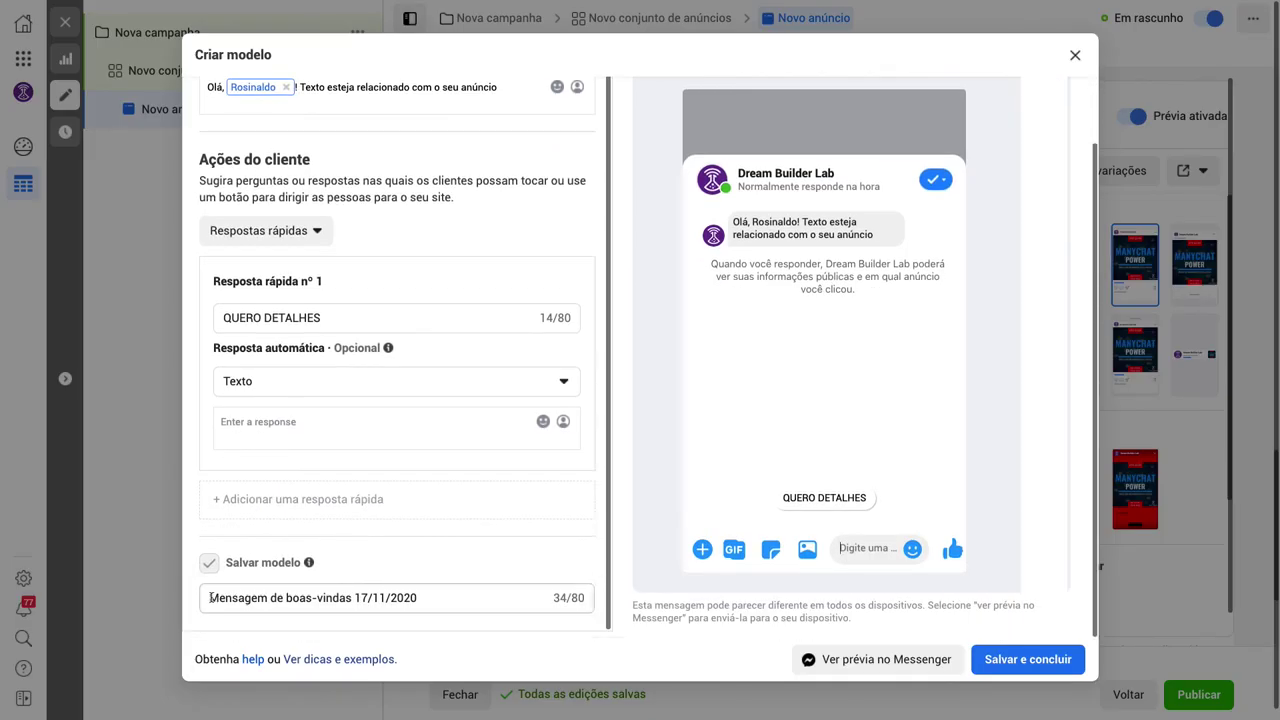
{"action": "left_click_drag", "start_coordinate": [211, 597], "coordinate": [445, 595]}
{"action": "left_click", "coordinate": [445, 595]}
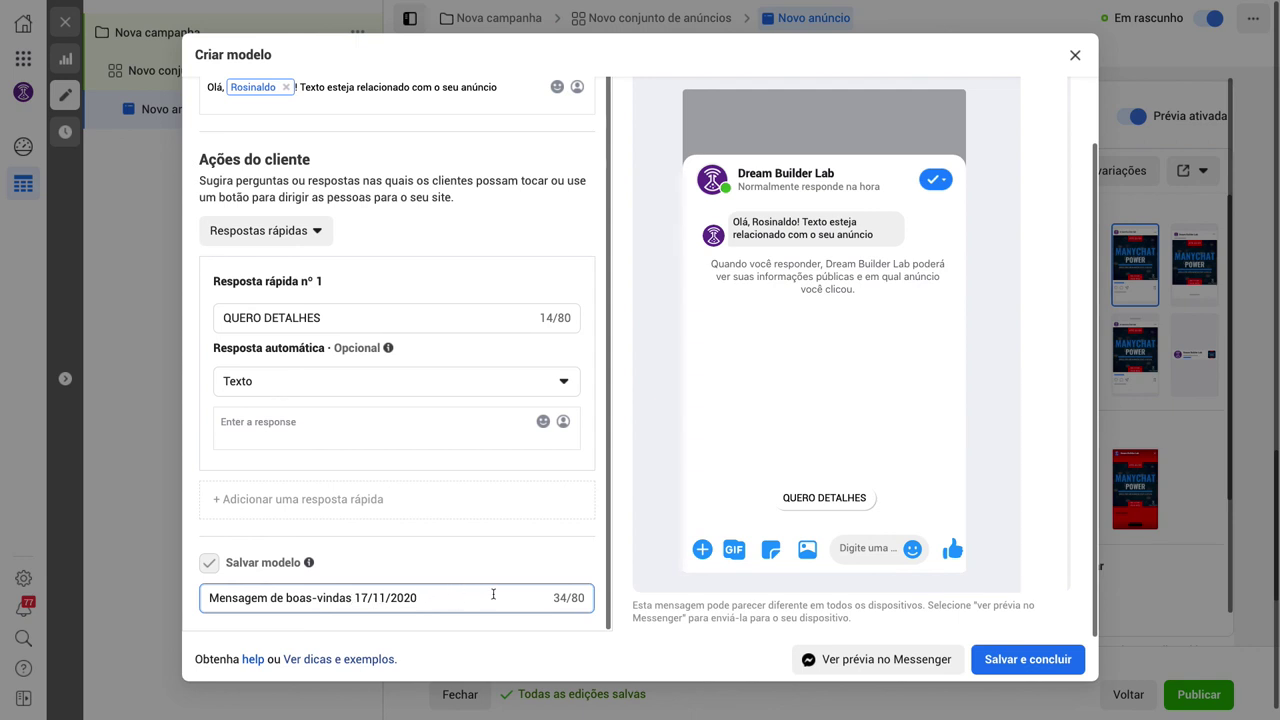
Start closing the template editor, stay in it instead of leaving without saving, and save and finish the template.
{"action": "left_click", "coordinate": [1075, 57]}
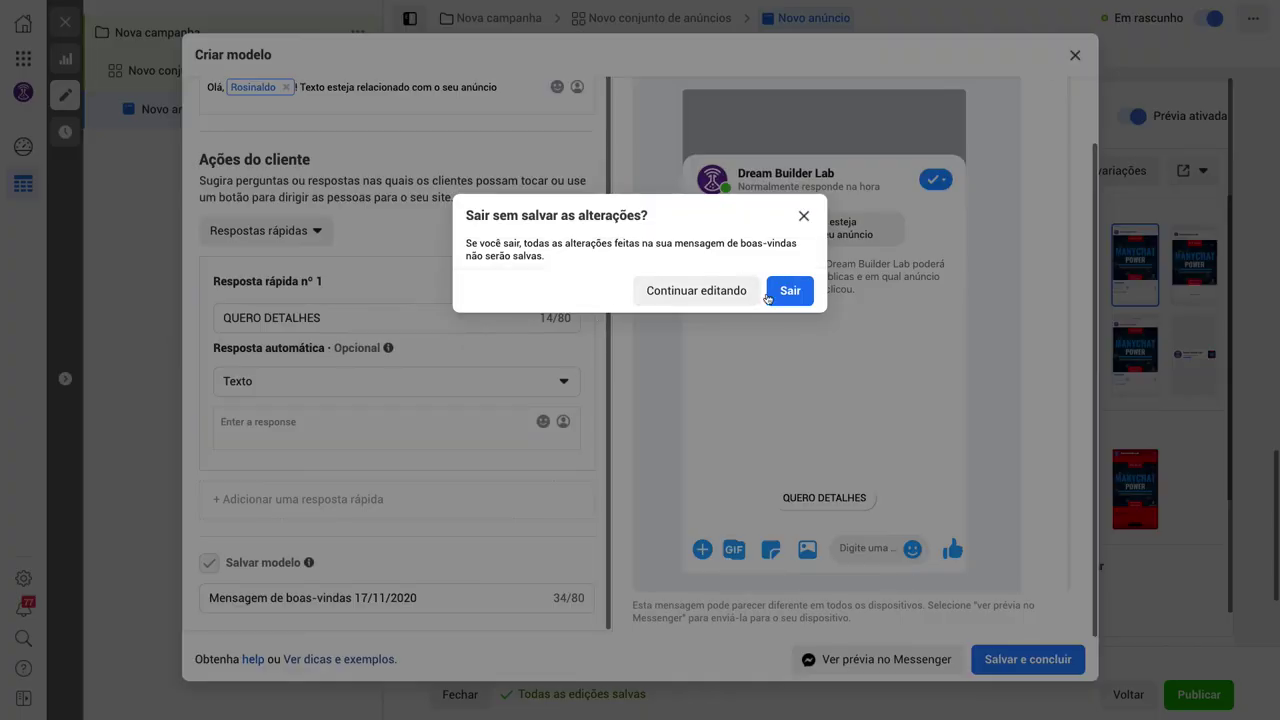
{"action": "left_click", "coordinate": [804, 216]}
{"action": "left_click", "coordinate": [1024, 666]}
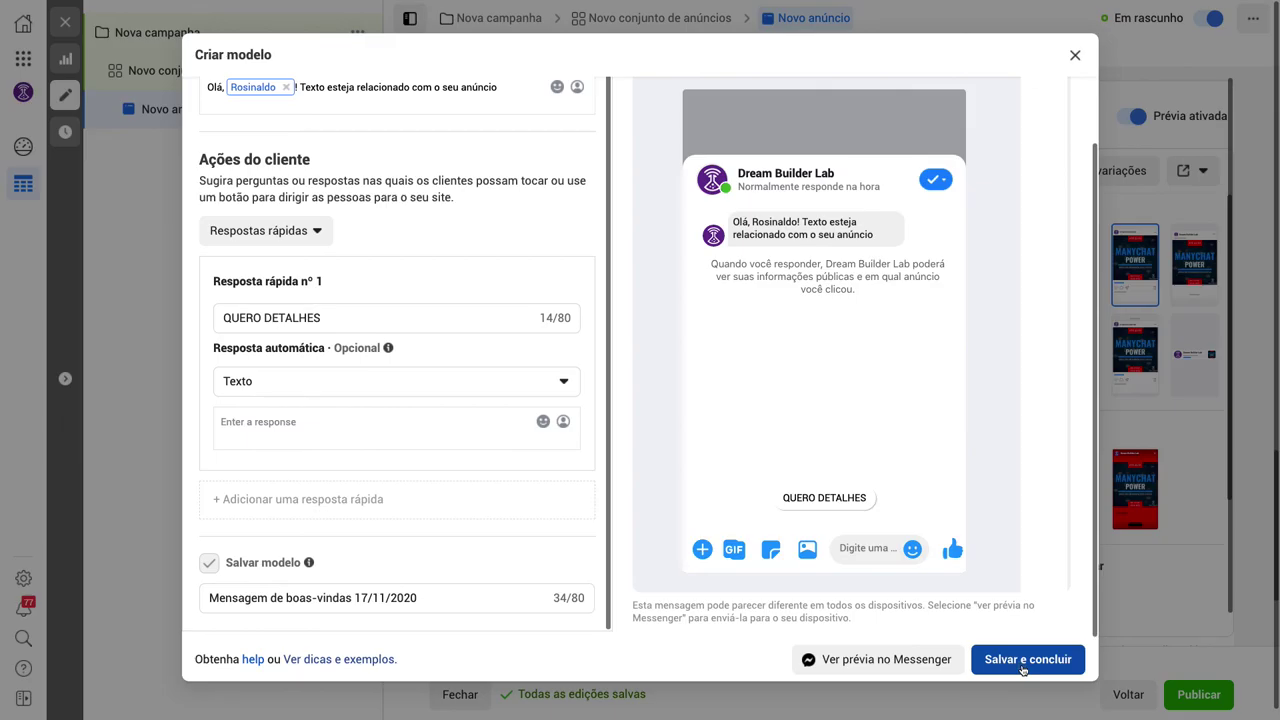